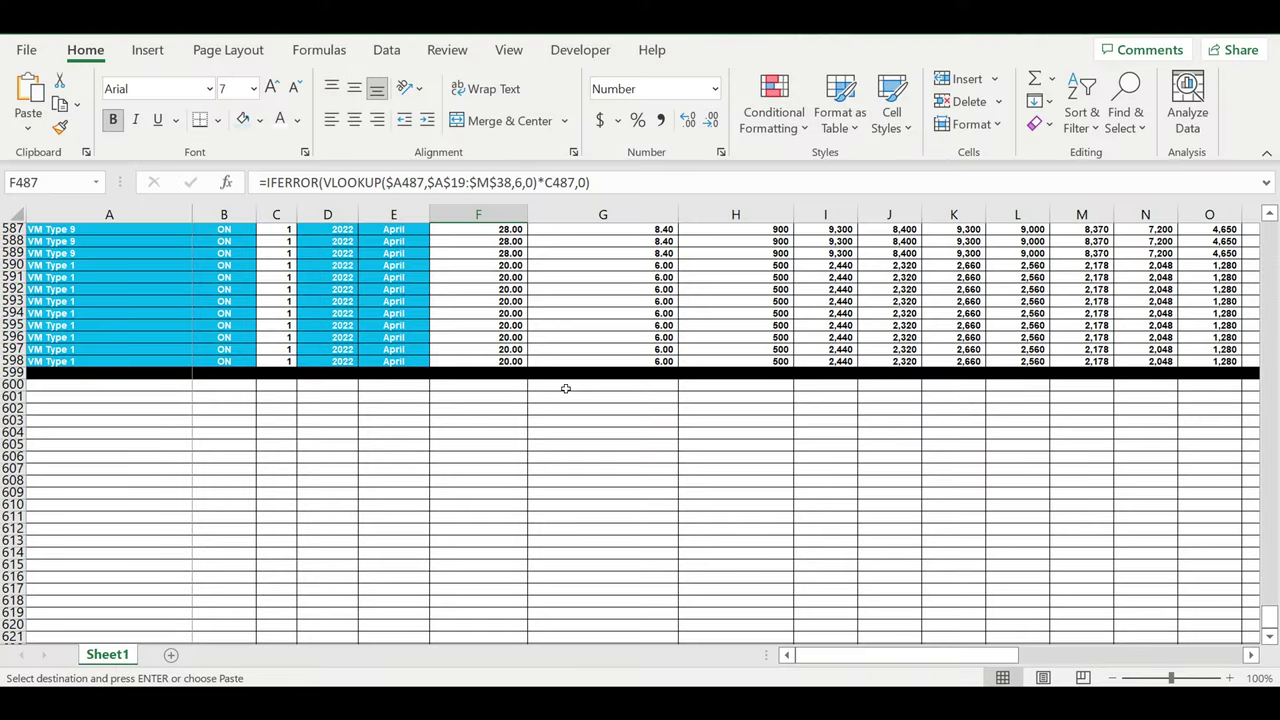
Step: Scroll up to the first Core rows and inspect the January customer formula in row 399
{"action": "scroll", "coordinate": [585, 365], "scroll_direction": "up", "scroll_amount": 4}
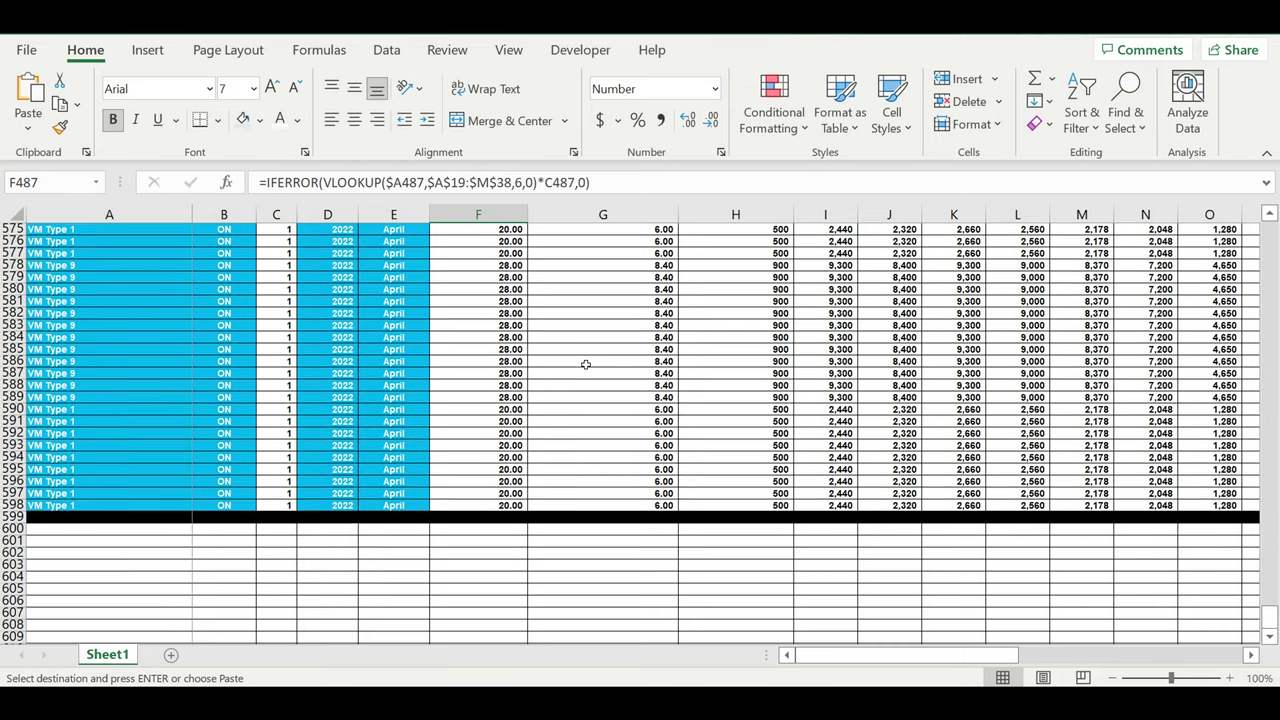
{"action": "scroll", "coordinate": [588, 367], "scroll_direction": "up", "scroll_amount": 1}
{"action": "scroll", "coordinate": [590, 369], "scroll_direction": "up", "scroll_amount": 6}
{"action": "scroll", "coordinate": [592, 371], "scroll_direction": "up", "scroll_amount": 4}
{"action": "scroll", "coordinate": [594, 372], "scroll_direction": "up", "scroll_amount": 3}
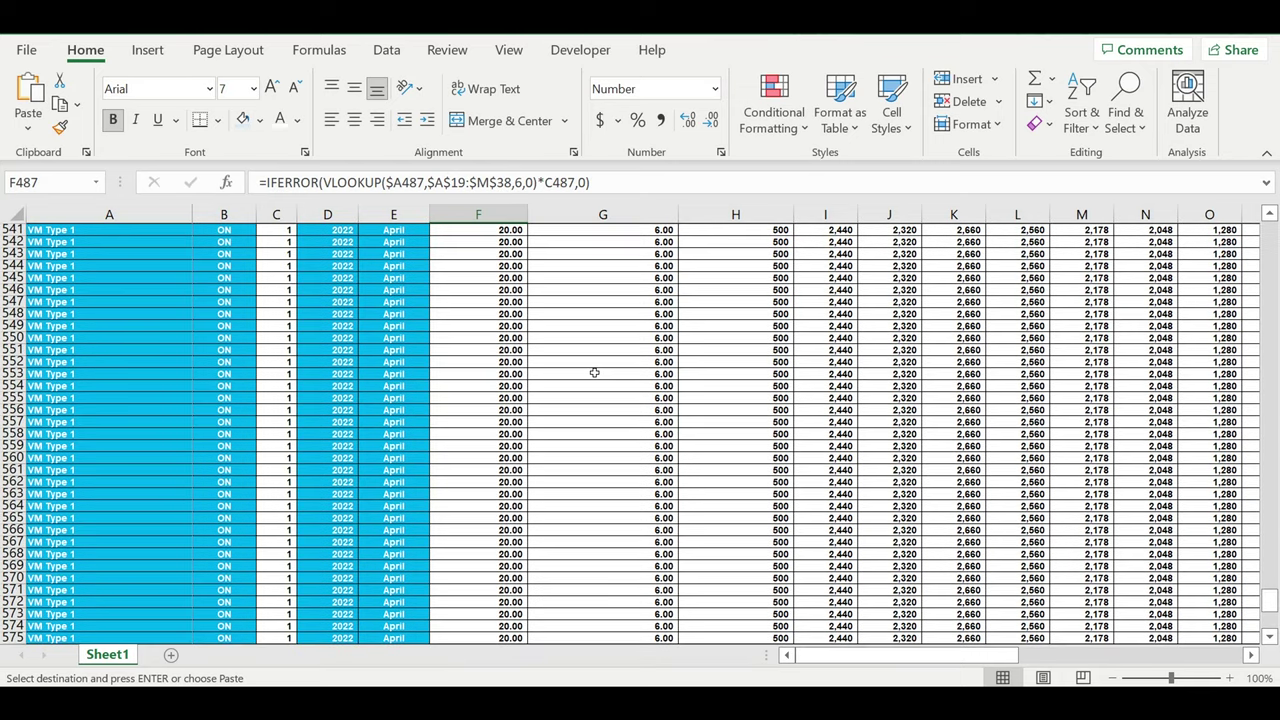
{"action": "scroll", "coordinate": [594, 372], "scroll_direction": "up", "scroll_amount": 5}
{"action": "scroll", "coordinate": [594, 372], "scroll_direction": "up", "scroll_amount": 3}
{"action": "scroll", "coordinate": [594, 372], "scroll_direction": "up", "scroll_amount": 3}
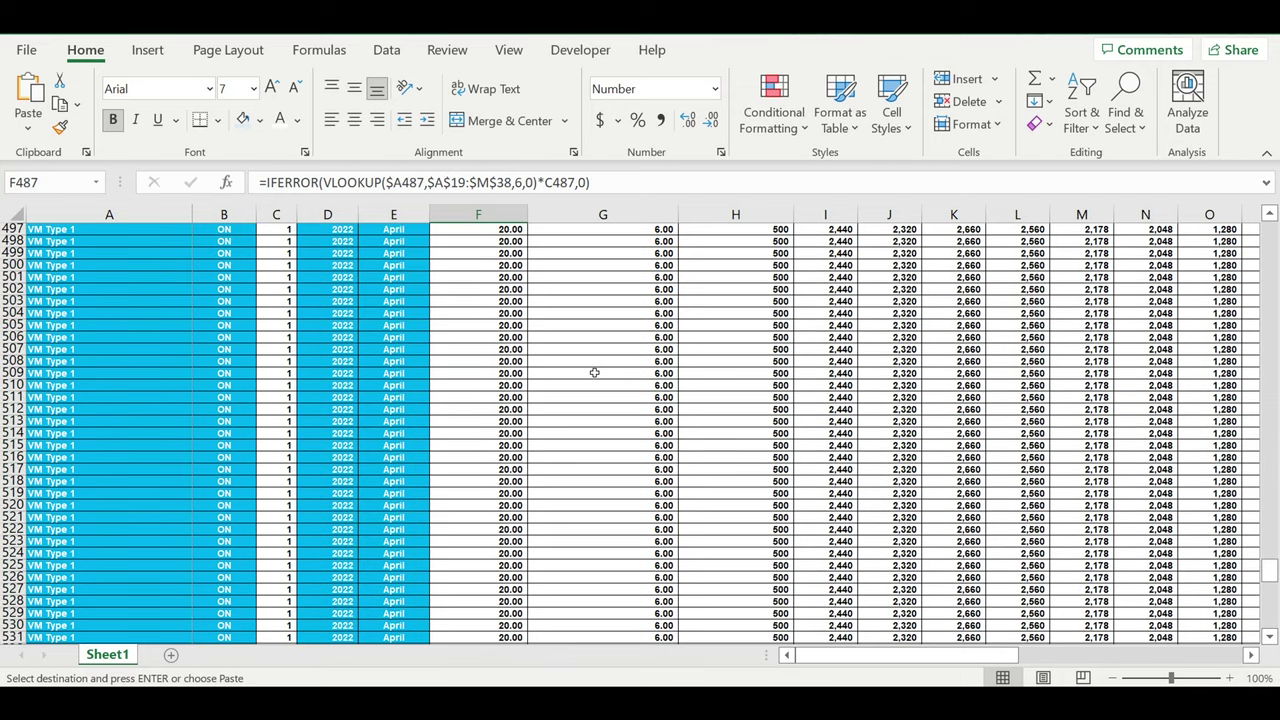
{"action": "scroll", "coordinate": [594, 372], "scroll_direction": "up", "scroll_amount": 3}
{"action": "scroll", "coordinate": [595, 372], "scroll_direction": "up", "scroll_amount": 3}
{"action": "scroll", "coordinate": [595, 372], "scroll_direction": "up", "scroll_amount": 4}
{"action": "scroll", "coordinate": [595, 372], "scroll_direction": "up", "scroll_amount": 4}
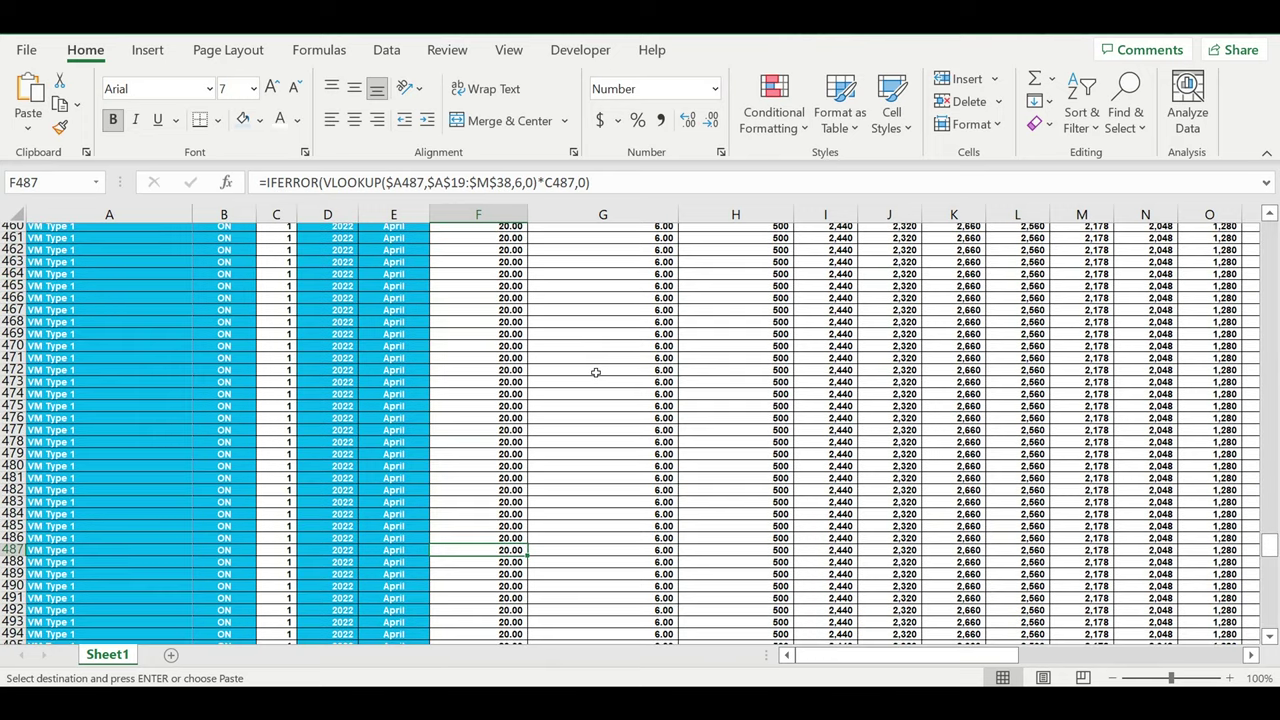
{"action": "scroll", "coordinate": [595, 372], "scroll_direction": "up", "scroll_amount": 12}
{"action": "scroll", "coordinate": [595, 372], "scroll_direction": "up", "scroll_amount": 4}
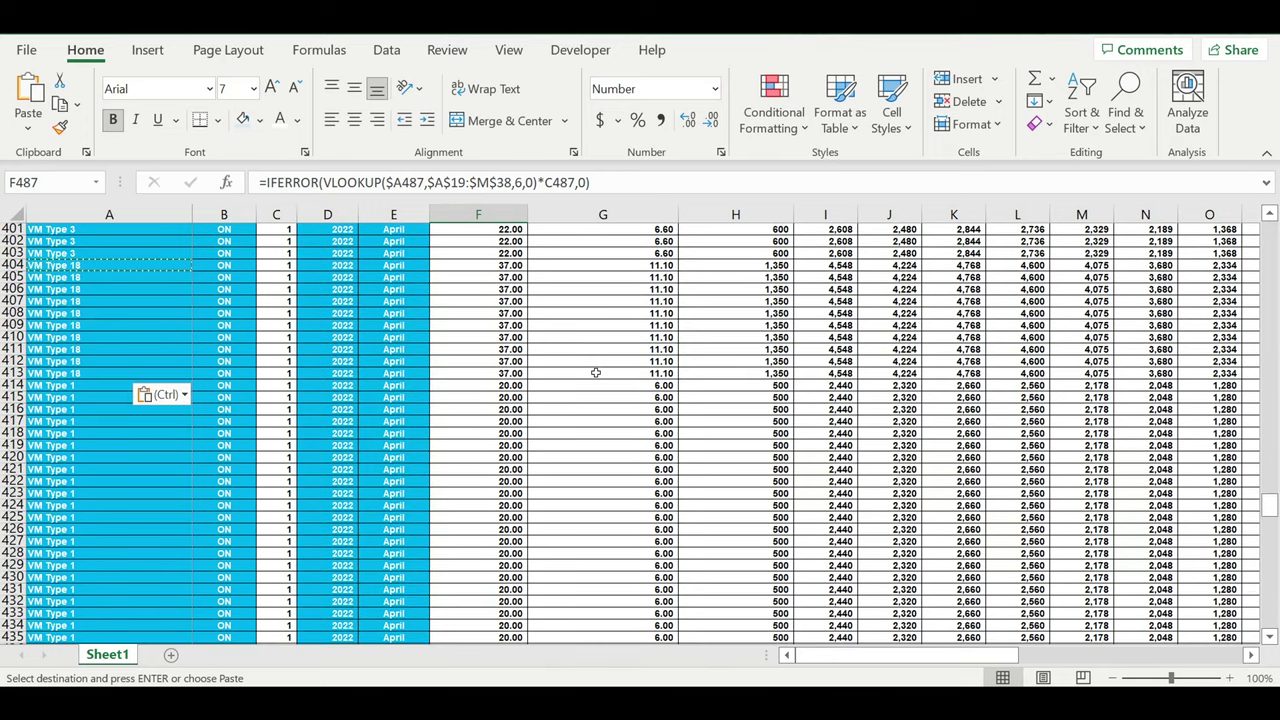
{"action": "scroll", "coordinate": [595, 372], "scroll_direction": "up", "scroll_amount": 4}
{"action": "scroll", "coordinate": [595, 372], "scroll_direction": "up", "scroll_amount": 7}
{"action": "scroll", "coordinate": [595, 372], "scroll_direction": "up", "scroll_amount": 2}
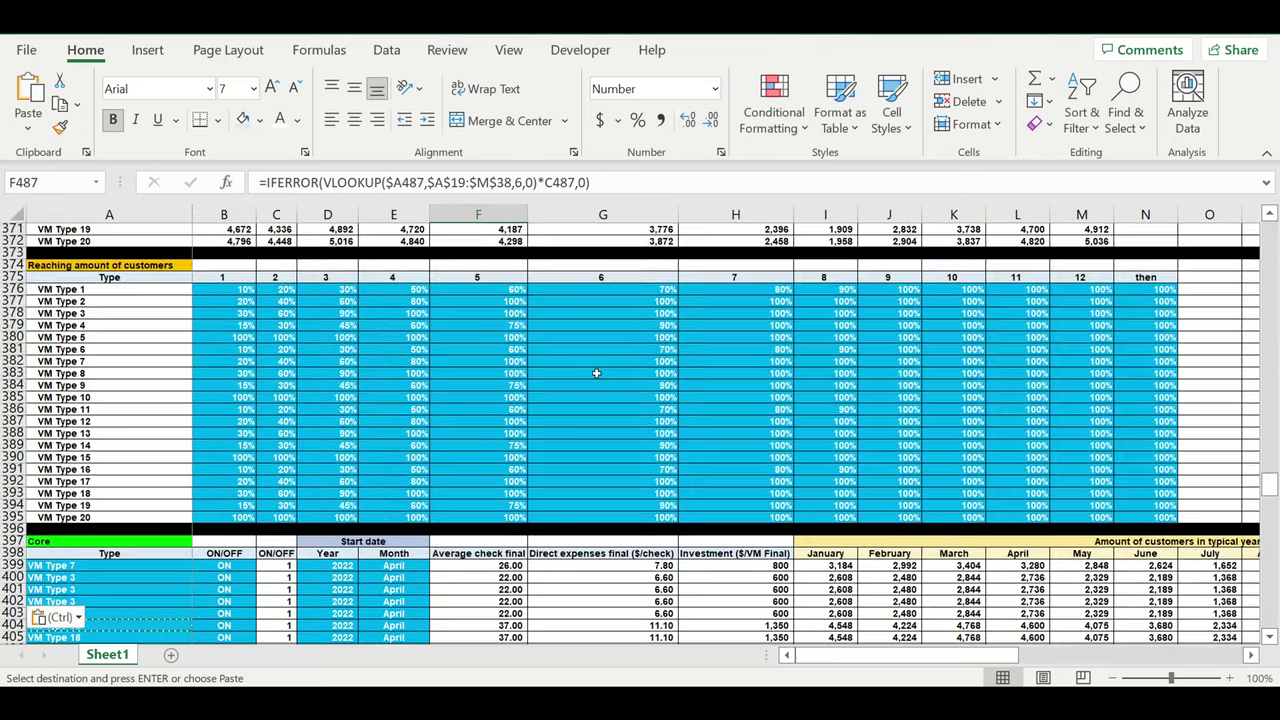
{"action": "scroll", "coordinate": [586, 388], "scroll_direction": "down", "scroll_amount": 3}
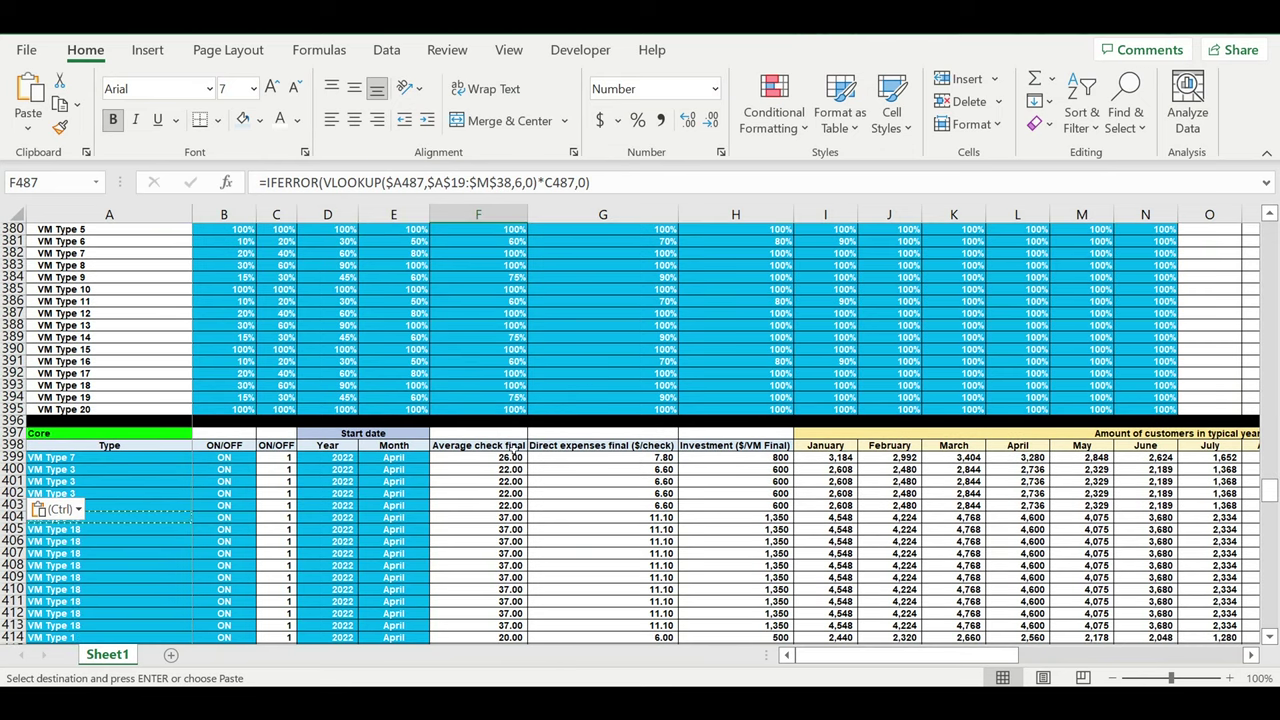
{"action": "left_click", "coordinate": [825, 459]}
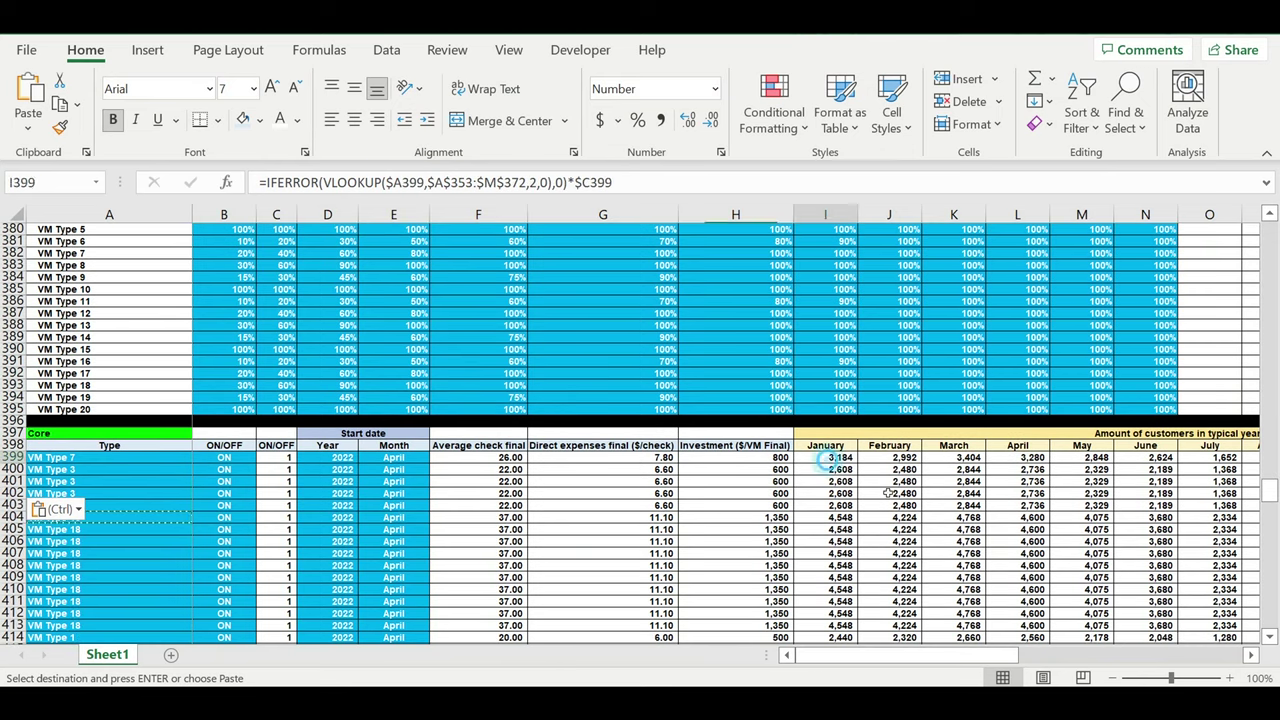
{"action": "left_click_drag", "start_coordinate": [888, 493], "coordinate": [1017, 541]}
Step: Paste the VLOOKUP formulas into average check F399:F407, direct expenses G399:G409 and investment H399:H409
{"action": "left_click_drag", "start_coordinate": [480, 460], "coordinate": [480, 553]}
{"action": "key", "text": "ctrl+v"}
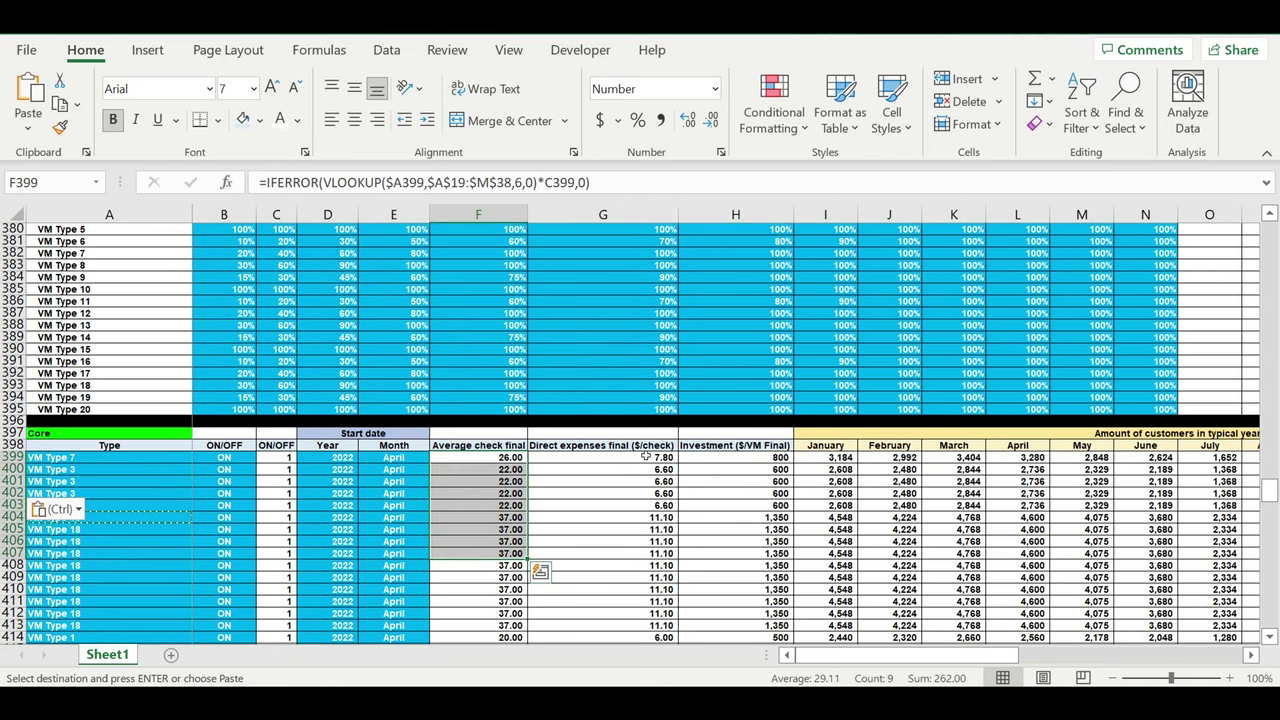
{"action": "left_click_drag", "start_coordinate": [590, 455], "coordinate": [599, 558]}
{"action": "key", "text": "ctrl+v"}
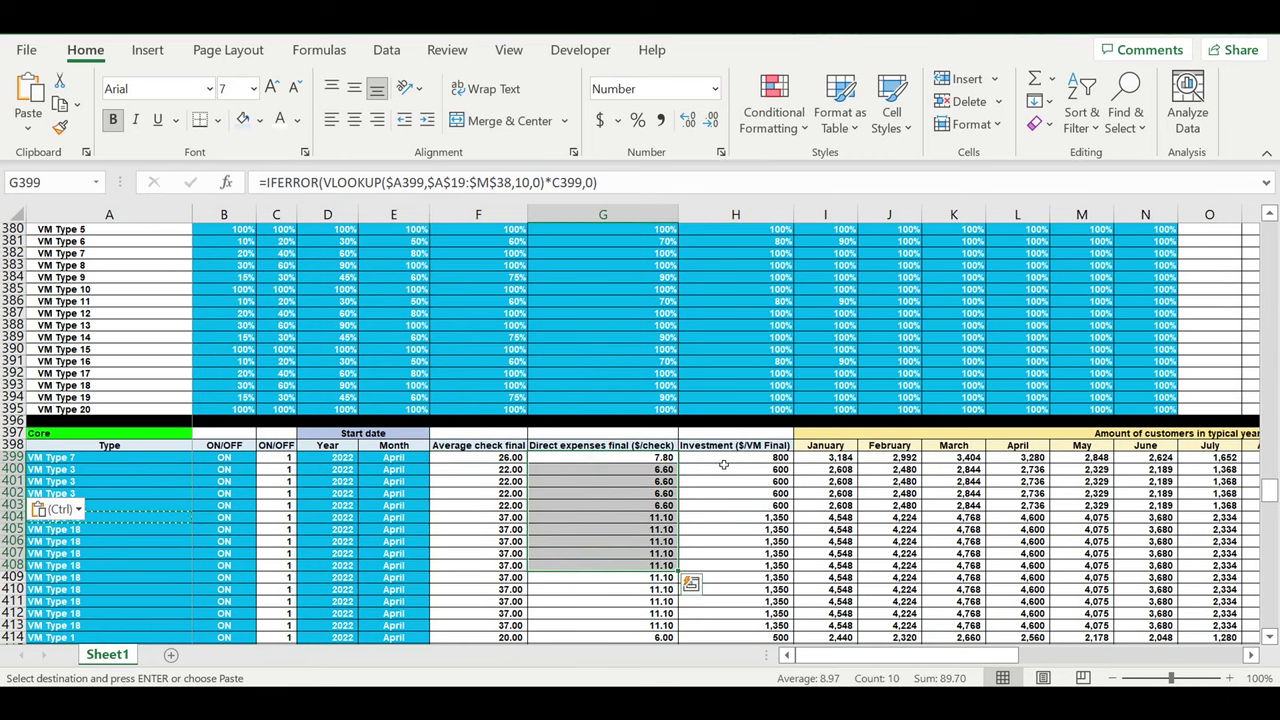
{"action": "left_click_drag", "start_coordinate": [735, 457], "coordinate": [760, 577]}
{"action": "key", "text": "ctrl+v"}
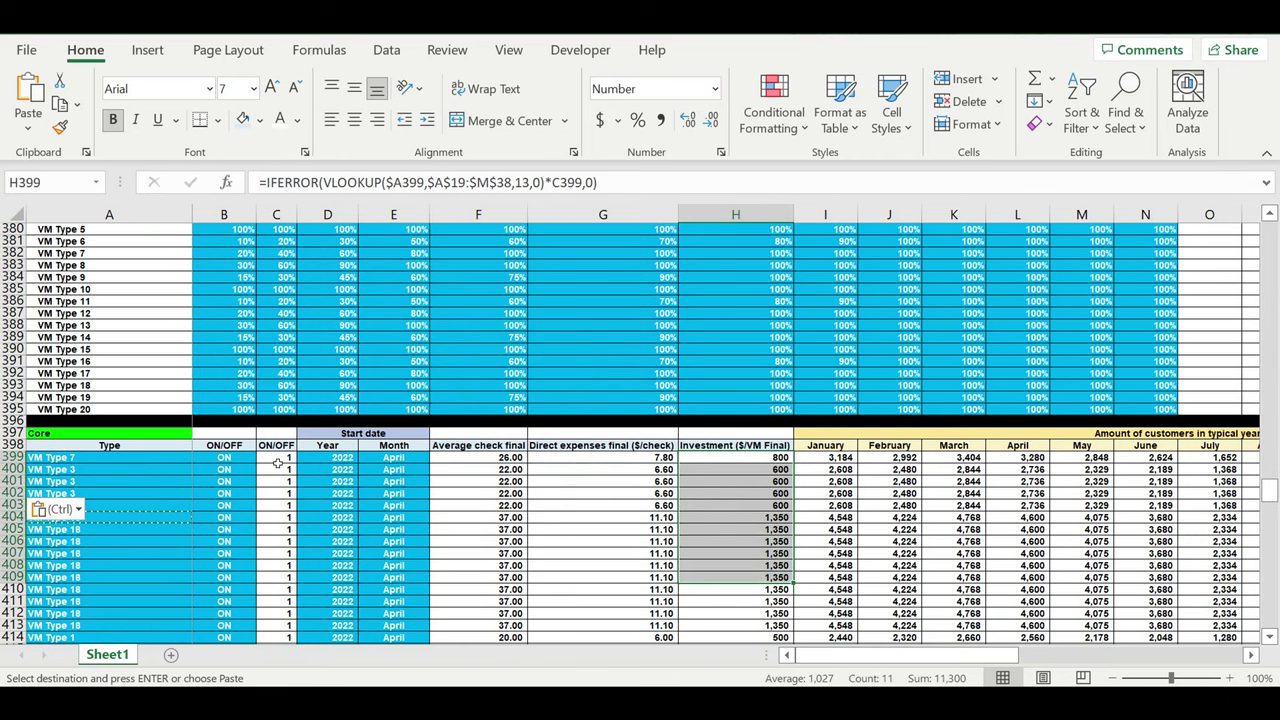
{"action": "scroll", "coordinate": [290, 378], "scroll_direction": "down", "scroll_amount": 3}
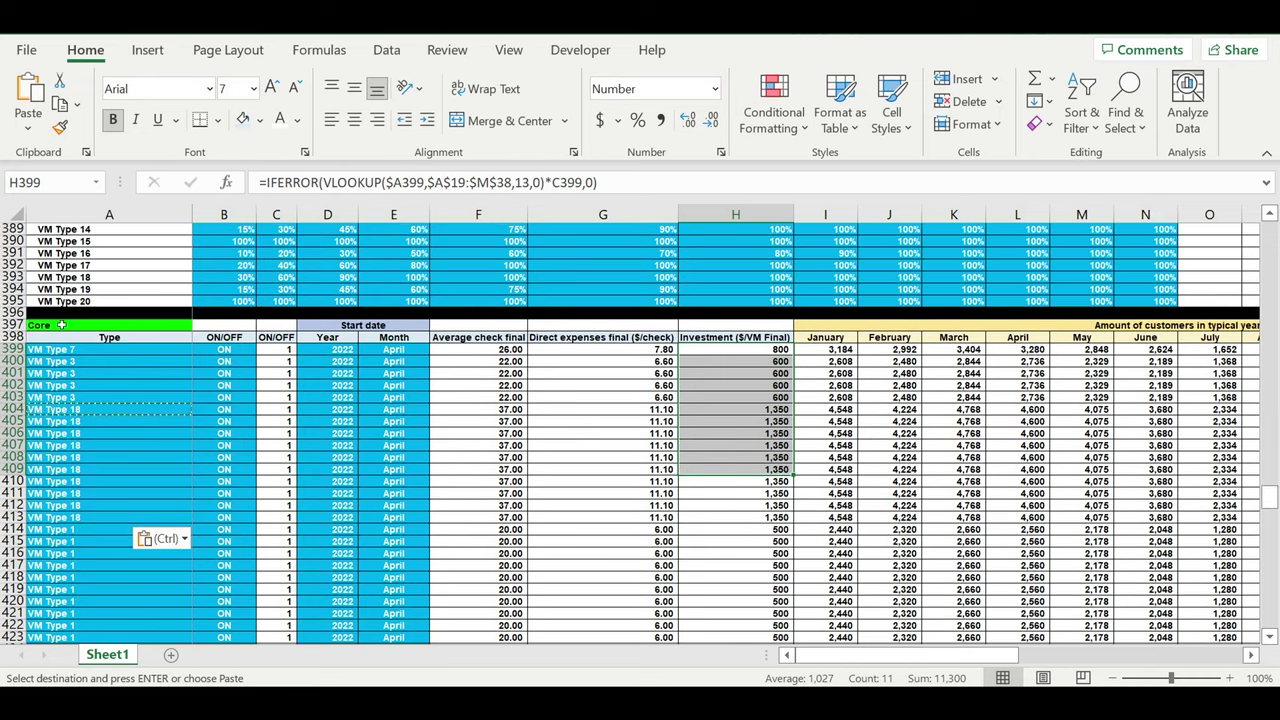
{"action": "left_click_drag", "start_coordinate": [68, 326], "coordinate": [110, 469]}
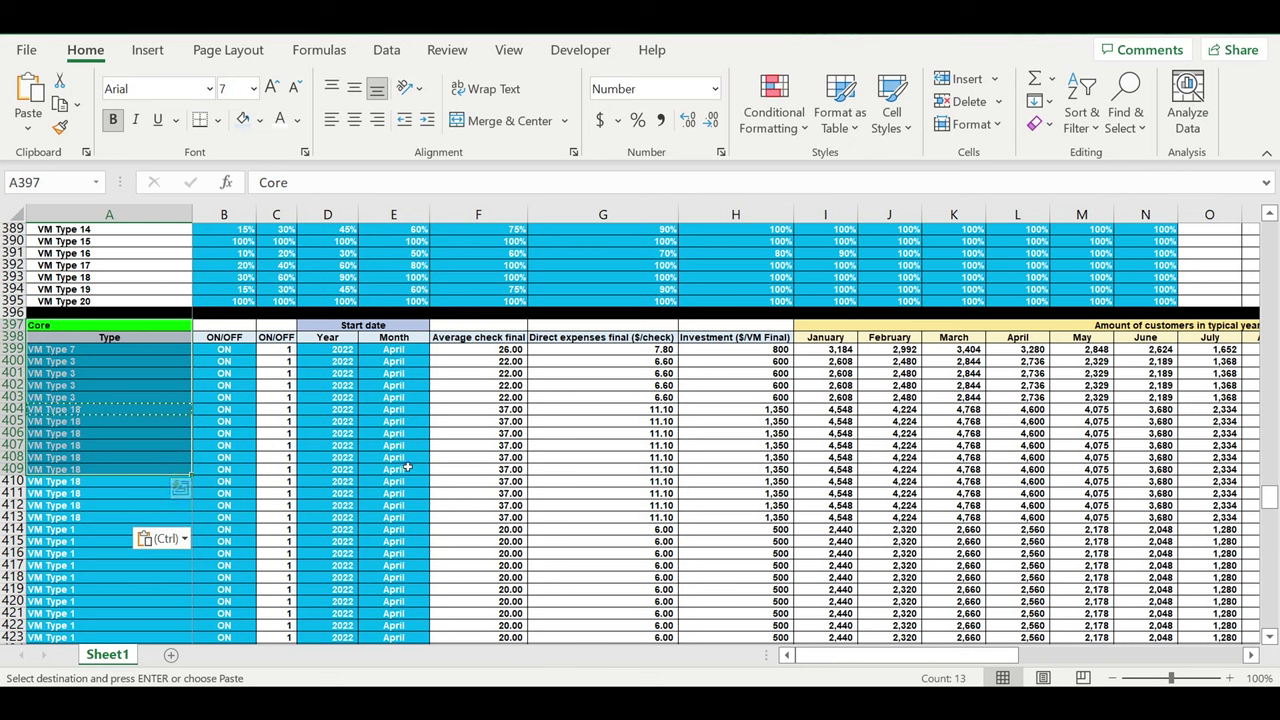
Step: Label cell A600 'Timeline' below the Core rows
{"action": "scroll", "coordinate": [414, 457], "scroll_direction": "down", "scroll_amount": 10}
{"action": "scroll", "coordinate": [414, 460], "scroll_direction": "down", "scroll_amount": 6}
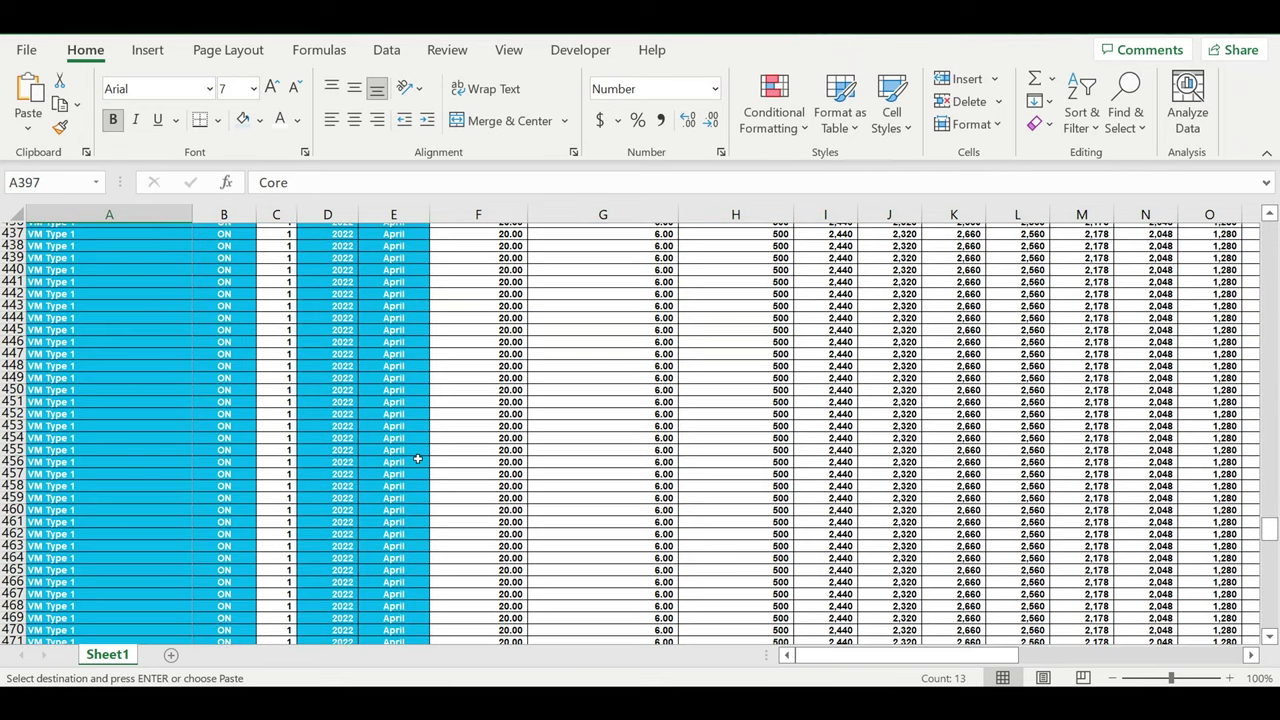
{"action": "scroll", "coordinate": [414, 460], "scroll_direction": "down", "scroll_amount": 6}
{"action": "scroll", "coordinate": [419, 458], "scroll_direction": "down", "scroll_amount": 5}
{"action": "scroll", "coordinate": [419, 458], "scroll_direction": "down", "scroll_amount": 6}
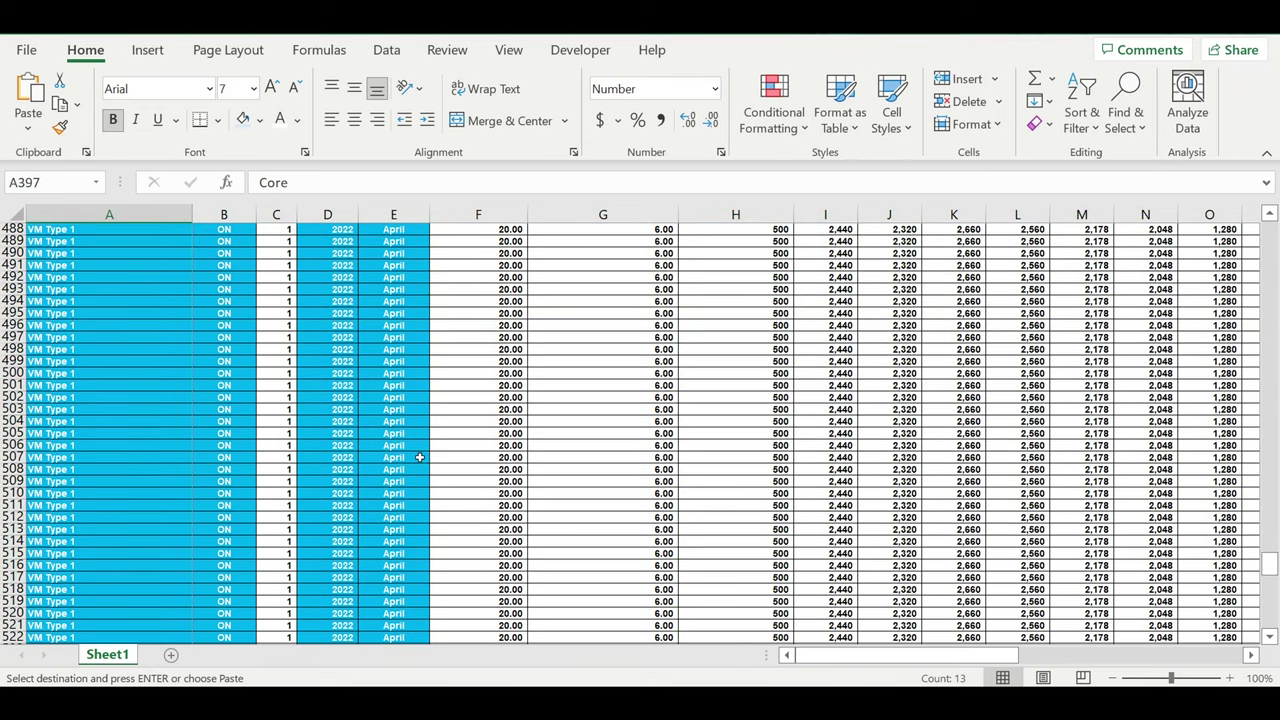
{"action": "scroll", "coordinate": [419, 457], "scroll_direction": "down", "scroll_amount": 10}
{"action": "scroll", "coordinate": [427, 448], "scroll_direction": "down", "scroll_amount": 14}
{"action": "scroll", "coordinate": [427, 448], "scroll_direction": "down", "scroll_amount": 8}
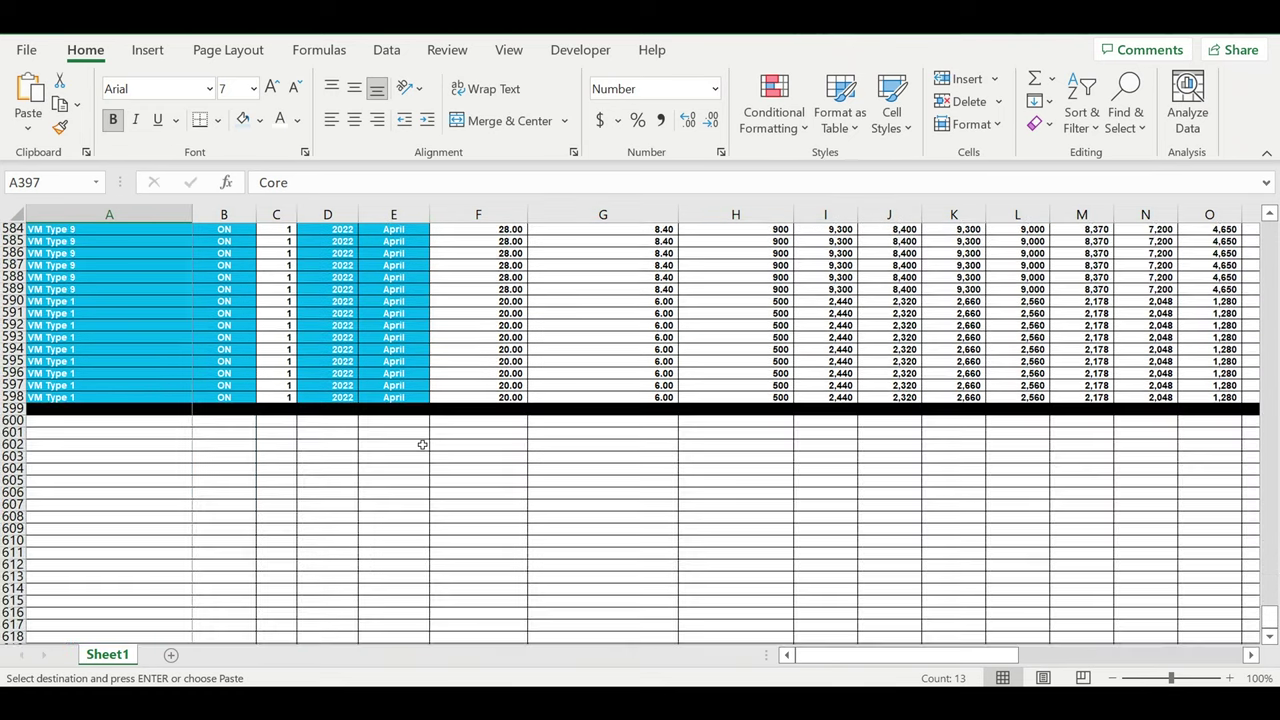
{"action": "scroll", "coordinate": [424, 444], "scroll_direction": "down", "scroll_amount": 4}
{"action": "scroll", "coordinate": [293, 335], "scroll_direction": "up", "scroll_amount": 4}
{"action": "left_click", "coordinate": [154, 423]}
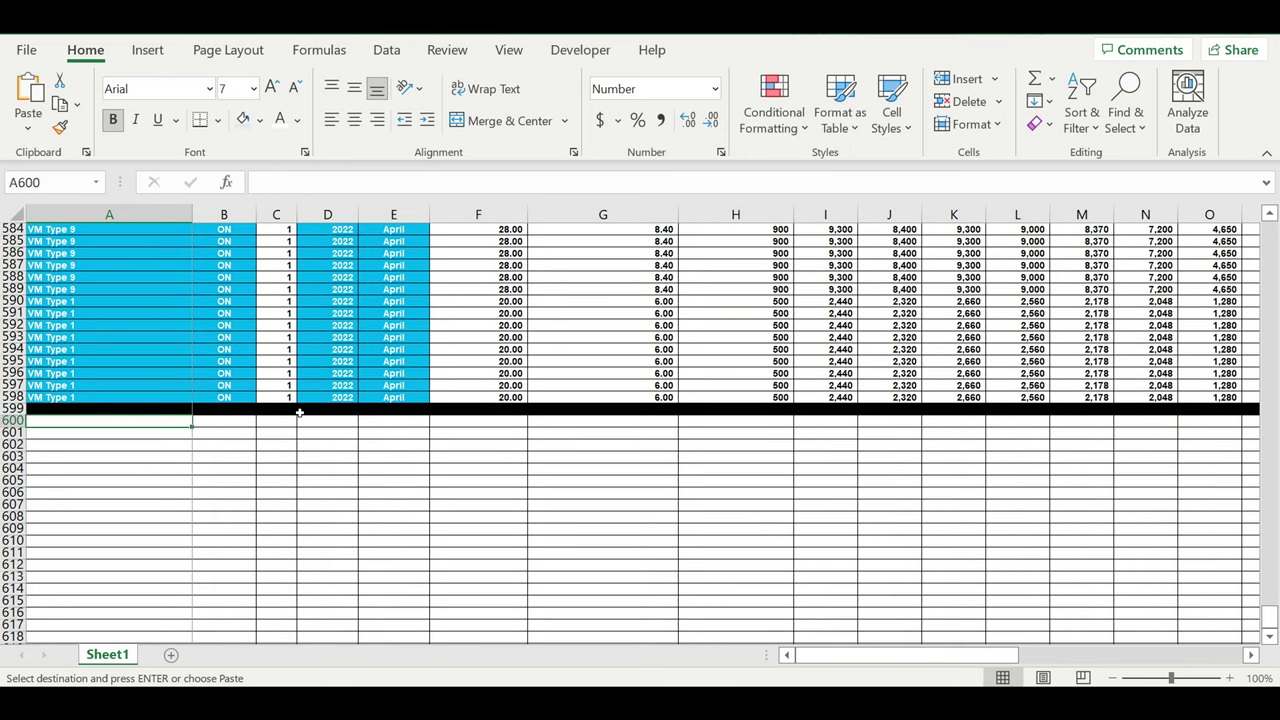
{"action": "type", "text": "Timeline"}
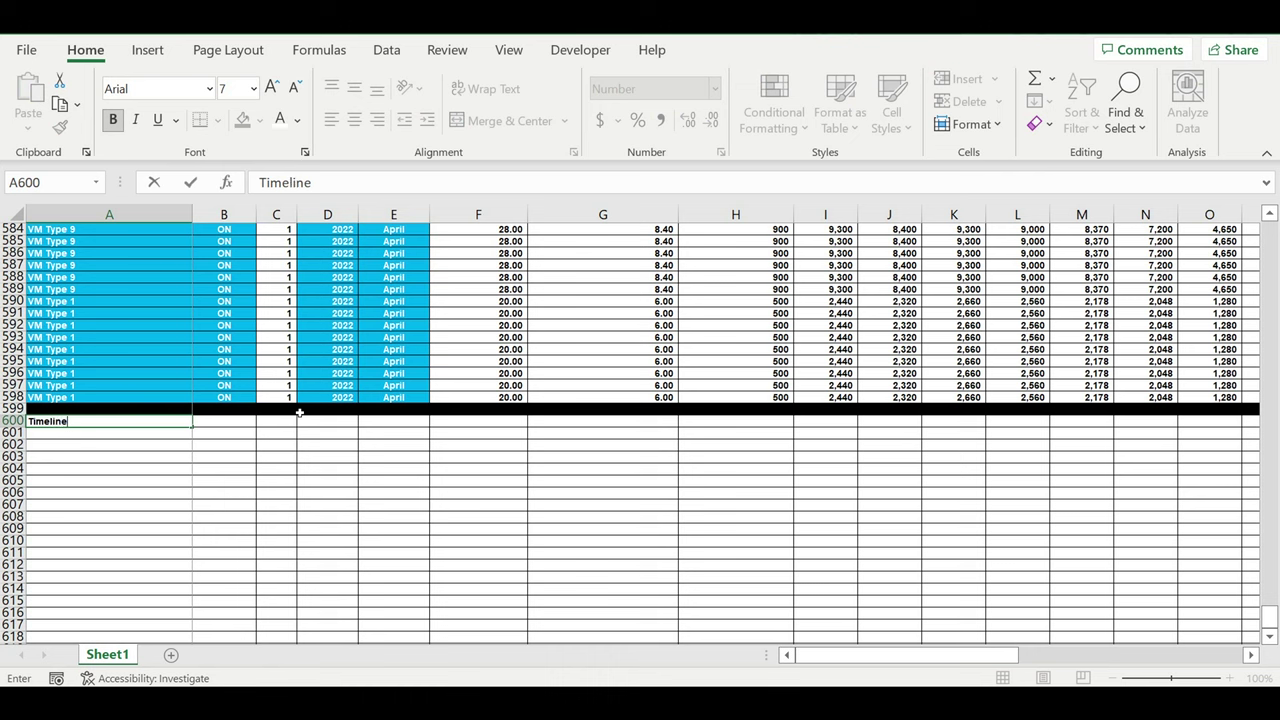
{"action": "key", "text": "Return"}
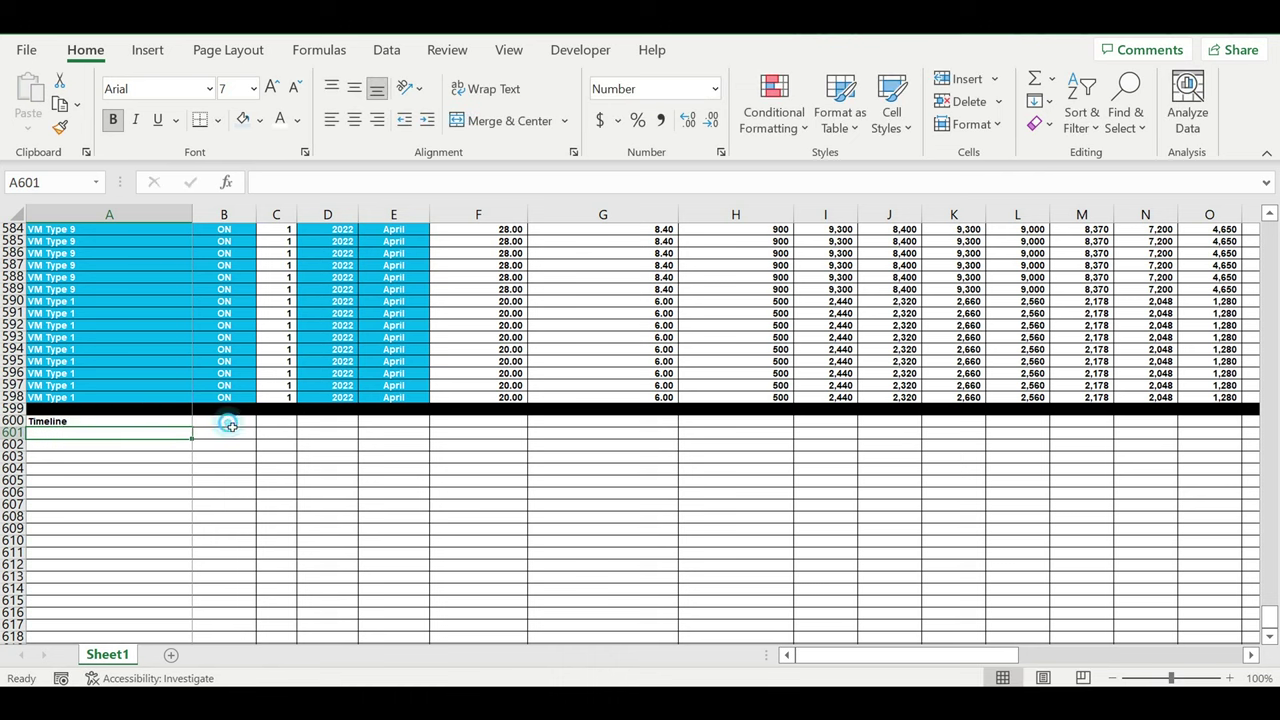
Step: Link B600 to the 2022 start year with =E1 and enter January in B601
{"action": "left_click", "coordinate": [228, 421]}
{"action": "type", "text": "="}
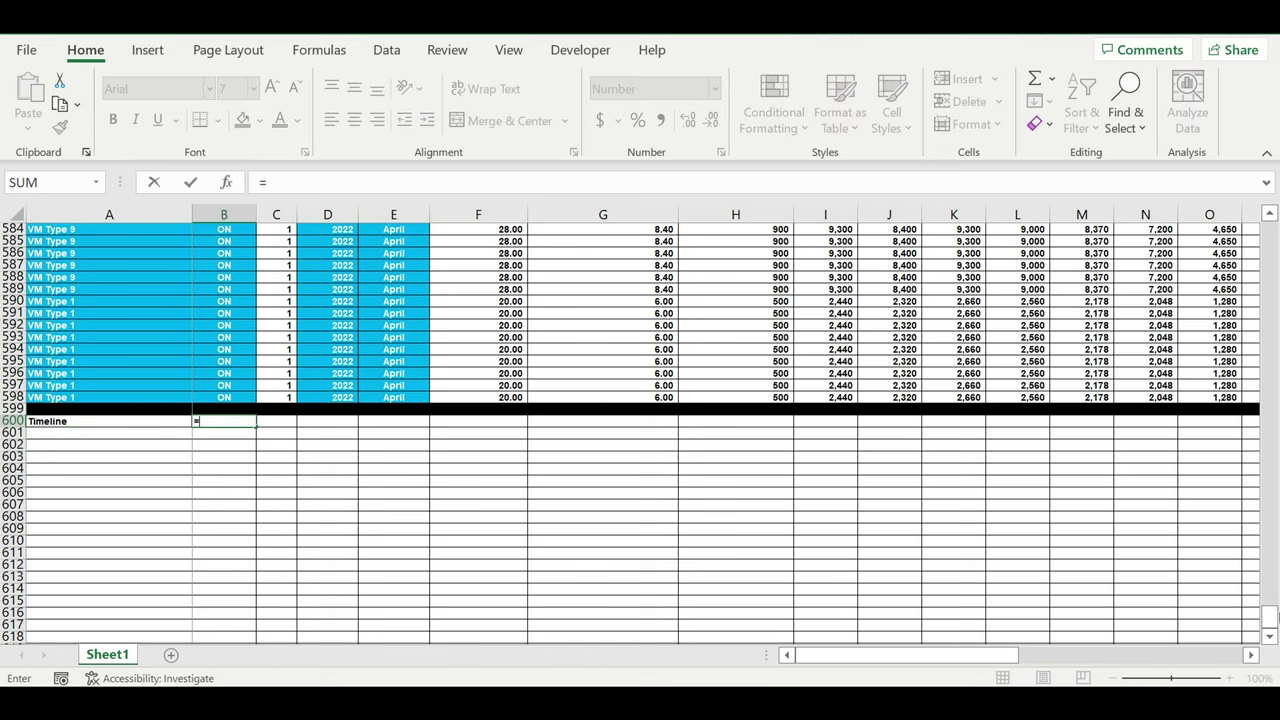
{"action": "left_click_drag", "start_coordinate": [1270, 614], "coordinate": [1270, 230]}
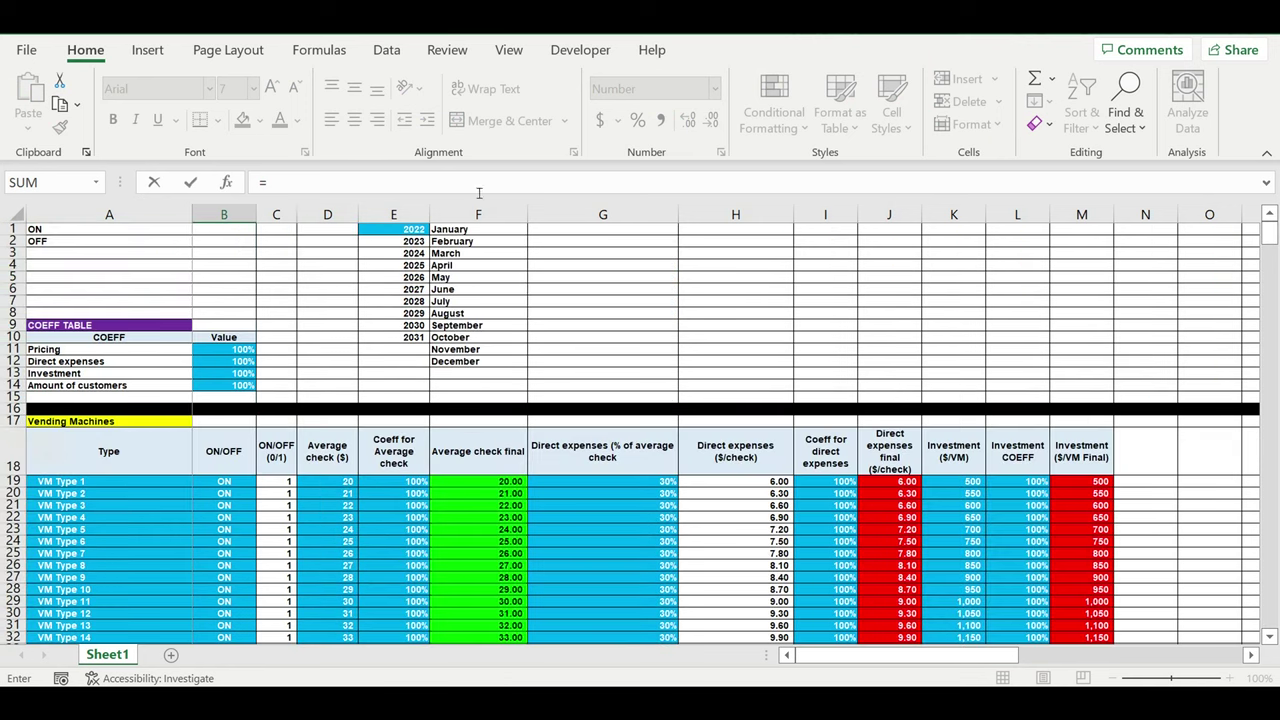
{"action": "left_click", "coordinate": [397, 234]}
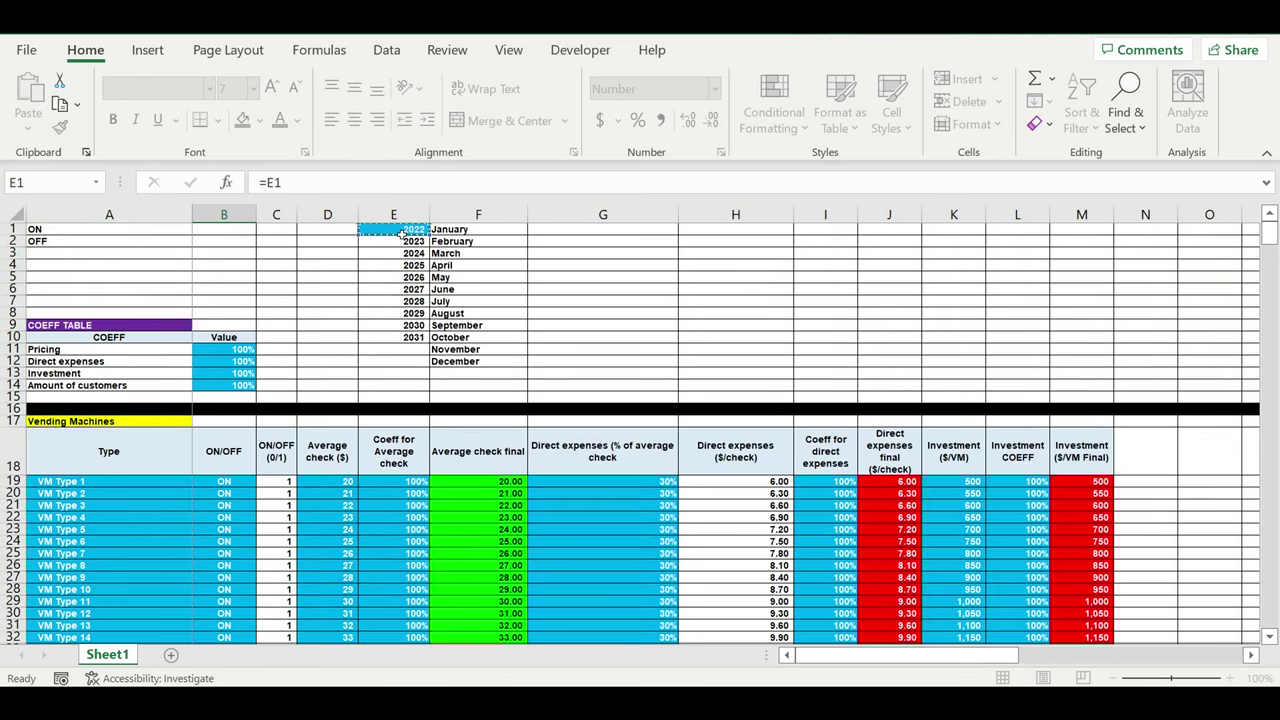
{"action": "key", "text": "Return"}
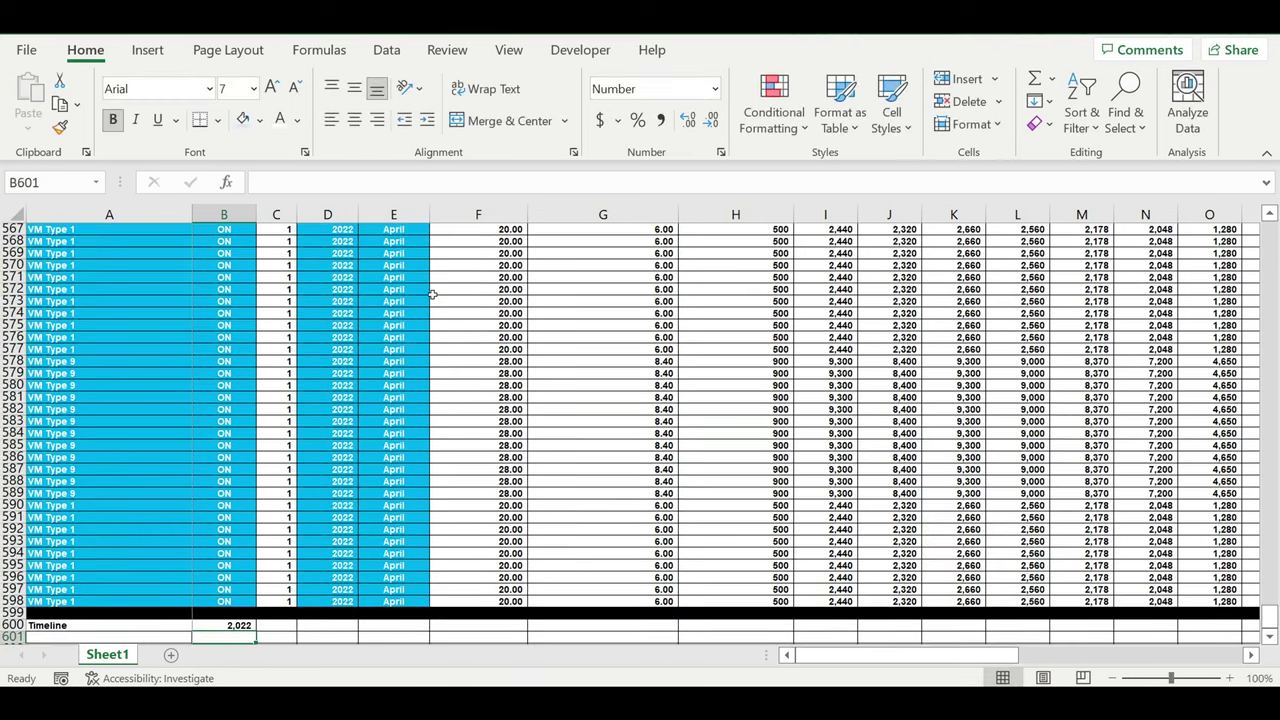
{"action": "type", "text": "January"}
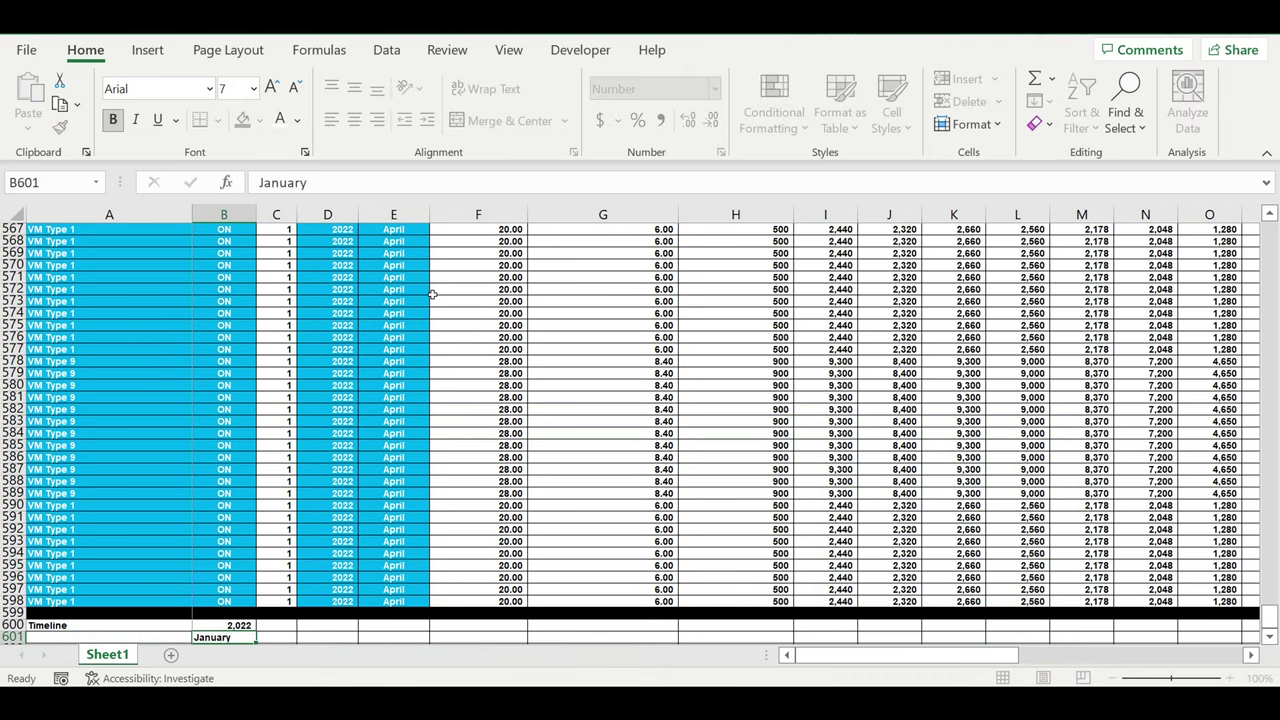
{"action": "key", "text": "Return"}
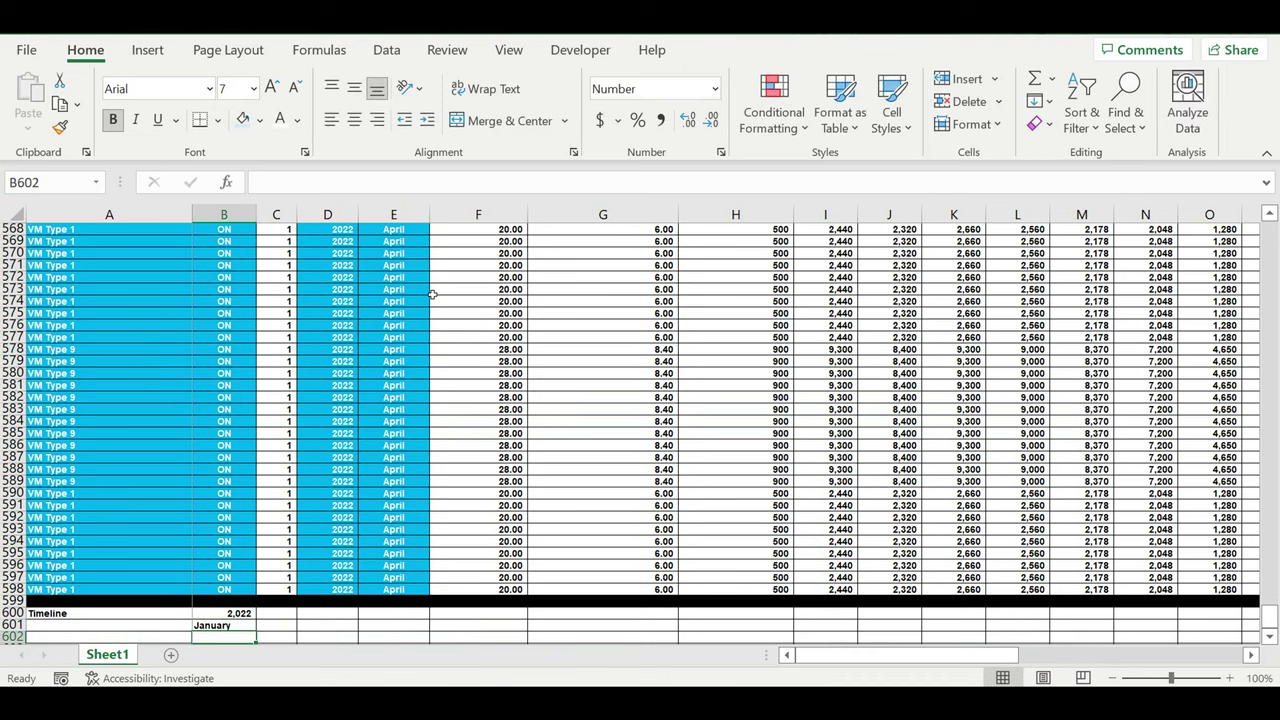
Step: Remove the 1000 separator from the Timeline row's number format
{"action": "left_click", "coordinate": [14, 613]}
{"action": "right_click", "coordinate": [14, 613]}
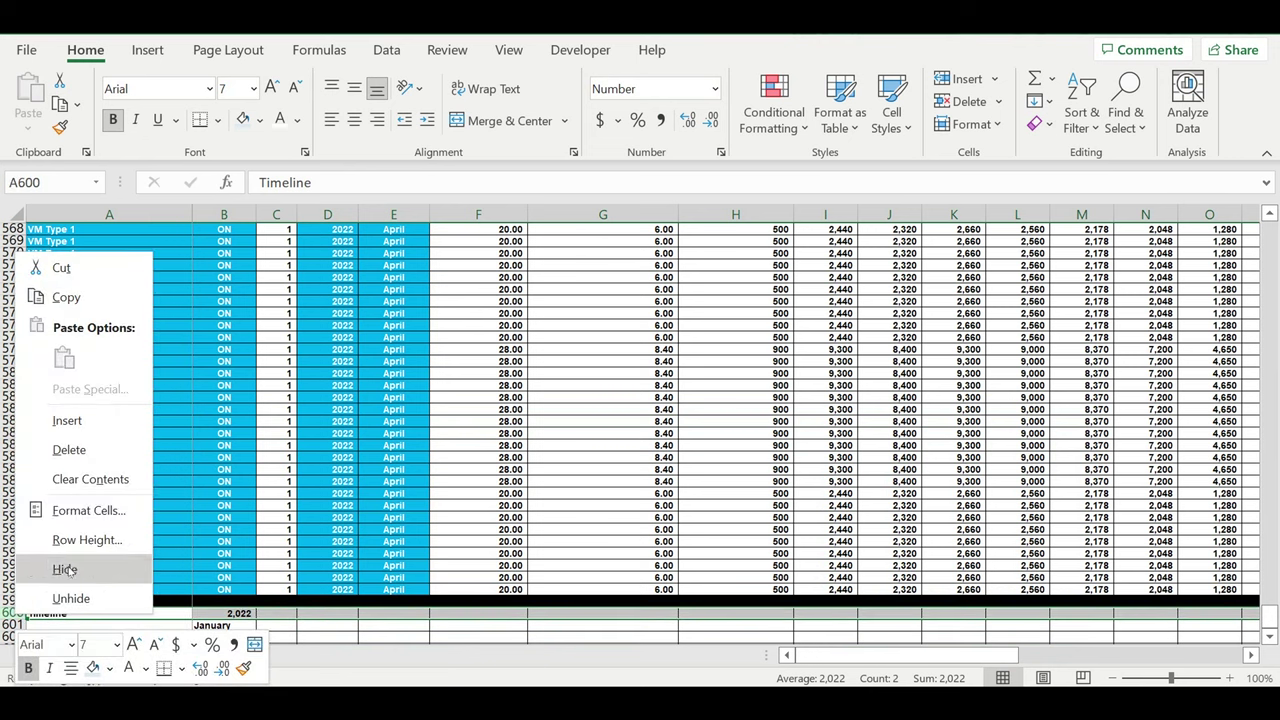
{"action": "left_click", "coordinate": [97, 511]}
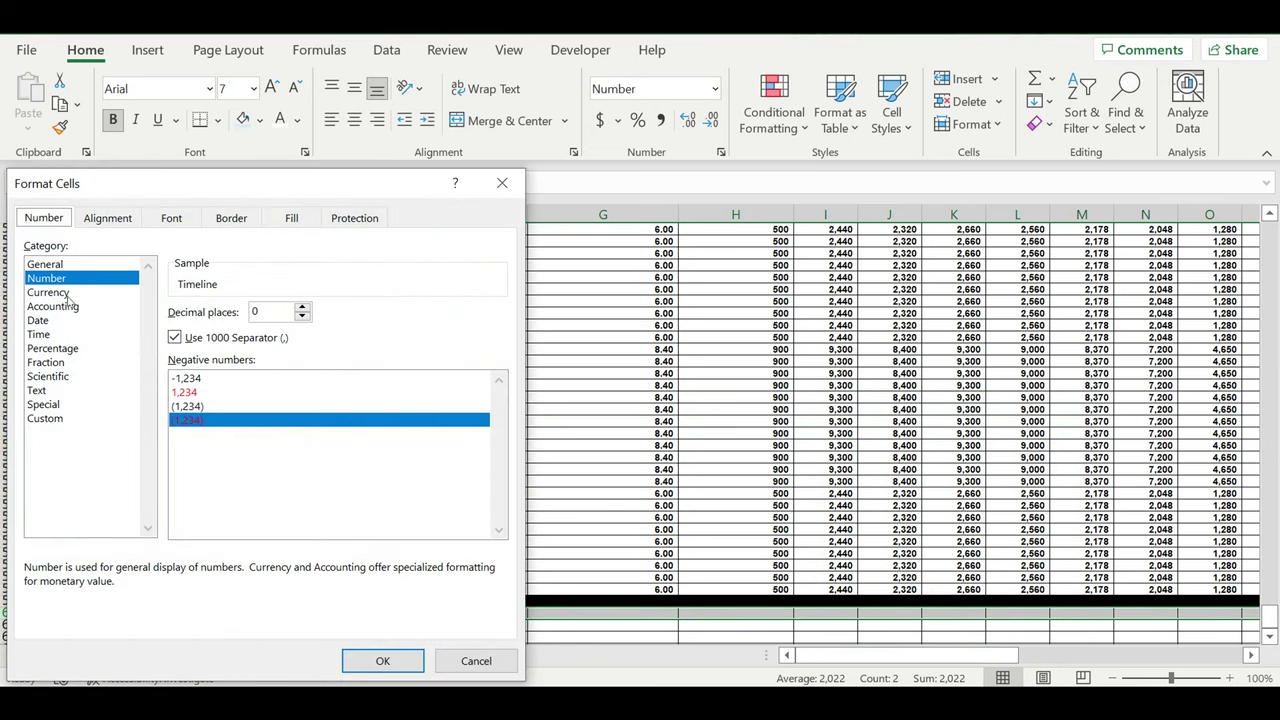
{"action": "left_click", "coordinate": [175, 337]}
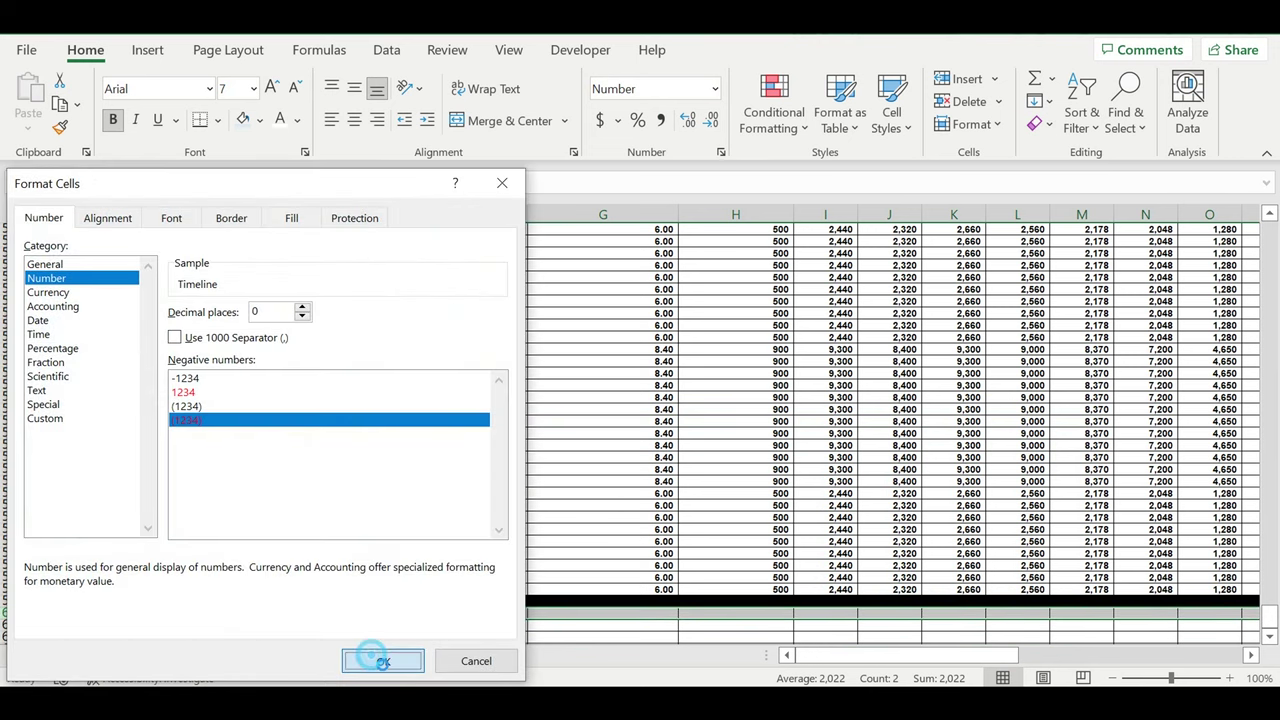
{"action": "left_click", "coordinate": [383, 660]}
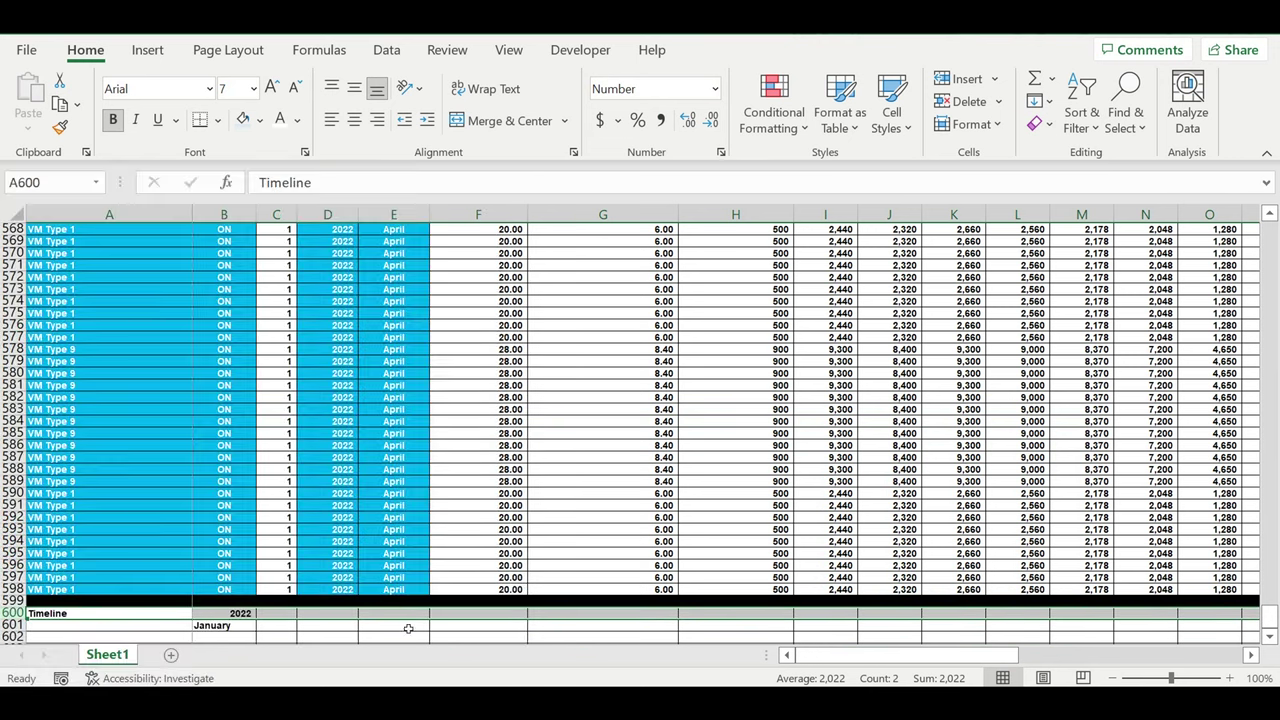
Step: Centre the Timeline row and left-align the Timeline label in A600
{"action": "left_click", "coordinate": [355, 120]}
{"action": "left_click", "coordinate": [146, 612]}
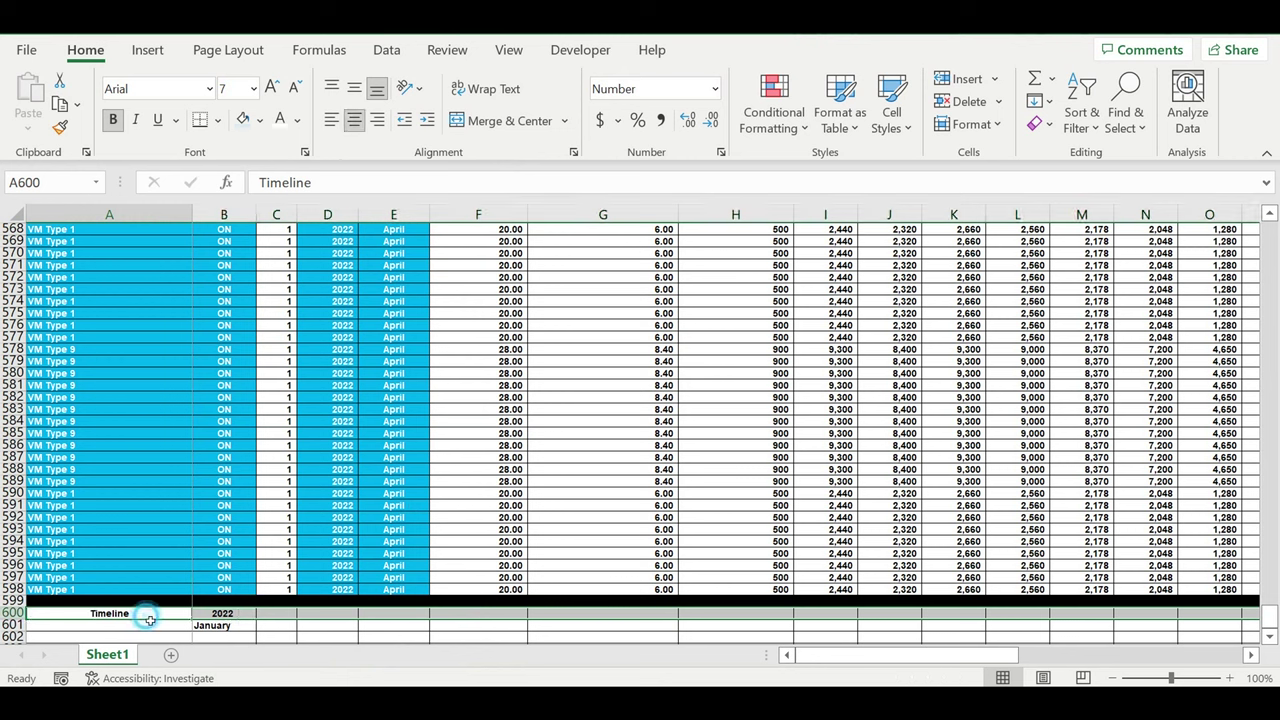
{"action": "left_click", "coordinate": [332, 120]}
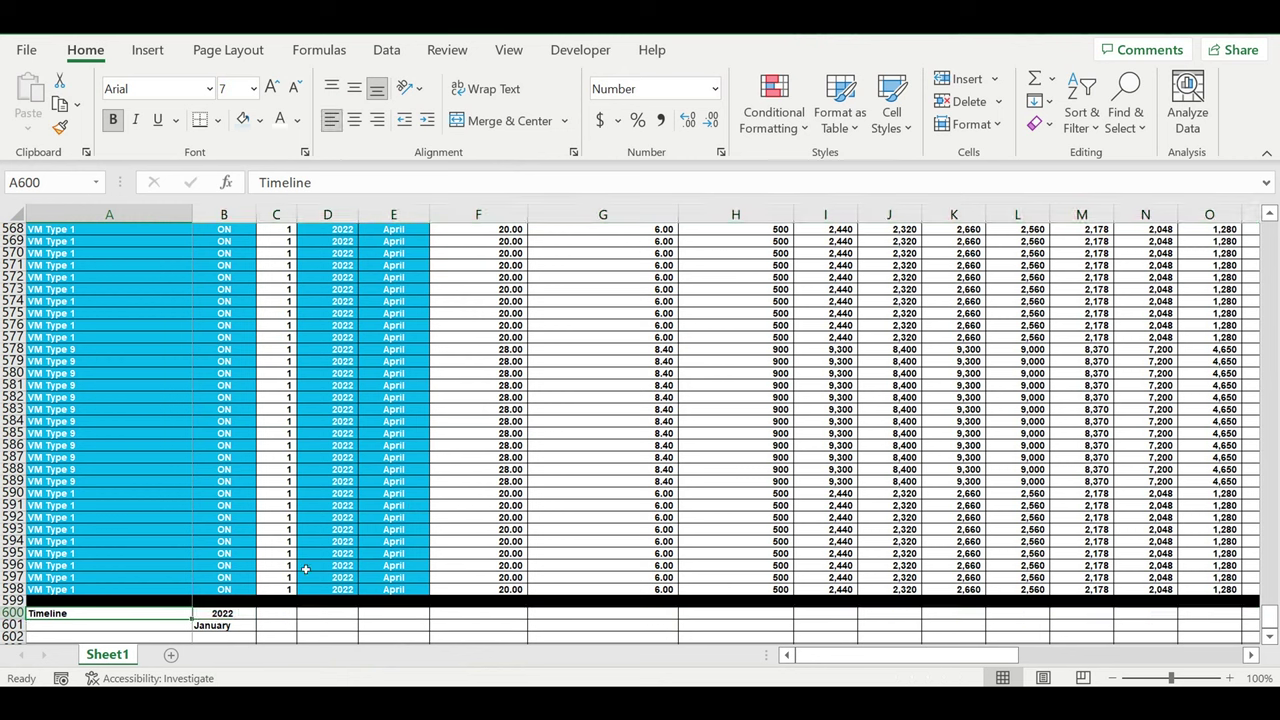
{"action": "scroll", "coordinate": [312, 548], "scroll_direction": "down", "scroll_amount": 3}
{"action": "left_click", "coordinate": [240, 529]}
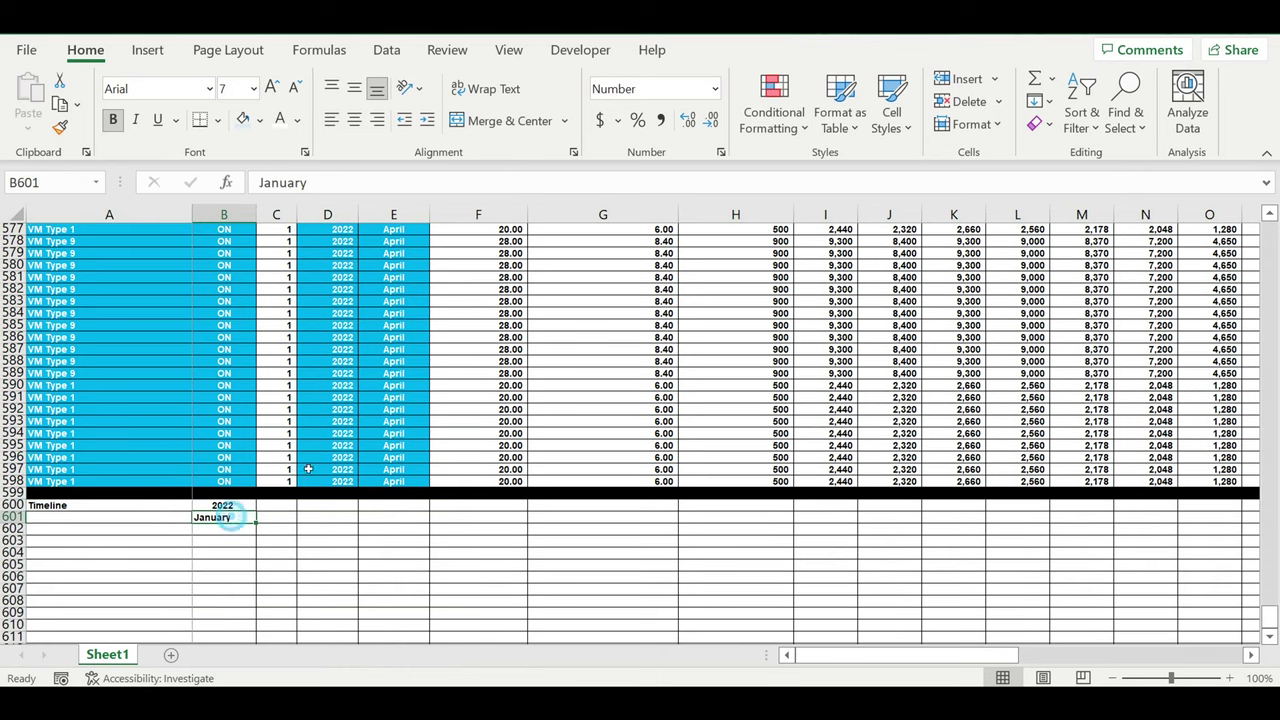
Step: Centre January in B601 and fill month names along row 601, repeating January–December
{"action": "left_click", "coordinate": [355, 120]}
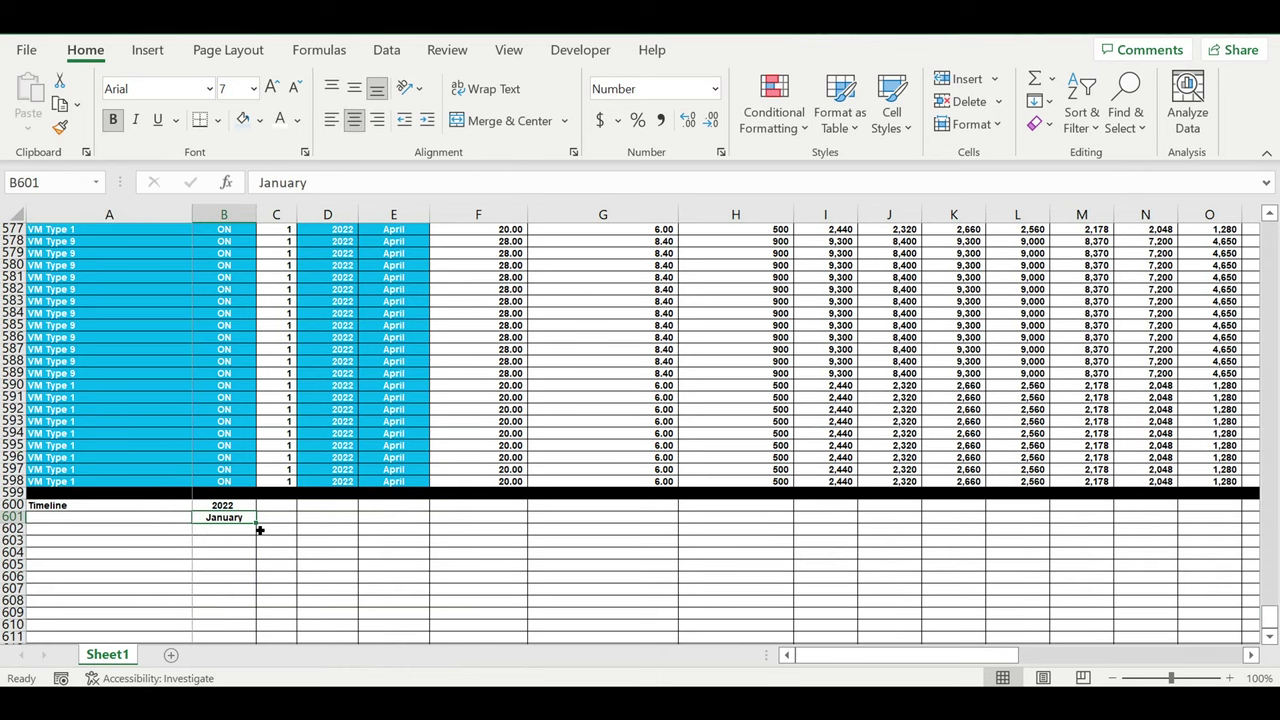
{"action": "left_click_drag", "start_coordinate": [260, 530], "coordinate": [1010, 528]}
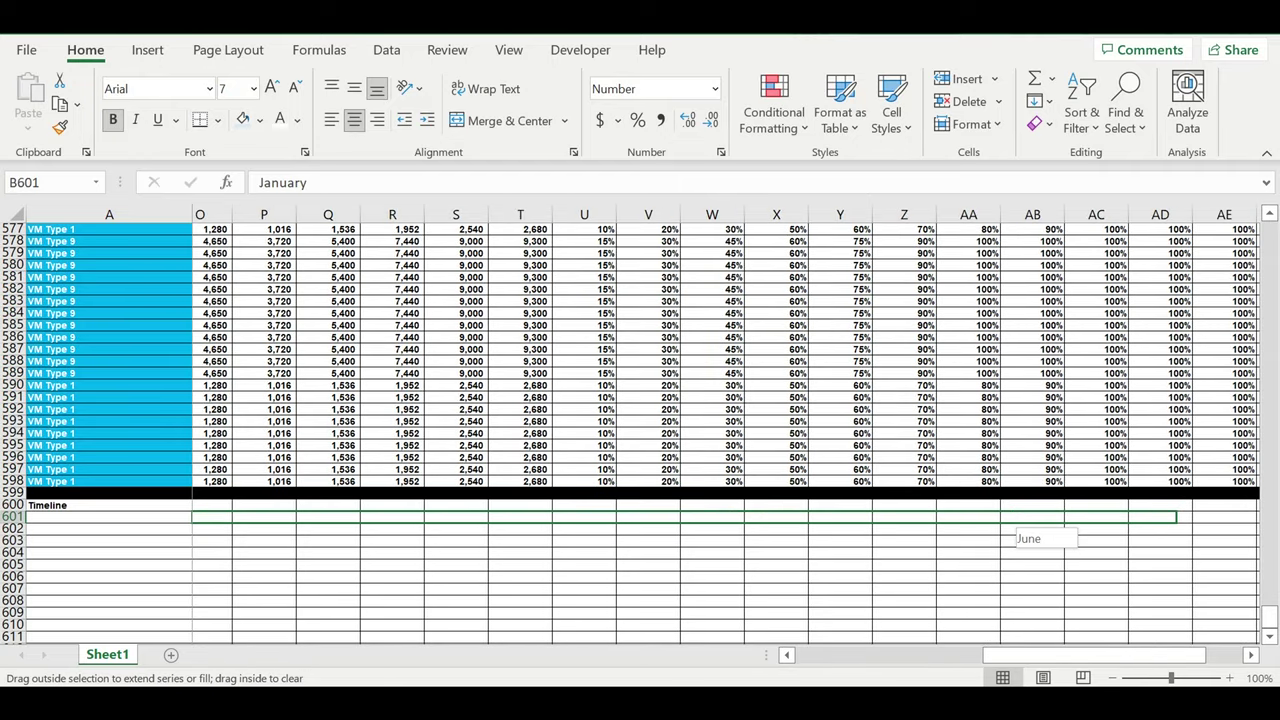
{"action": "left_click_drag", "start_coordinate": [1010, 528], "coordinate": [1012, 528]}
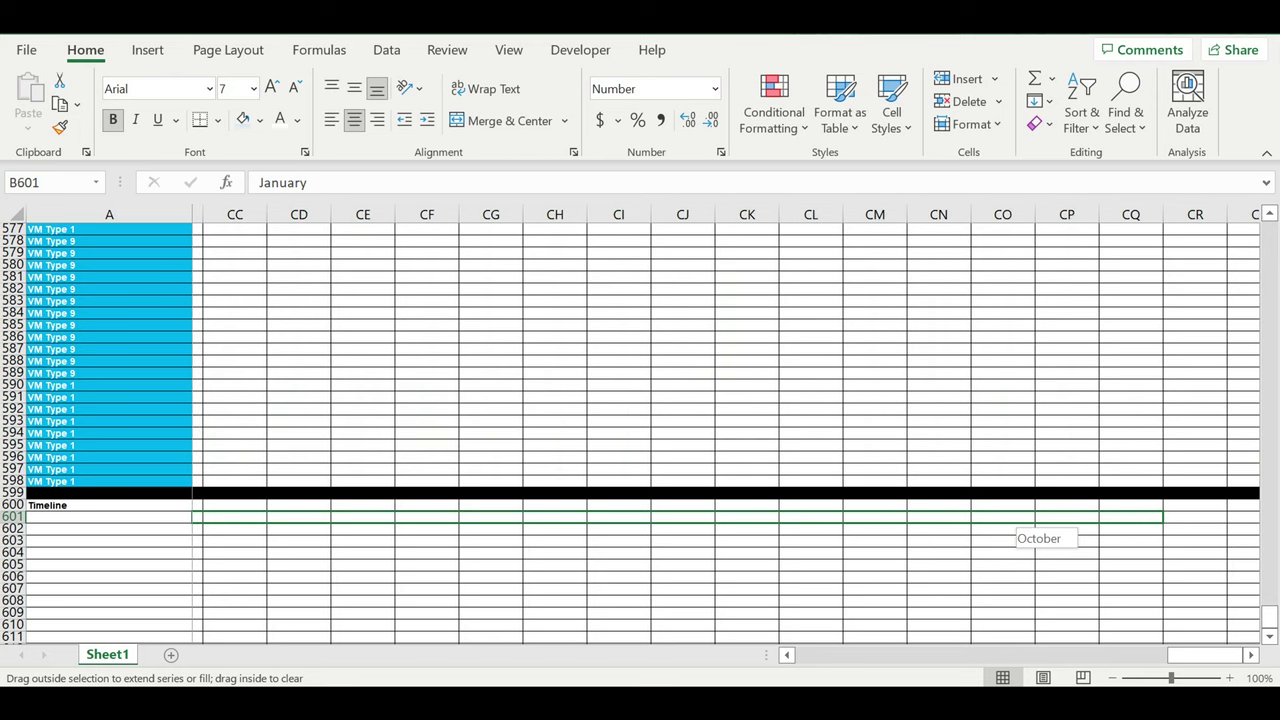
{"action": "left_click_drag", "start_coordinate": [1012, 528], "coordinate": [1113, 535]}
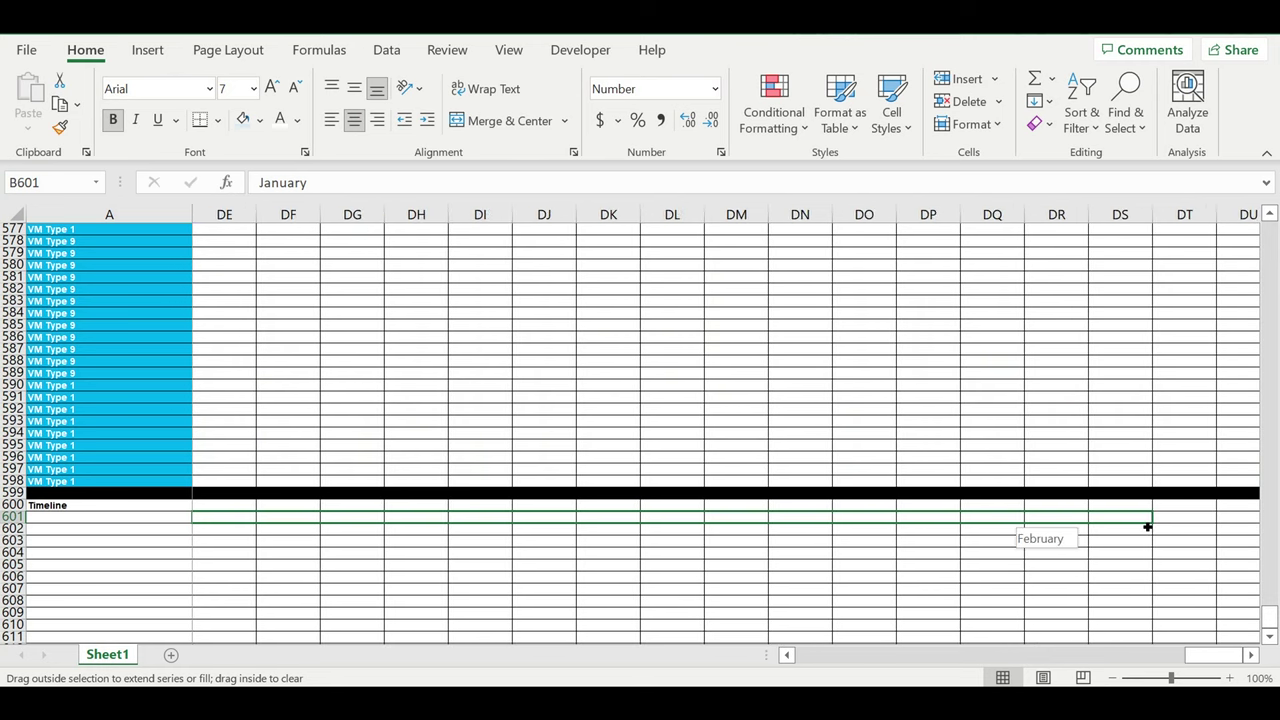
{"action": "mouse_move", "coordinate": [1073, 528]}
{"action": "left_mouse_down"}
{"action": "mouse_move", "coordinate": [1018, 500]}
{"action": "mouse_move", "coordinate": [1000, 465]}
{"action": "left_mouse_up"}
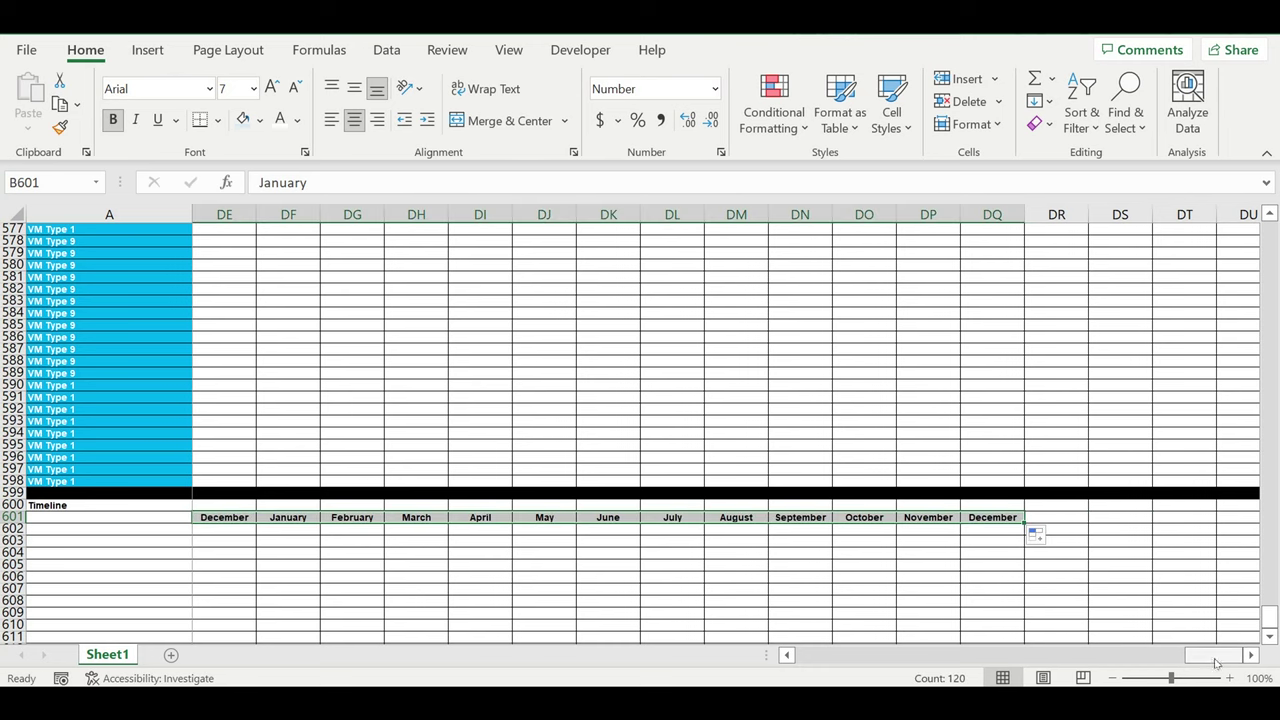
{"action": "left_click_drag", "start_coordinate": [1212, 655], "coordinate": [618, 637]}
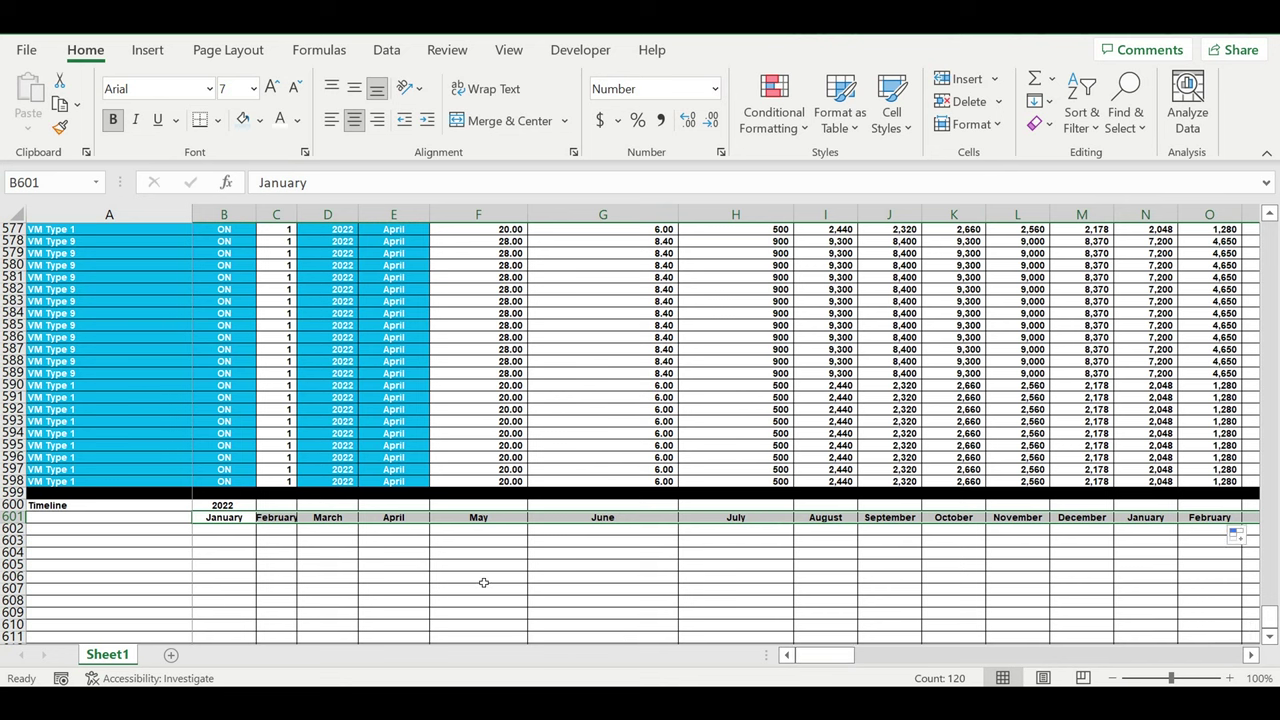
{"action": "left_click", "coordinate": [335, 578]}
Step: Enter =B600 in C600 and fill it through M600 so 2022 spans all twelve months
{"action": "left_click", "coordinate": [278, 509]}
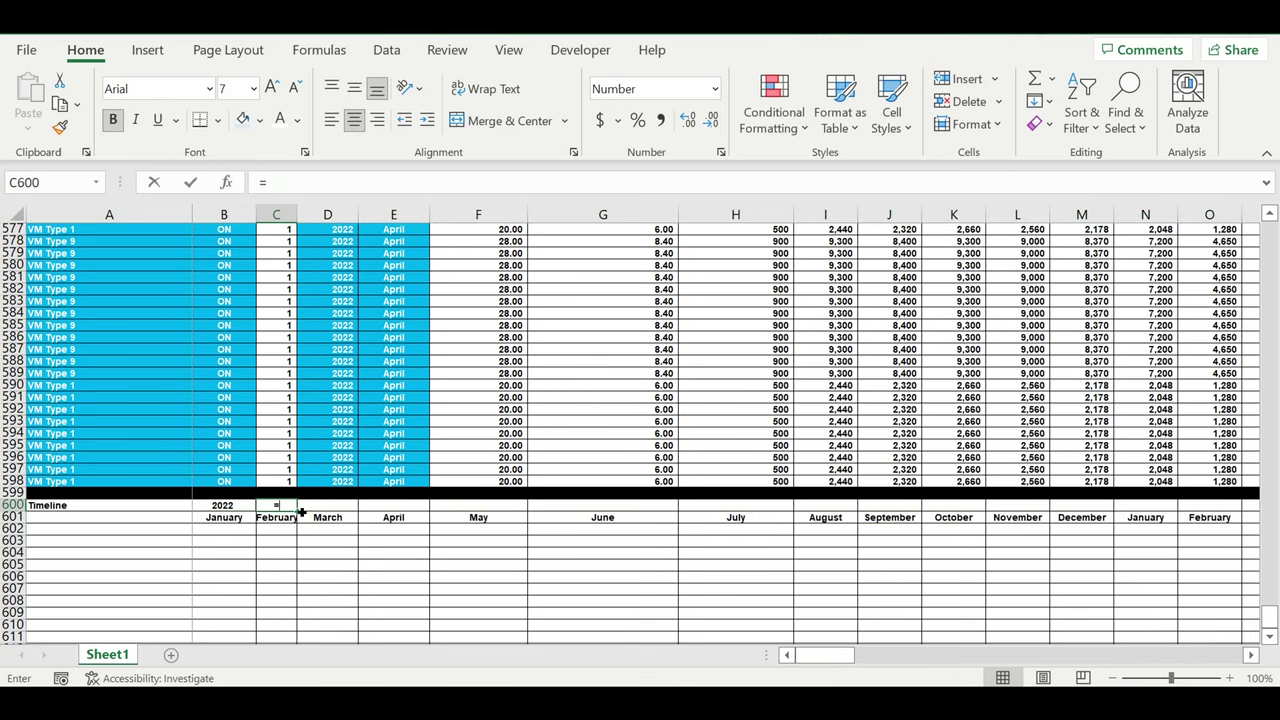
{"action": "type", "text": "="}
{"action": "left_click", "coordinate": [224, 494]}
{"action": "left_click", "coordinate": [224, 505]}
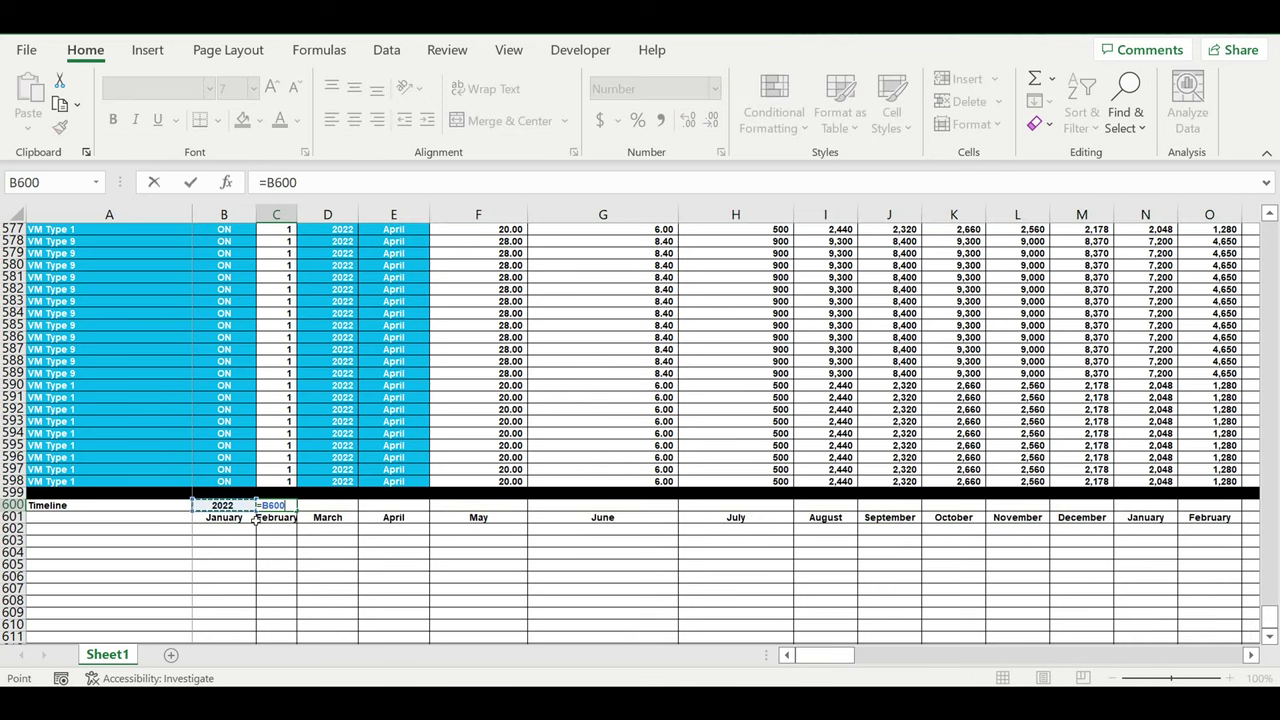
{"action": "key", "text": "Return"}
{"action": "left_click", "coordinate": [290, 505]}
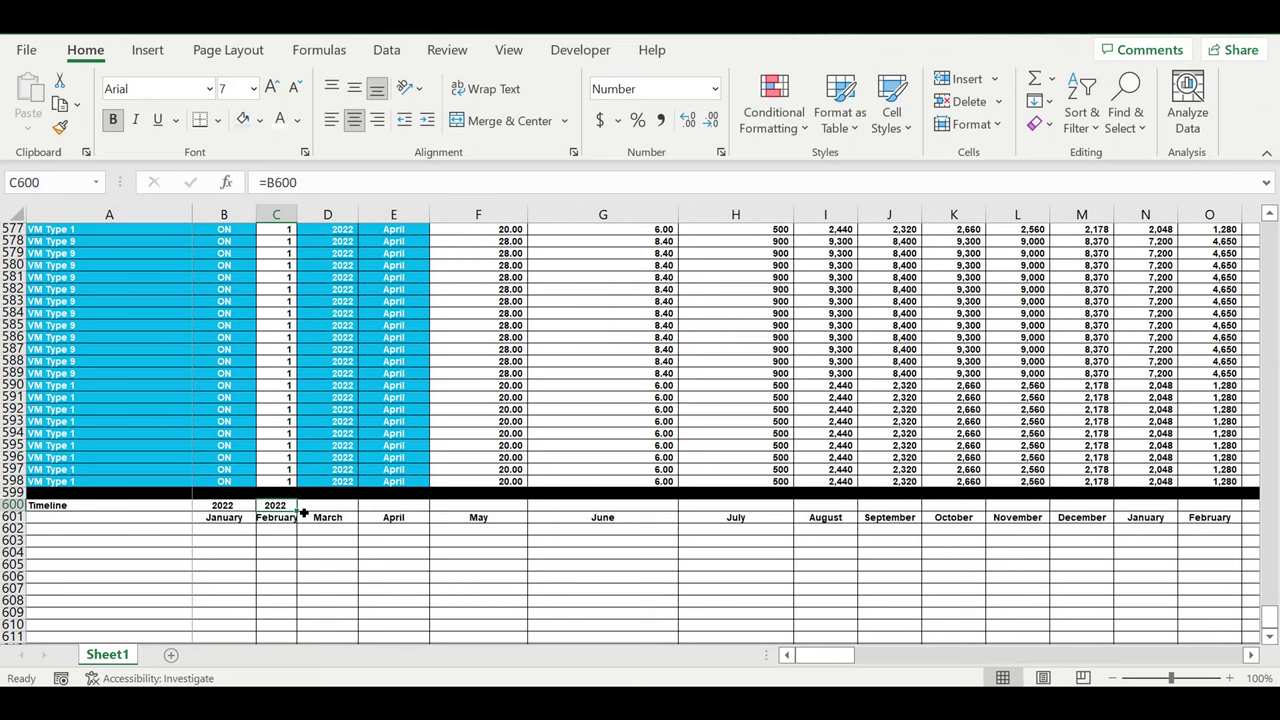
{"action": "left_click_drag", "start_coordinate": [304, 513], "coordinate": [1027, 553]}
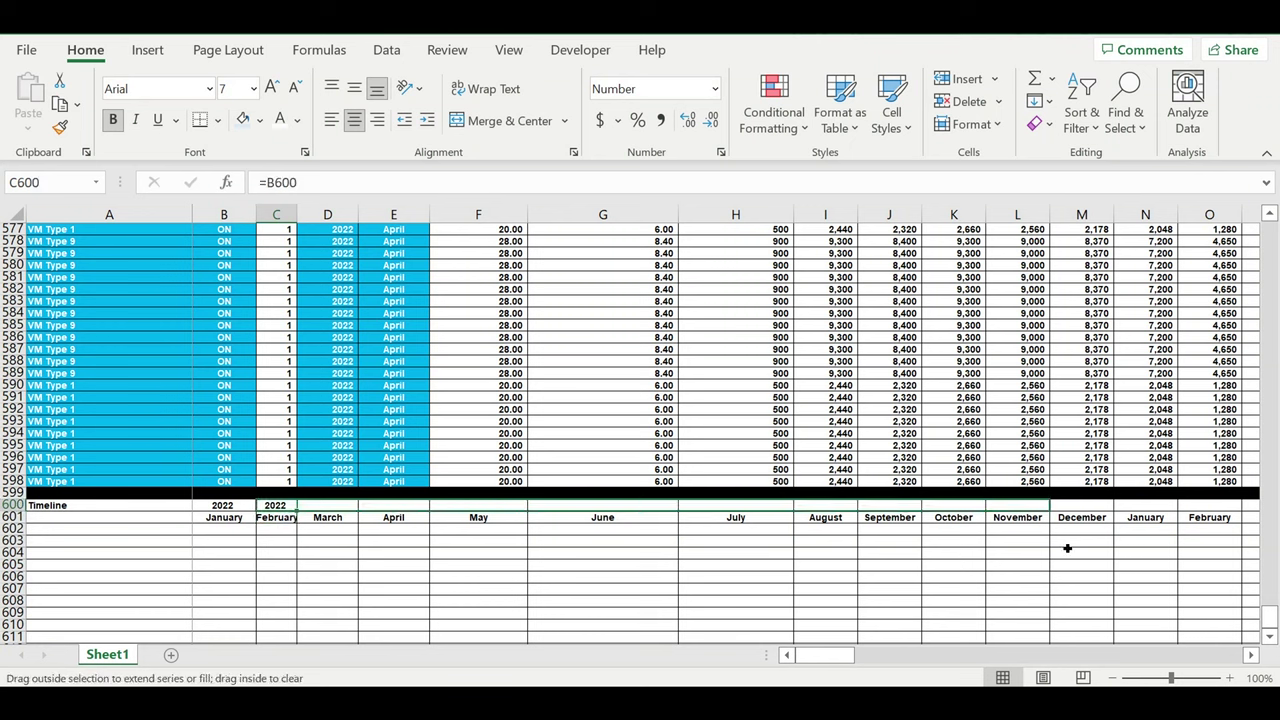
{"action": "left_click_drag", "start_coordinate": [1086, 545], "coordinate": [1096, 543]}
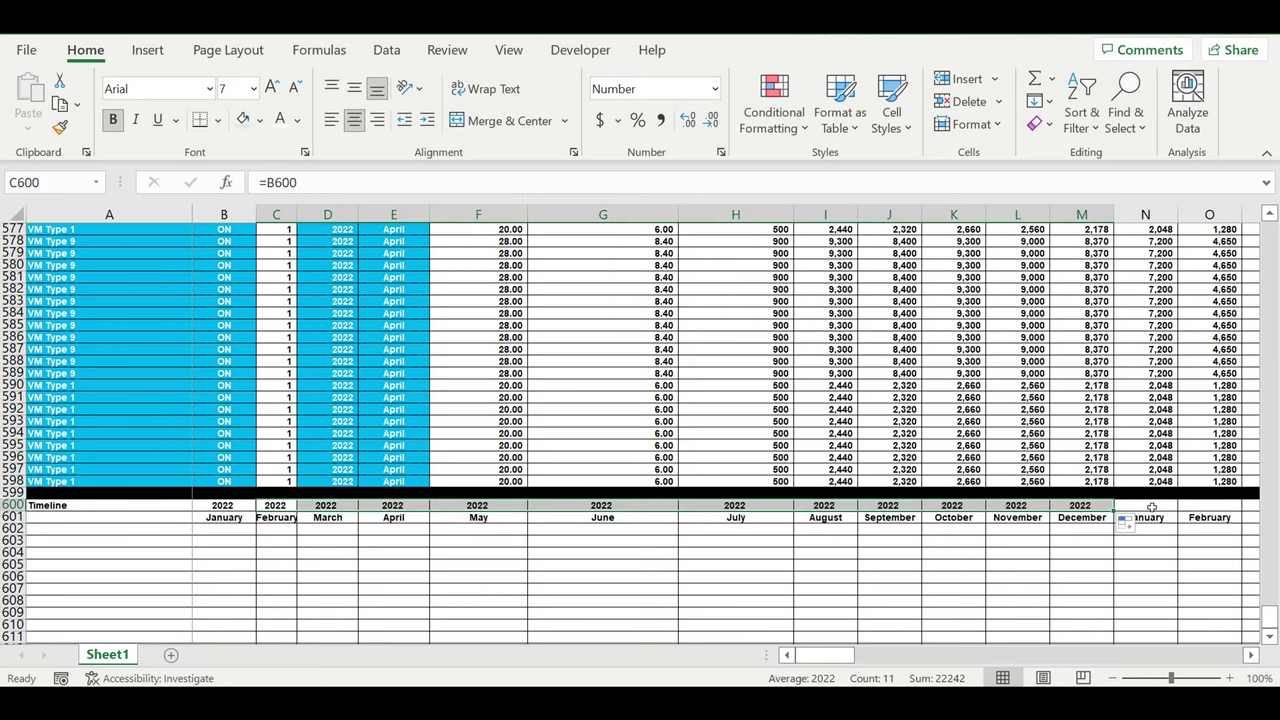
Step: Enter =B600+1 in N600 so the next January shows 2023
{"action": "left_click", "coordinate": [1152, 507]}
{"action": "type", "text": "="}
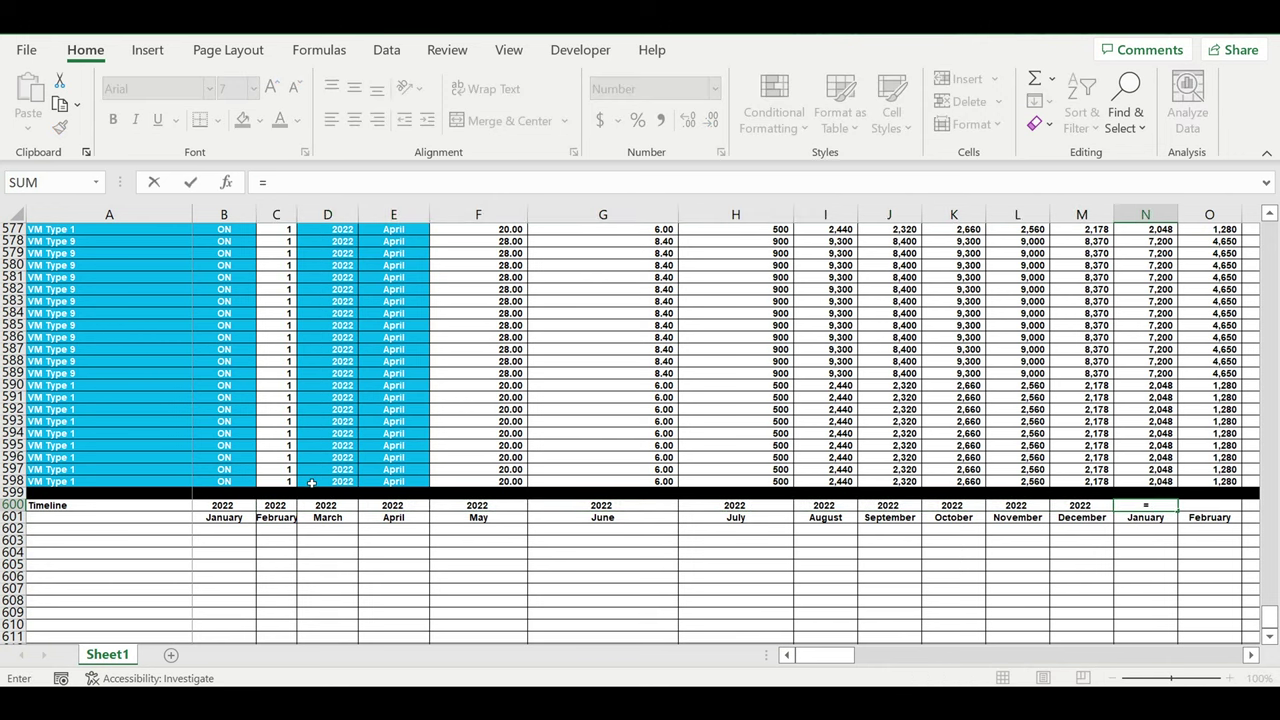
{"action": "left_click", "coordinate": [236, 506]}
{"action": "type", "text": "+"}
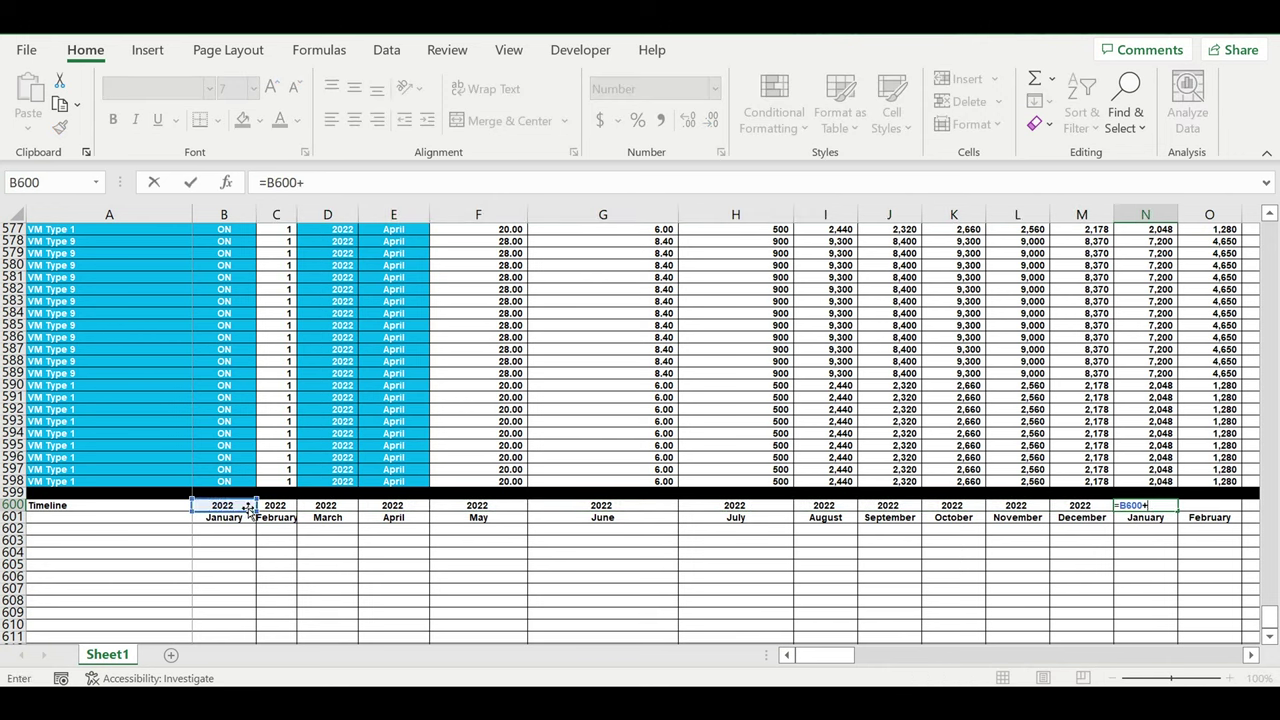
{"action": "type", "text": "1"}
{"action": "key", "text": "Return"}
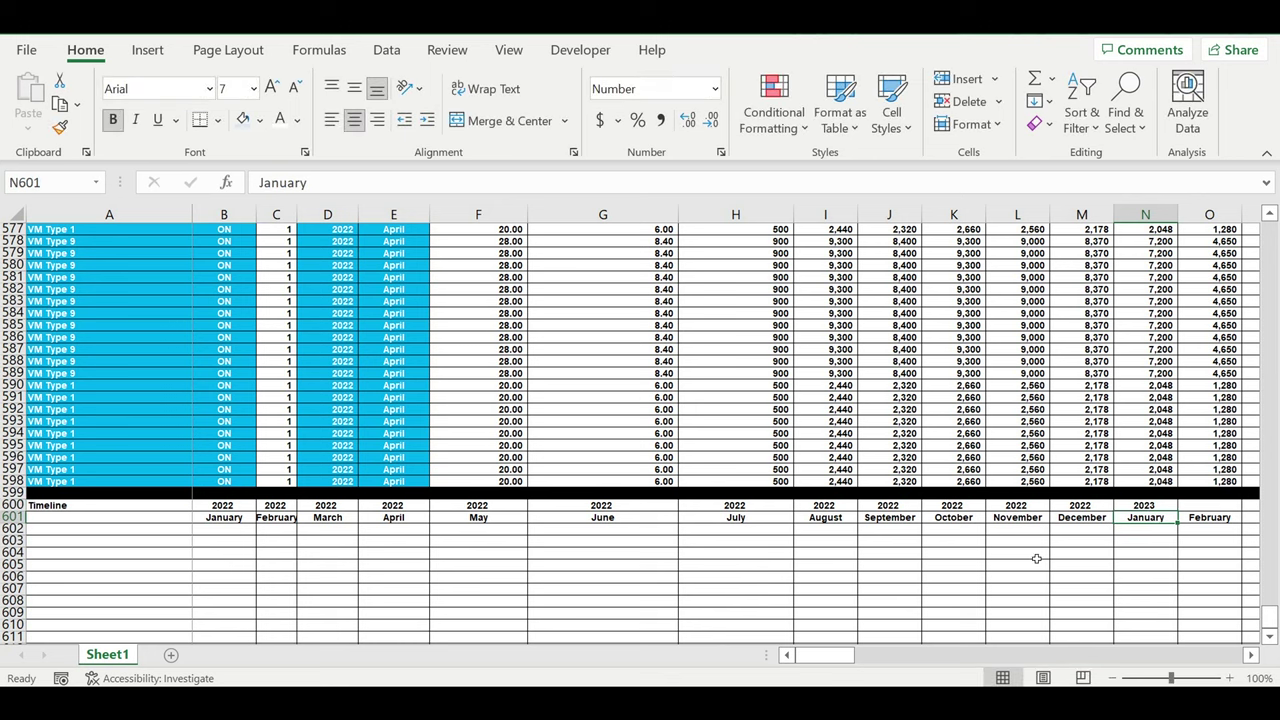
Step: Set O600 to =N600, fill it through Y600, and select the N600:Y600 block
{"action": "left_click", "coordinate": [1210, 507]}
{"action": "type", "text": "="}
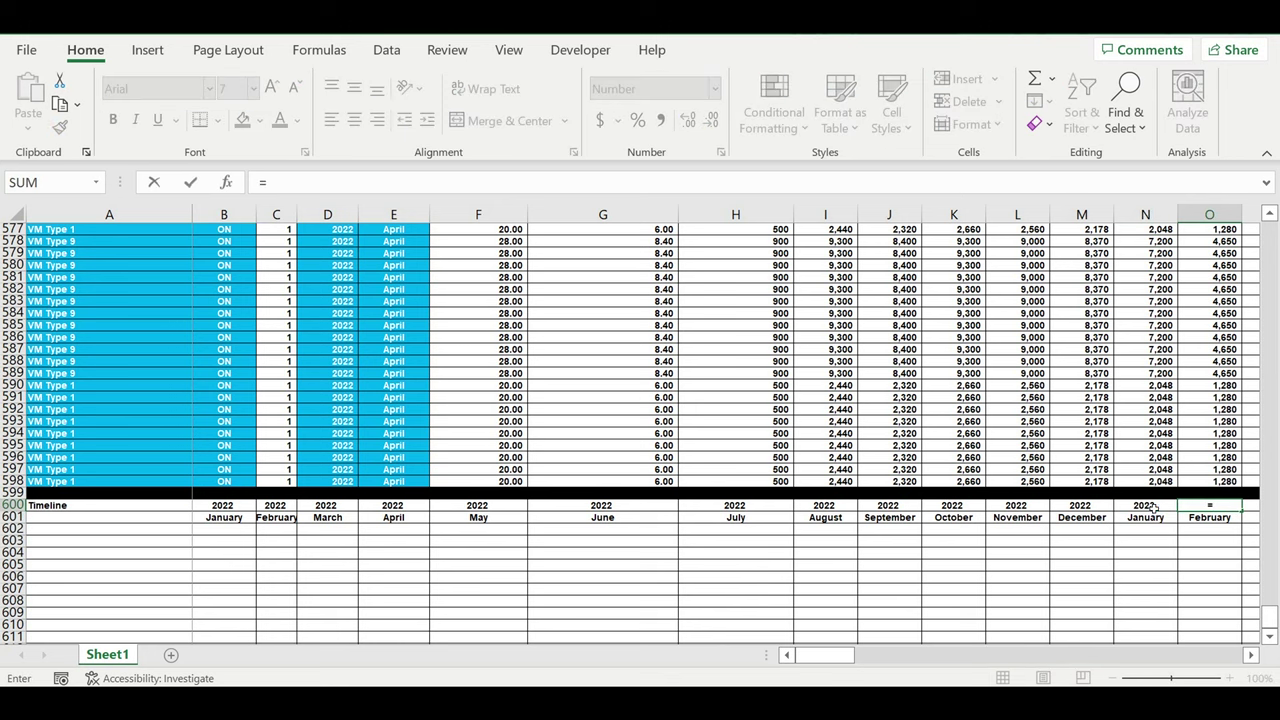
{"action": "left_click", "coordinate": [1148, 507]}
{"action": "key", "text": "Return"}
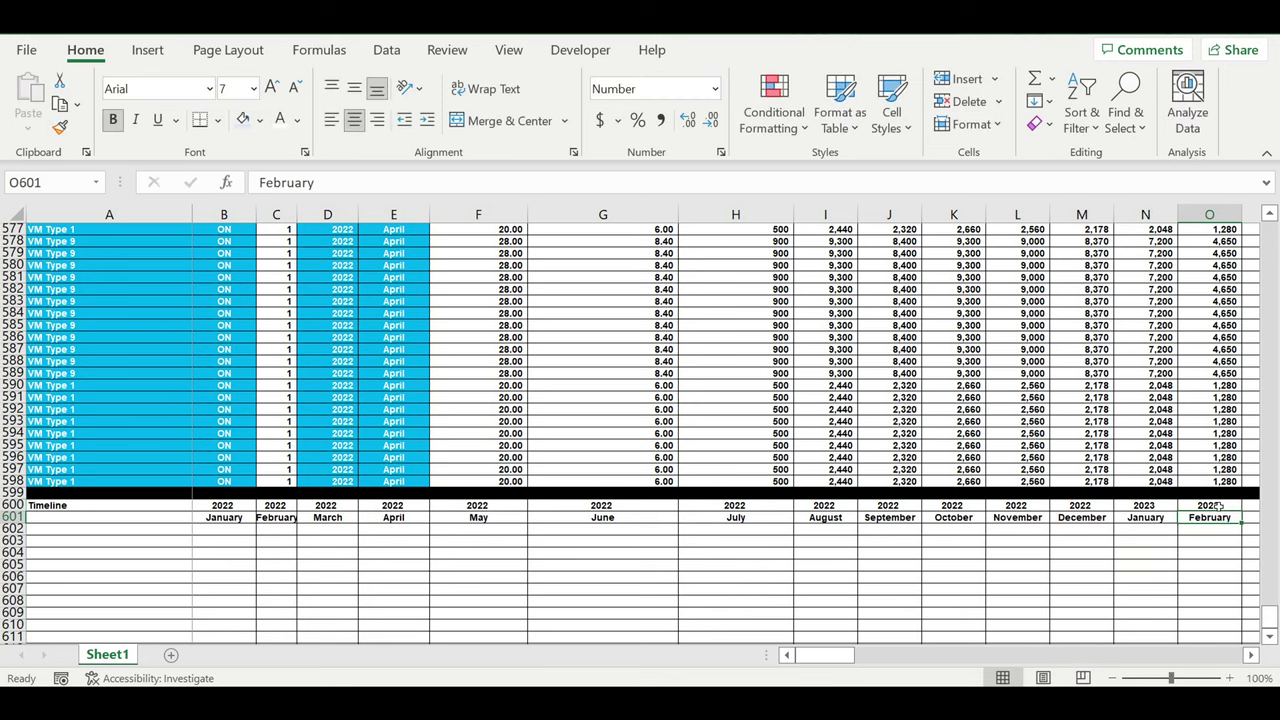
{"action": "left_click", "coordinate": [1215, 506]}
{"action": "left_click_drag", "start_coordinate": [1251, 654], "coordinate": [1251, 656]}
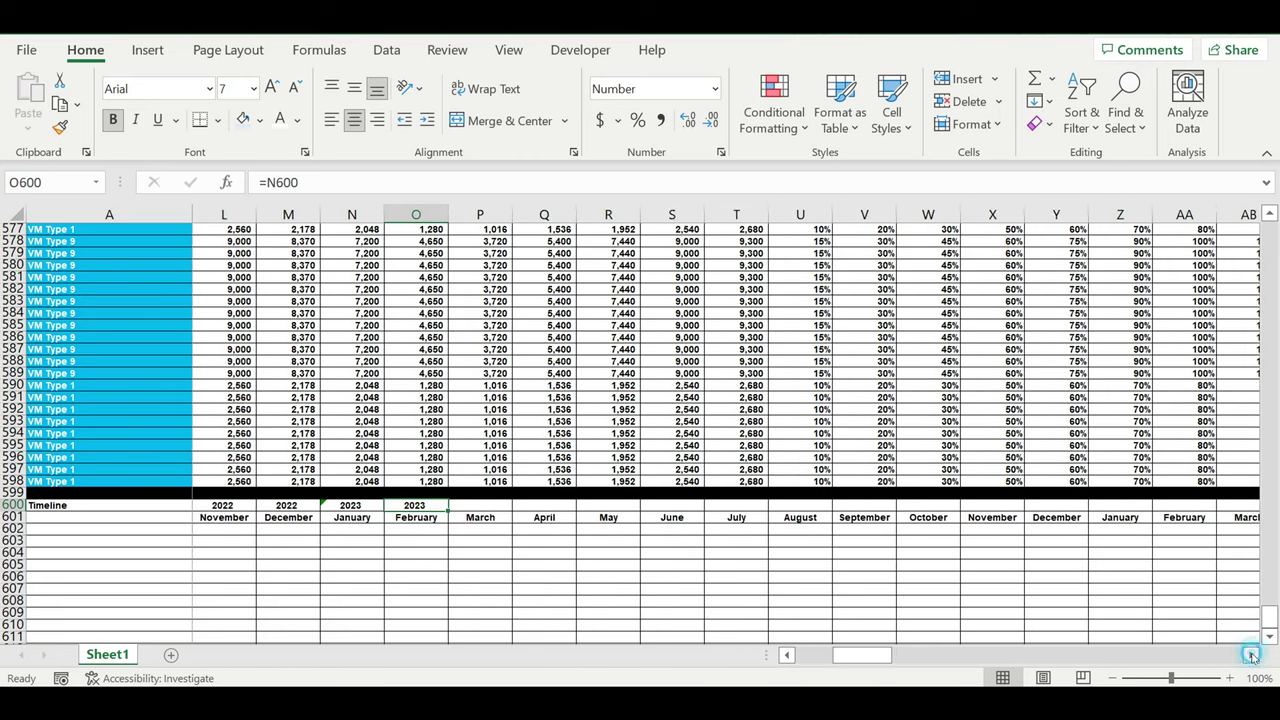
{"action": "left_click_drag", "start_coordinate": [1251, 656], "coordinate": [1251, 656]}
{"action": "mouse_move", "coordinate": [389, 516]}
{"action": "left_mouse_down"}
{"action": "mouse_move", "coordinate": [1013, 553]}
{"action": "mouse_move", "coordinate": [996, 556]}
{"action": "left_mouse_up"}
{"action": "left_click", "coordinate": [684, 546]}
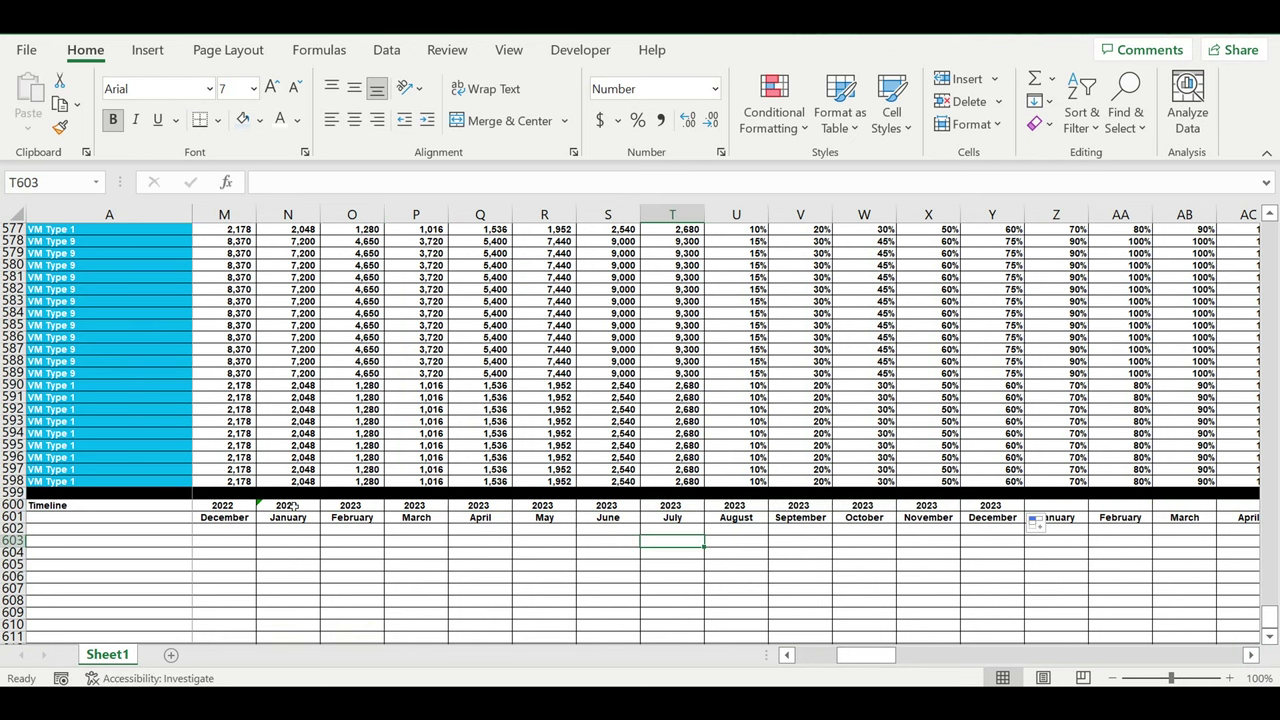
{"action": "left_click_drag", "start_coordinate": [296, 512], "coordinate": [988, 505]}
Step: Copy the 2023 year block and paste it at Z600, AL600 and AX600 for 2024–2026
{"action": "key", "text": "ctrl+c"}
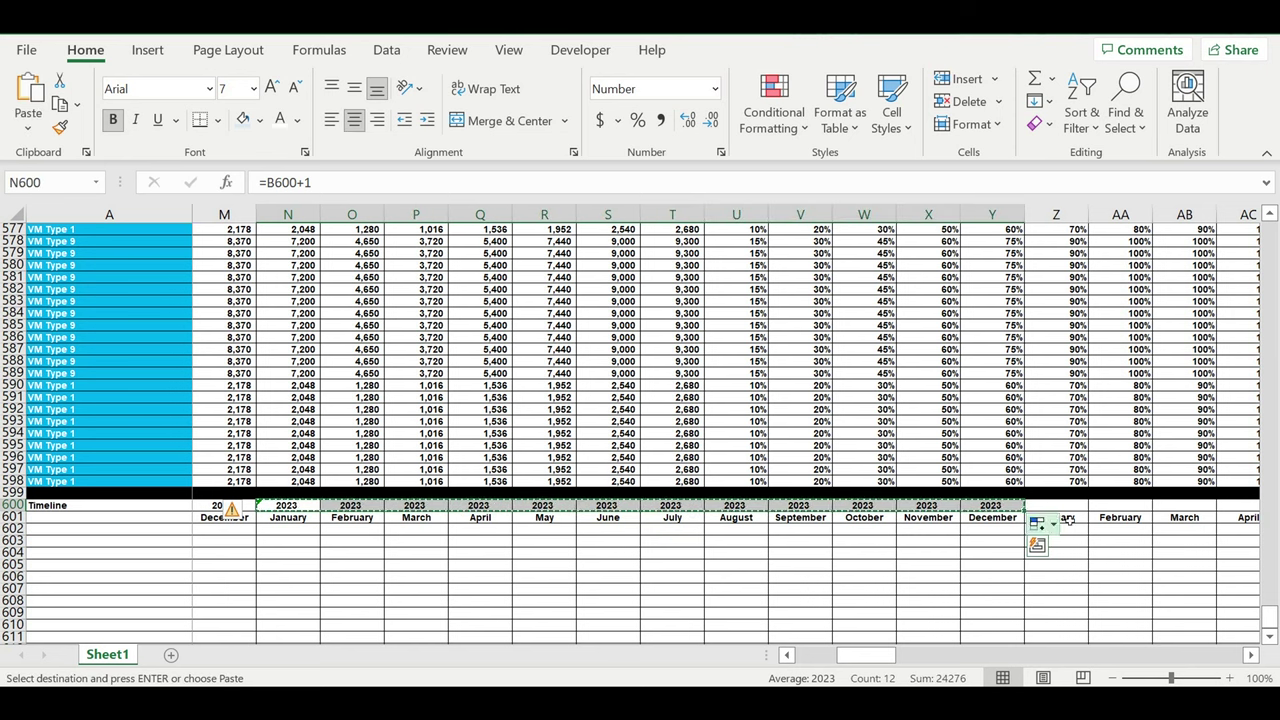
{"action": "left_click", "coordinate": [1056, 505]}
{"action": "key", "text": "ctrl+v"}
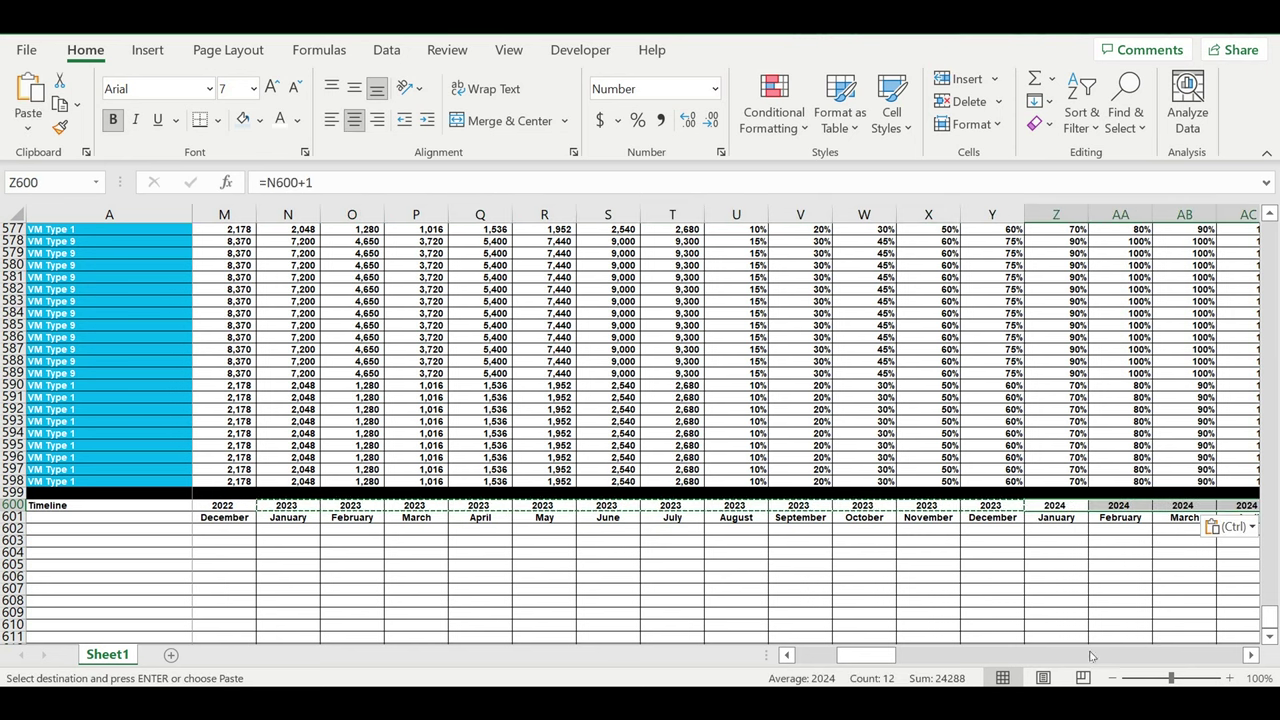
{"action": "left_click_drag", "start_coordinate": [866, 656], "coordinate": [919, 656]}
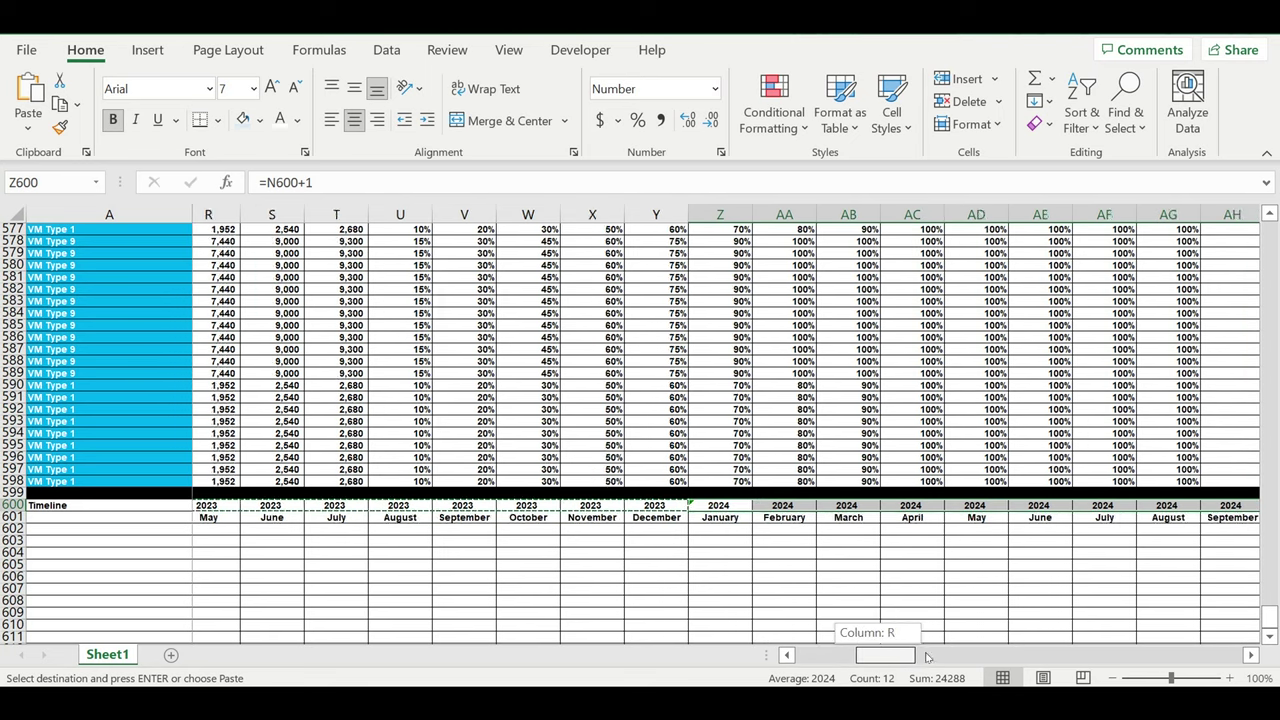
{"action": "left_click_drag", "start_coordinate": [919, 656], "coordinate": [978, 656]}
{"action": "left_click", "coordinate": [806, 505]}
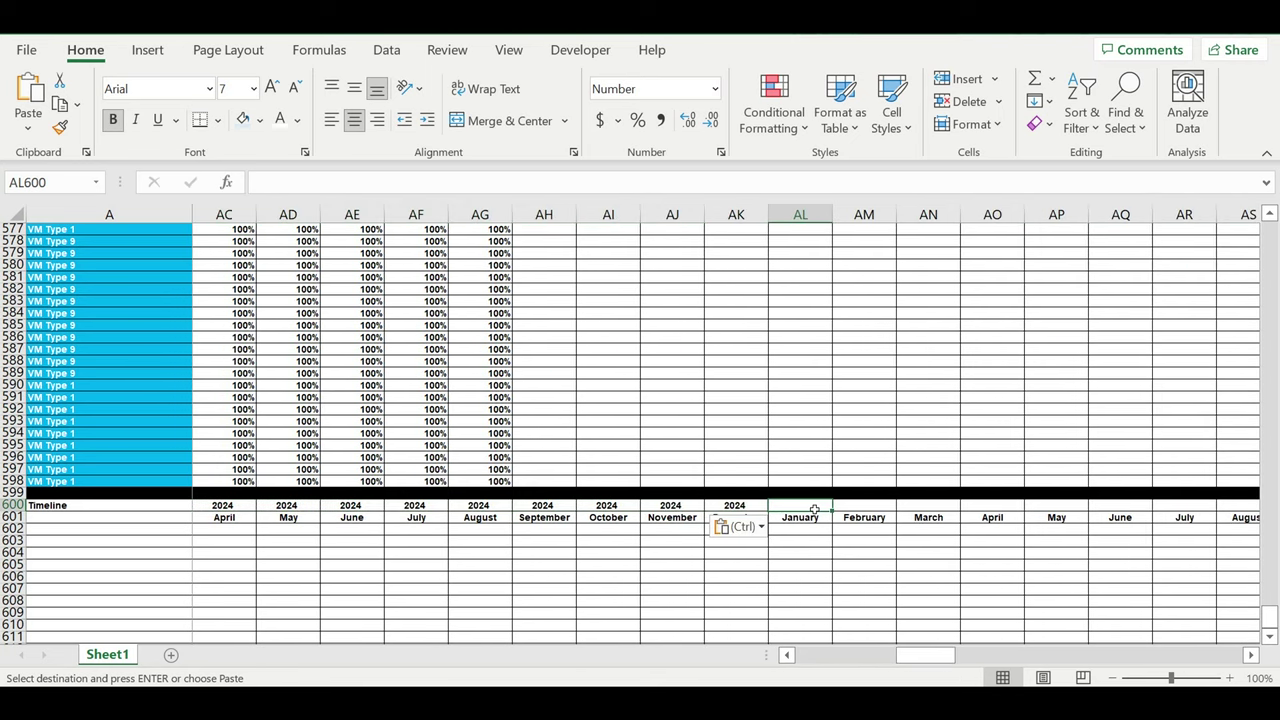
{"action": "key", "text": "ctrl+v"}
{"action": "left_click_drag", "start_coordinate": [938, 663], "coordinate": [990, 656]}
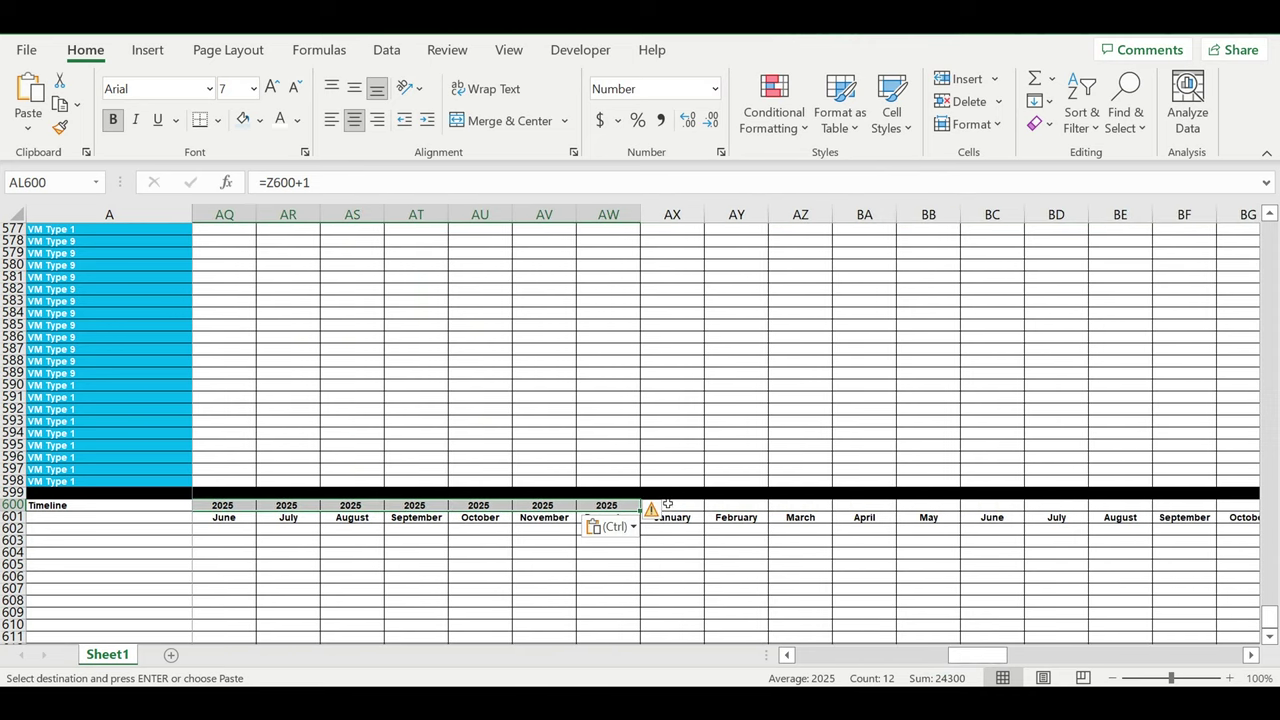
{"action": "left_click", "coordinate": [680, 511]}
{"action": "key", "text": "ctrl+v"}
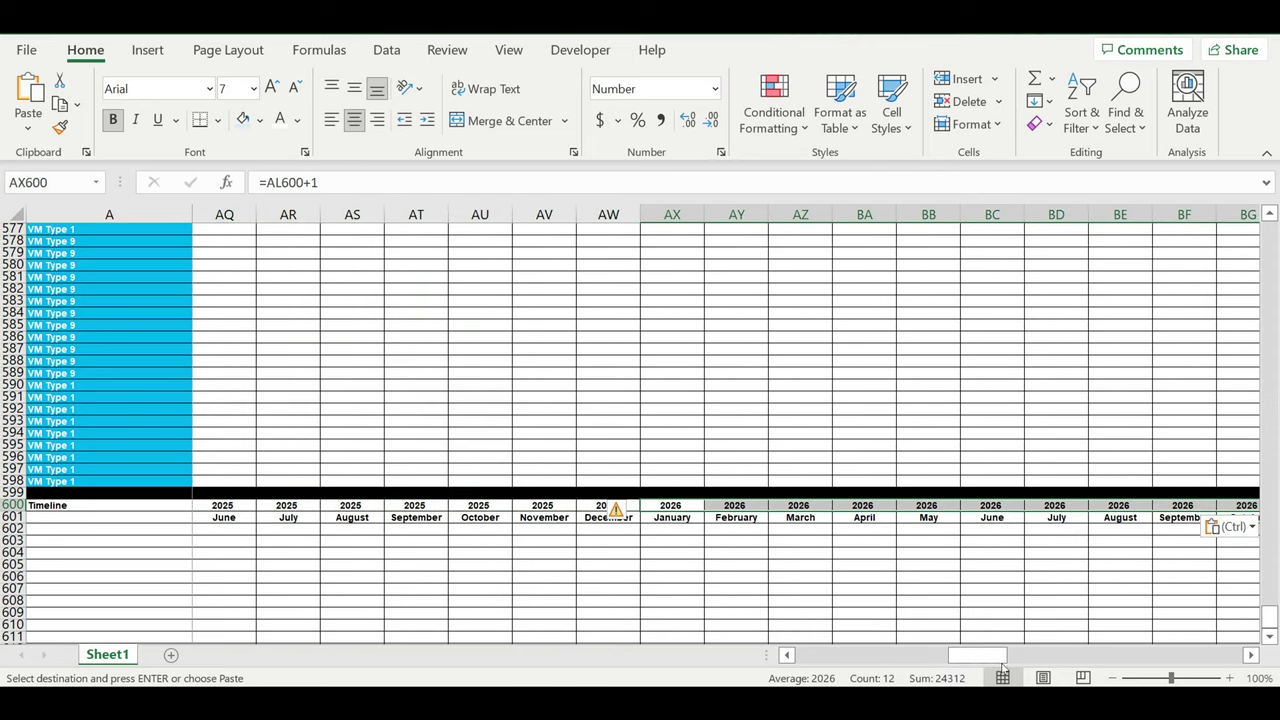
{"action": "left_click_drag", "start_coordinate": [992, 655], "coordinate": [1074, 655]}
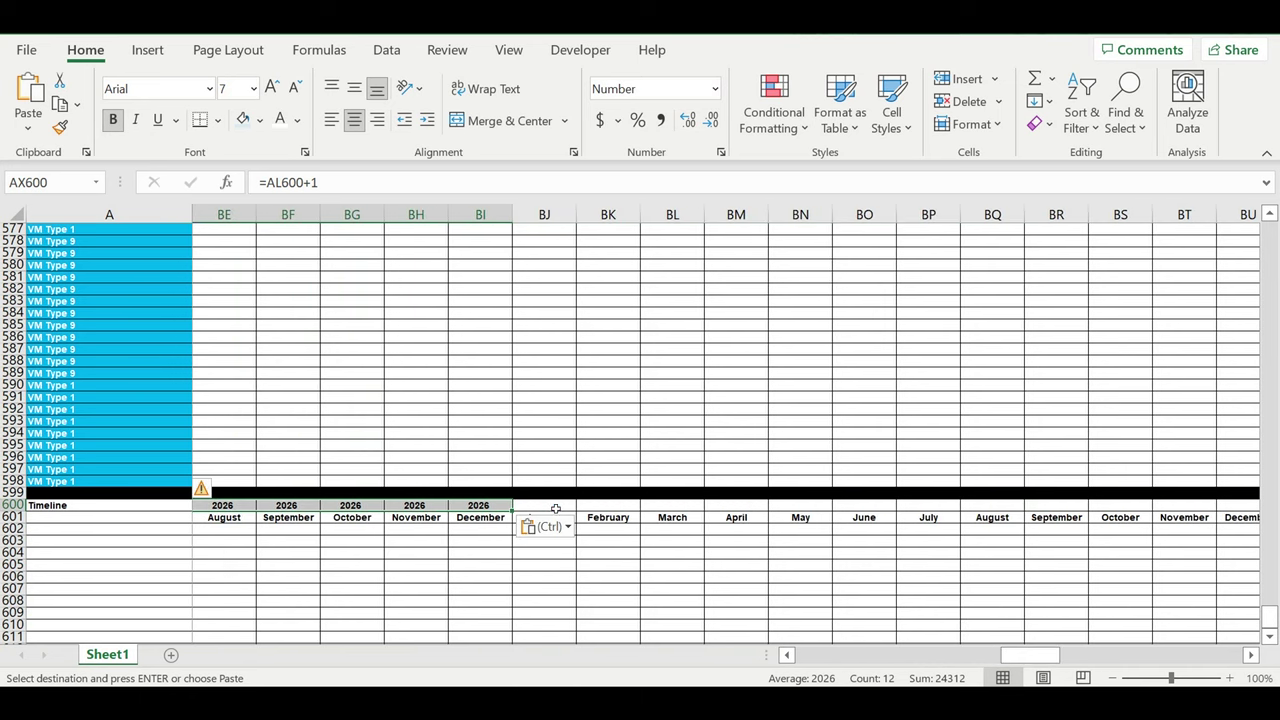
Step: Paste the year block at BJ600, BV600, CH600, CT600 and DF600:DQ600 to reach 2031
{"action": "left_click", "coordinate": [555, 507]}
{"action": "key", "text": "ctrl+v"}
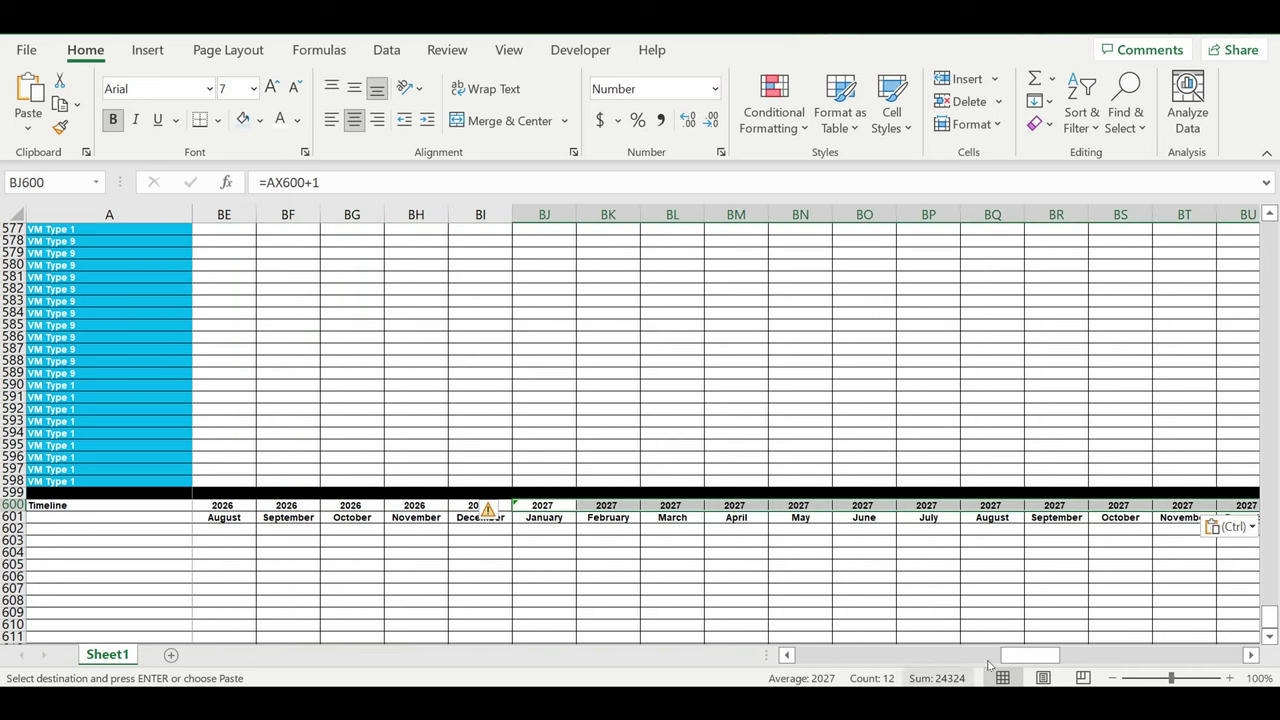
{"action": "left_click_drag", "start_coordinate": [1020, 656], "coordinate": [1095, 655]}
{"action": "left_click", "coordinate": [487, 506]}
{"action": "key", "text": "ctrl+v"}
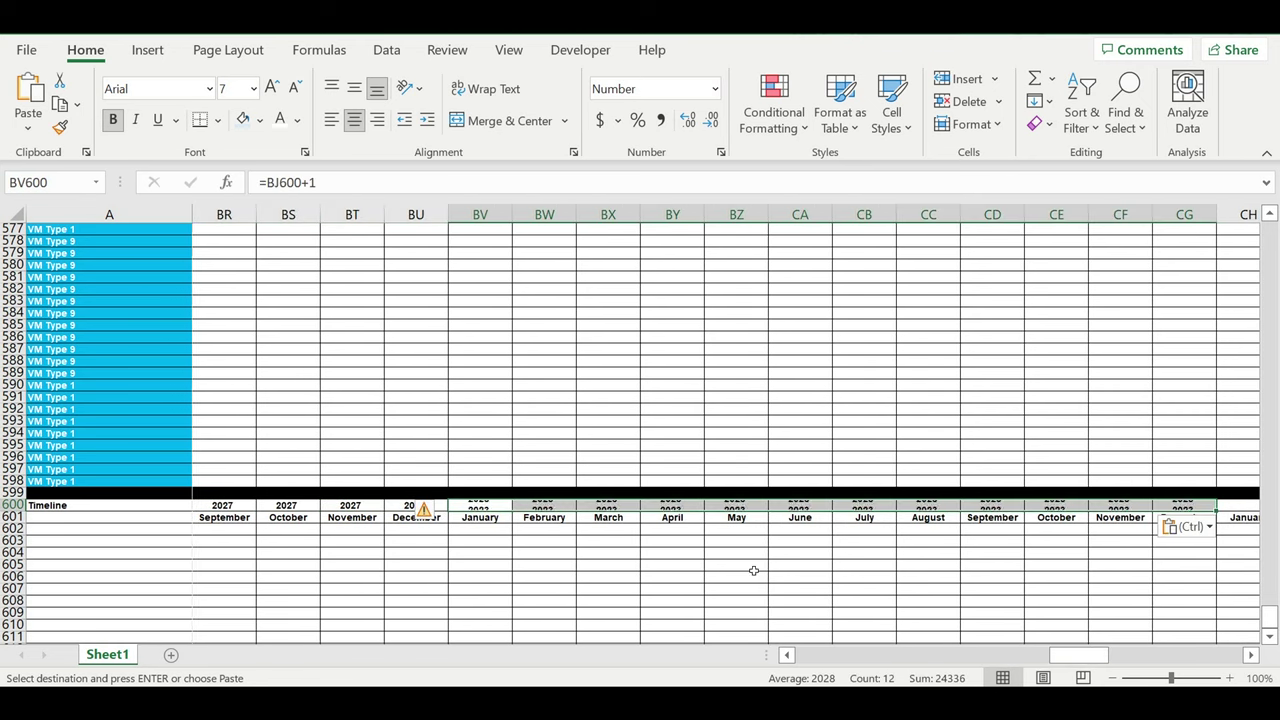
{"action": "left_click", "coordinate": [1238, 508]}
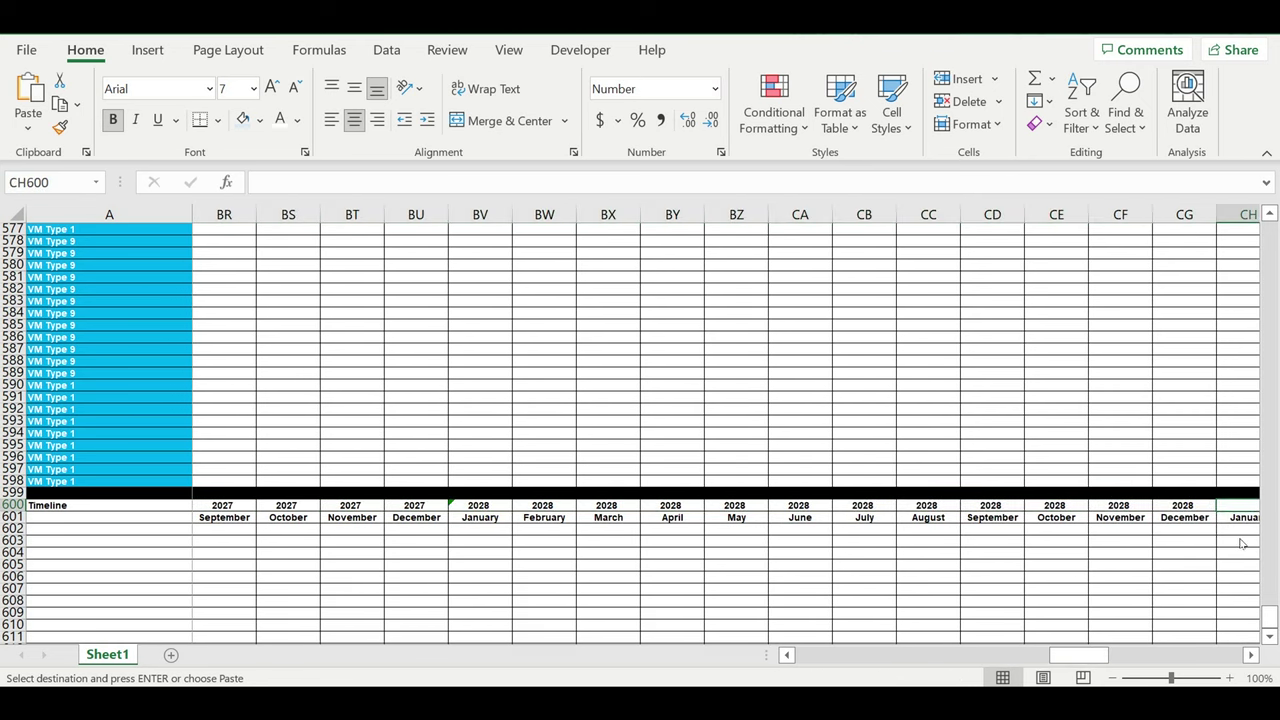
{"action": "key", "text": "ctrl+v"}
{"action": "left_click_drag", "start_coordinate": [1077, 656], "coordinate": [1143, 656]}
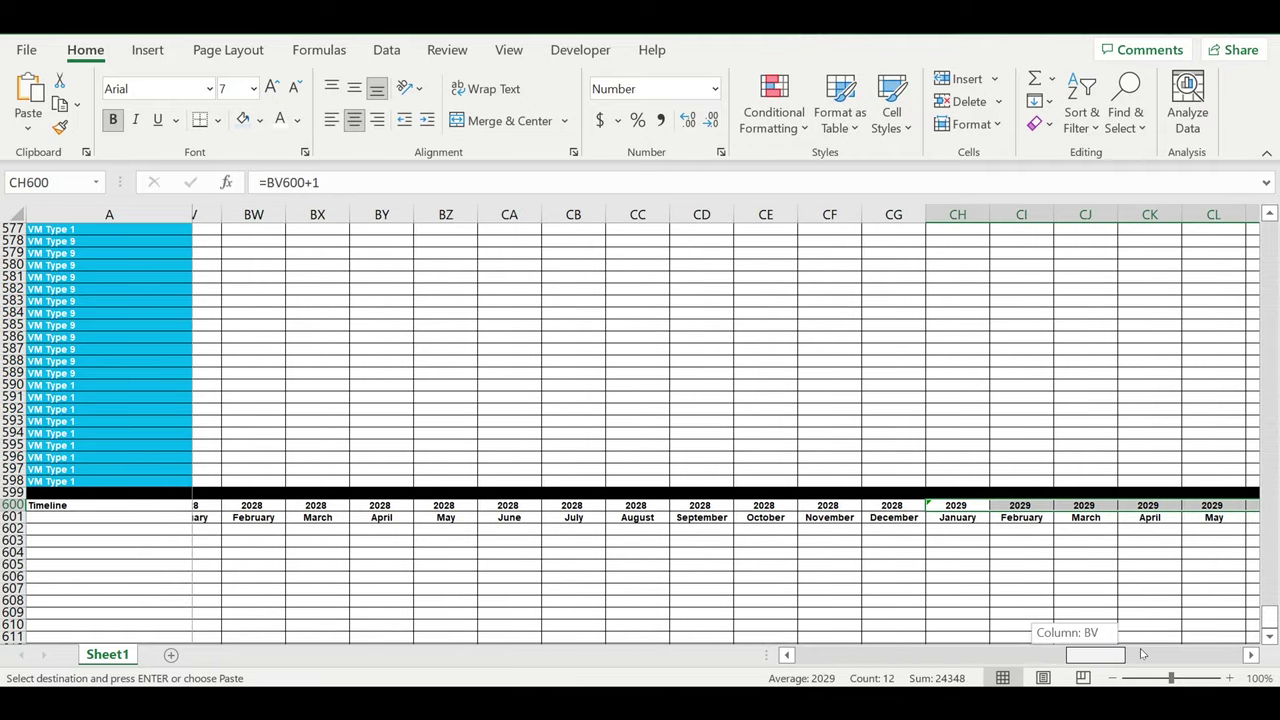
{"action": "left_click", "coordinate": [864, 506]}
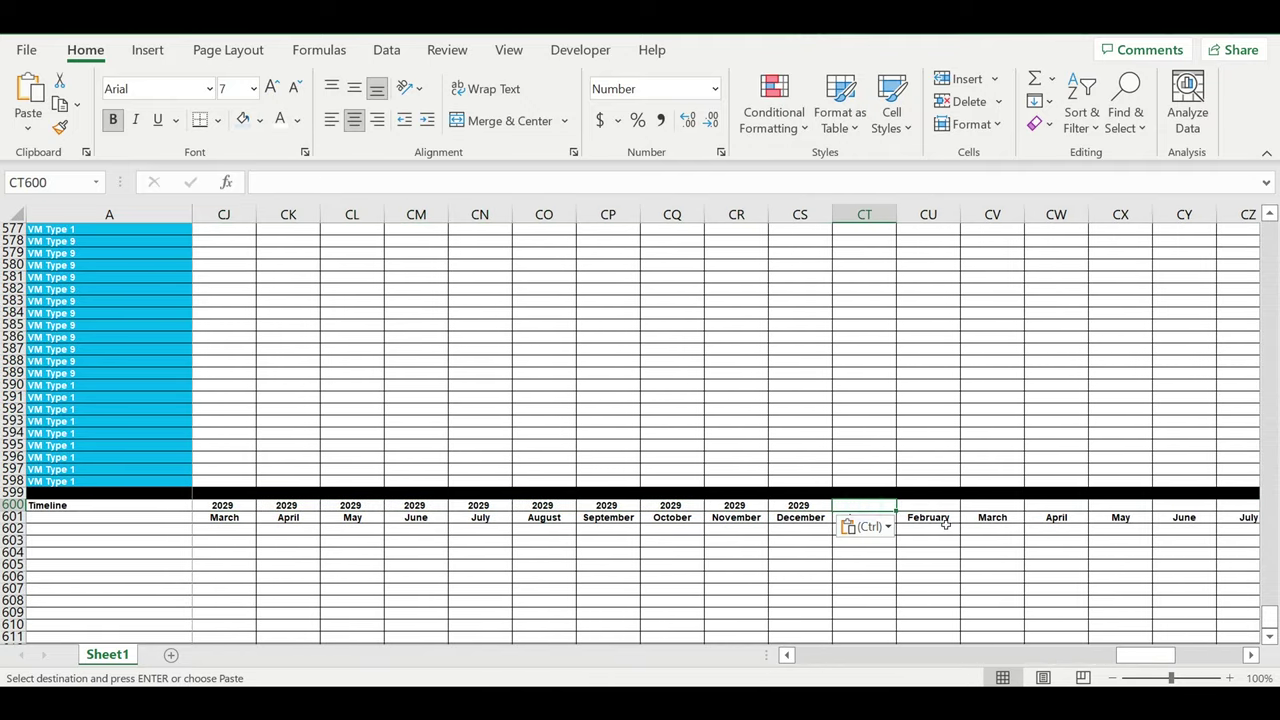
{"action": "key", "text": "ctrl+v"}
{"action": "left_click_drag", "start_coordinate": [1137, 655], "coordinate": [1239, 655]}
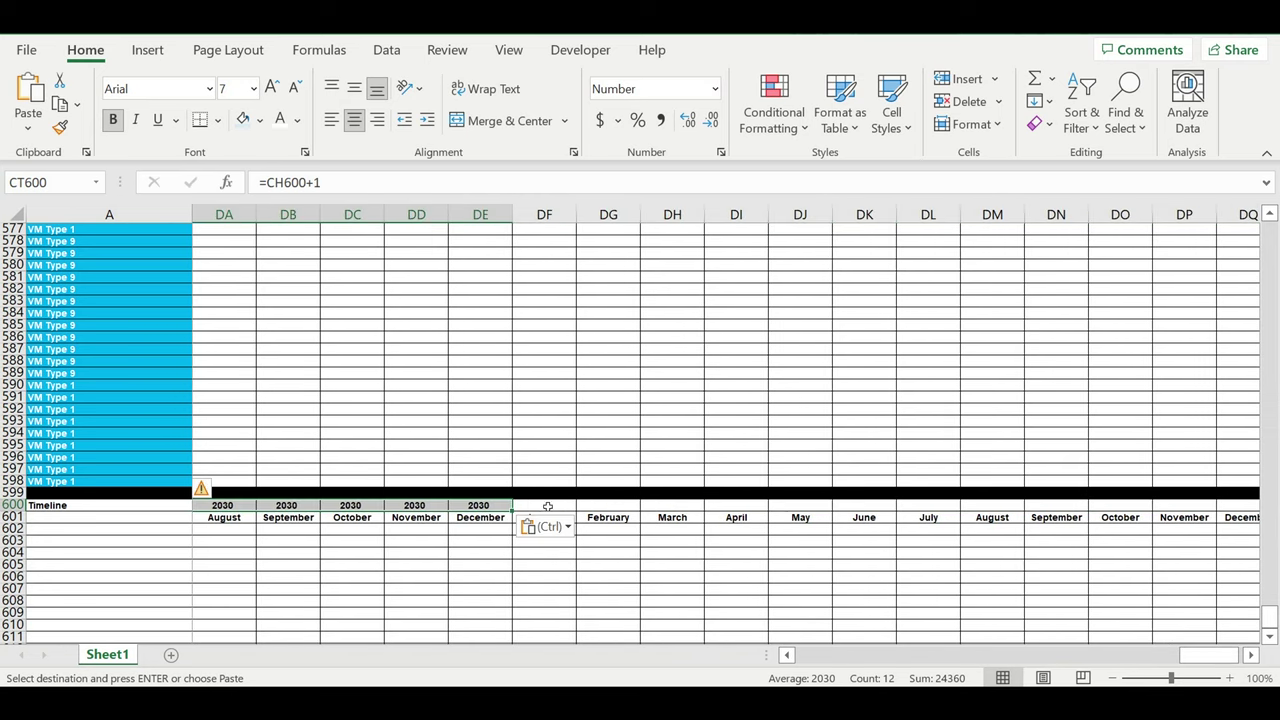
{"action": "left_click_drag", "start_coordinate": [548, 506], "coordinate": [1240, 506]}
{"action": "key", "text": "ctrl+v"}
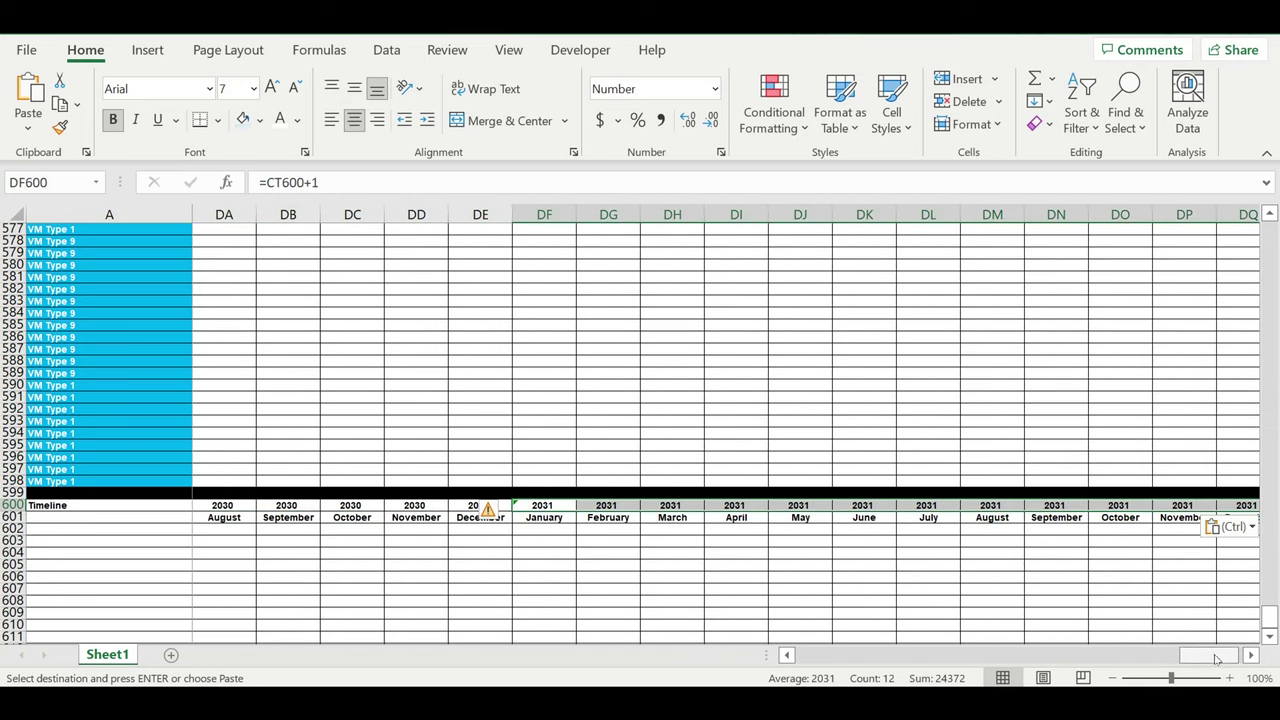
{"action": "left_click_drag", "start_coordinate": [1215, 657], "coordinate": [1139, 657]}
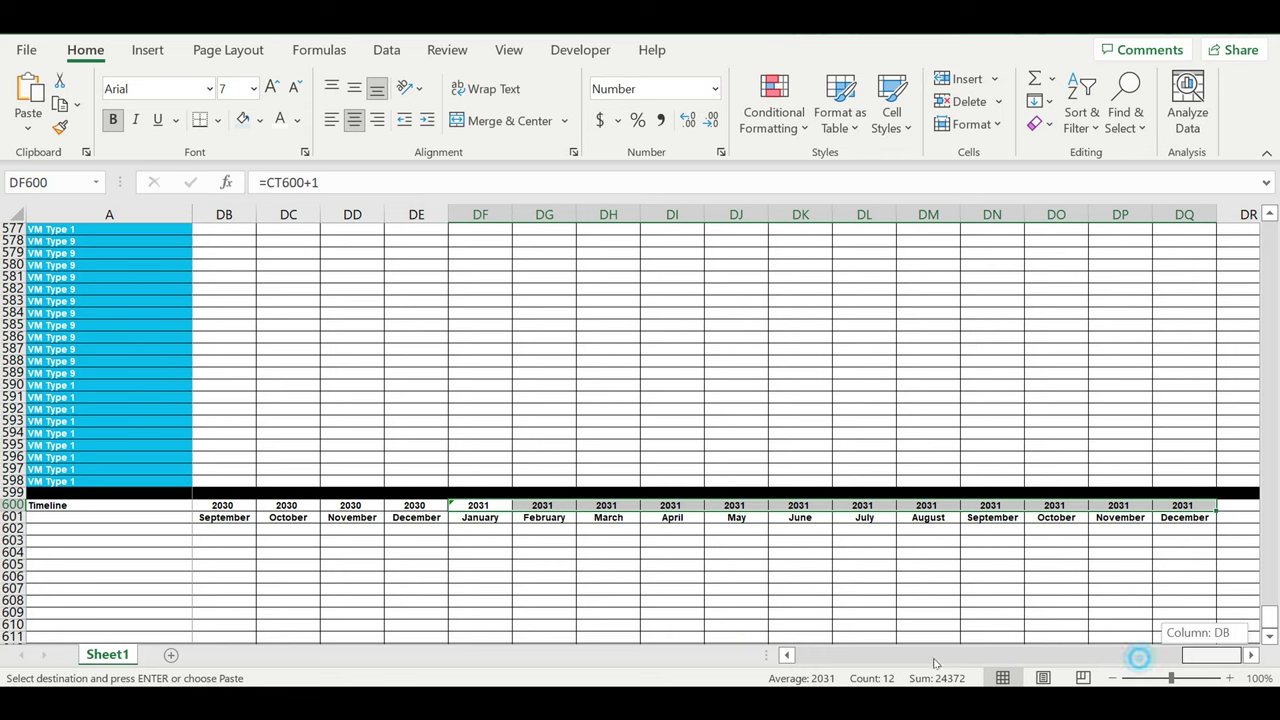
{"action": "mouse_move", "coordinate": [935, 663]}
{"action": "left_mouse_down"}
{"action": "mouse_move", "coordinate": [225, 507]}
{"action": "mouse_move", "coordinate": [997, 510]}
{"action": "left_mouse_up"}
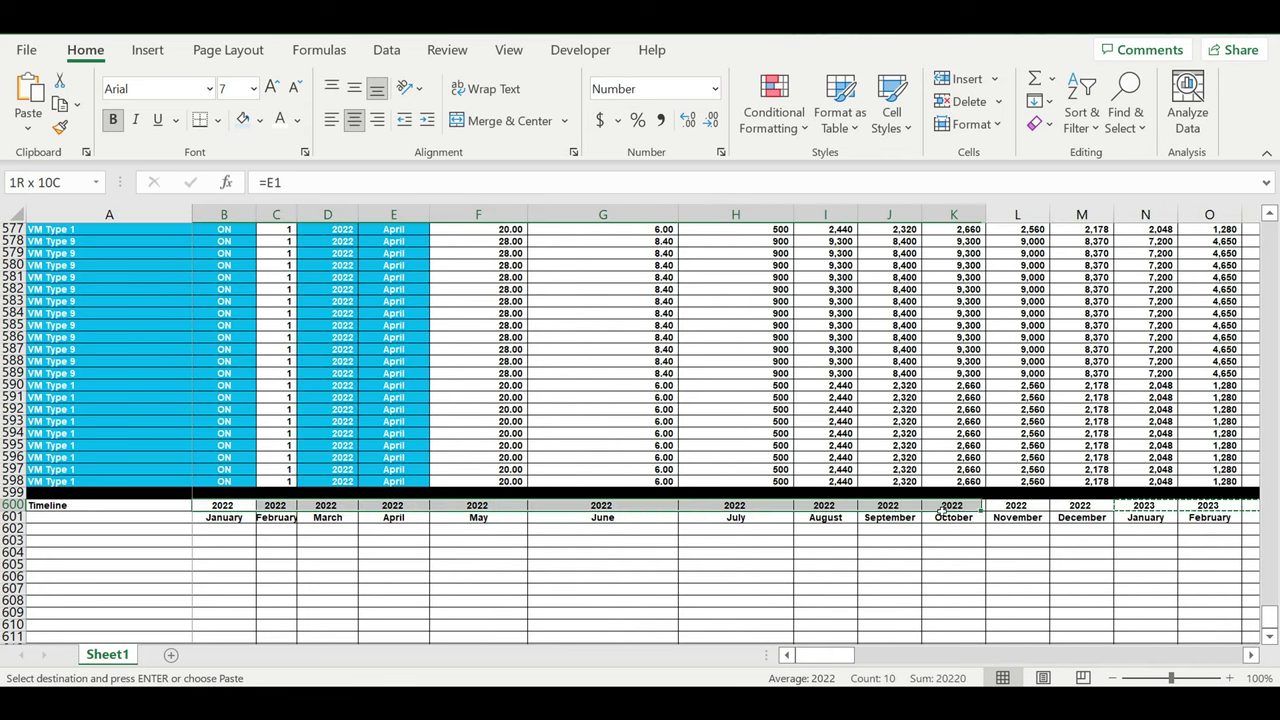
Step: Shade the 2022 year and month headers B600:M601 light blue
{"action": "left_click_drag", "start_coordinate": [997, 510], "coordinate": [1082, 510]}
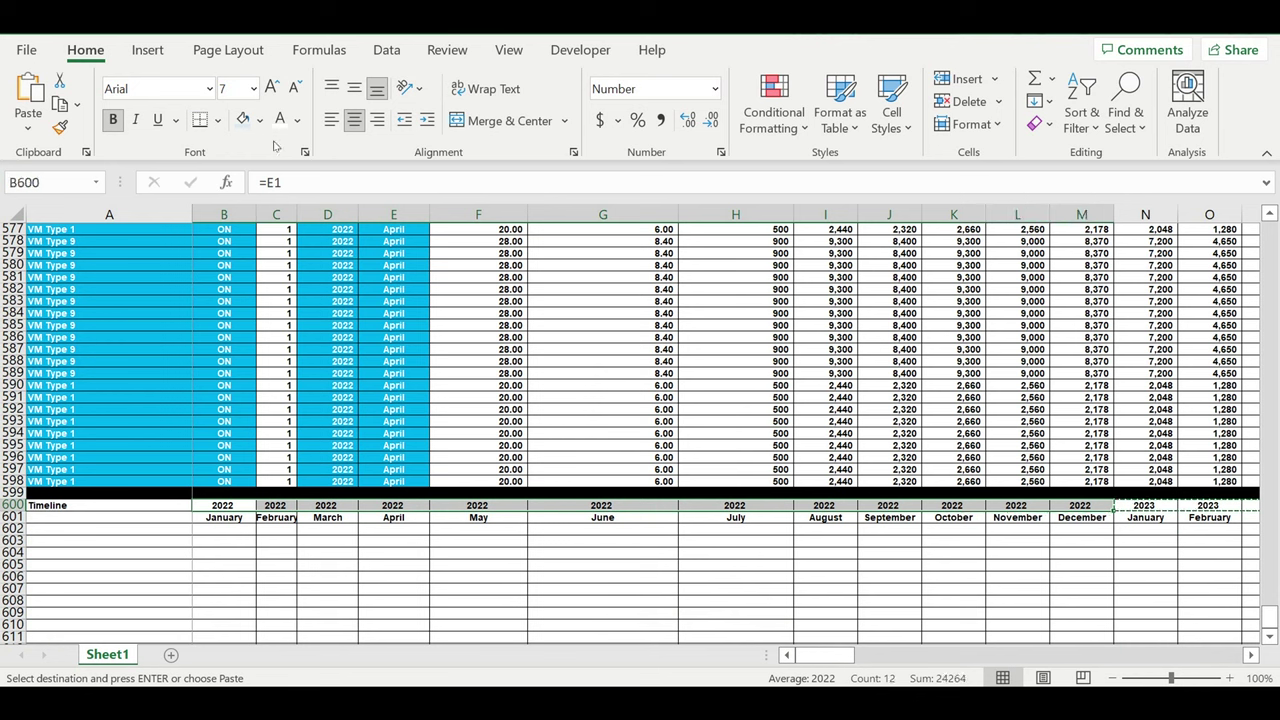
{"action": "left_click", "coordinate": [262, 120]}
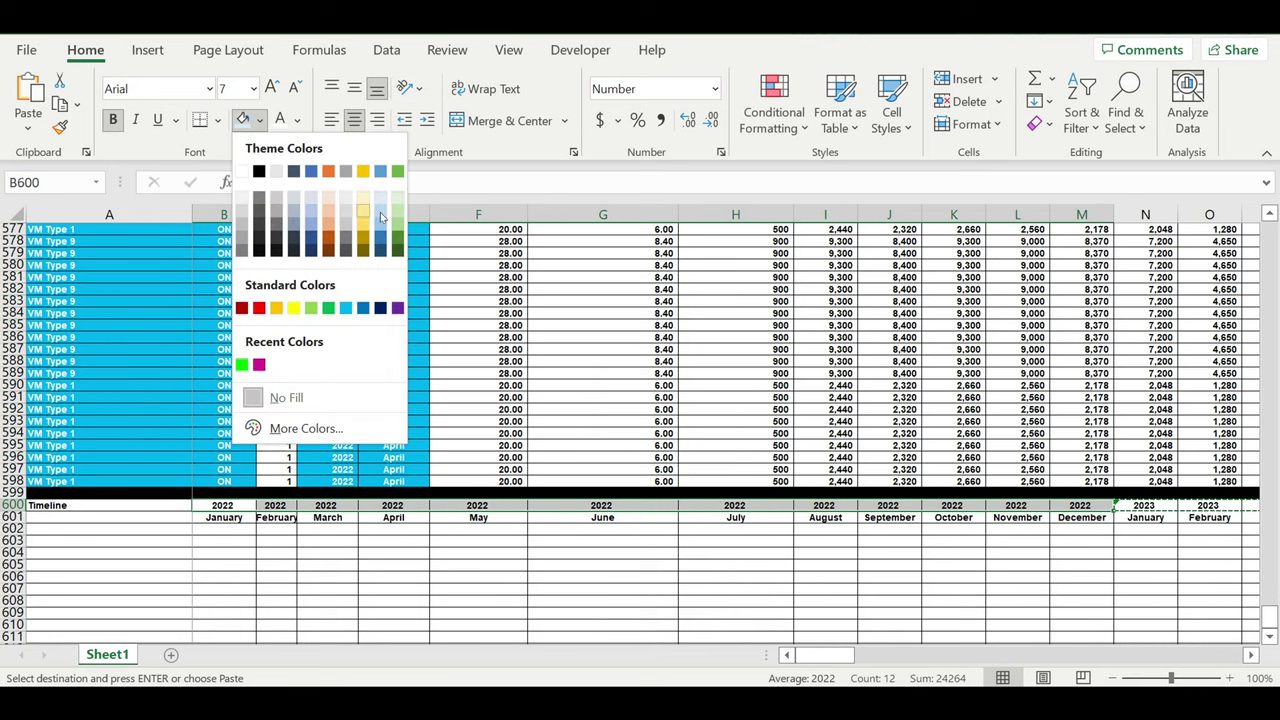
{"action": "left_click", "coordinate": [380, 209]}
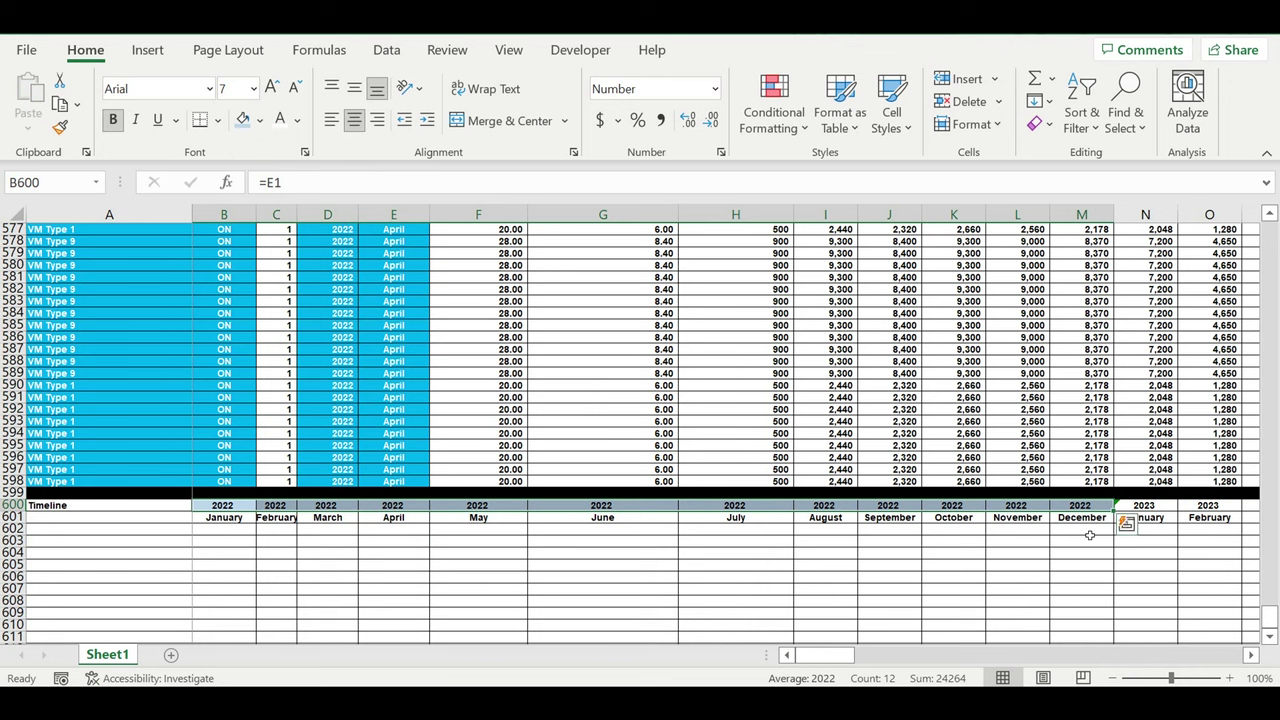
{"action": "left_click_drag", "start_coordinate": [1088, 521], "coordinate": [222, 519]}
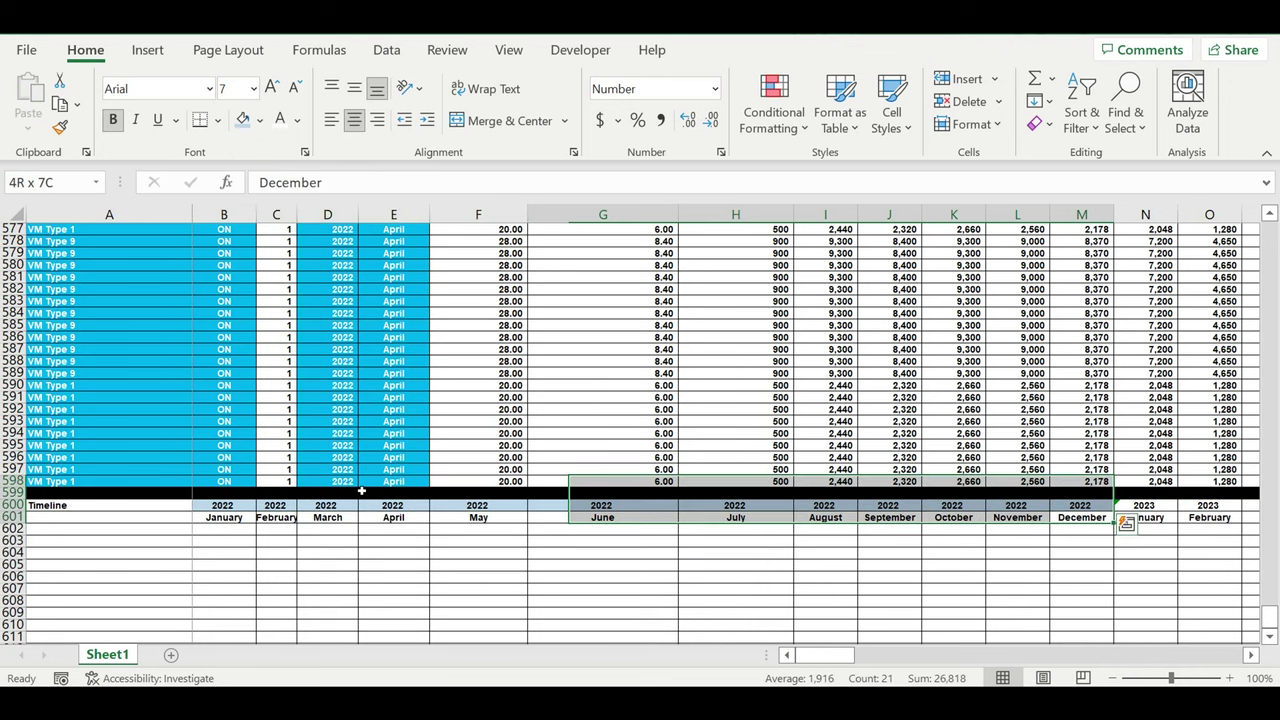
{"action": "left_click", "coordinate": [258, 121]}
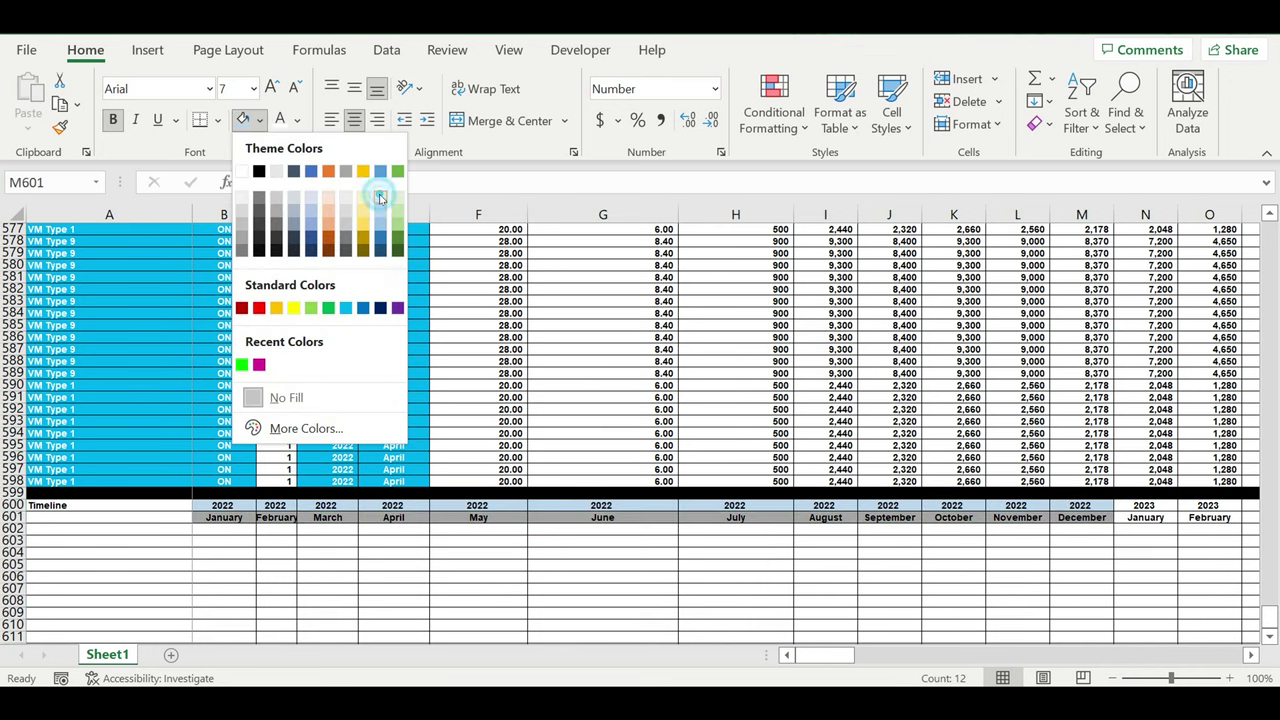
{"action": "left_click", "coordinate": [380, 205]}
Step: Shade the 2023 year and month headers N600:Y601 yellow
{"action": "left_click", "coordinate": [1120, 588]}
{"action": "mouse_move", "coordinate": [1148, 505]}
{"action": "left_mouse_down"}
{"action": "mouse_move", "coordinate": [1277, 497]}
{"action": "mouse_move", "coordinate": [1204, 510]}
{"action": "mouse_move", "coordinate": [798, 512]}
{"action": "mouse_move", "coordinate": [865, 512]}
{"action": "left_mouse_up"}
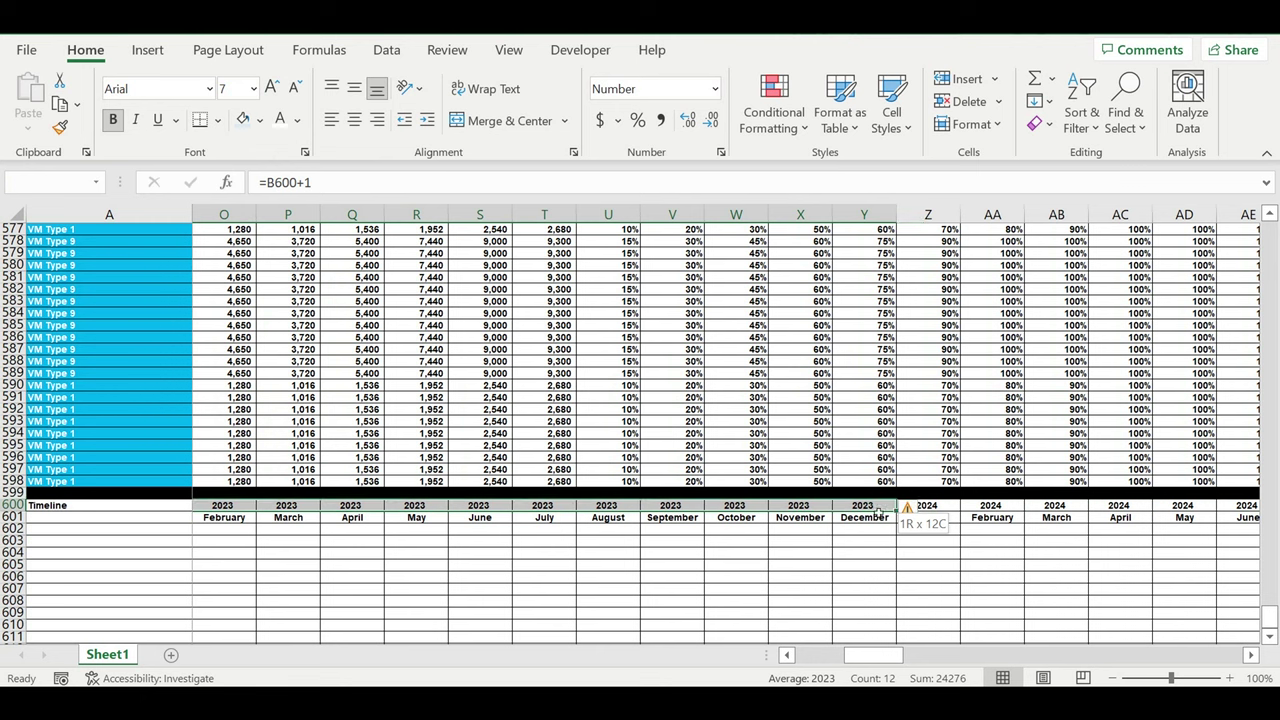
{"action": "left_click", "coordinate": [258, 122]}
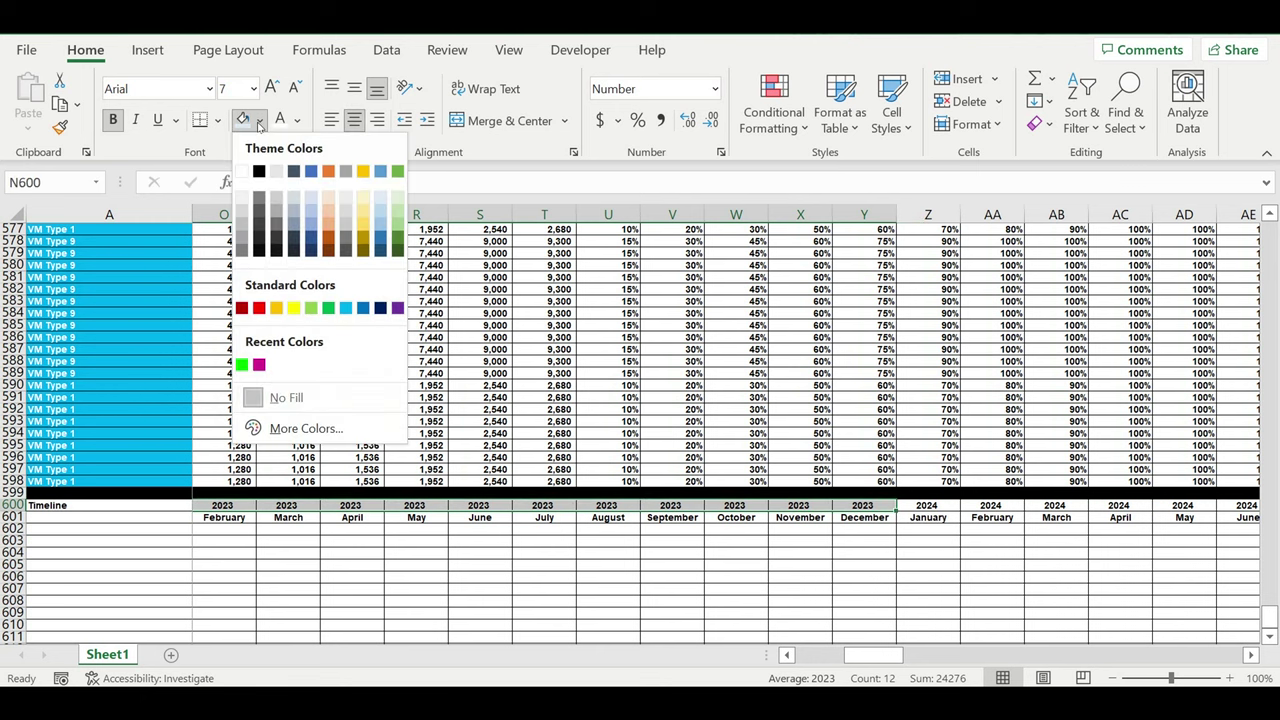
{"action": "left_click", "coordinate": [365, 215]}
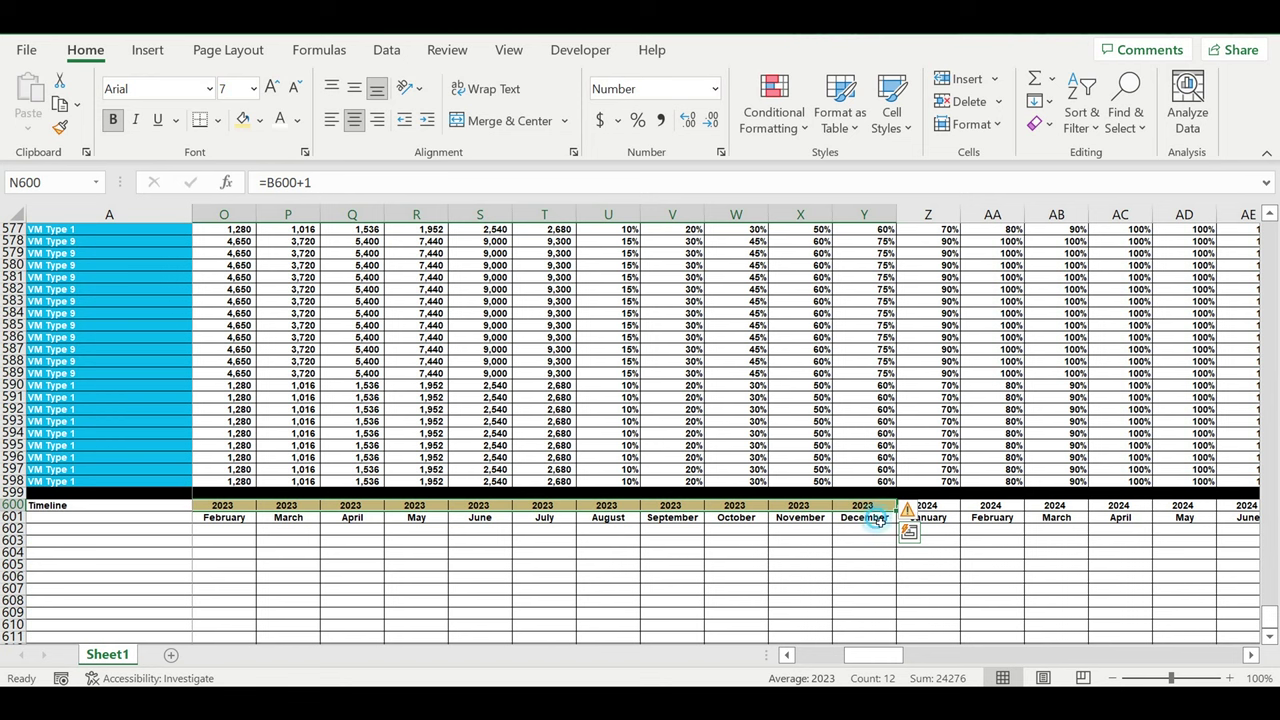
{"action": "left_click_drag", "start_coordinate": [876, 519], "coordinate": [273, 513]}
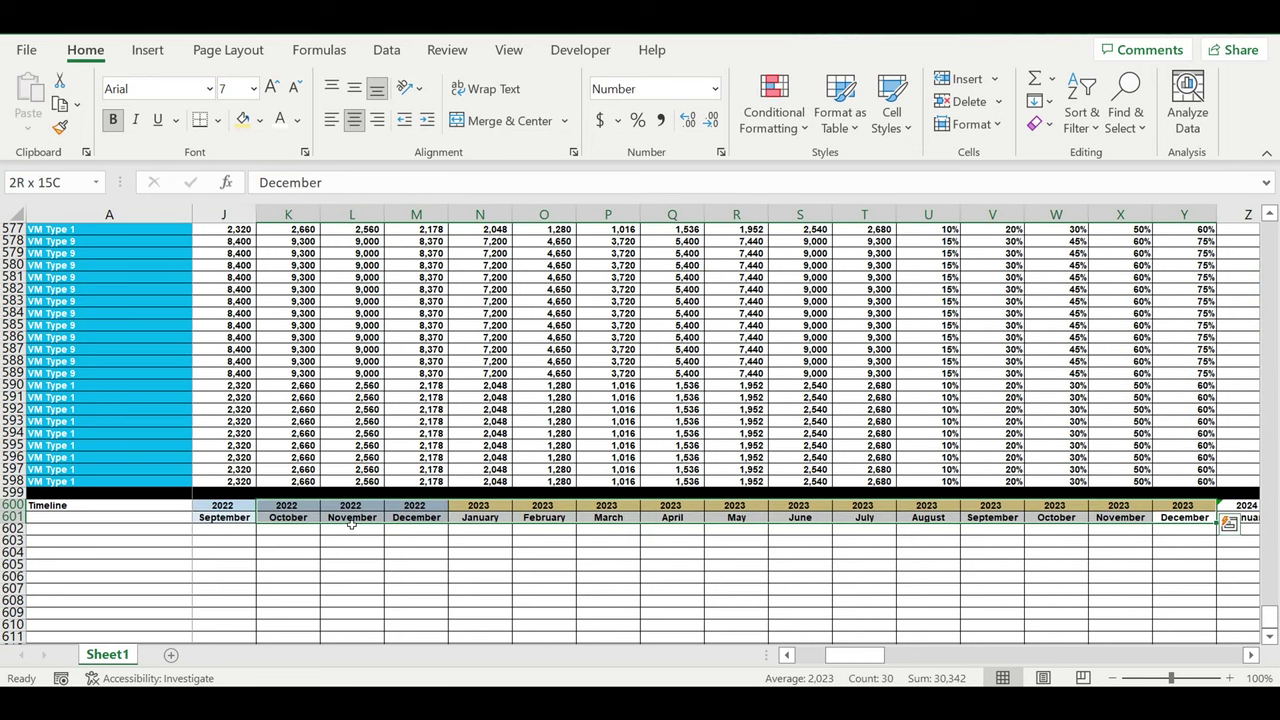
{"action": "left_click_drag", "start_coordinate": [351, 524], "coordinate": [480, 520]}
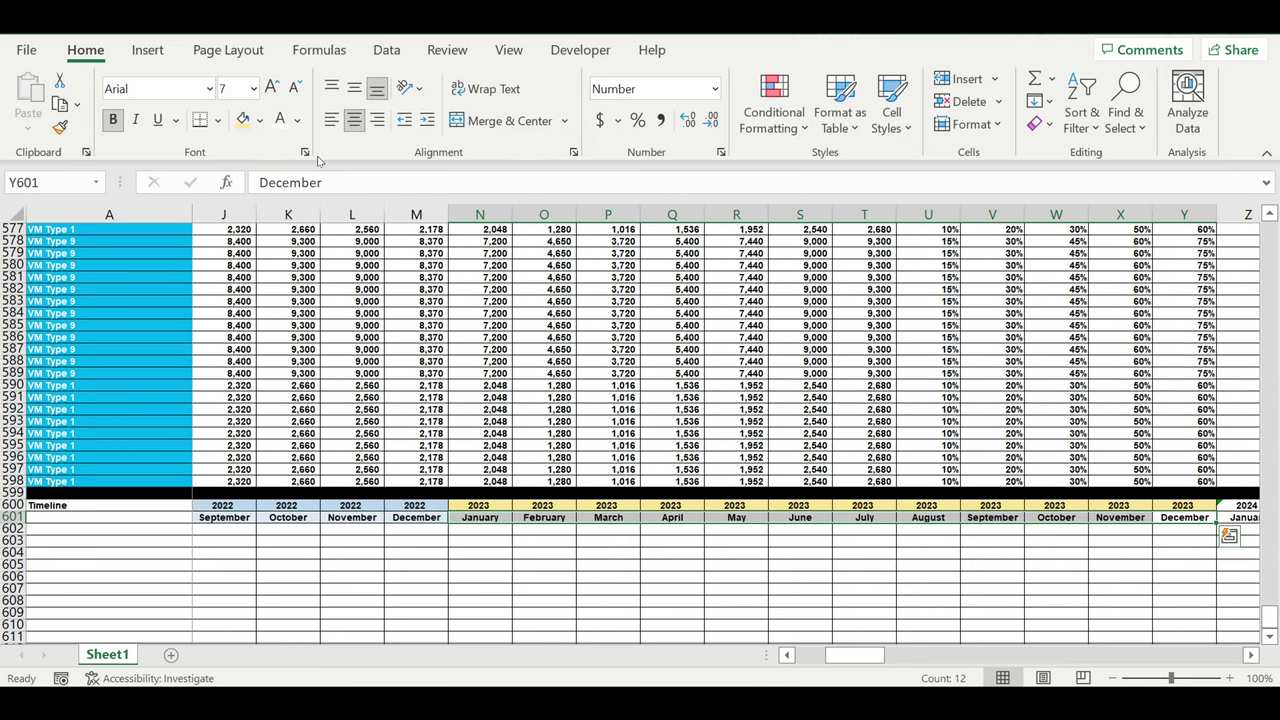
{"action": "left_click", "coordinate": [259, 120]}
{"action": "left_click", "coordinate": [366, 203]}
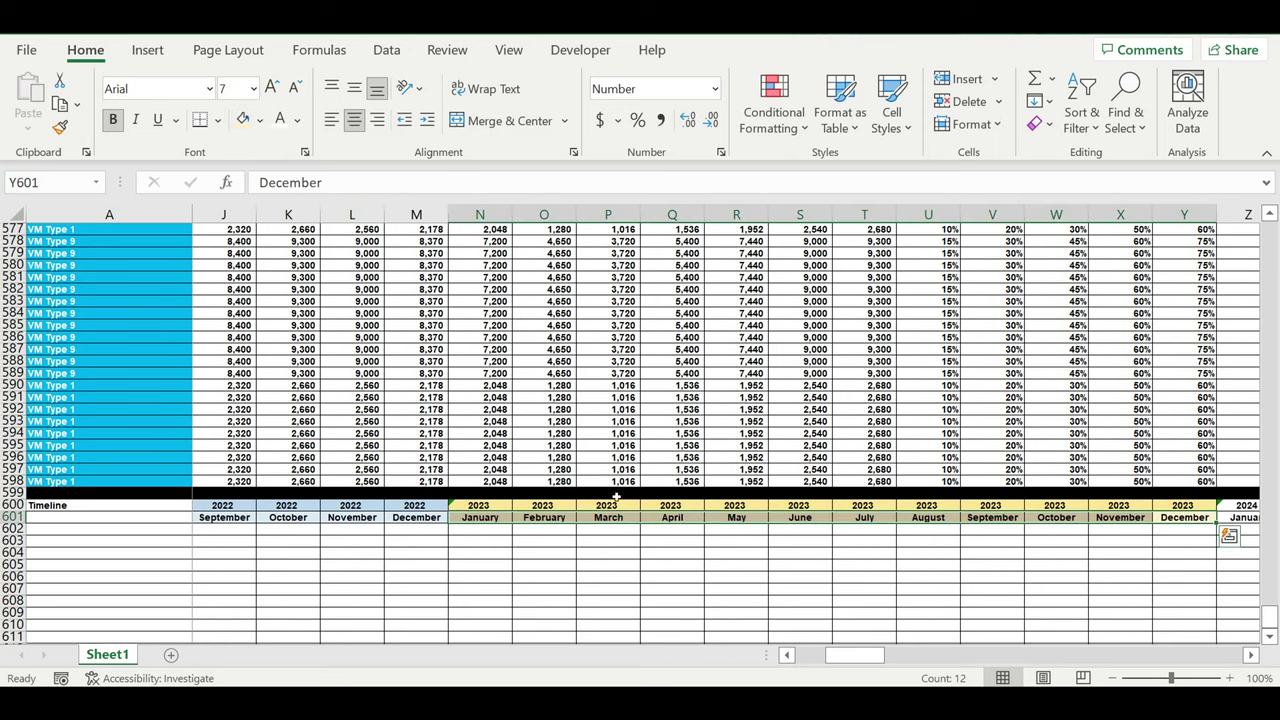
{"action": "left_click", "coordinate": [736, 578]}
Step: Copy the shaded 2022–2023 headers B600:Y601 and paste their formatting onto the 2024–2025 headers at Z600
{"action": "mouse_move", "coordinate": [1190, 519]}
{"action": "left_mouse_down"}
{"action": "mouse_move", "coordinate": [435, 488]}
{"action": "mouse_move", "coordinate": [242, 512]}
{"action": "left_mouse_up"}
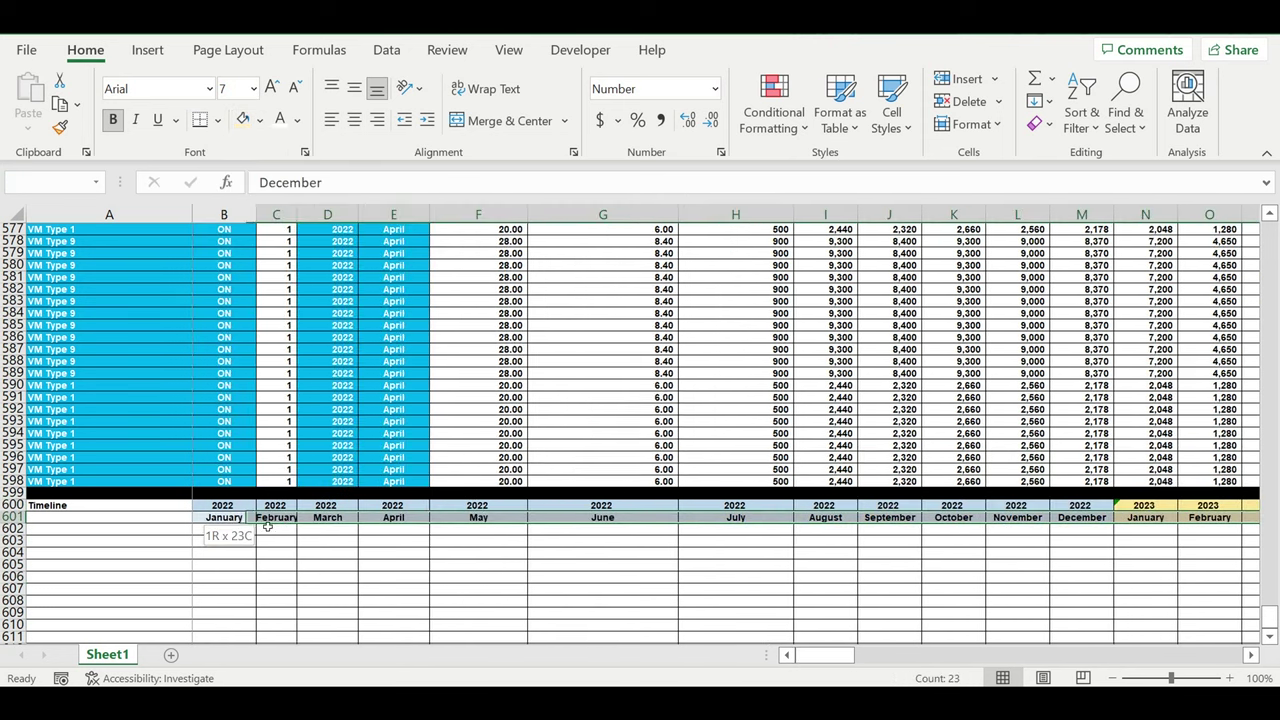
{"action": "right_click", "coordinate": [242, 512]}
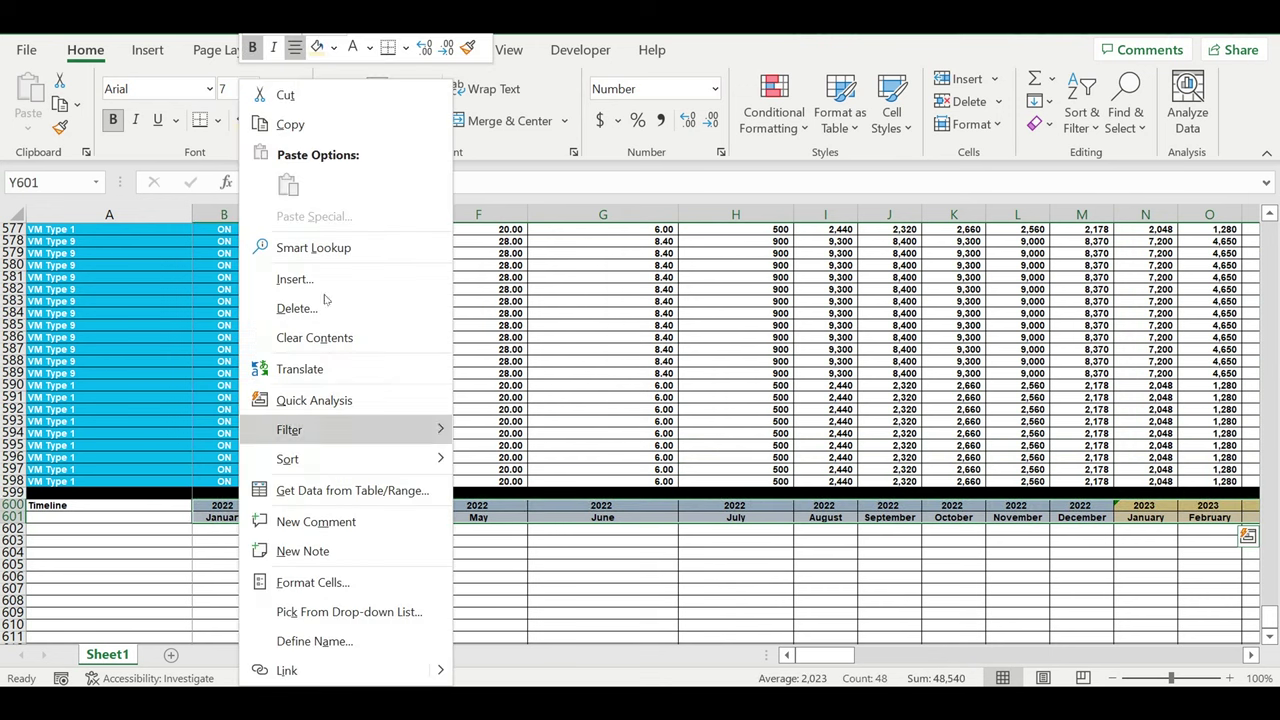
{"action": "left_click", "coordinate": [300, 123]}
{"action": "left_click_drag", "start_coordinate": [817, 655], "coordinate": [925, 658]}
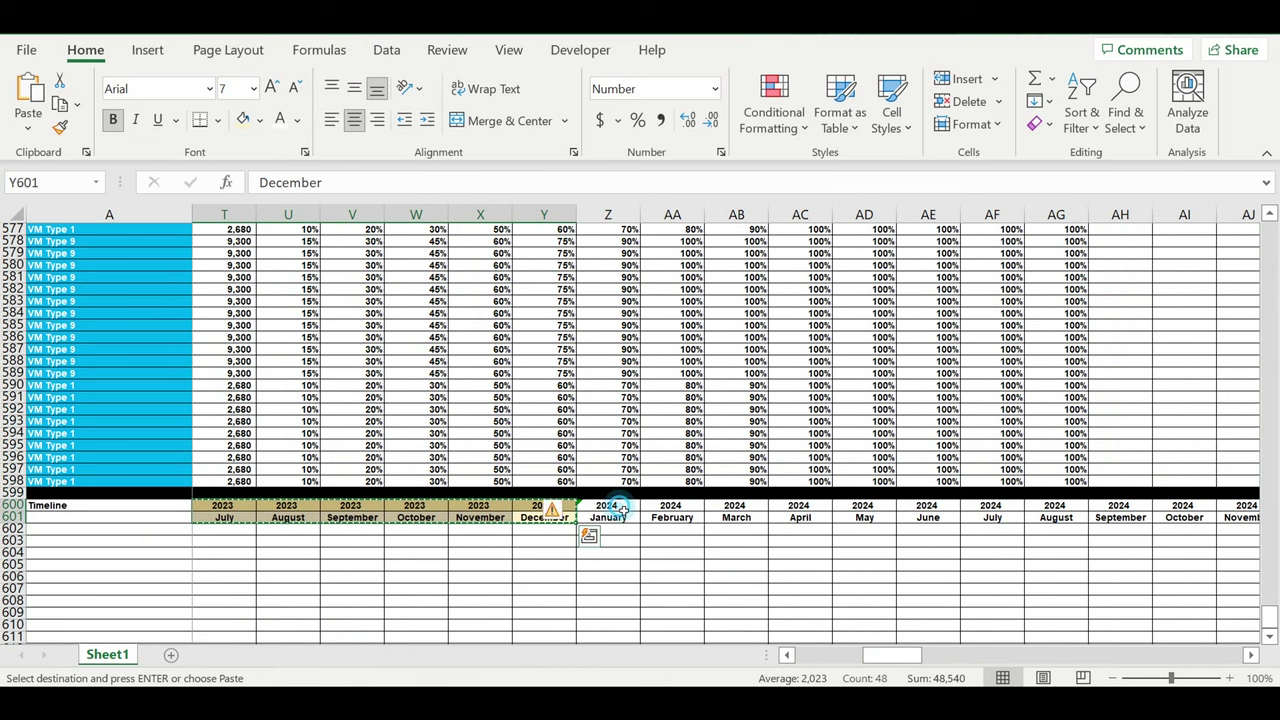
{"action": "left_click", "coordinate": [612, 506]}
{"action": "right_click", "coordinate": [617, 507]}
{"action": "left_click", "coordinate": [780, 134]}
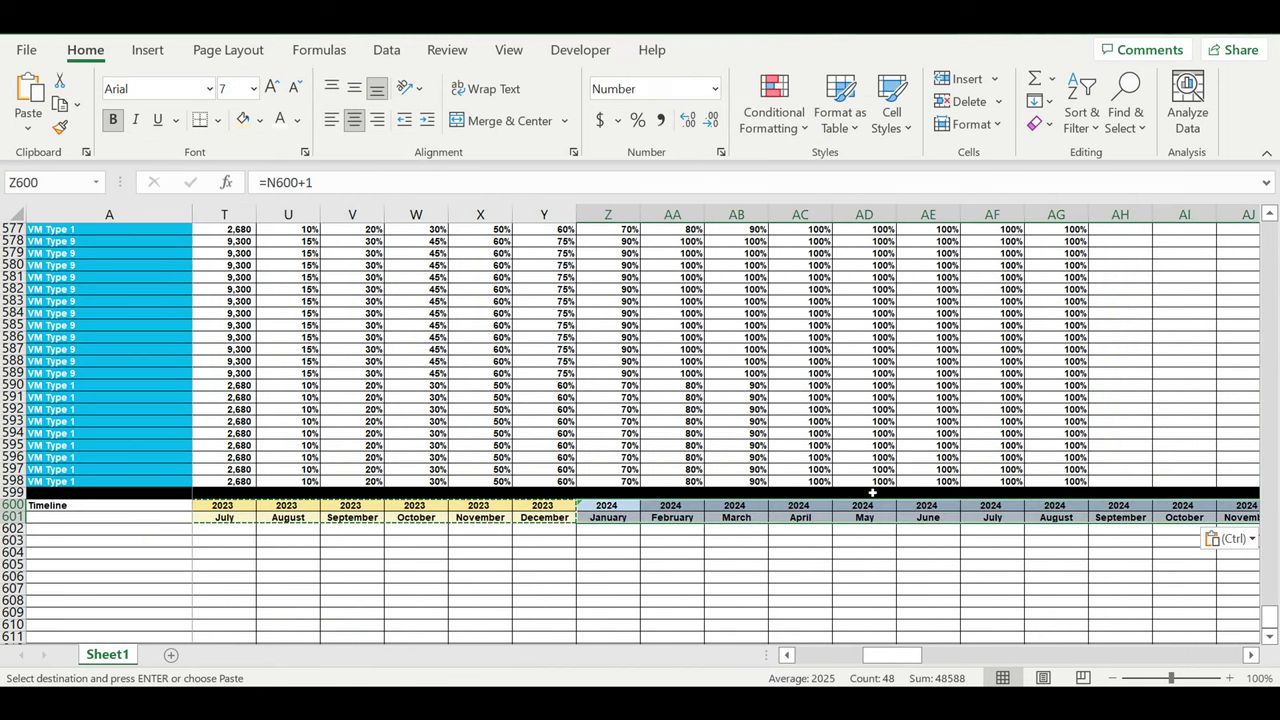
{"action": "left_click_drag", "start_coordinate": [912, 655], "coordinate": [1029, 645]}
Step: Paste the year shading onto the 2026–2027 (AX600) and 2028–2029 (BV600) headers
{"action": "left_click", "coordinate": [553, 507]}
{"action": "key", "text": "ctrl+v"}
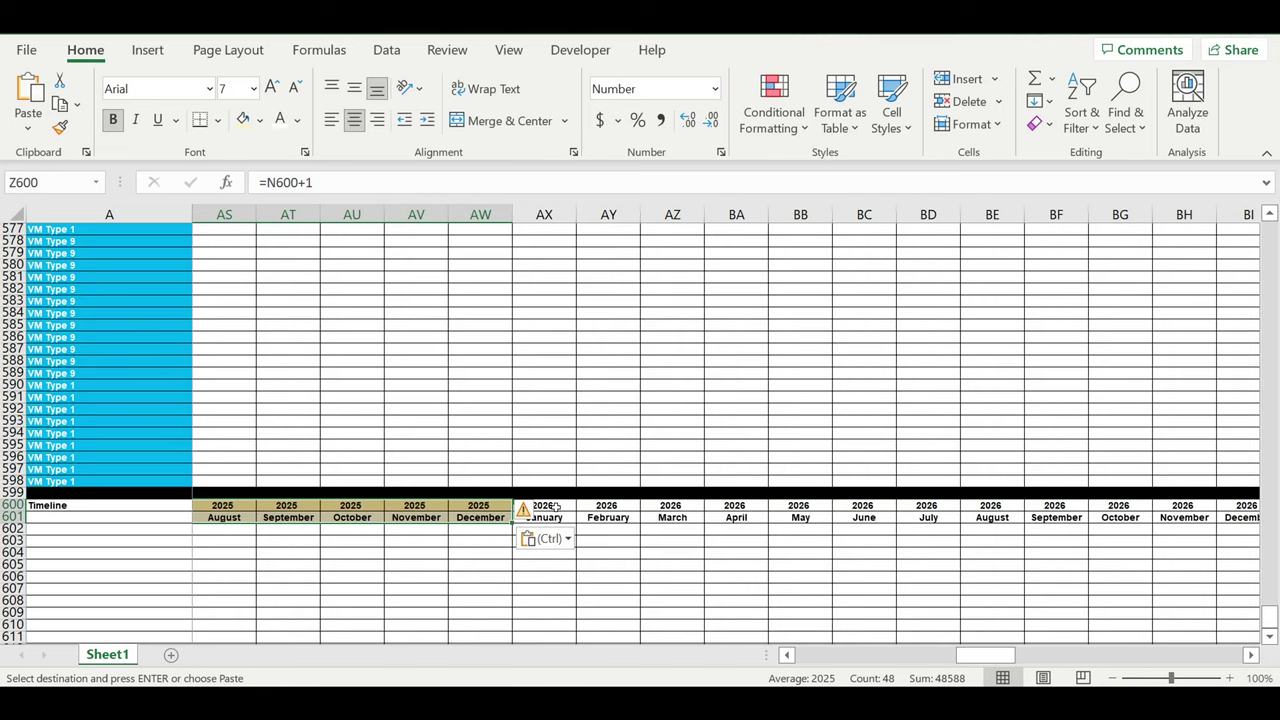
{"action": "right_click", "coordinate": [553, 507]}
{"action": "left_click", "coordinate": [716, 215]}
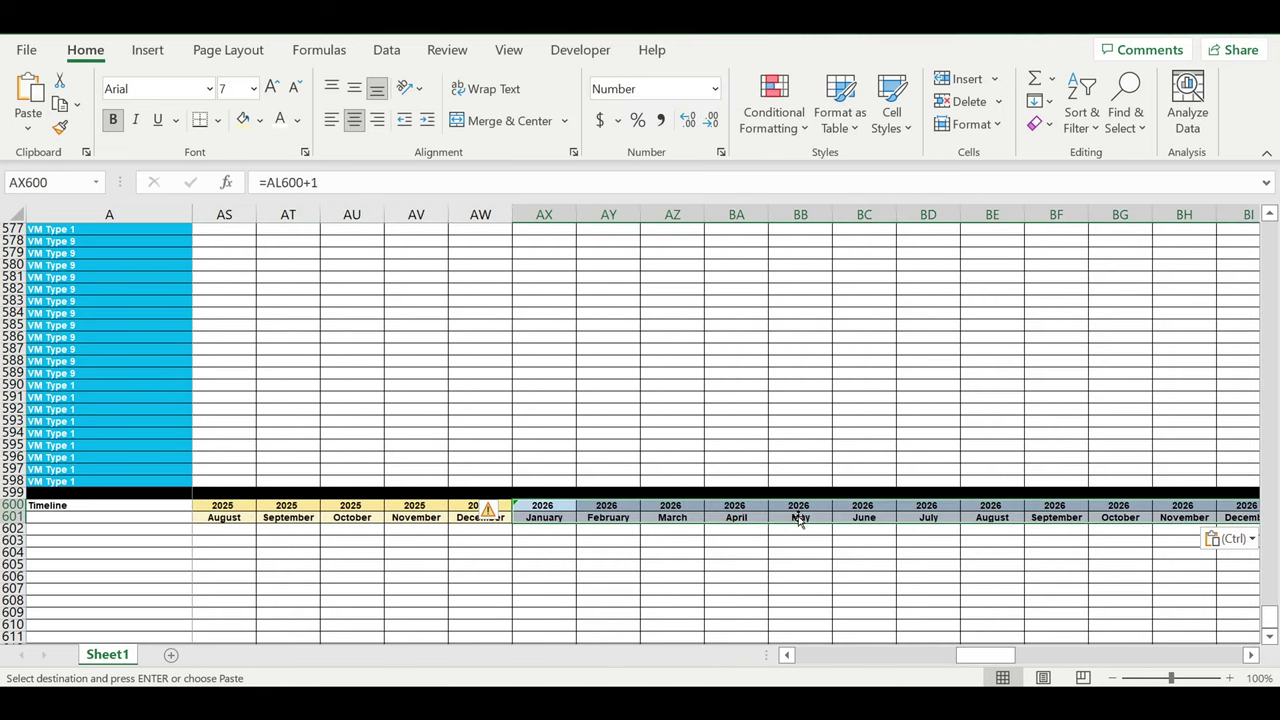
{"action": "left_click_drag", "start_coordinate": [1018, 654], "coordinate": [1040, 656]}
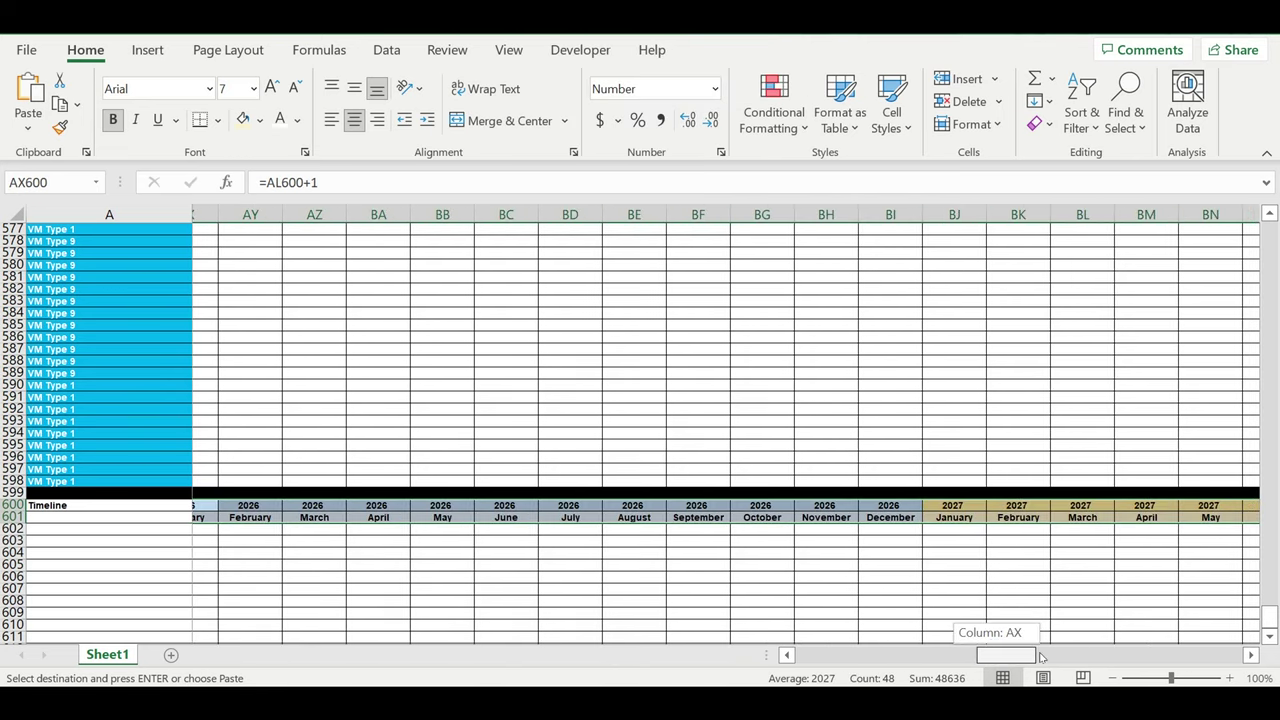
{"action": "left_click_drag", "start_coordinate": [1076, 654], "coordinate": [1086, 655]}
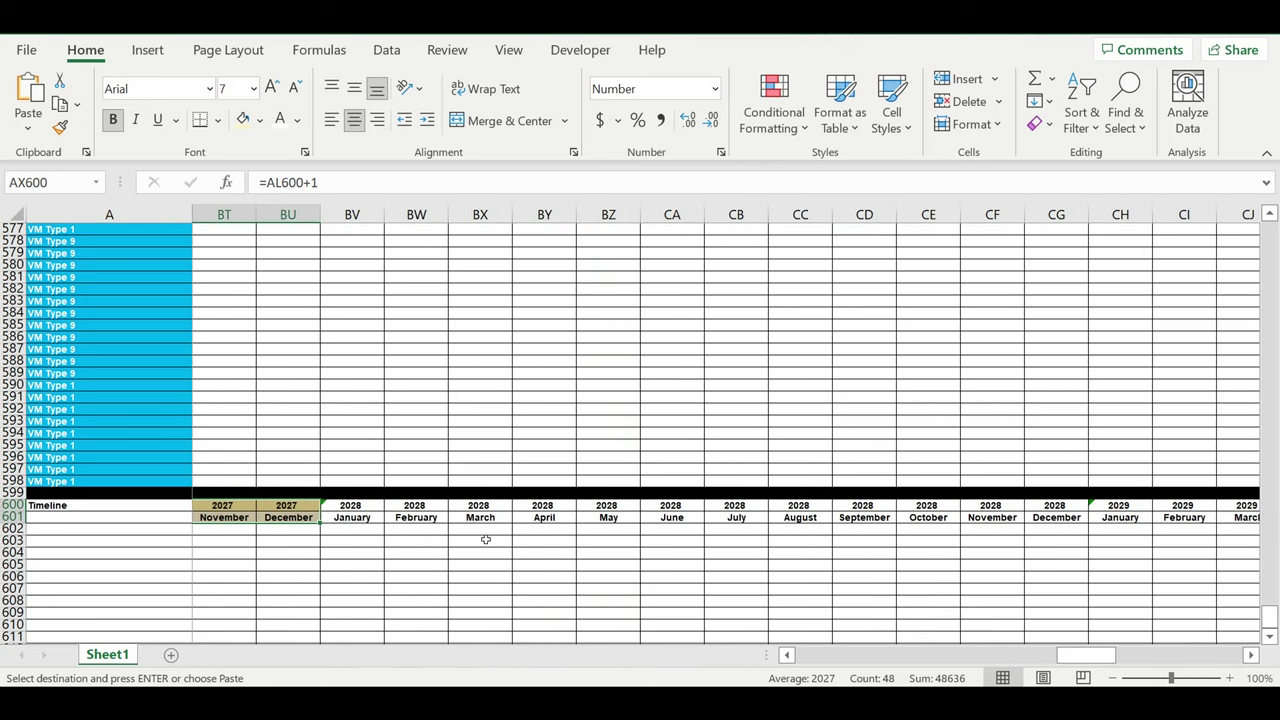
{"action": "right_click", "coordinate": [367, 512]}
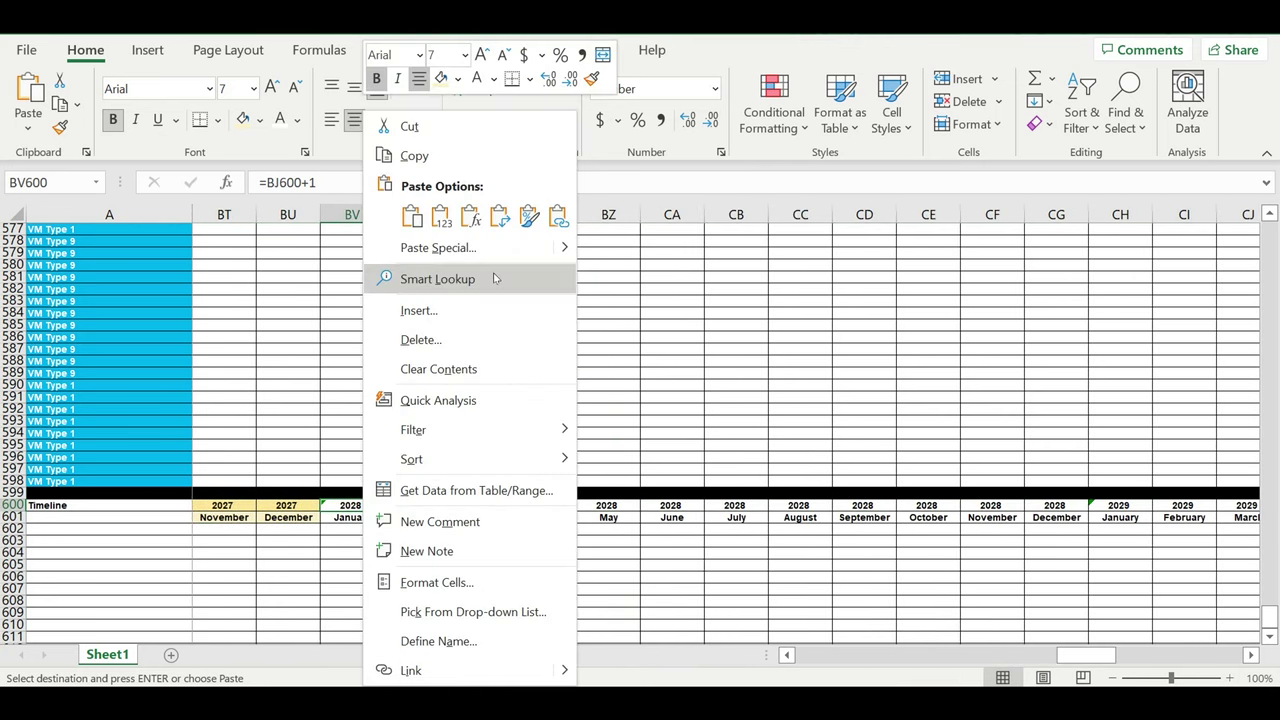
{"action": "left_click", "coordinate": [529, 219]}
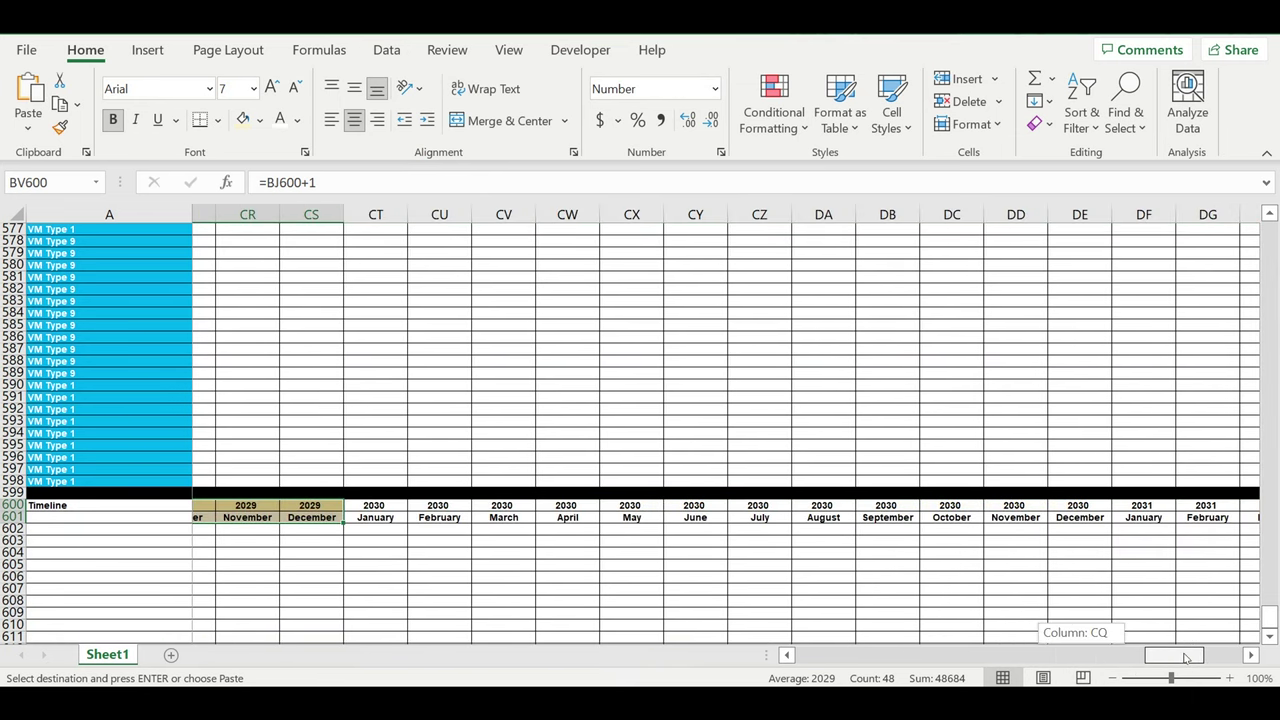
Step: Paste the year shading onto the 2030–2031 headers at CT600
{"action": "left_click_drag", "start_coordinate": [1083, 656], "coordinate": [1186, 655]}
{"action": "left_click", "coordinate": [786, 656]}
{"action": "left_click", "coordinate": [786, 656]}
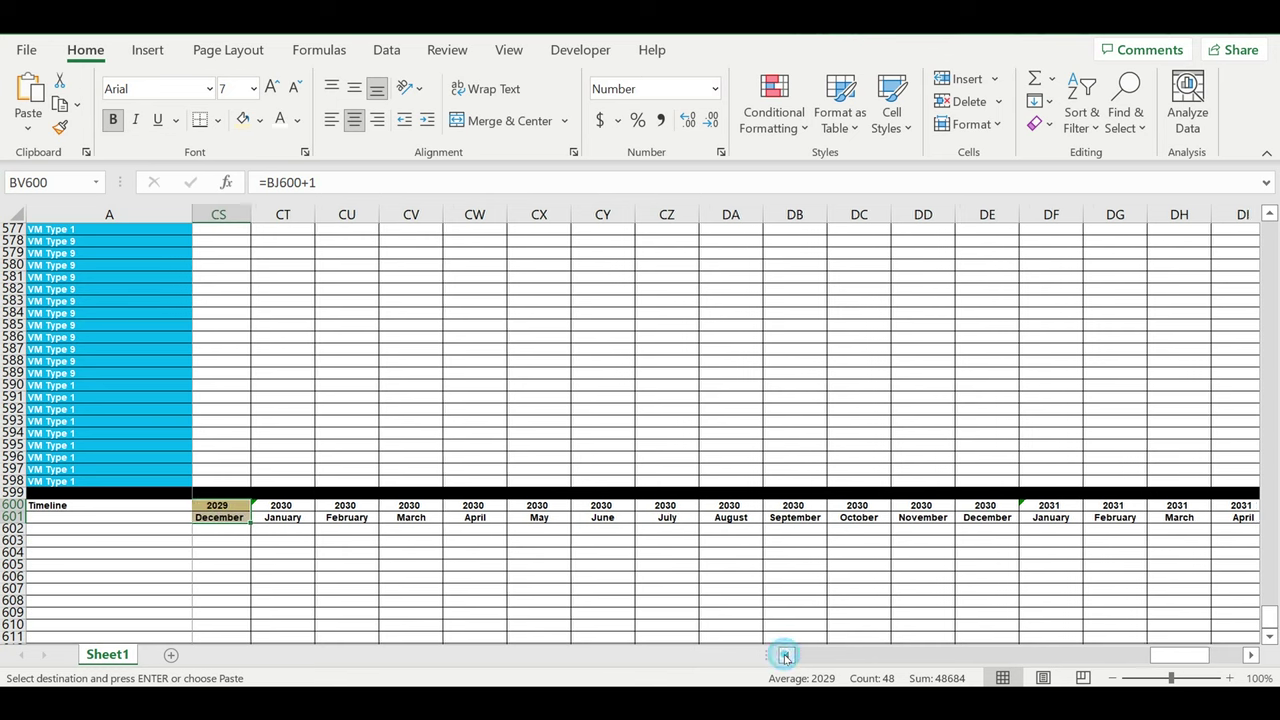
{"action": "left_click", "coordinate": [310, 509]}
{"action": "right_click", "coordinate": [290, 510]}
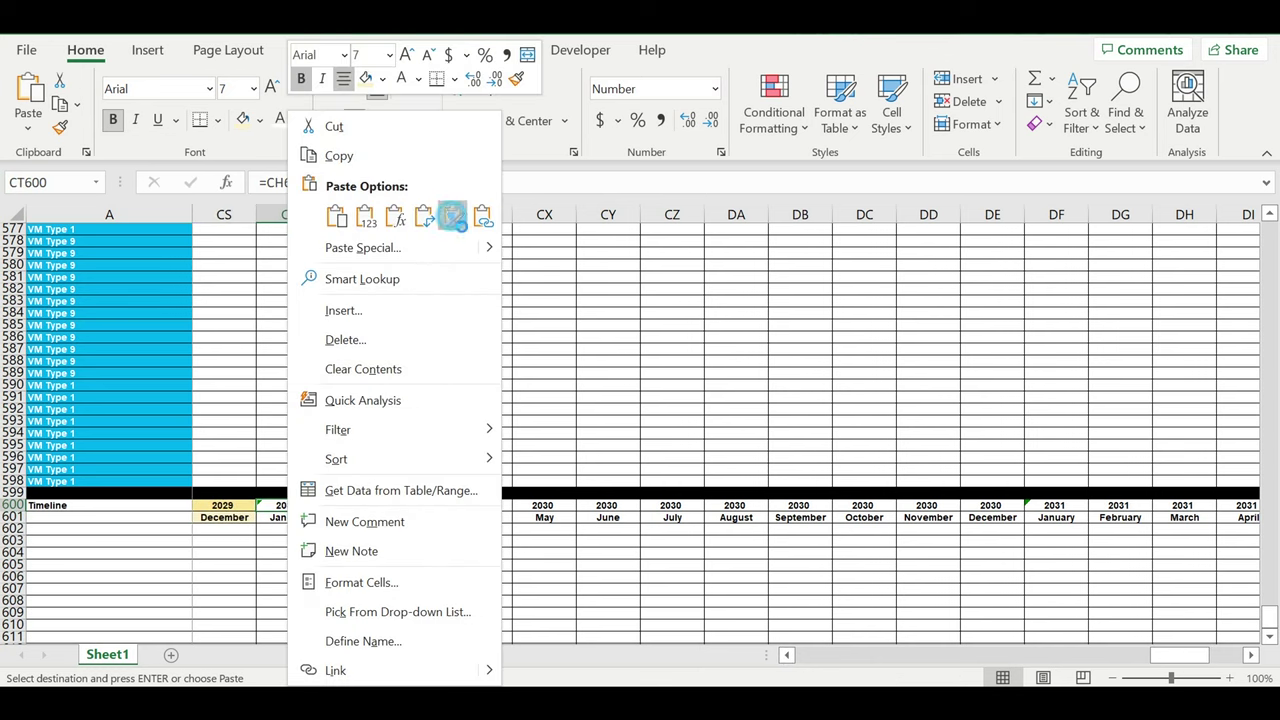
{"action": "left_click", "coordinate": [452, 217]}
{"action": "left_click_drag", "start_coordinate": [1171, 656], "coordinate": [1212, 656]}
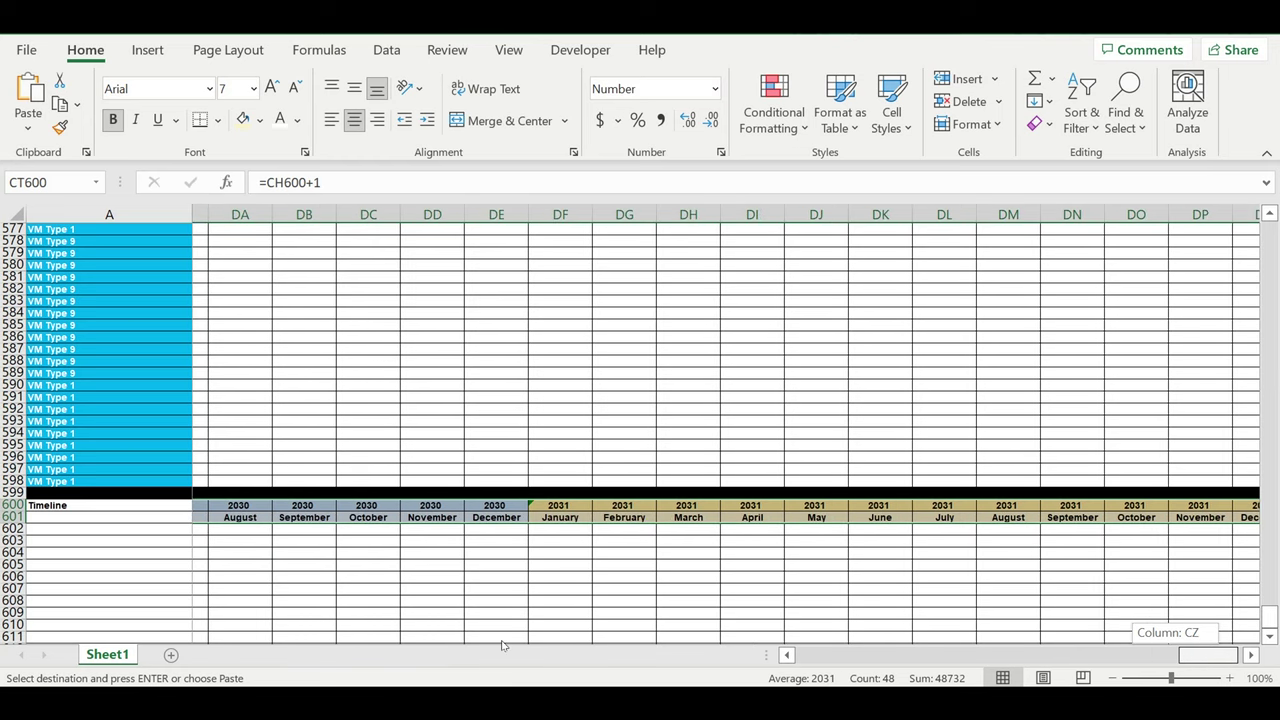
{"action": "left_click_drag", "start_coordinate": [1212, 656], "coordinate": [820, 656]}
{"action": "left_click", "coordinate": [226, 566]}
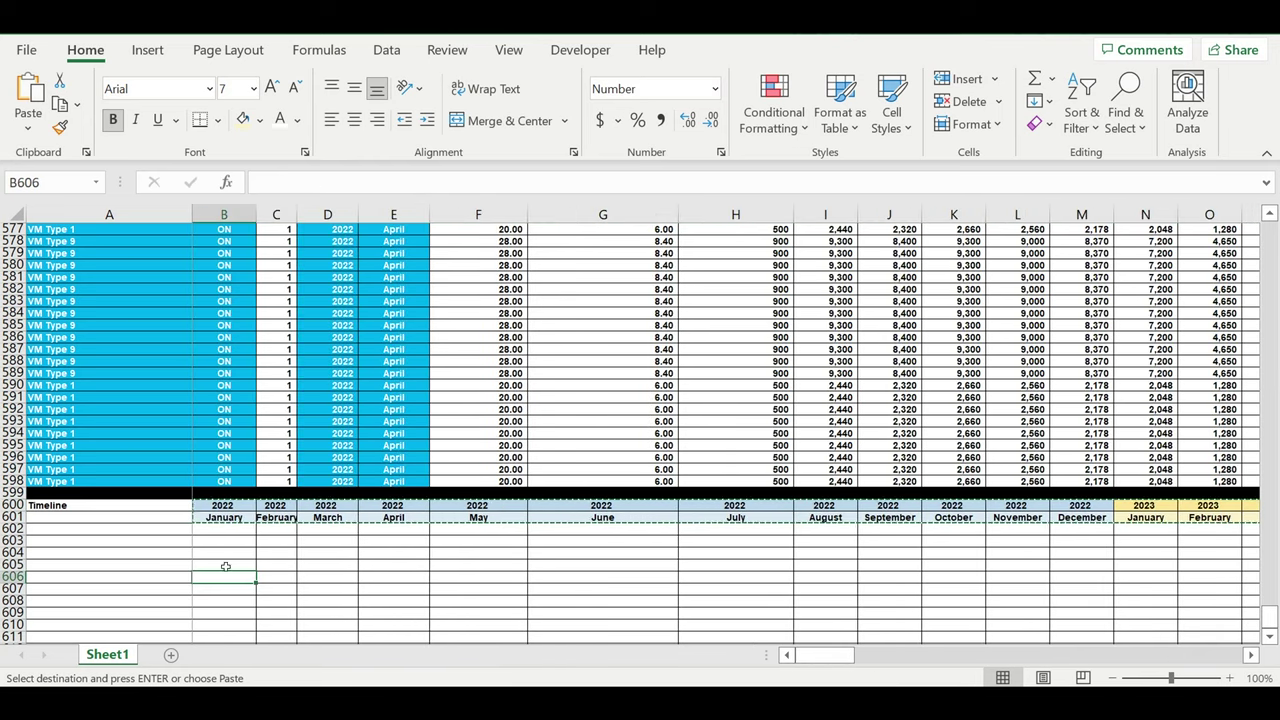
{"action": "left_click", "coordinate": [140, 518]}
{"action": "type", "text": "Type"}
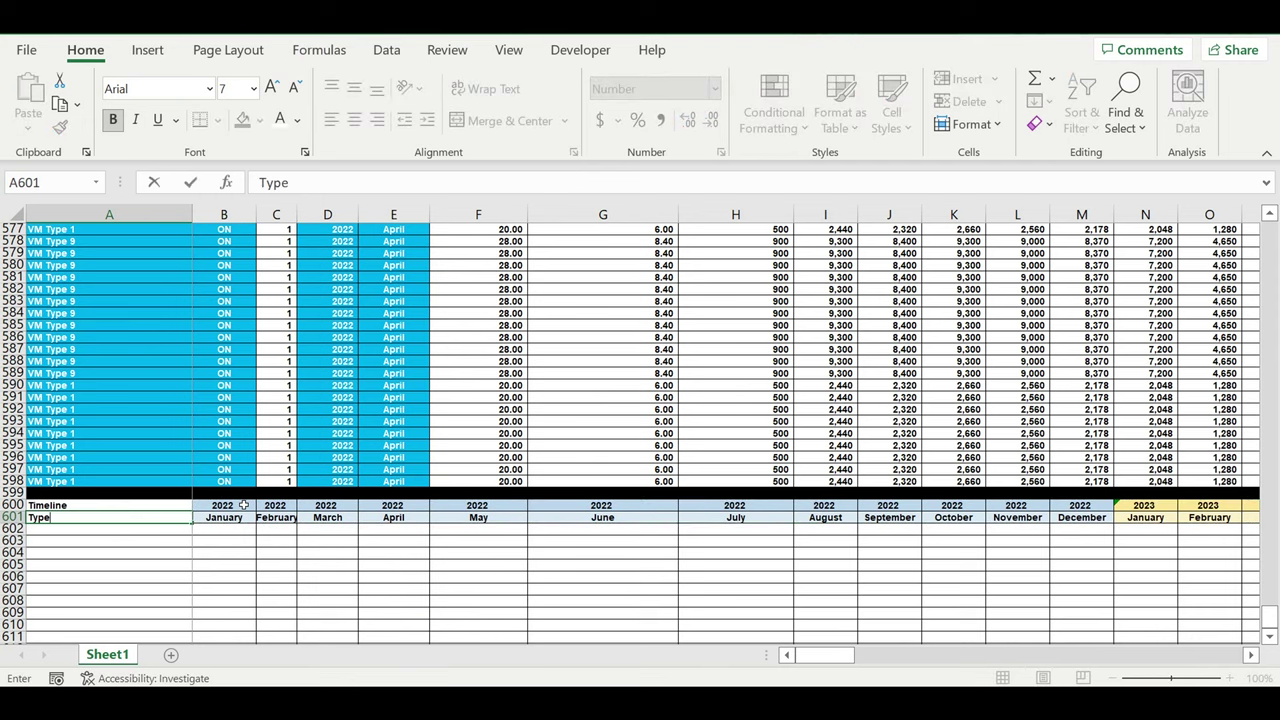
{"action": "key", "text": "Return"}
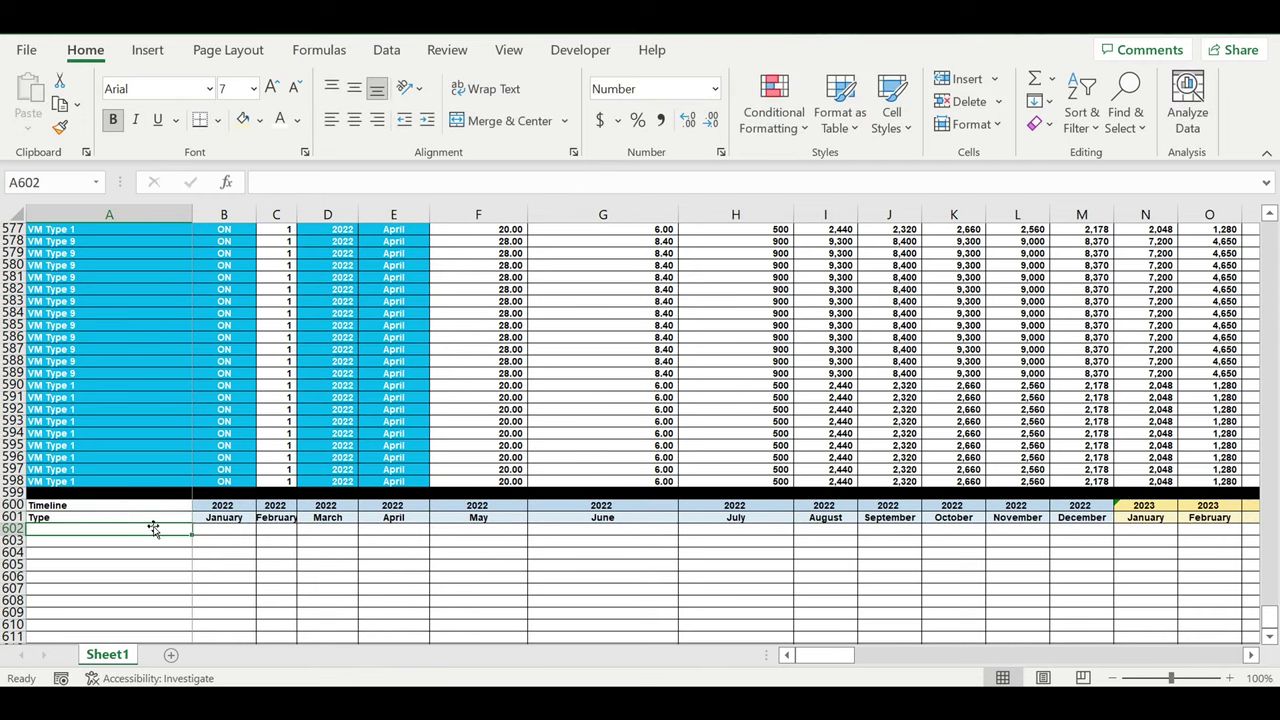
{"action": "left_click", "coordinate": [154, 520]}
{"action": "left_click", "coordinate": [354, 119]}
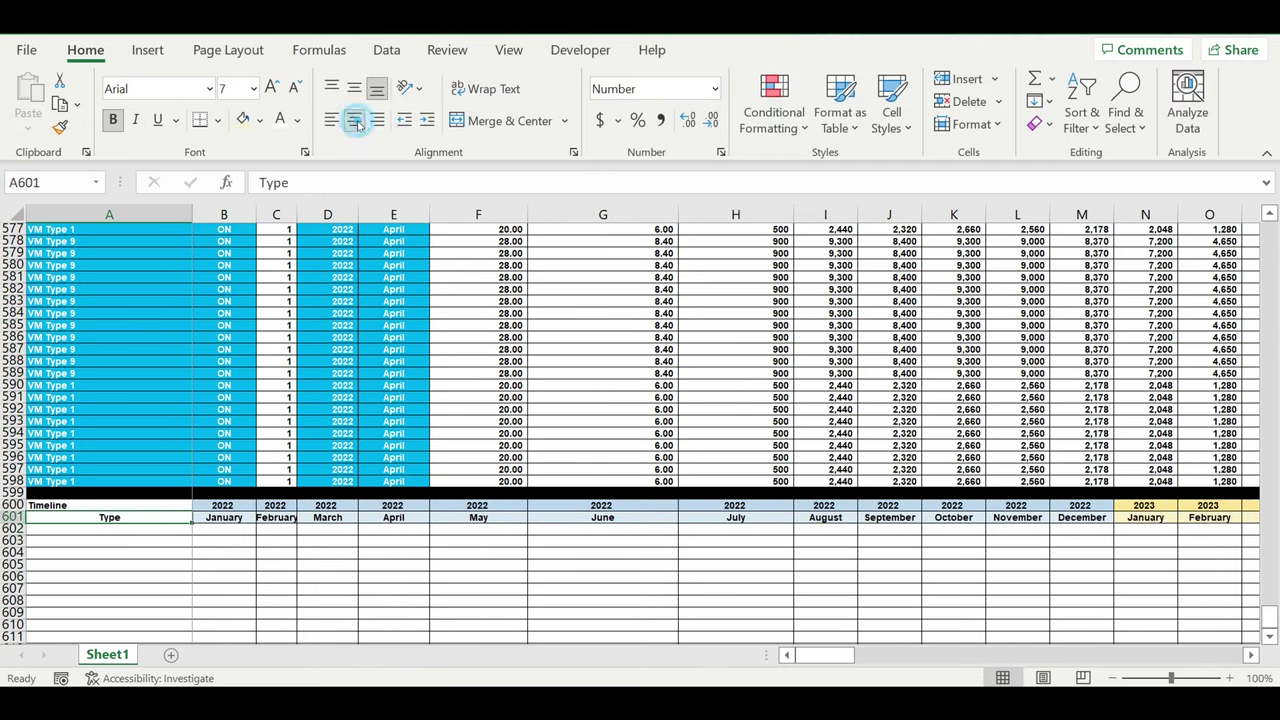
{"action": "left_click", "coordinate": [258, 120]}
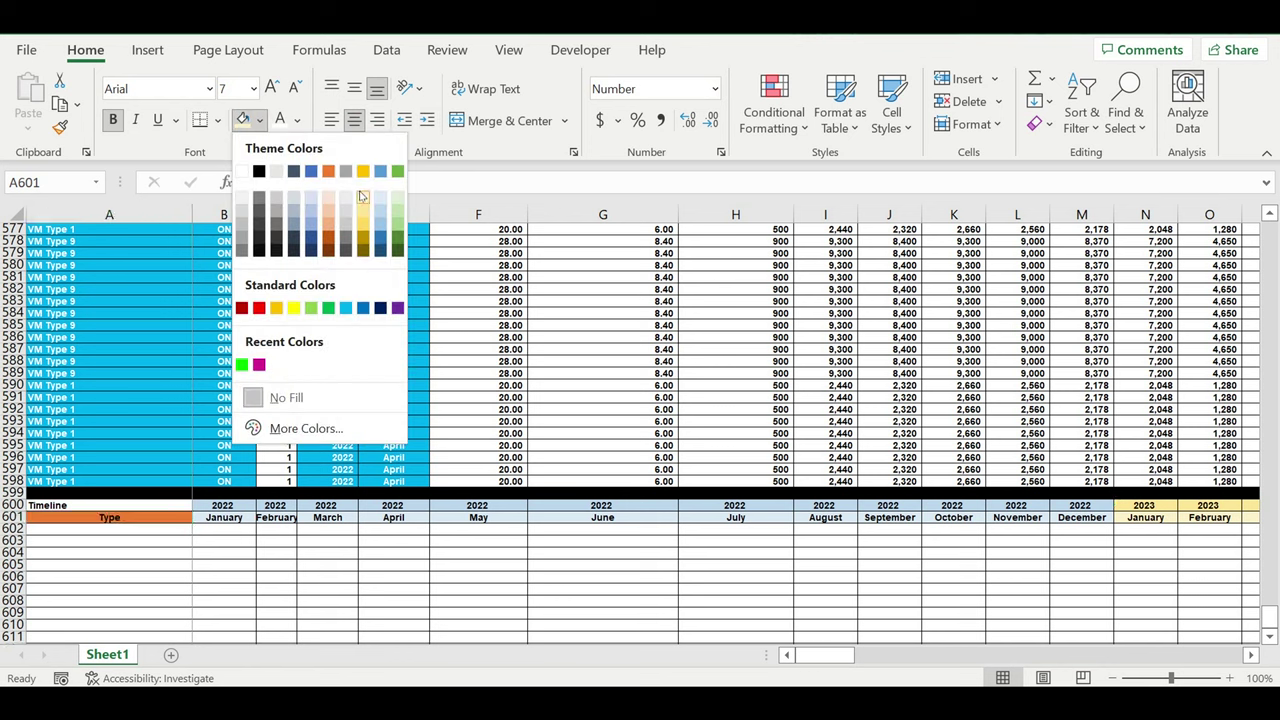
{"action": "key", "text": "Escape"}
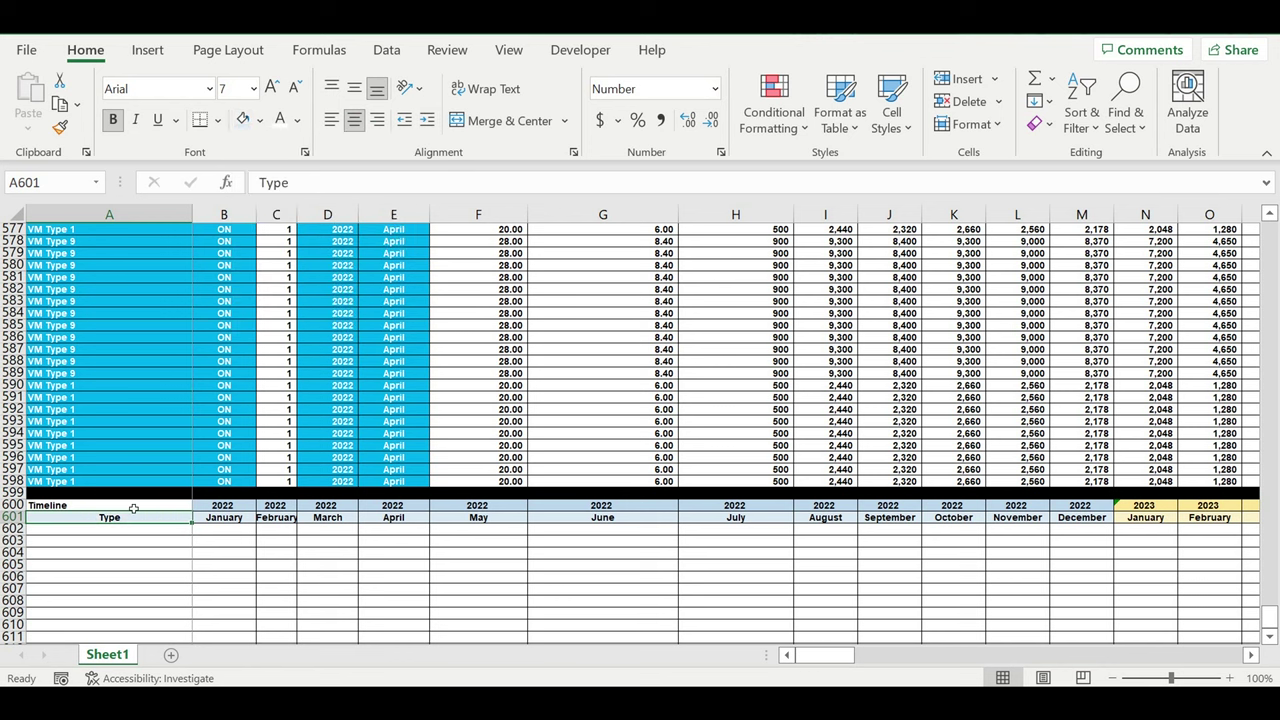
{"action": "left_click", "coordinate": [133, 506]}
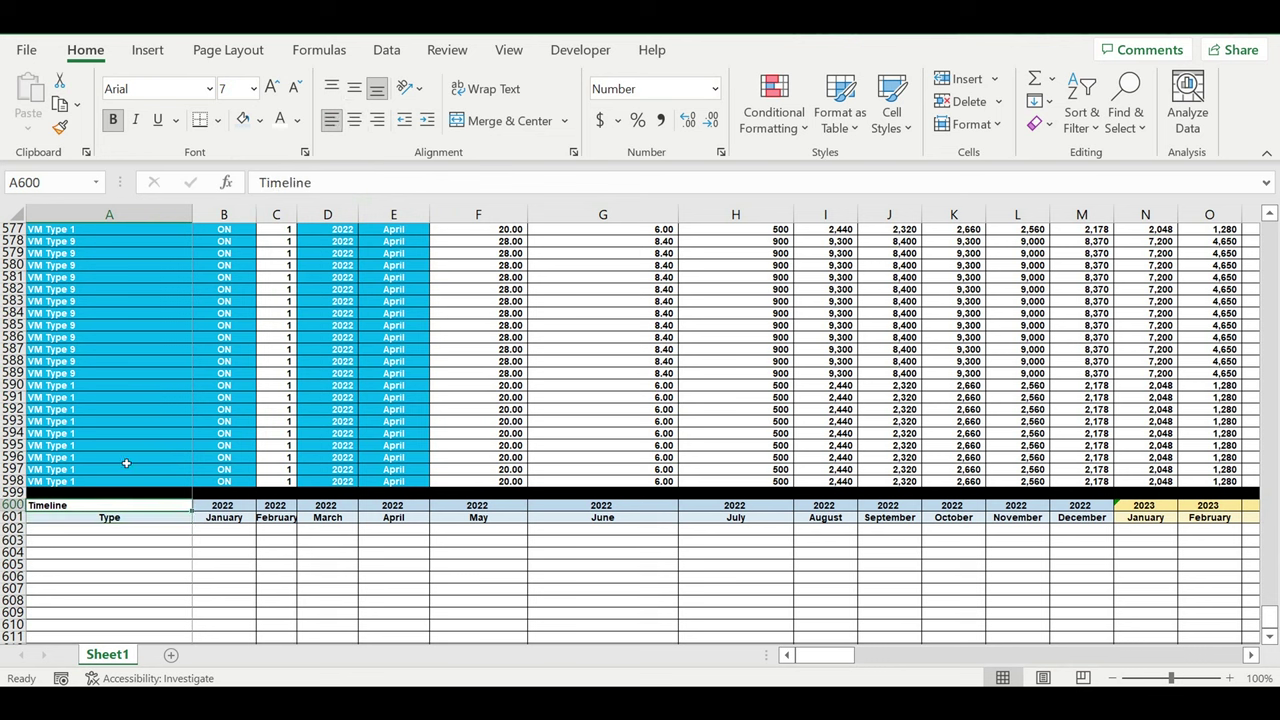
Step: Retitle A600 to 'Operating Activity (0-1-0)'
{"action": "type", "text": "ope"}
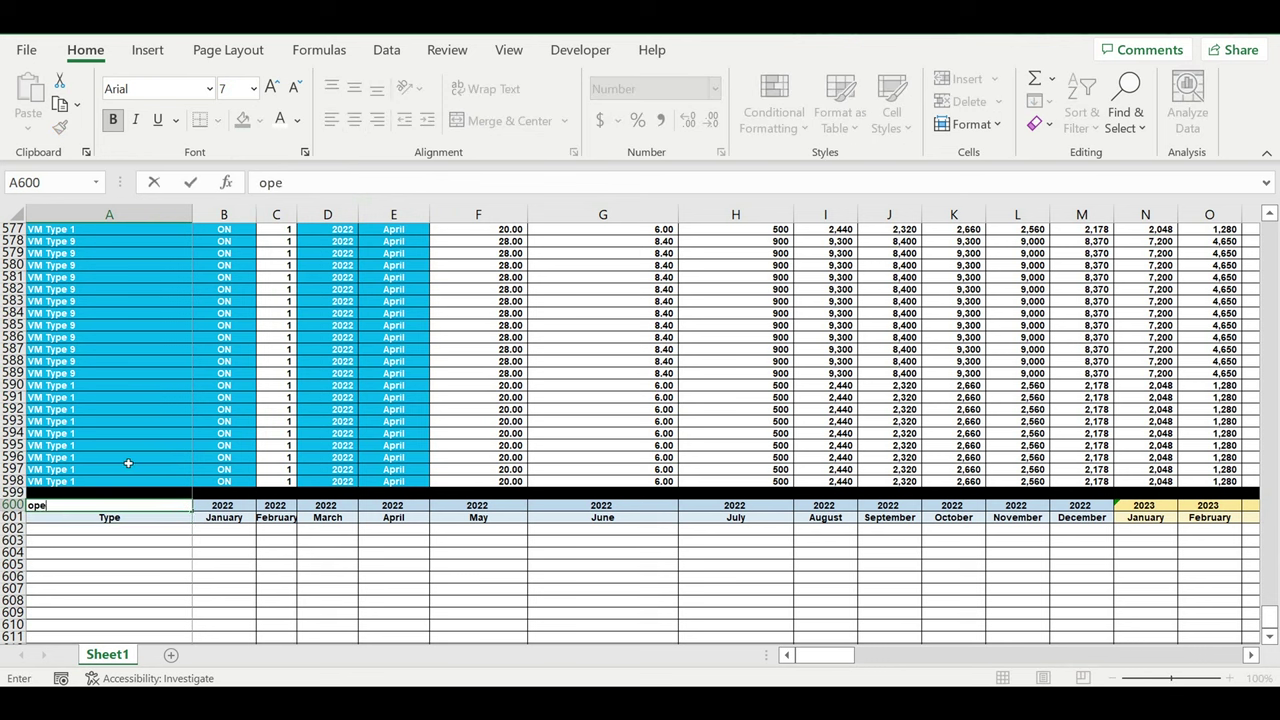
{"action": "key", "text": "BackSpace"}
{"action": "key", "text": "BackSpace"}
{"action": "key", "text": "BackSpace"}
{"action": "type", "text": "peratin"}
{"action": "type", "text": "g Activ"}
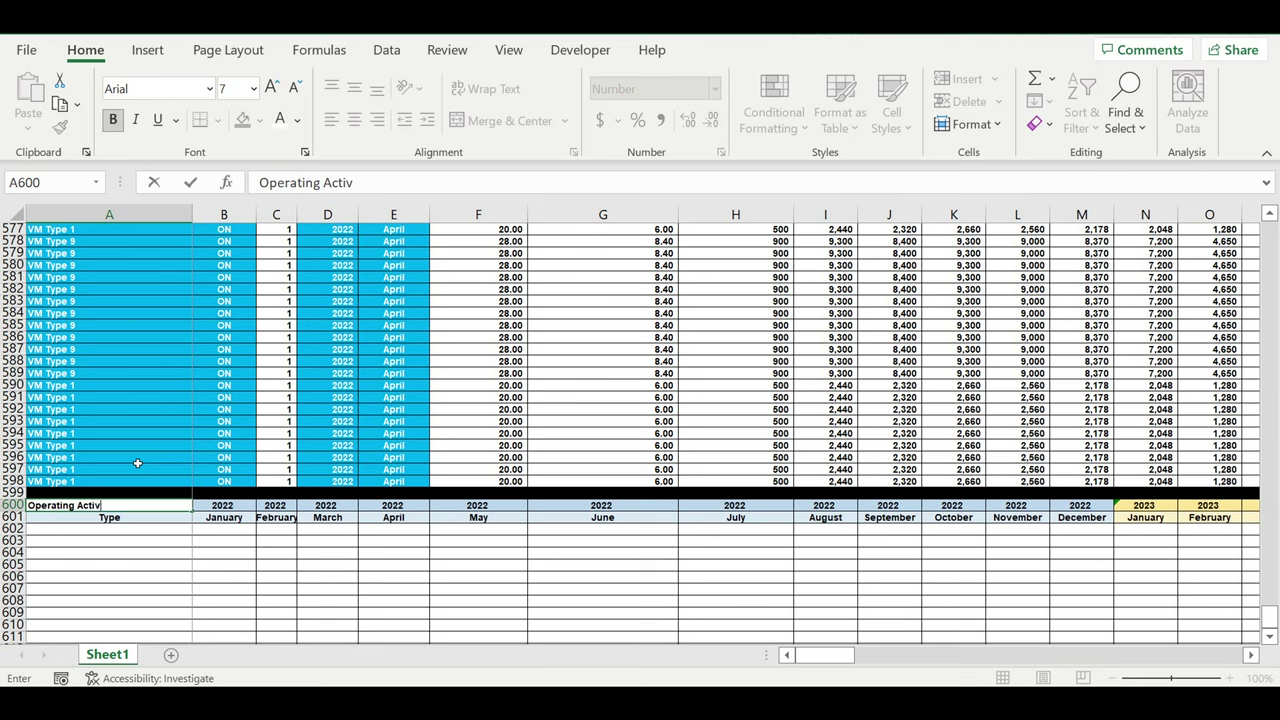
{"action": "type", "text": "ity (0-1-0"}
{"action": "key", "text": "Return"}
Step: Fill the title cell A600 dark orange, then select A602
{"action": "left_click", "coordinate": [129, 506]}
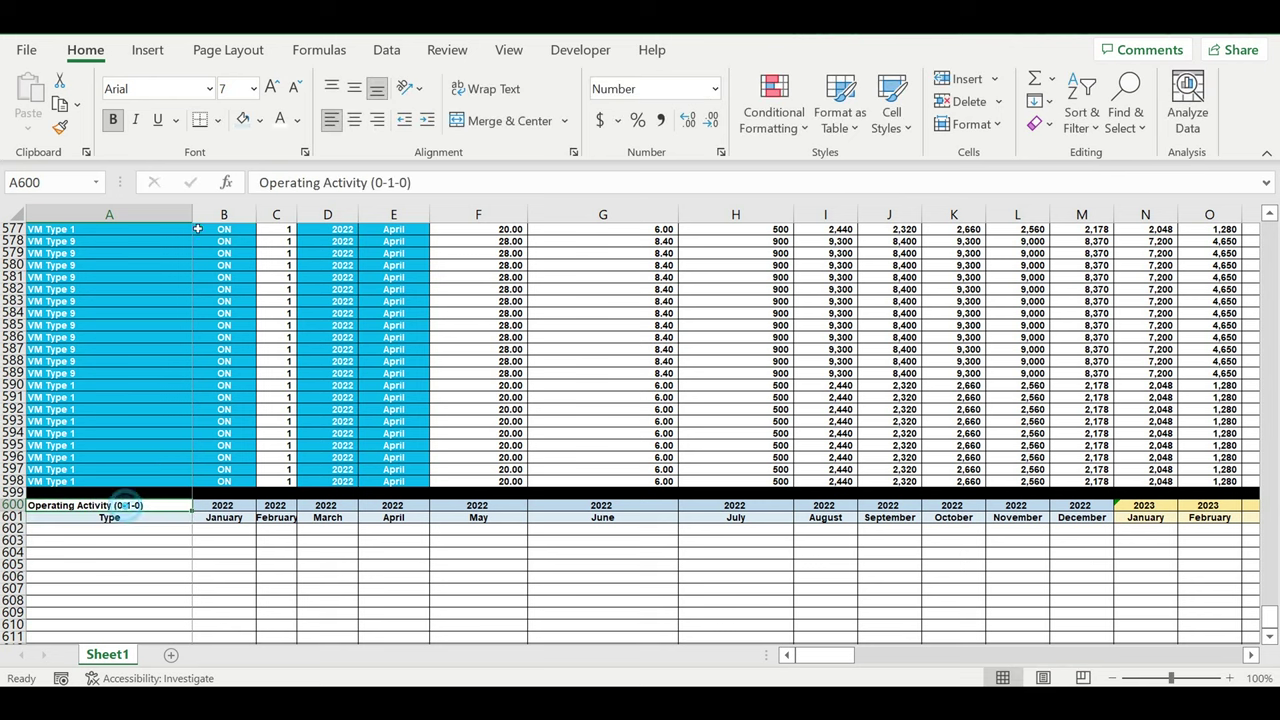
{"action": "left_click", "coordinate": [260, 120]}
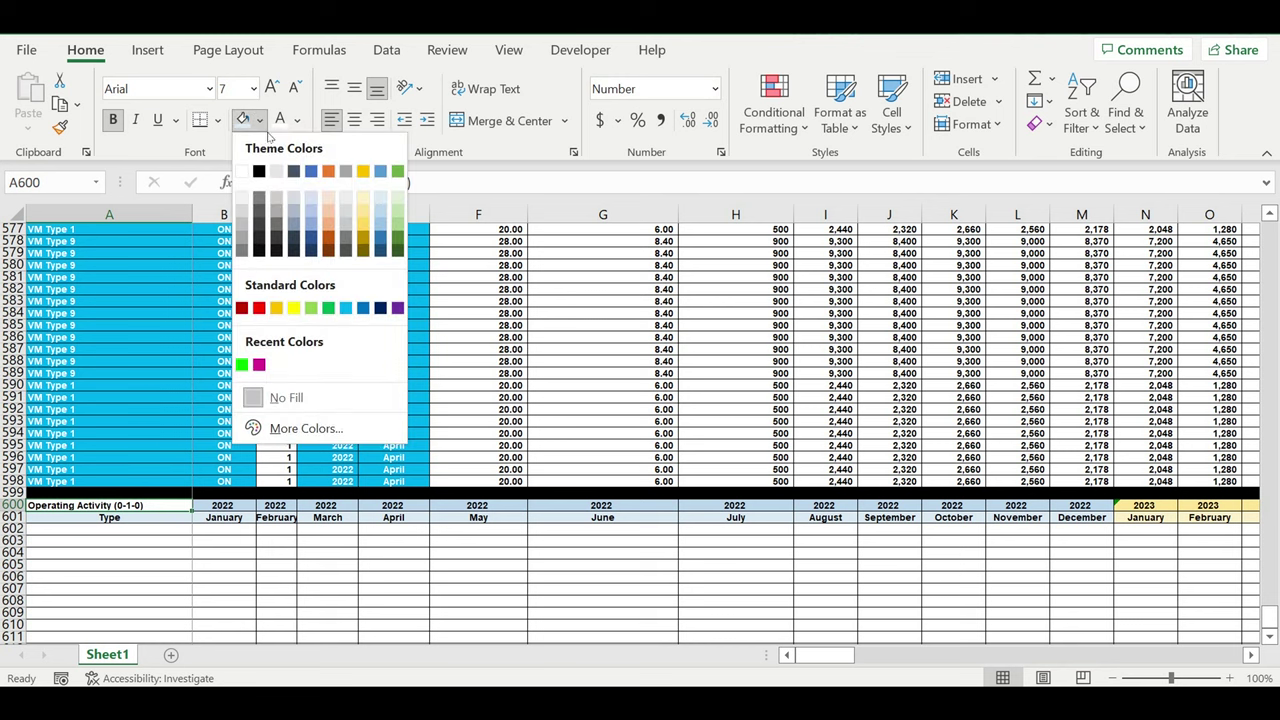
{"action": "left_click", "coordinate": [329, 244]}
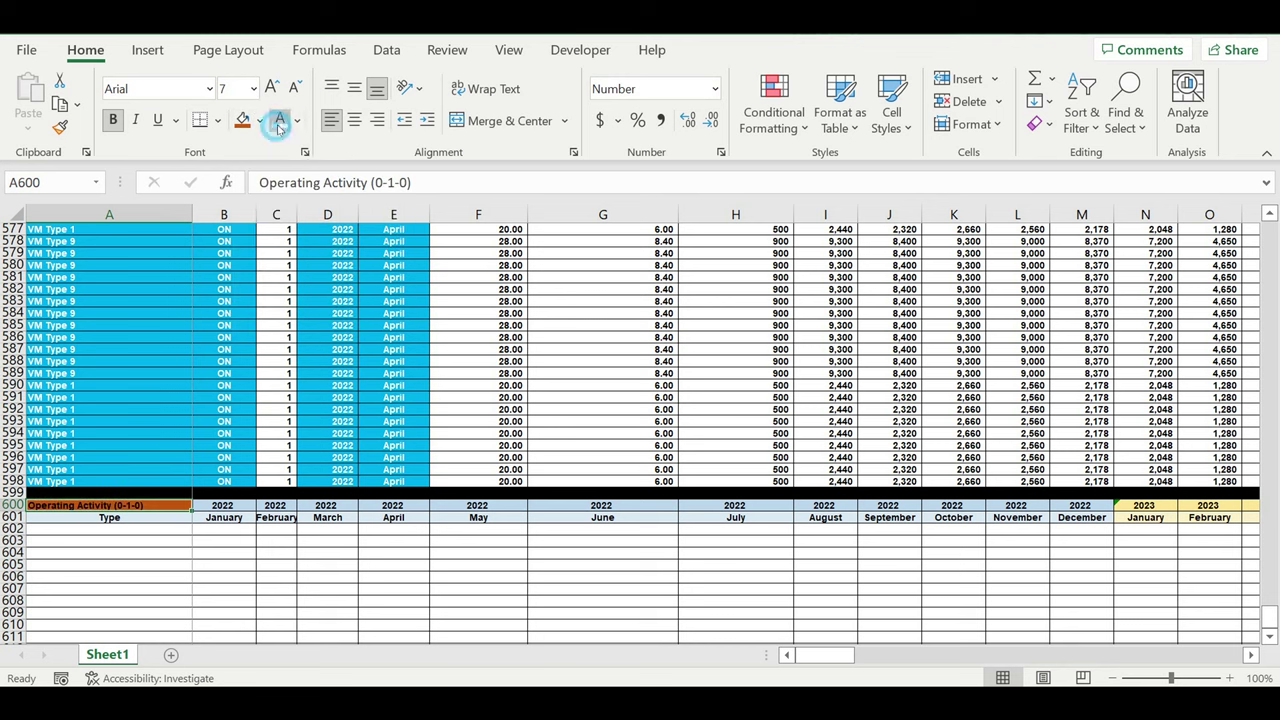
{"action": "left_click", "coordinate": [222, 553]}
{"action": "left_click", "coordinate": [168, 529]}
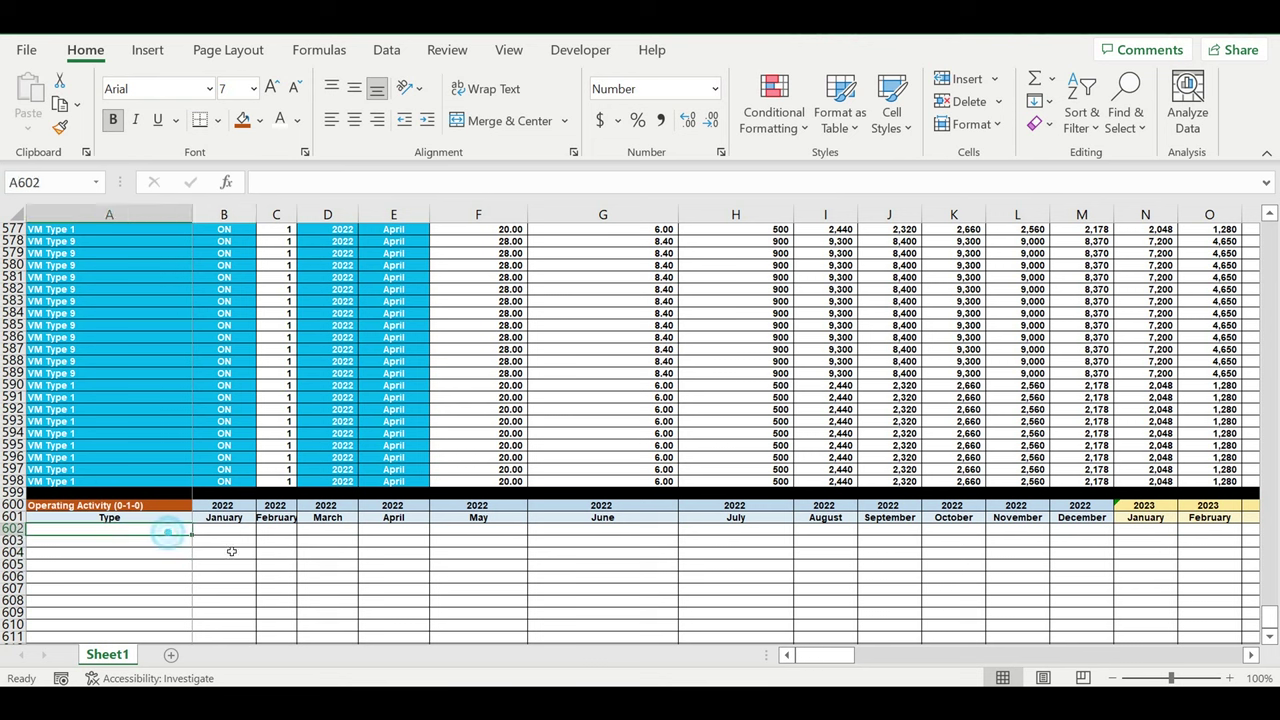
Step: Set the last machine row A598 to VM Type 20 from its dropdown
{"action": "left_click", "coordinate": [170, 481]}
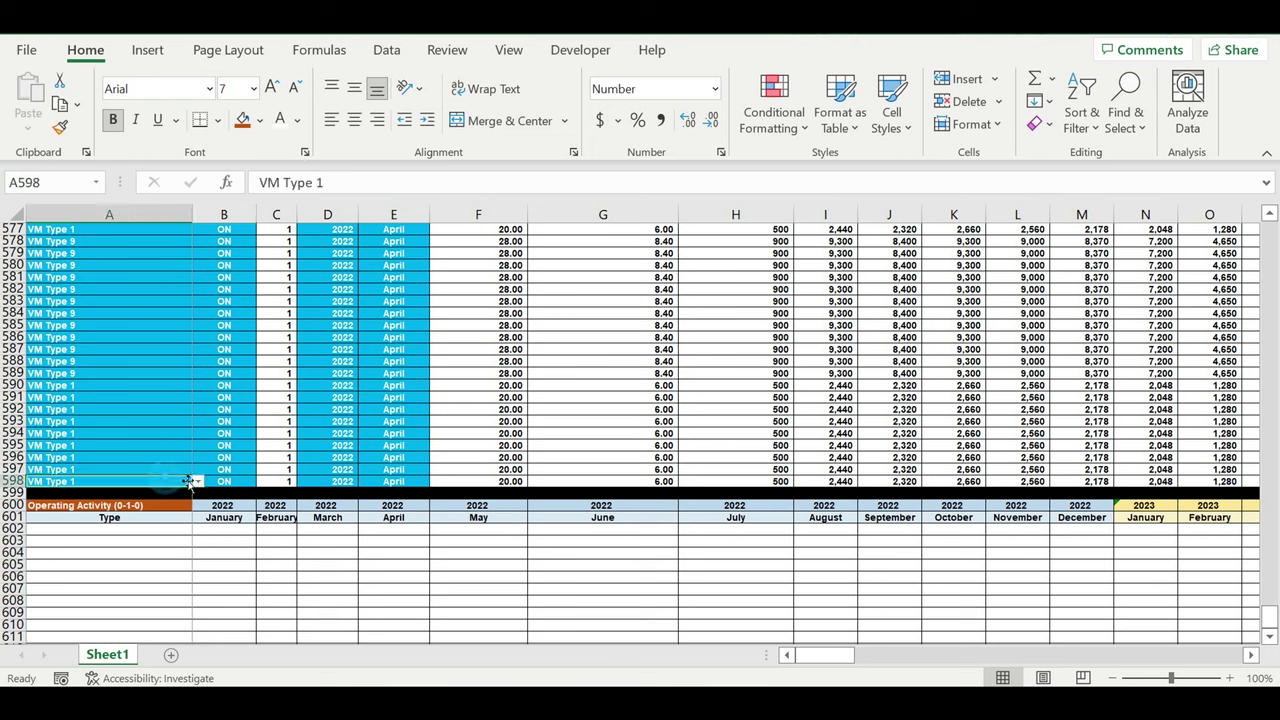
{"action": "left_click", "coordinate": [197, 481]}
{"action": "left_click_drag", "start_coordinate": [193, 537], "coordinate": [193, 582]}
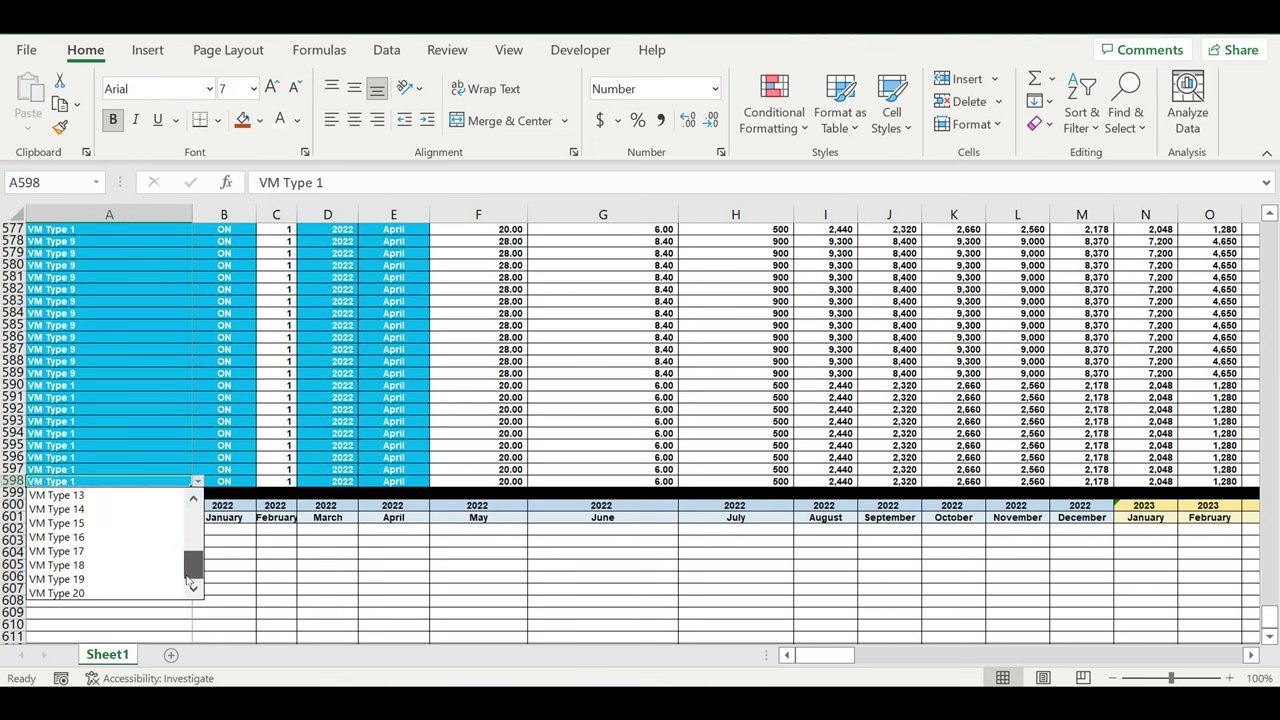
{"action": "left_click", "coordinate": [94, 591]}
{"action": "left_click", "coordinate": [187, 589]}
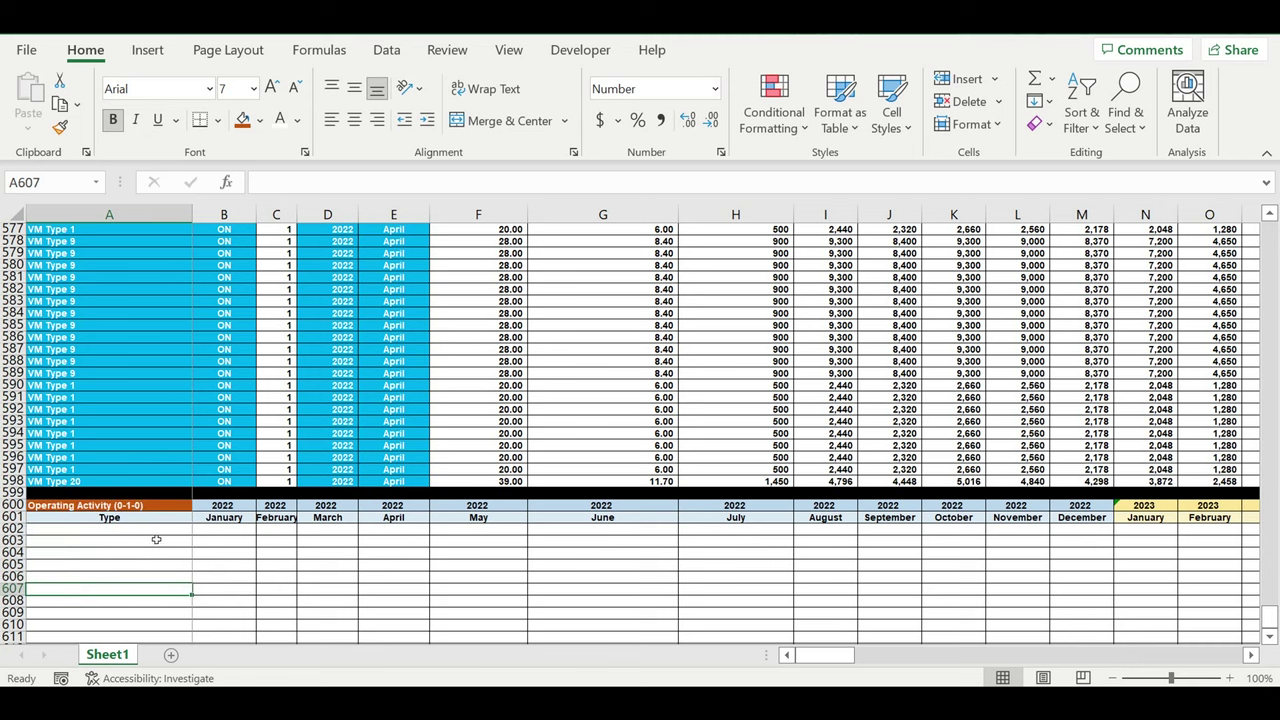
Step: Enter =A399 in A602 so it shows the first machine's type, VM Type 7
{"action": "left_click", "coordinate": [157, 530]}
{"action": "type", "text": "="}
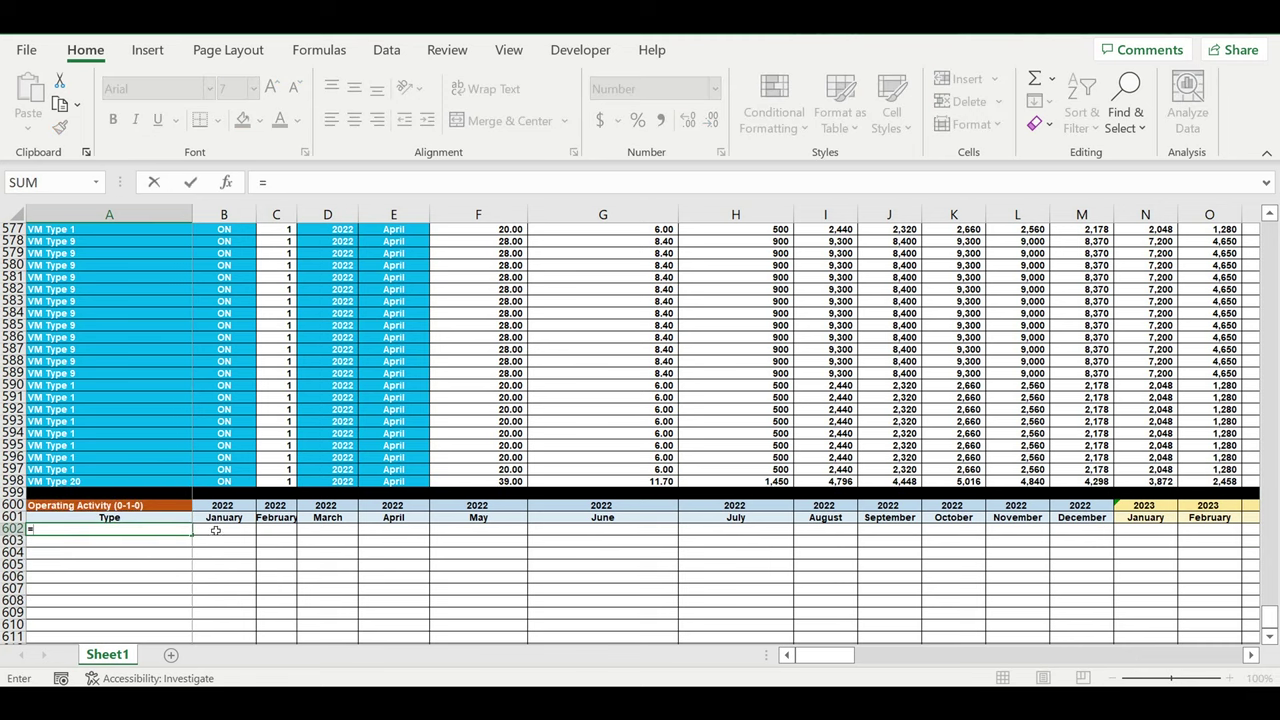
{"action": "scroll", "coordinate": [196, 507], "scroll_direction": "up", "scroll_amount": 6}
{"action": "scroll", "coordinate": [194, 500], "scroll_direction": "up", "scroll_amount": 13}
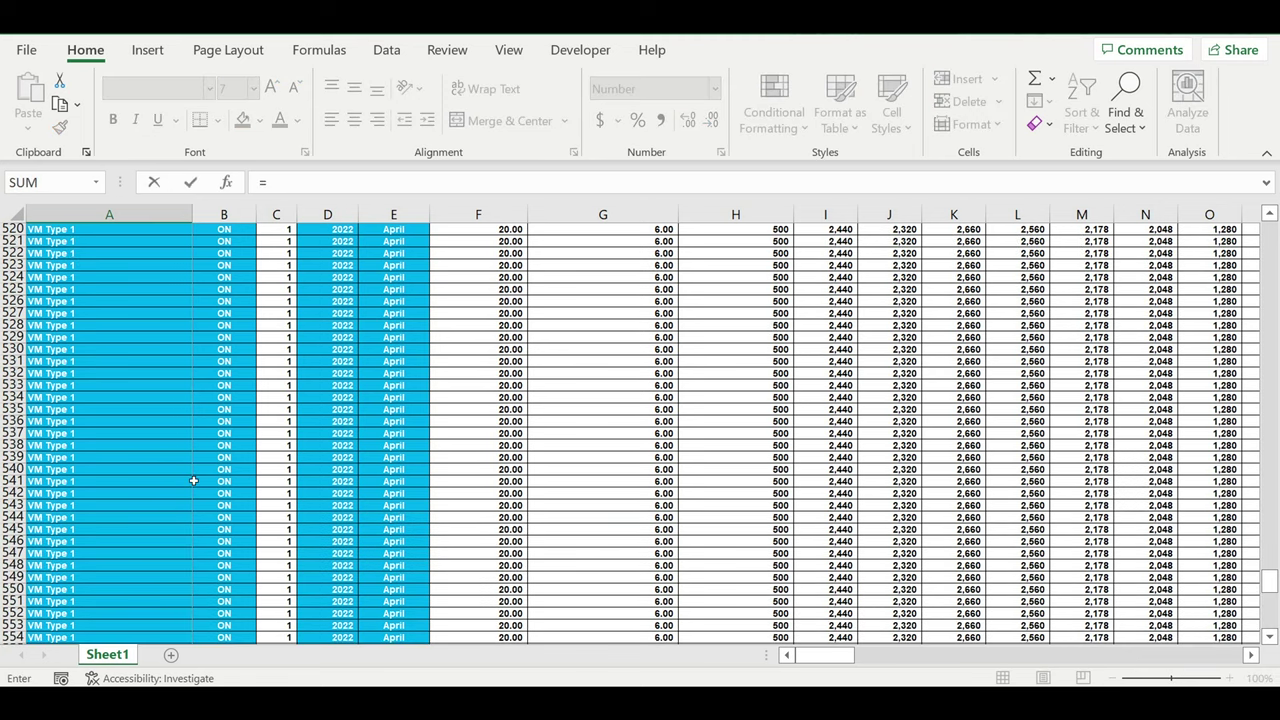
{"action": "scroll", "coordinate": [193, 481], "scroll_direction": "up", "scroll_amount": 8}
{"action": "scroll", "coordinate": [189, 475], "scroll_direction": "up", "scroll_amount": 8}
{"action": "scroll", "coordinate": [189, 475], "scroll_direction": "up", "scroll_amount": 8}
{"action": "scroll", "coordinate": [189, 475], "scroll_direction": "up", "scroll_amount": 7}
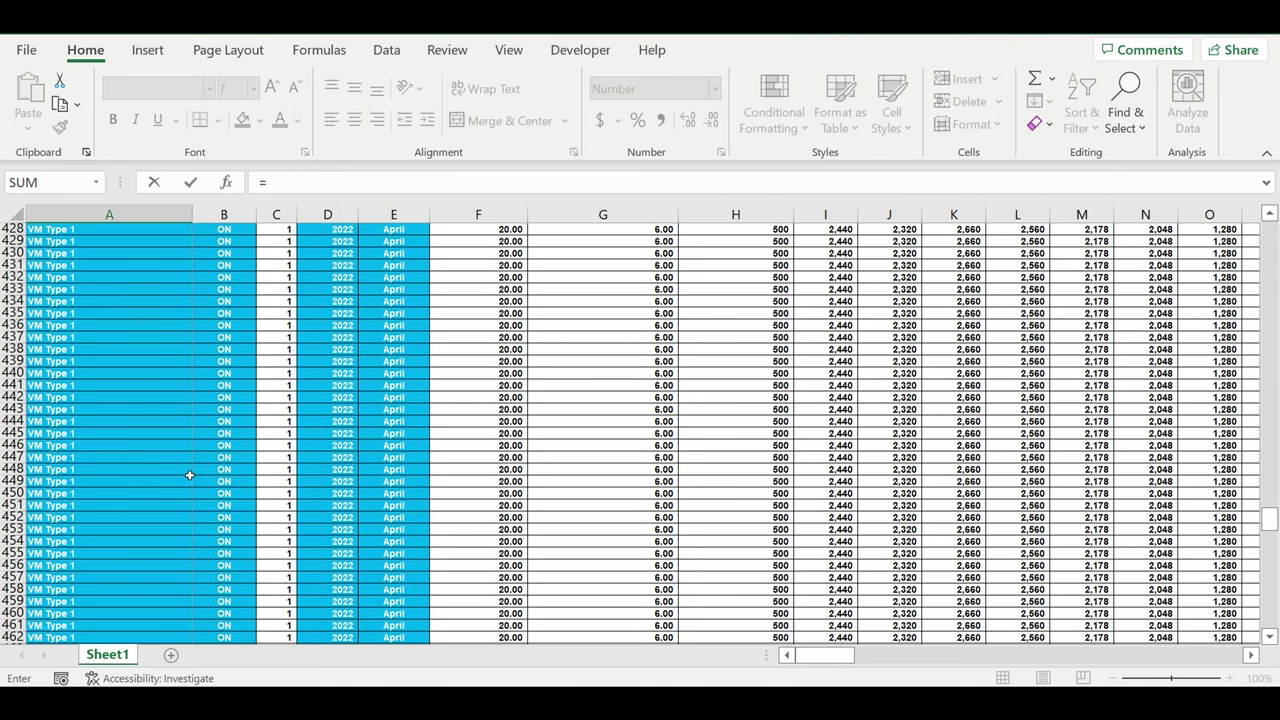
{"action": "scroll", "coordinate": [189, 475], "scroll_direction": "up", "scroll_amount": 10}
{"action": "scroll", "coordinate": [111, 367], "scroll_direction": "up", "scroll_amount": 9}
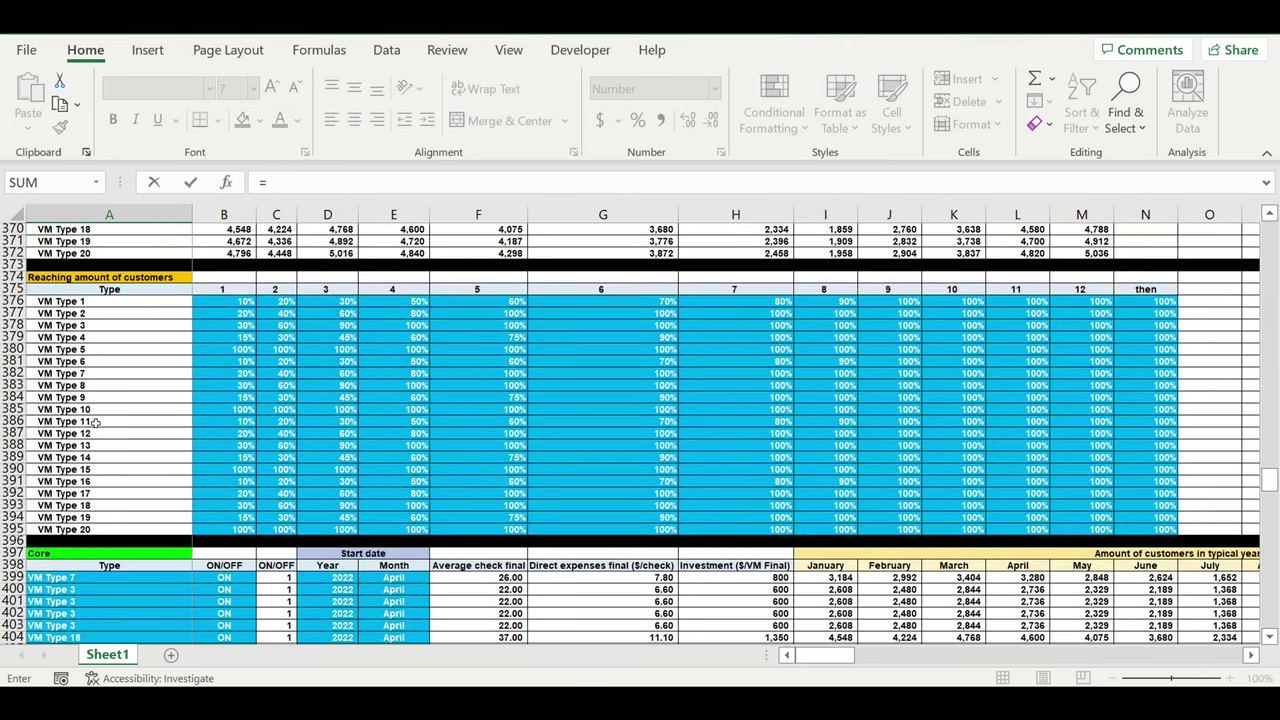
{"action": "left_click", "coordinate": [71, 582]}
{"action": "key", "text": "Return"}
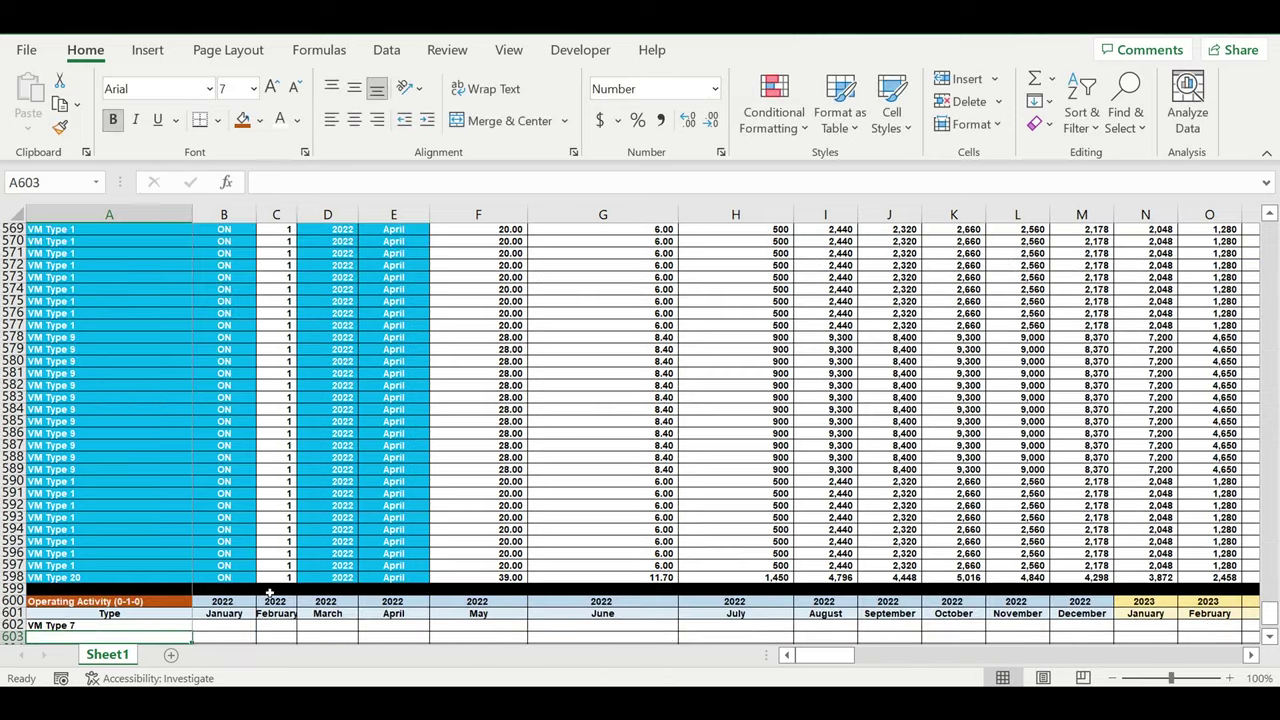
{"action": "scroll", "coordinate": [268, 600], "scroll_direction": "down", "scroll_amount": 9}
{"action": "scroll", "coordinate": [146, 331], "scroll_direction": "down", "scroll_amount": 2}
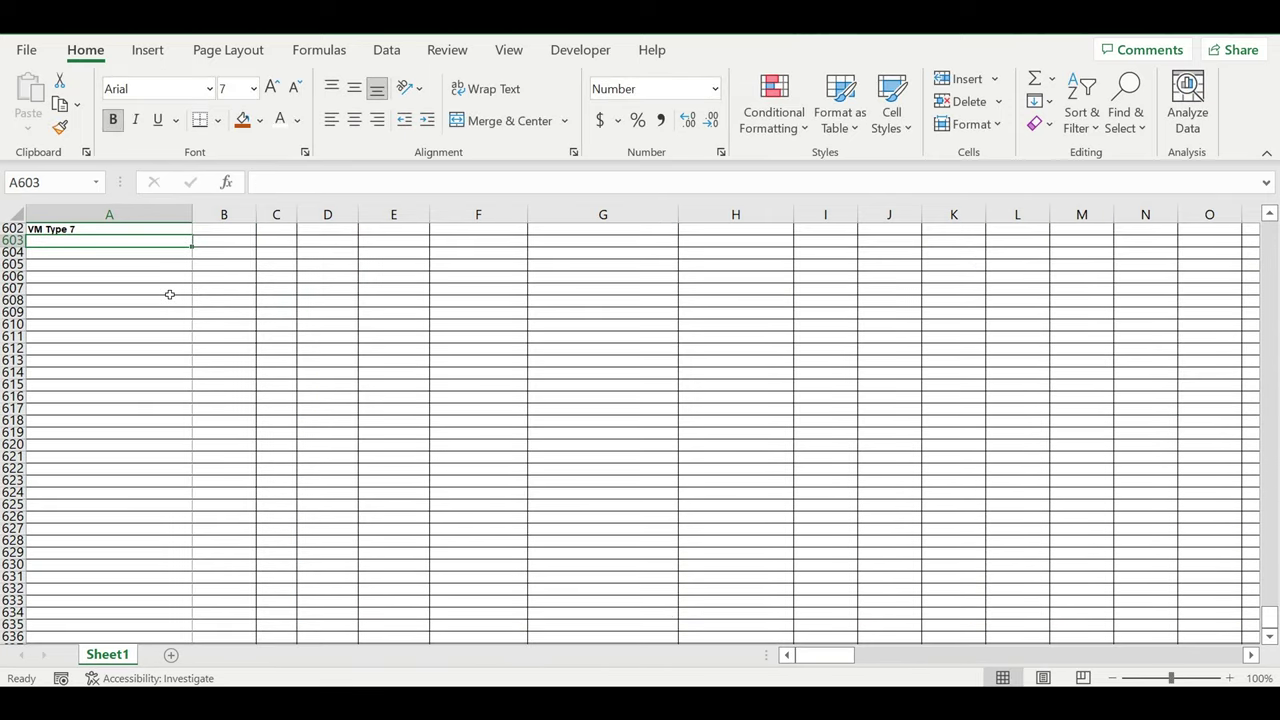
{"action": "scroll", "coordinate": [169, 294], "scroll_direction": "up", "scroll_amount": 2}
{"action": "left_click", "coordinate": [130, 304]}
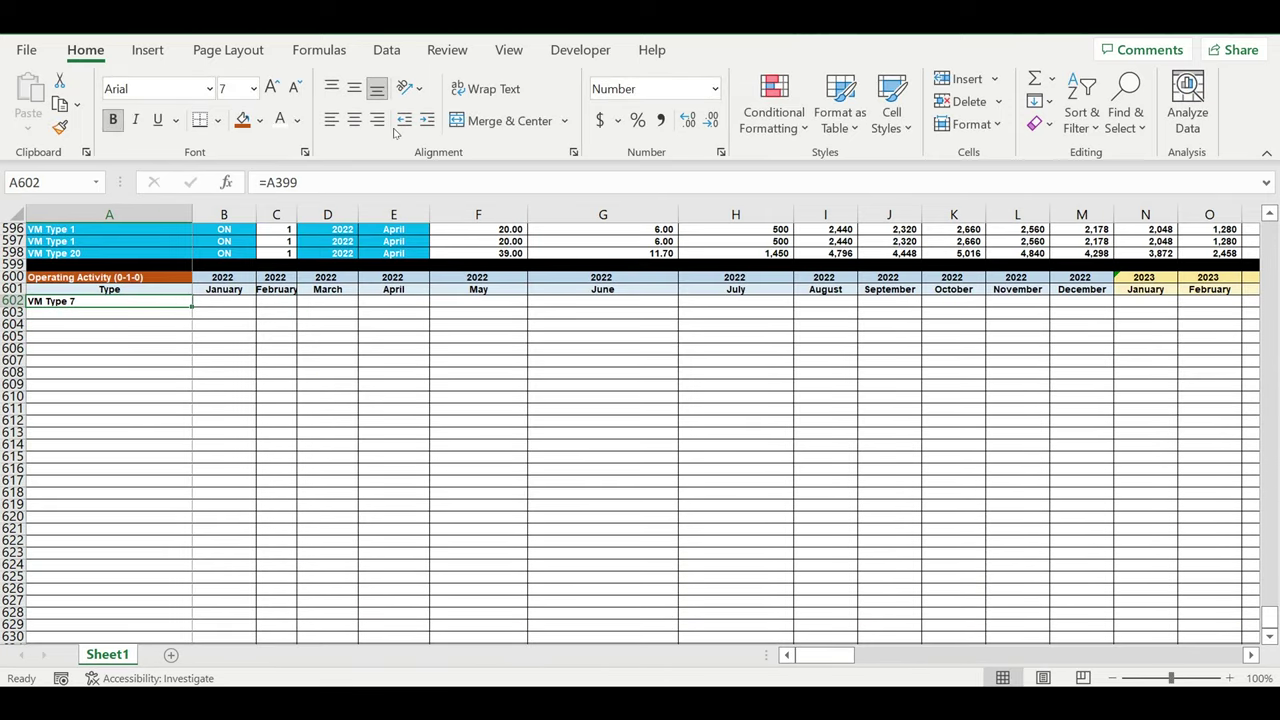
Step: Indent the VM Type 7 label and fill the type link down column A past row 653
{"action": "left_click", "coordinate": [427, 119]}
{"action": "left_click_drag", "start_coordinate": [199, 314], "coordinate": [197, 640]}
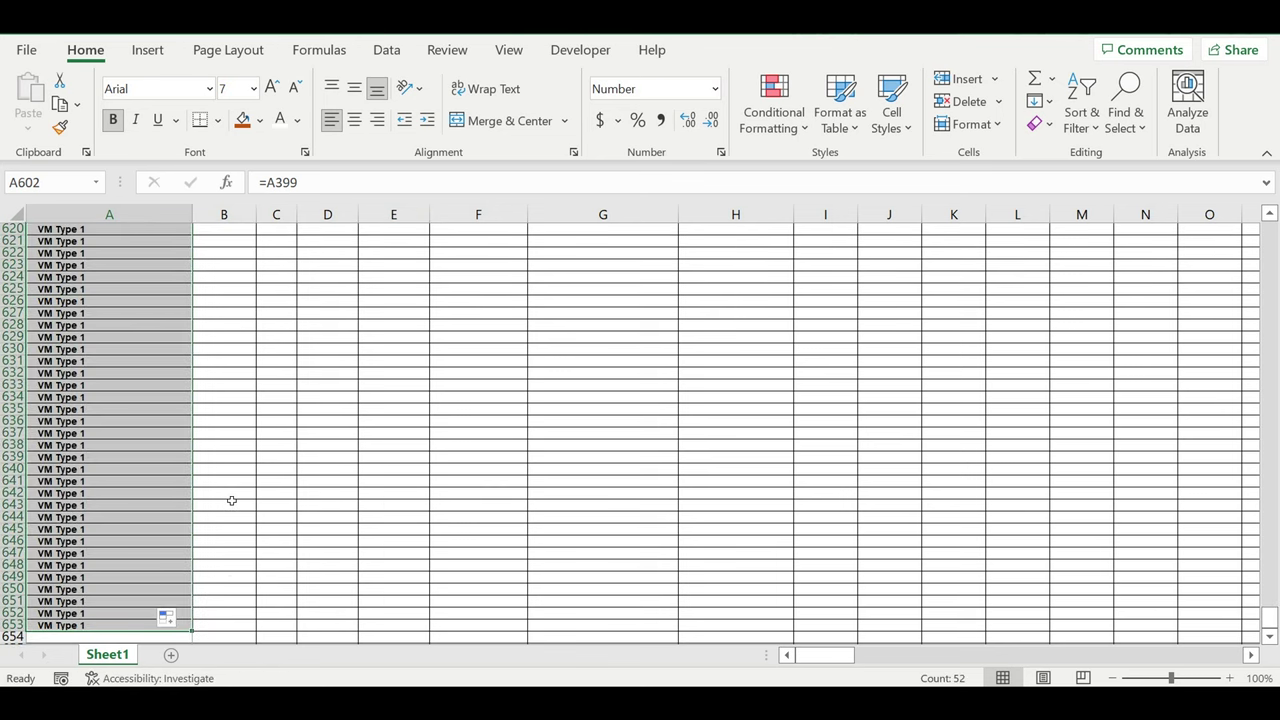
{"action": "scroll", "coordinate": [231, 486], "scroll_direction": "down", "scroll_amount": 4}
{"action": "scroll", "coordinate": [136, 298], "scroll_direction": "down", "scroll_amount": 4}
{"action": "scroll", "coordinate": [136, 298], "scroll_direction": "down", "scroll_amount": 1}
{"action": "left_click", "coordinate": [130, 290]}
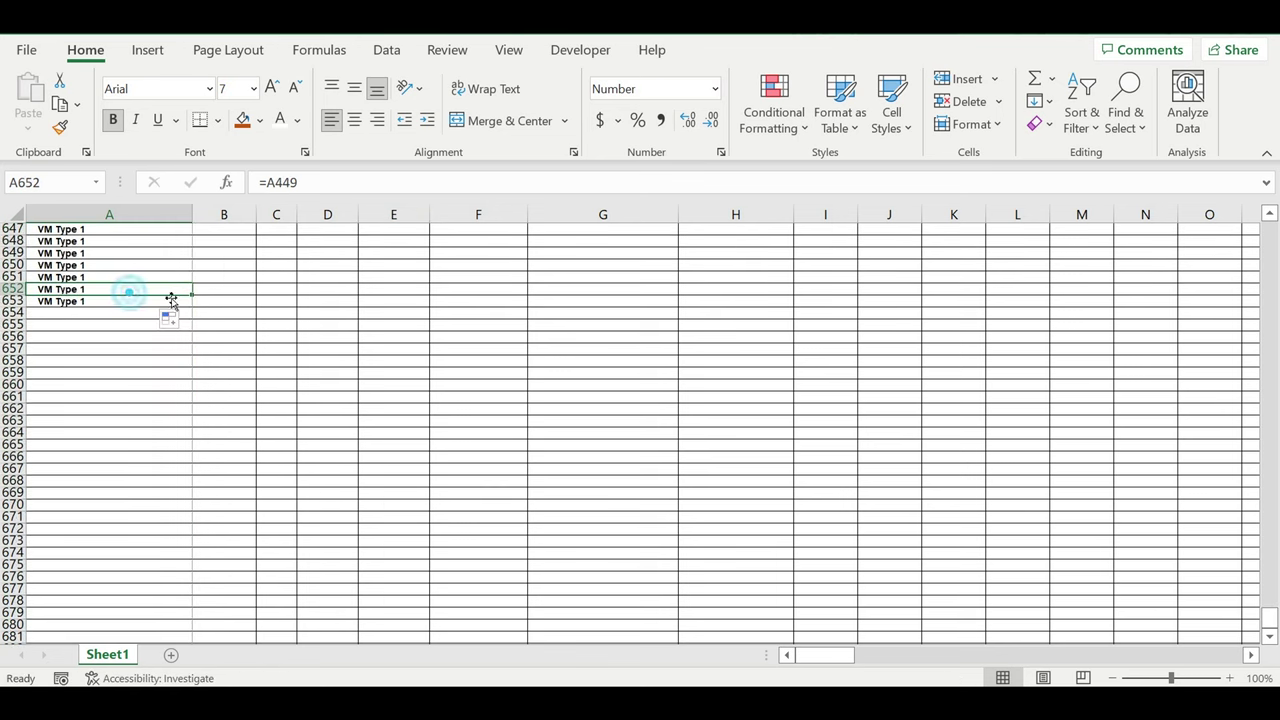
{"action": "left_click_drag", "start_coordinate": [191, 294], "coordinate": [193, 602]}
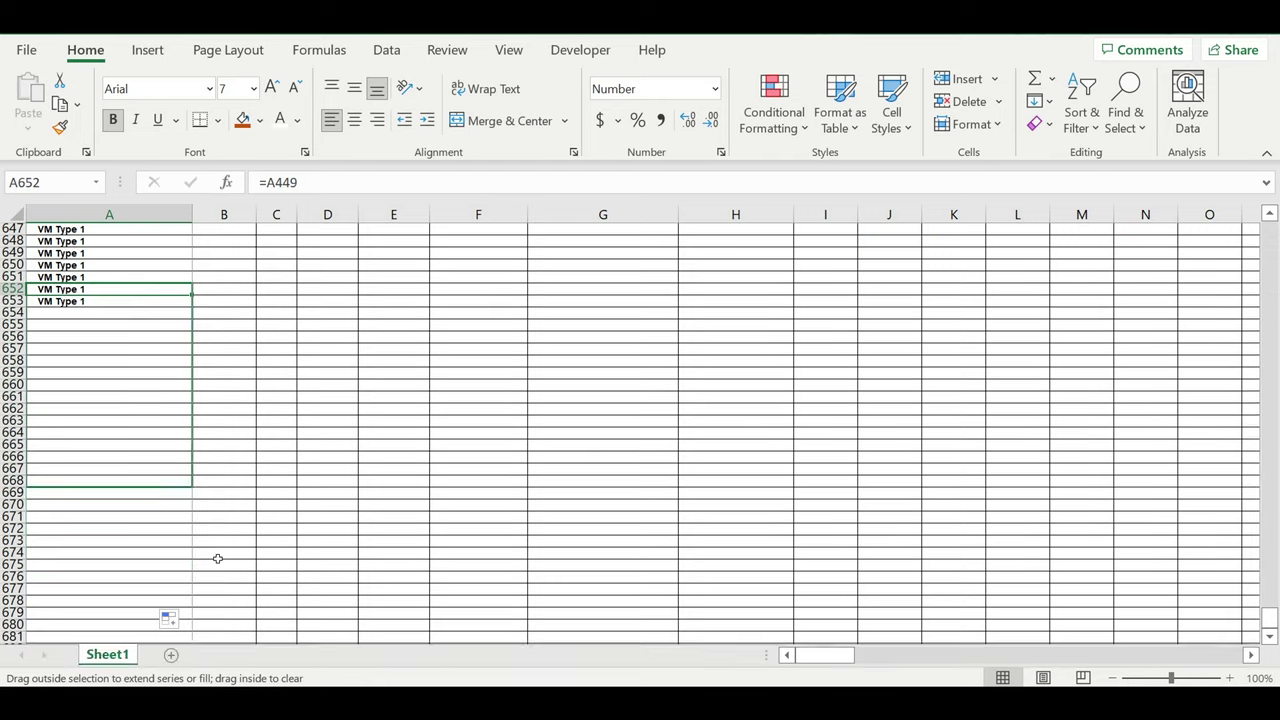
Step: Continue filling the type links down column A through rows 706, 726 and 752
{"action": "scroll", "coordinate": [230, 470], "scroll_direction": "down", "scroll_amount": 4}
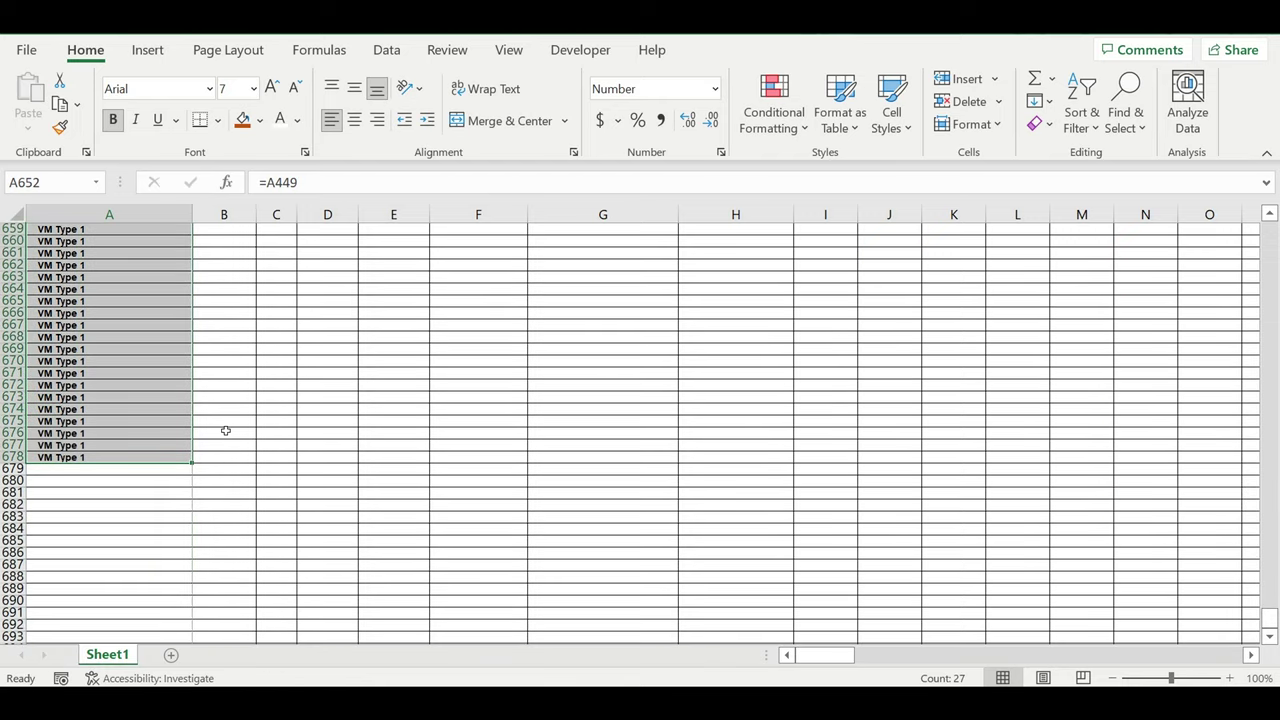
{"action": "scroll", "coordinate": [180, 350], "scroll_direction": "down", "scroll_amount": 2}
{"action": "scroll", "coordinate": [140, 286], "scroll_direction": "down", "scroll_amount": 4}
{"action": "left_click", "coordinate": [154, 242]}
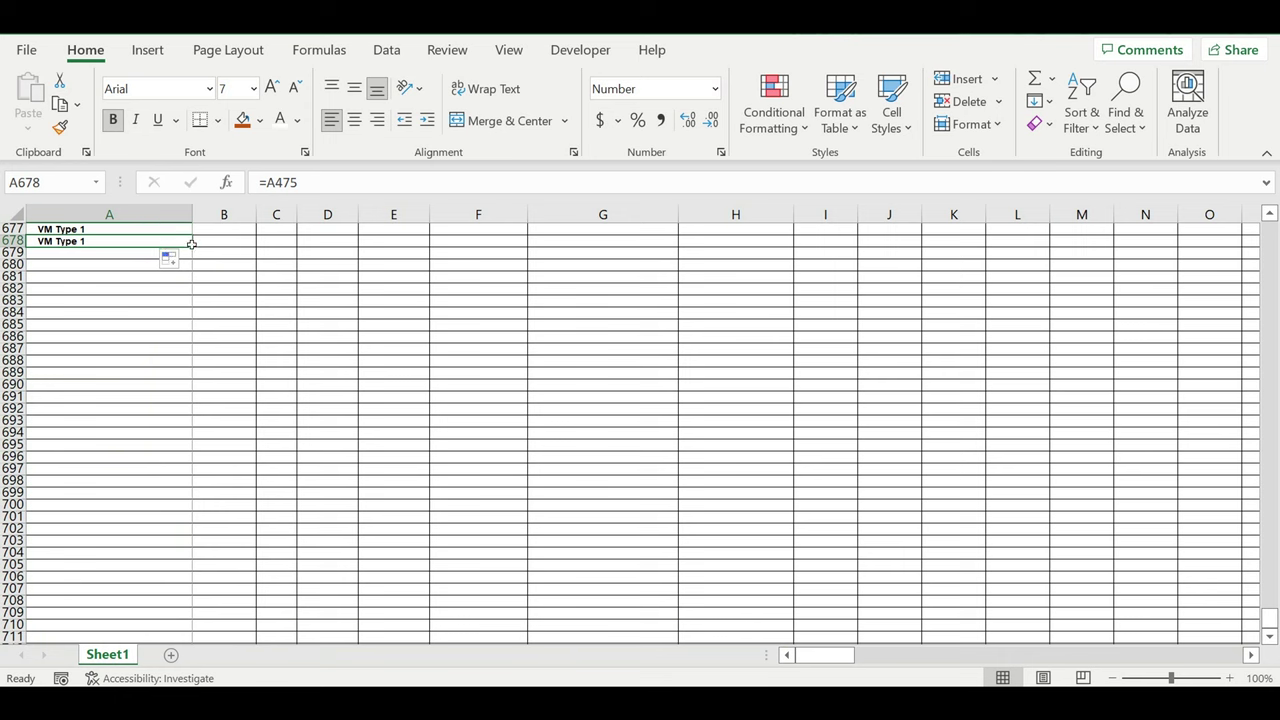
{"action": "left_click_drag", "start_coordinate": [193, 247], "coordinate": [246, 575]}
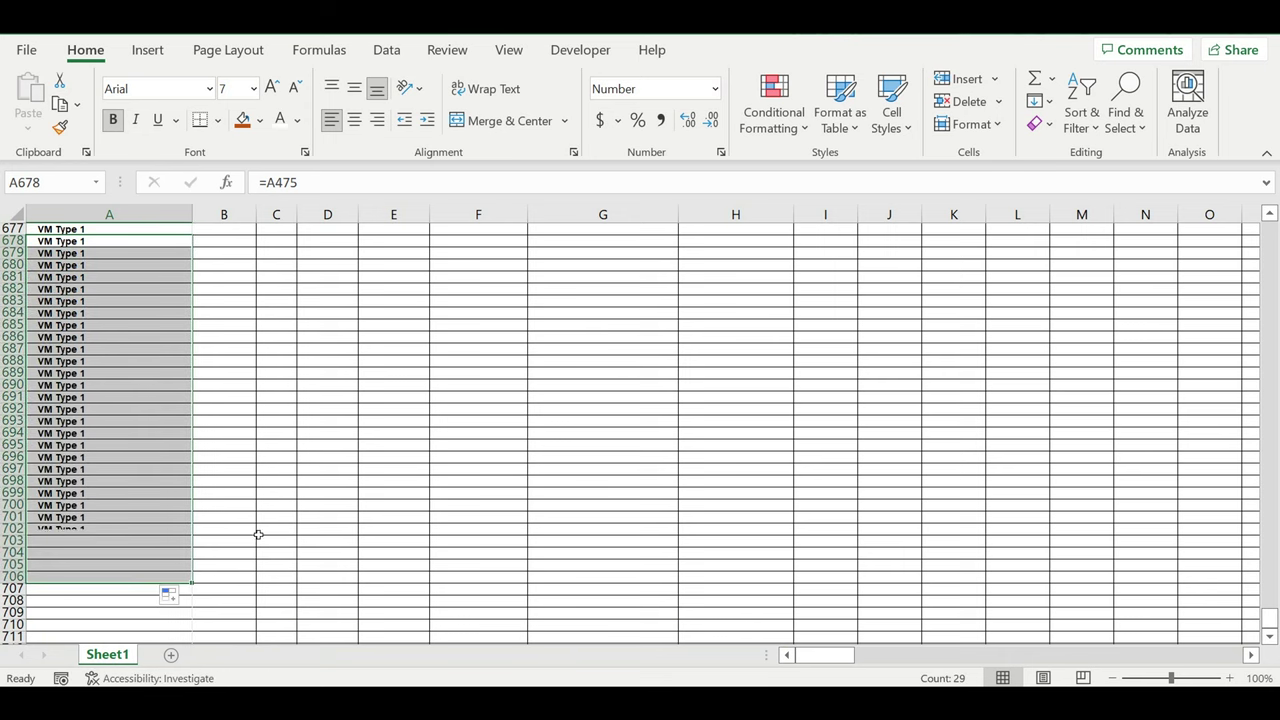
{"action": "scroll", "coordinate": [224, 481], "scroll_direction": "down", "scroll_amount": 4}
{"action": "scroll", "coordinate": [224, 481], "scroll_direction": "down", "scroll_amount": 1}
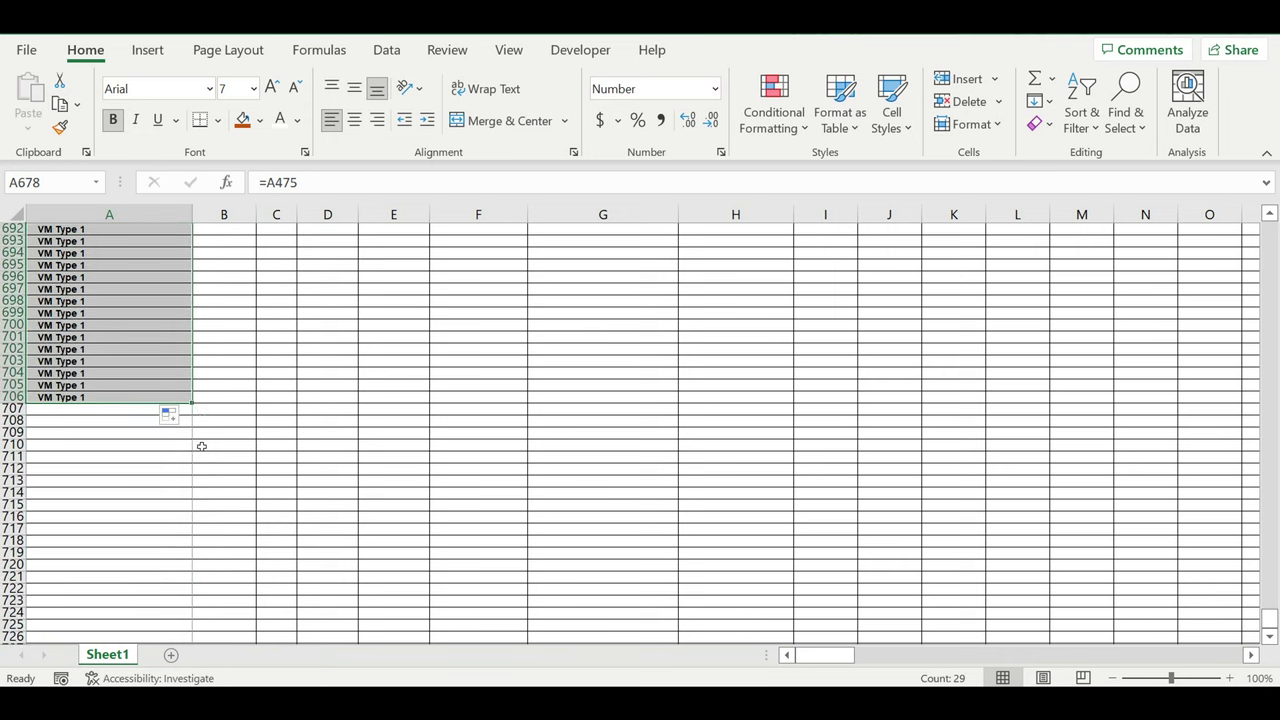
{"action": "left_click_drag", "start_coordinate": [196, 411], "coordinate": [253, 516]}
{"action": "scroll", "coordinate": [250, 515], "scroll_direction": "down", "scroll_amount": 4}
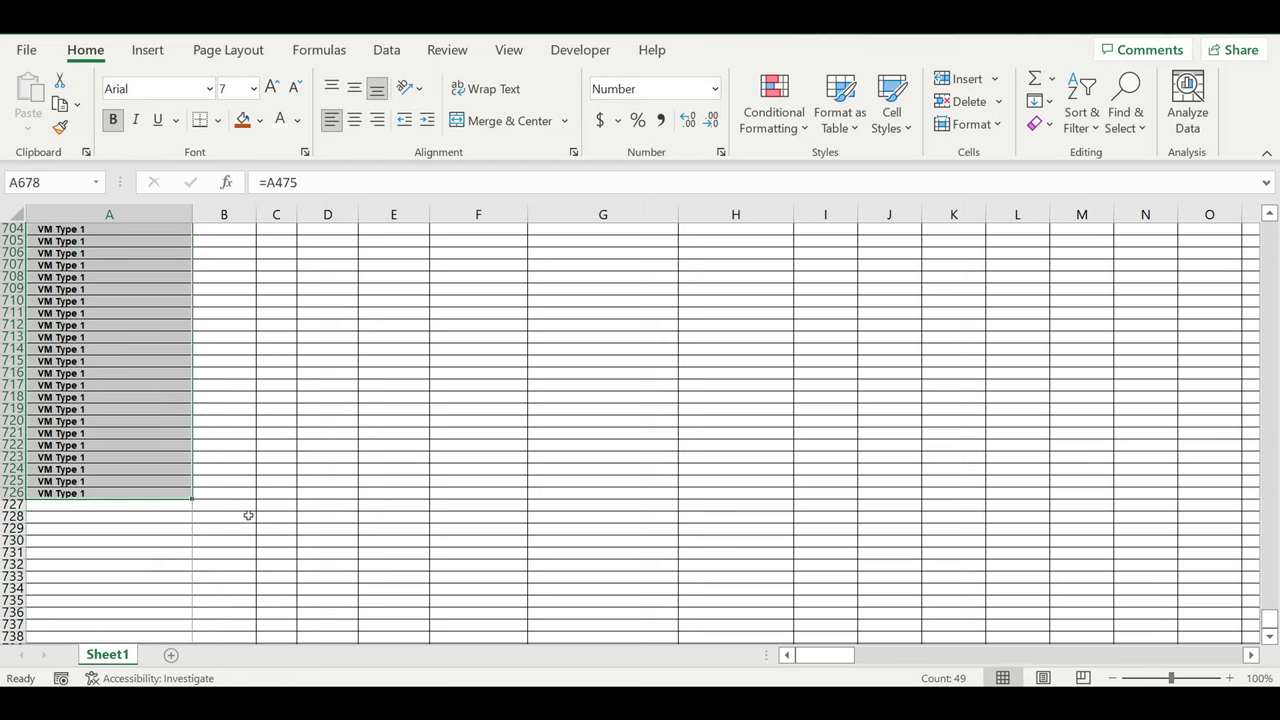
{"action": "scroll", "coordinate": [246, 516], "scroll_direction": "down", "scroll_amount": 3}
{"action": "scroll", "coordinate": [186, 387], "scroll_direction": "down", "scroll_amount": 3}
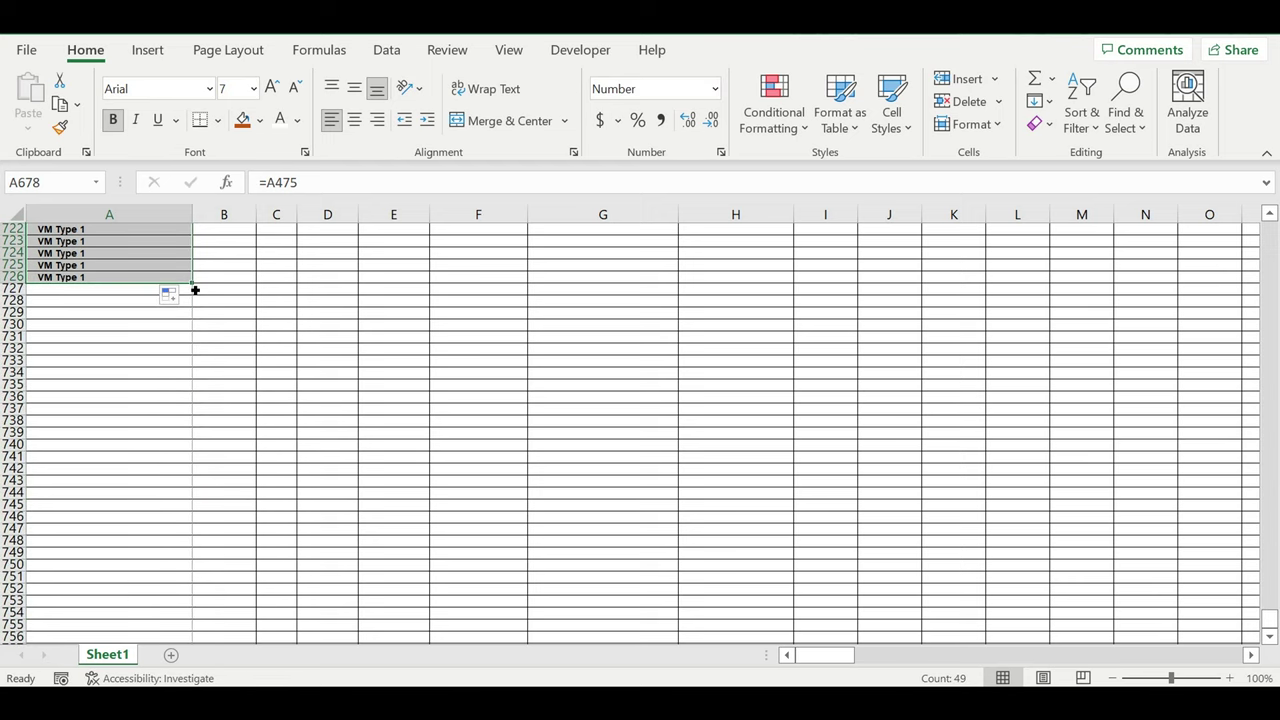
{"action": "left_click_drag", "start_coordinate": [195, 290], "coordinate": [287, 573]}
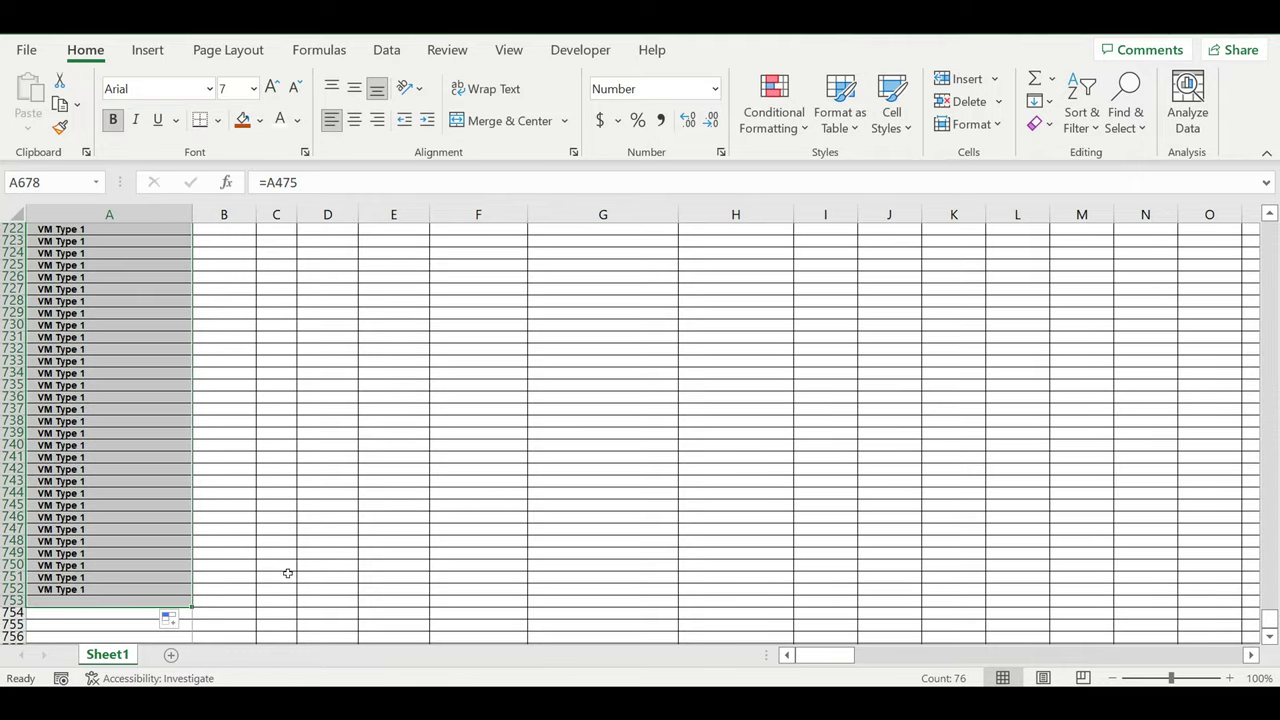
Step: Extend the type links down to row 810 and select overshoot rows 802–812
{"action": "scroll", "coordinate": [228, 498], "scroll_direction": "down", "scroll_amount": 1}
{"action": "scroll", "coordinate": [220, 460], "scroll_direction": "down", "scroll_amount": 5}
{"action": "scroll", "coordinate": [214, 380], "scroll_direction": "down", "scroll_amount": 3}
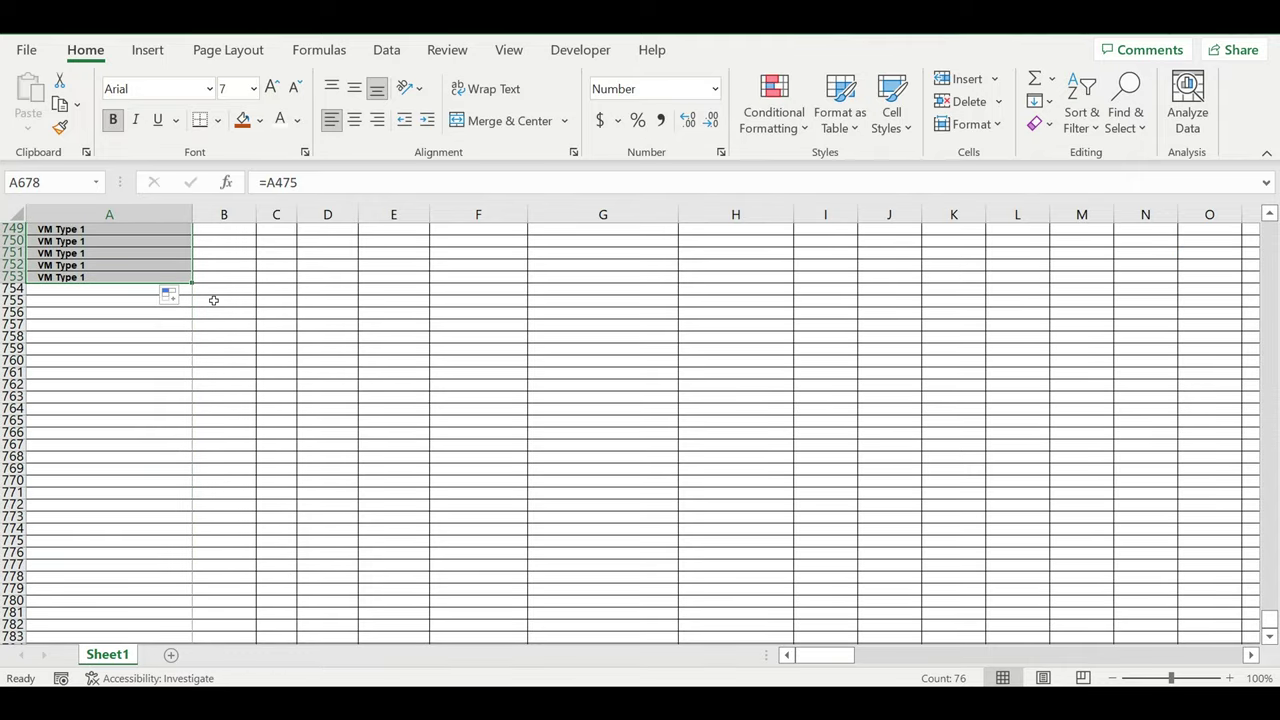
{"action": "left_click_drag", "start_coordinate": [195, 290], "coordinate": [200, 589]}
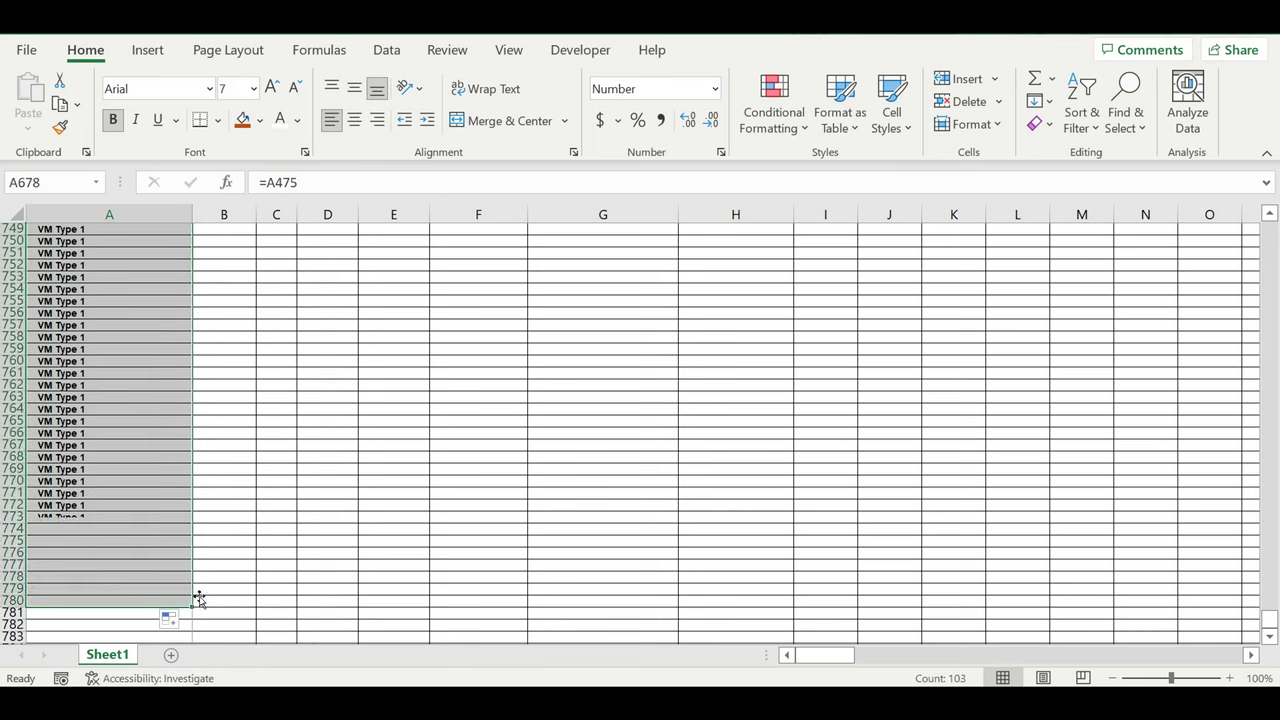
{"action": "scroll", "coordinate": [194, 511], "scroll_direction": "down", "scroll_amount": 5}
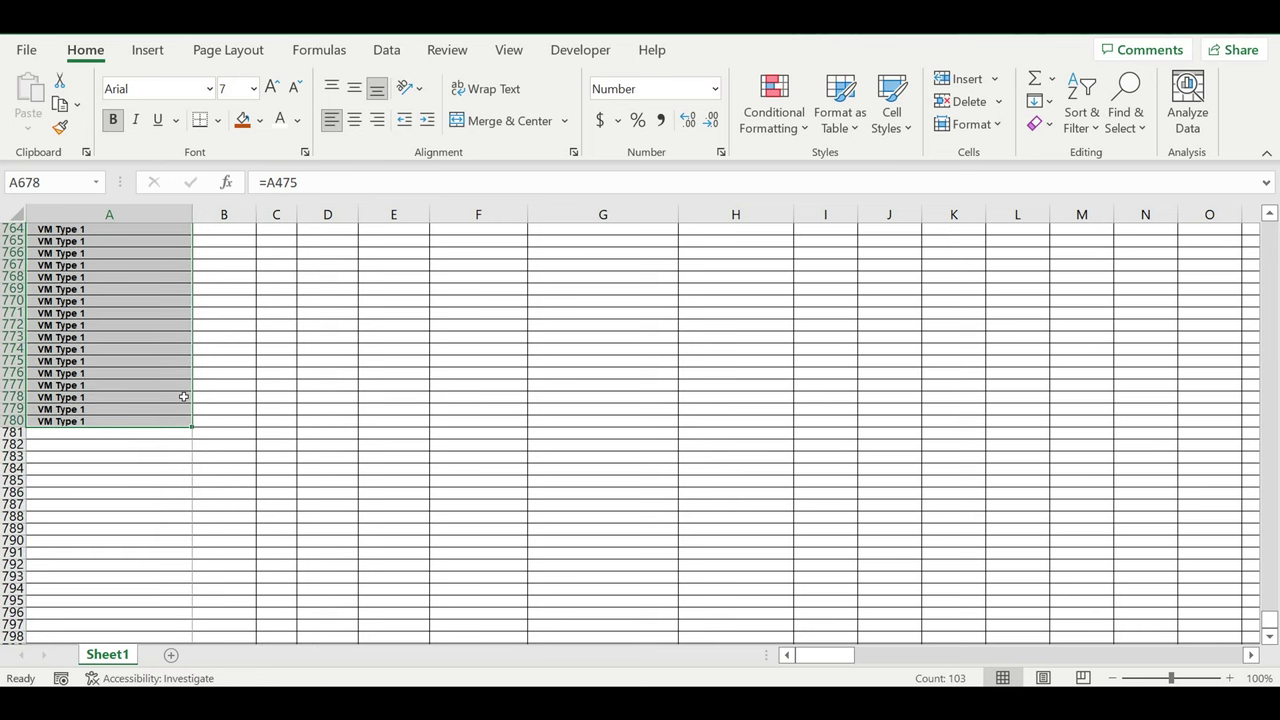
{"action": "scroll", "coordinate": [190, 360], "scroll_direction": "down", "scroll_amount": 5}
{"action": "left_click_drag", "start_coordinate": [199, 253], "coordinate": [197, 605]}
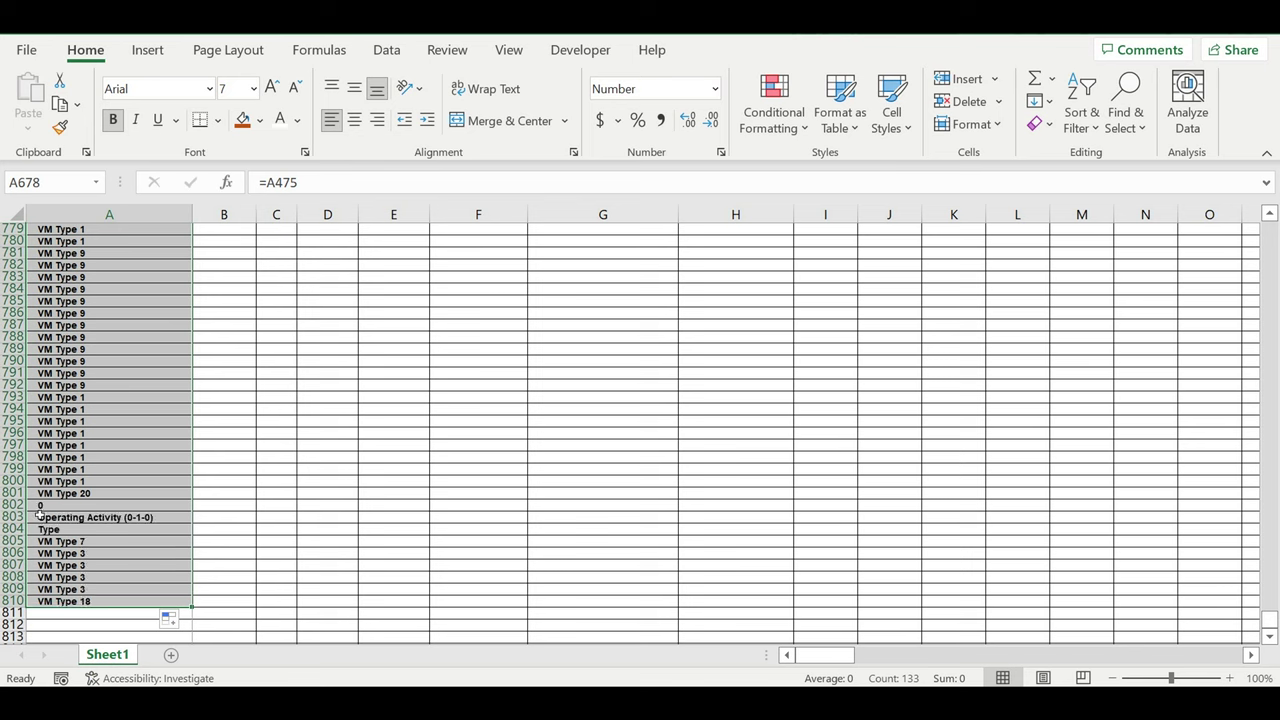
{"action": "left_click_drag", "start_coordinate": [9, 505], "coordinate": [14, 626]}
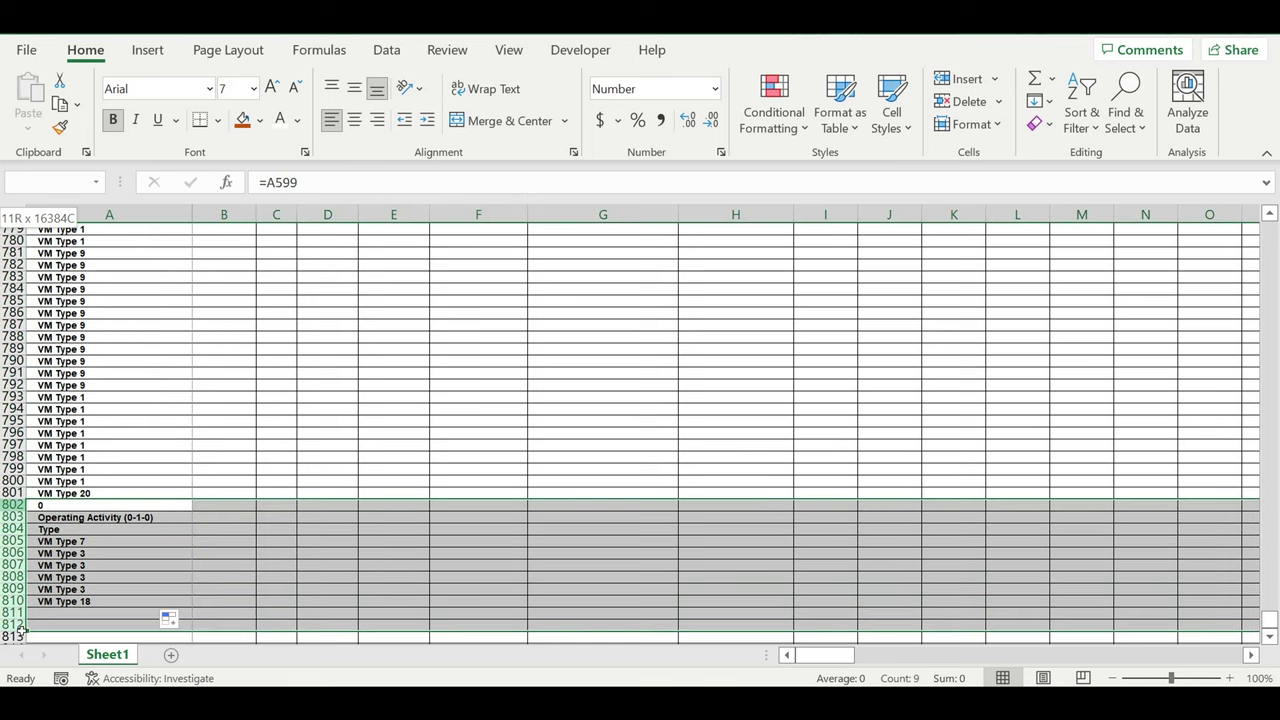
Step: Clear the contents of rows 802–812 and give row 802 a black fill
{"action": "key", "text": "Delete"}
{"action": "left_click", "coordinate": [12, 505]}
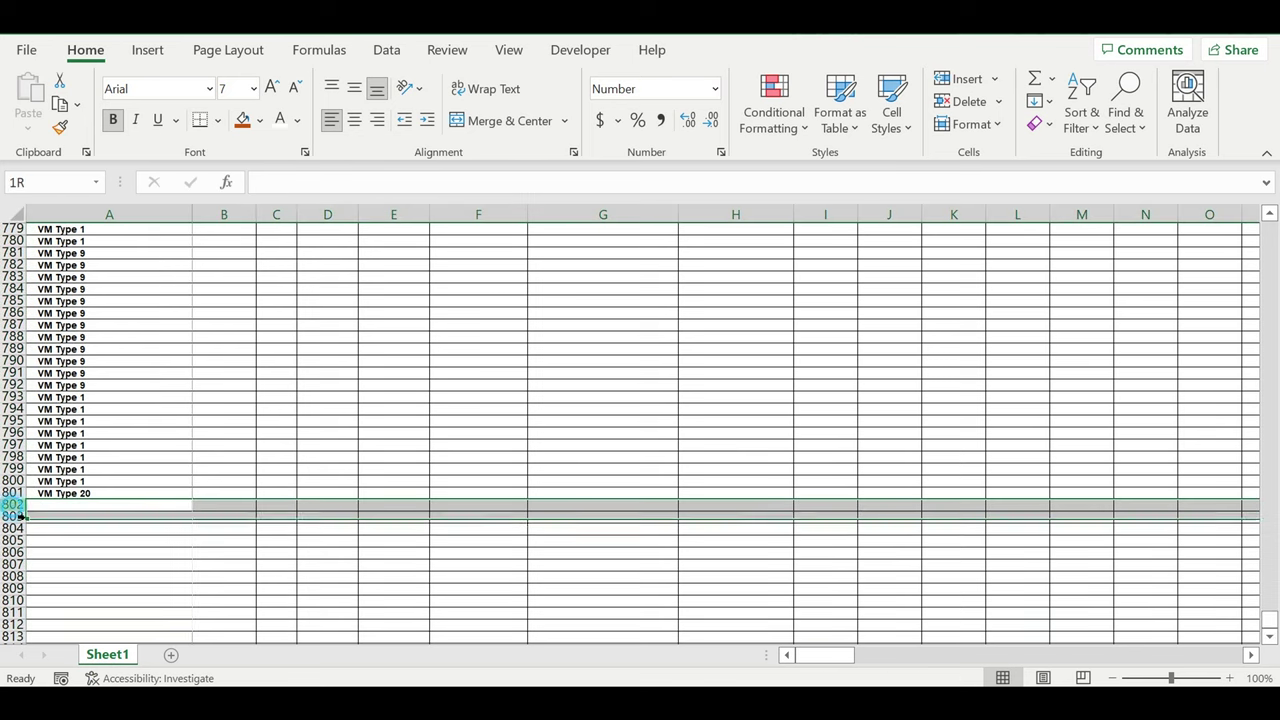
{"action": "left_click", "coordinate": [259, 120]}
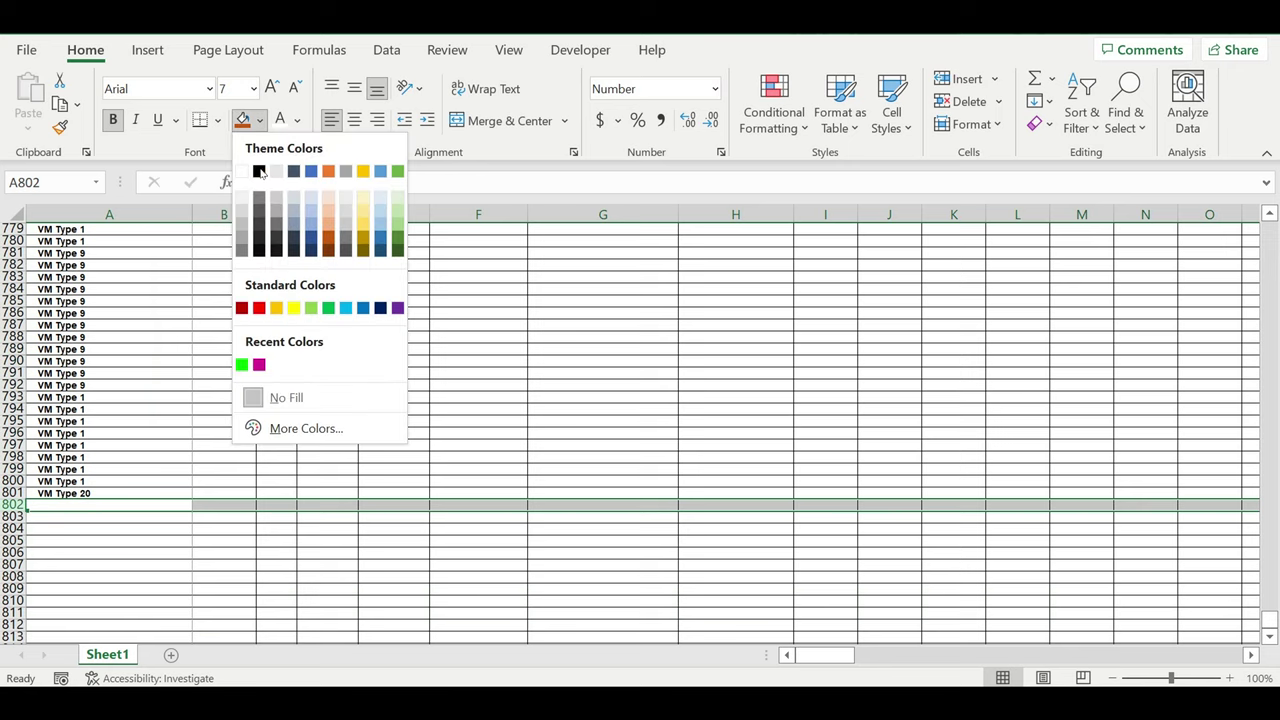
{"action": "left_click", "coordinate": [259, 171]}
{"action": "left_click", "coordinate": [318, 362]}
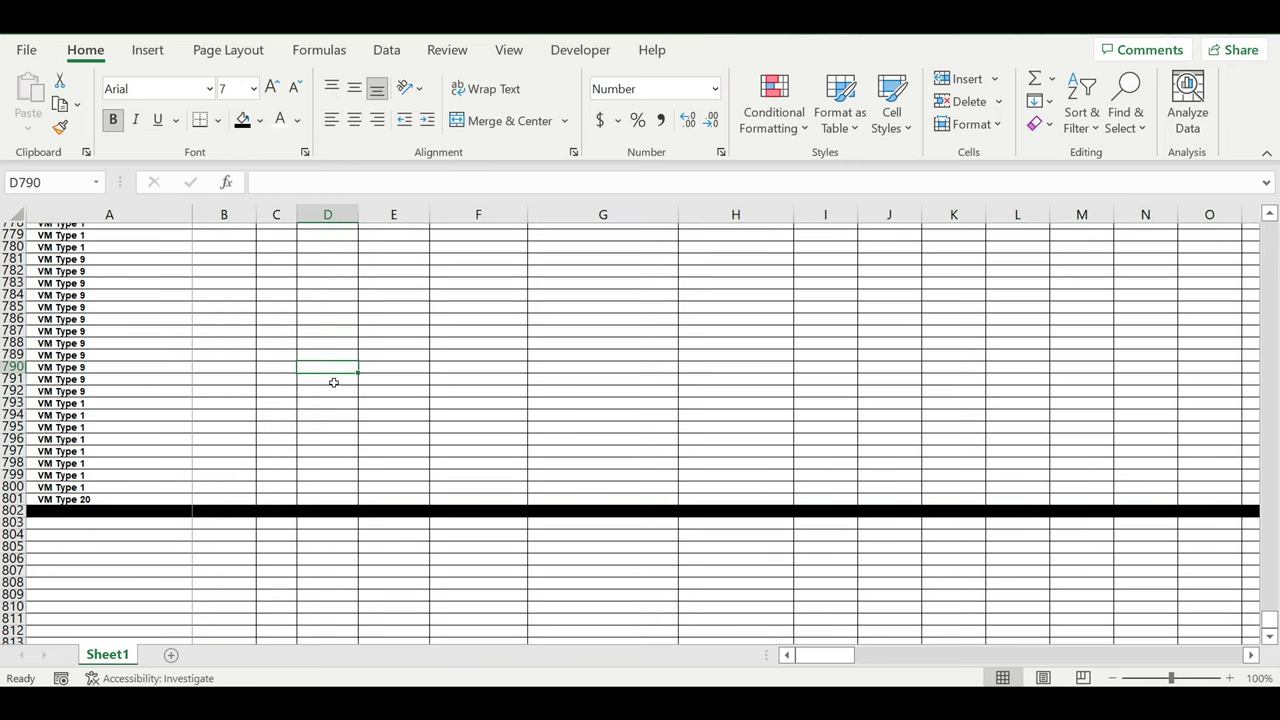
Step: Scroll back up to the Operating Activity header at row 600
{"action": "scroll", "coordinate": [334, 385], "scroll_direction": "up", "scroll_amount": 10}
{"action": "scroll", "coordinate": [334, 388], "scroll_direction": "up", "scroll_amount": 4}
{"action": "scroll", "coordinate": [332, 388], "scroll_direction": "up", "scroll_amount": 6}
{"action": "scroll", "coordinate": [331, 388], "scroll_direction": "up", "scroll_amount": 7}
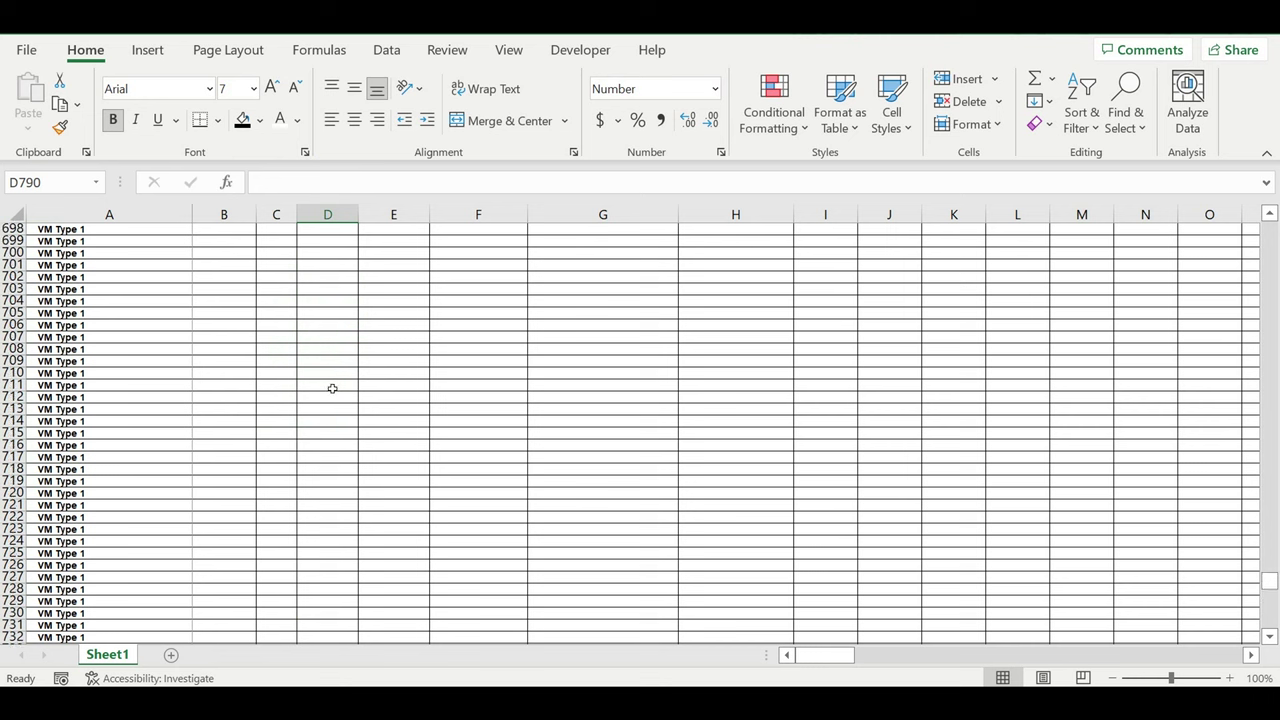
{"action": "scroll", "coordinate": [330, 400], "scroll_direction": "up", "scroll_amount": 11}
{"action": "scroll", "coordinate": [352, 455], "scroll_direction": "up", "scroll_amount": 8}
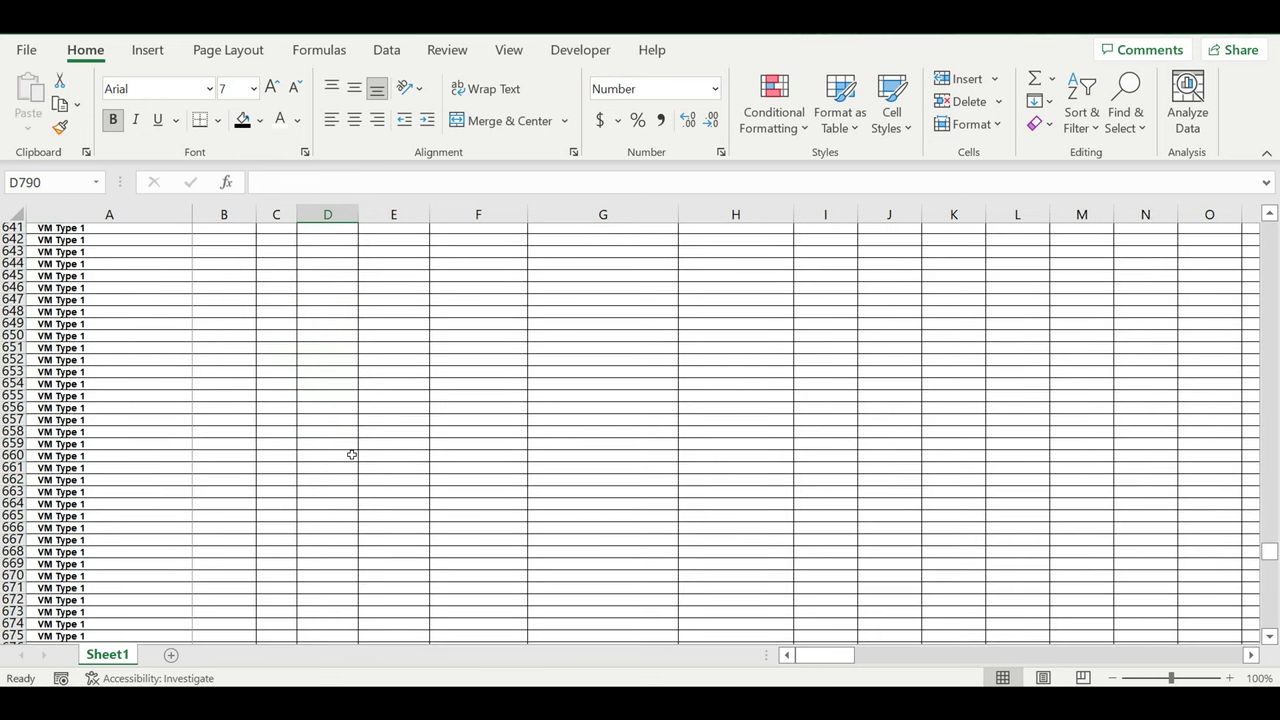
{"action": "scroll", "coordinate": [351, 453], "scroll_direction": "up", "scroll_amount": 7}
{"action": "scroll", "coordinate": [345, 452], "scroll_direction": "up", "scroll_amount": 18}
{"action": "scroll", "coordinate": [343, 452], "scroll_direction": "down", "scroll_amount": 3}
{"action": "scroll", "coordinate": [300, 470], "scroll_direction": "down", "scroll_amount": 7}
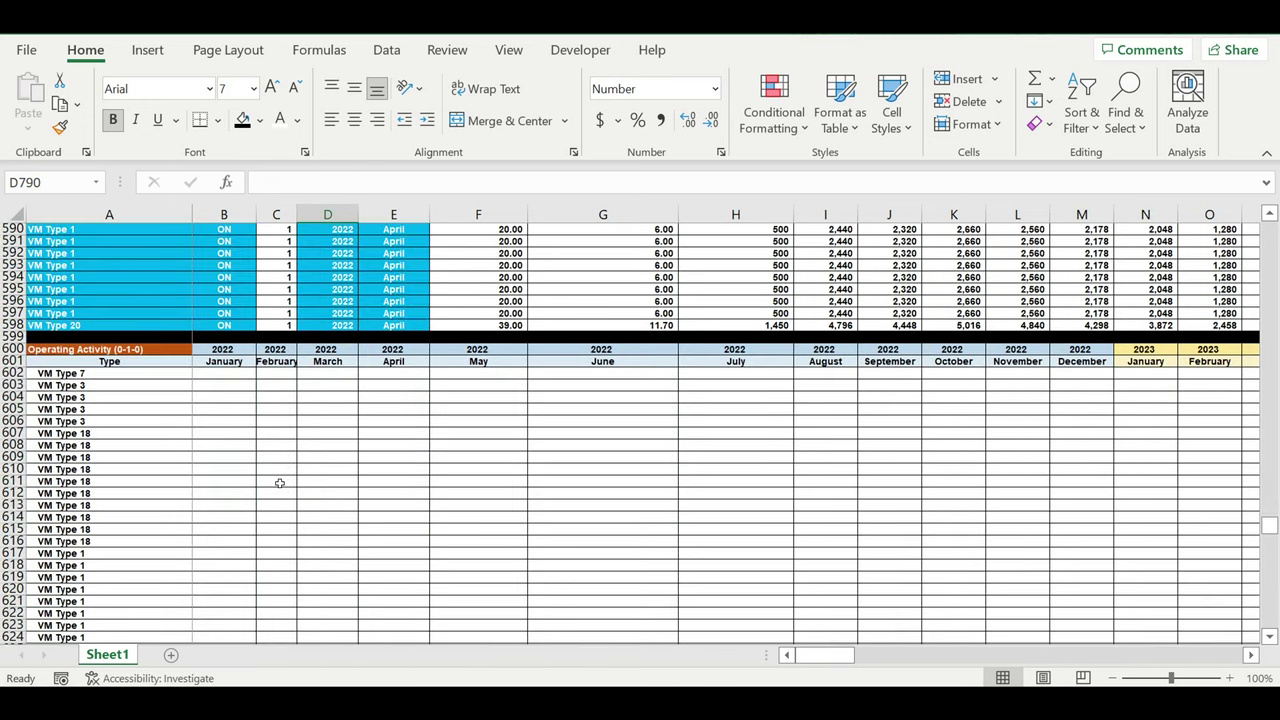
Step: Start B602's =IF(AND( formula comparing year header B$600 with VM Type 7's start year $D399
{"action": "left_click", "coordinate": [242, 375]}
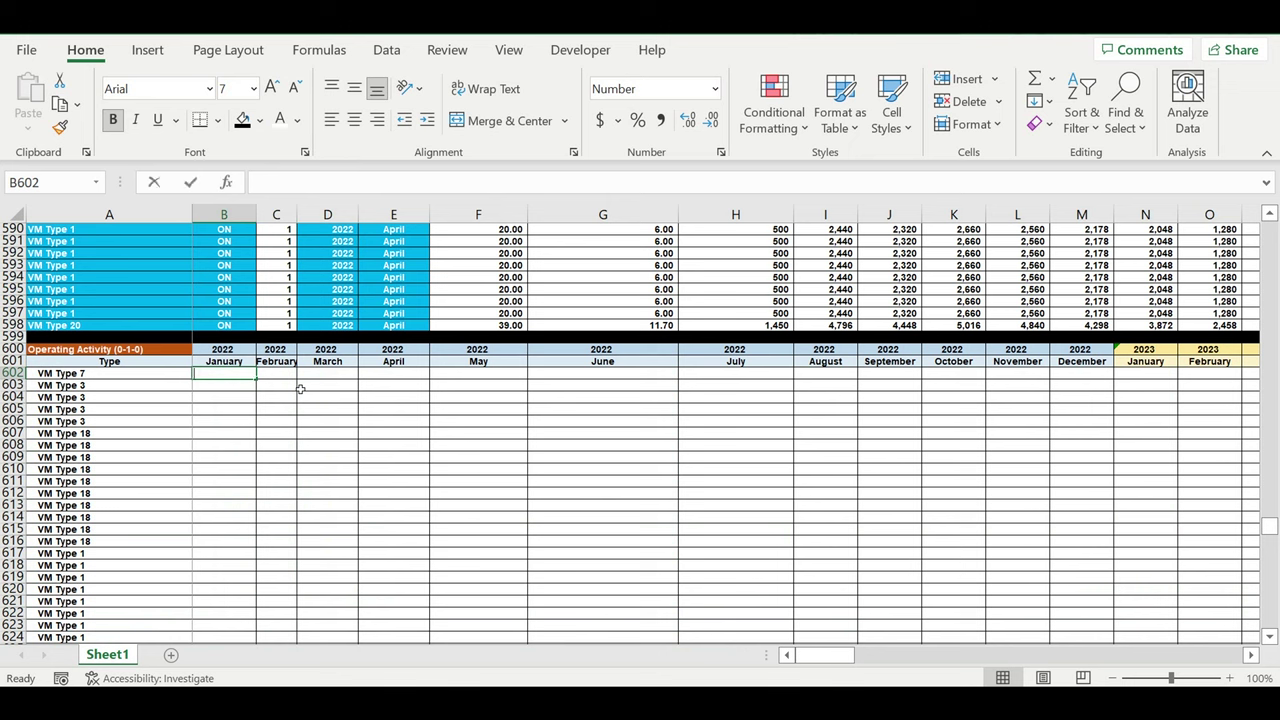
{"action": "type", "text": "=if("}
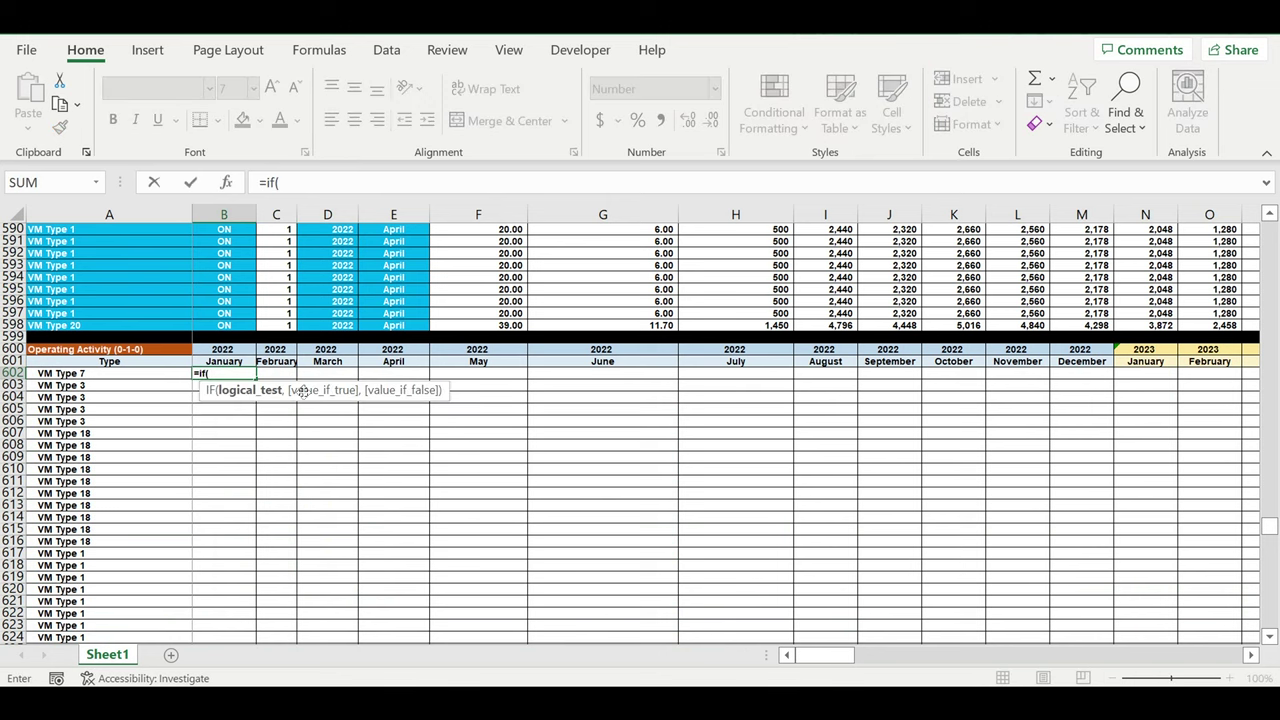
{"action": "type", "text": "and("}
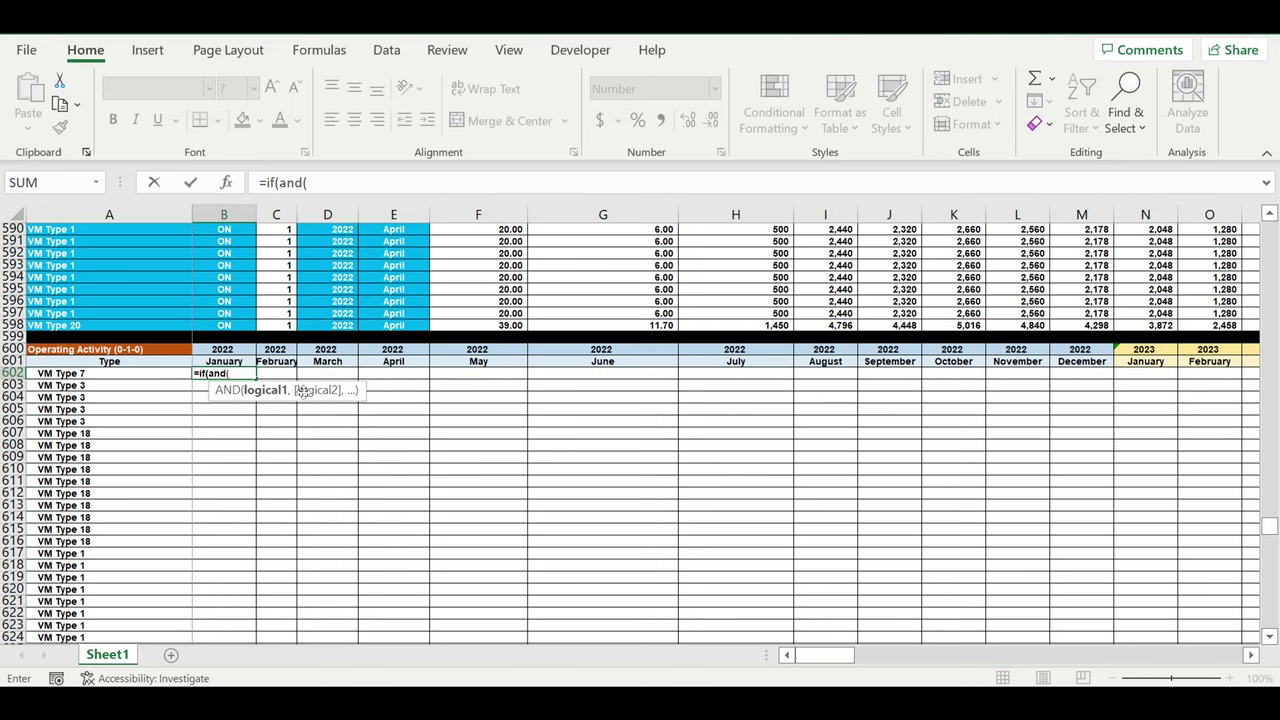
{"action": "left_click", "coordinate": [223, 350]}
{"action": "key", "text": "F4"}
{"action": "key", "text": "F4"}
{"action": "key", "text": "F4"}
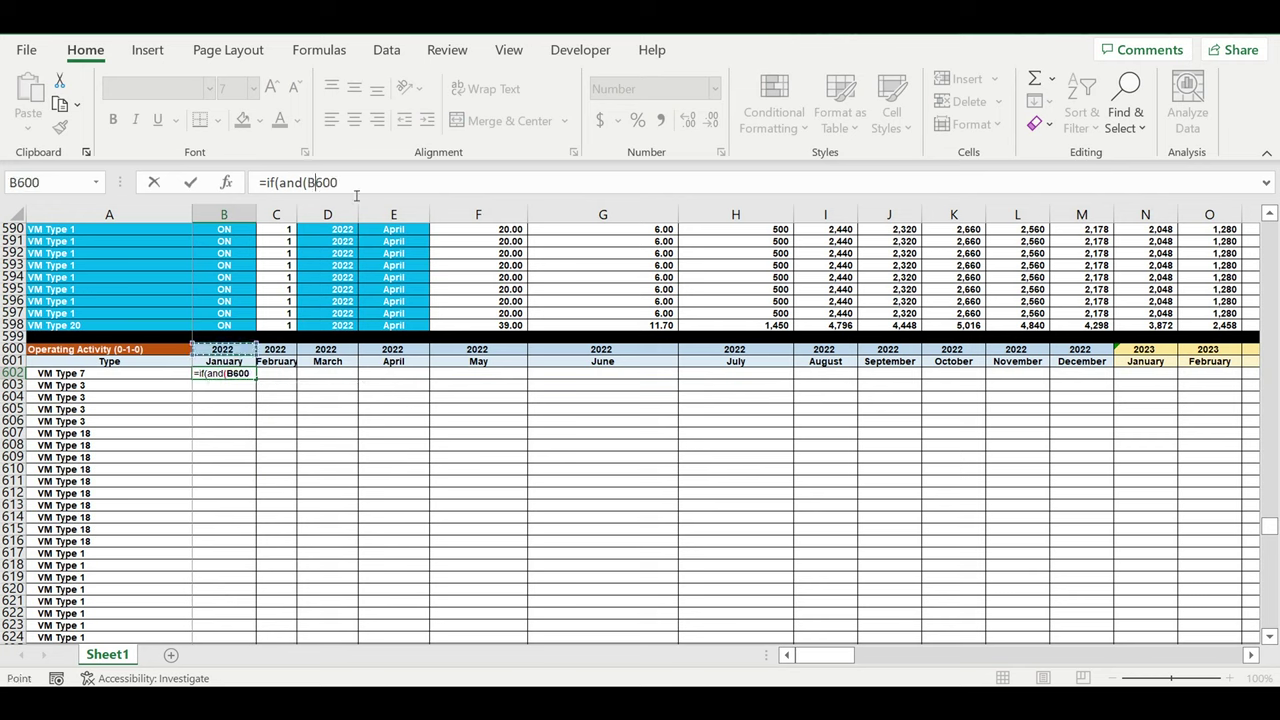
{"action": "key", "text": "F4"}
{"action": "type", "text": "$600"}
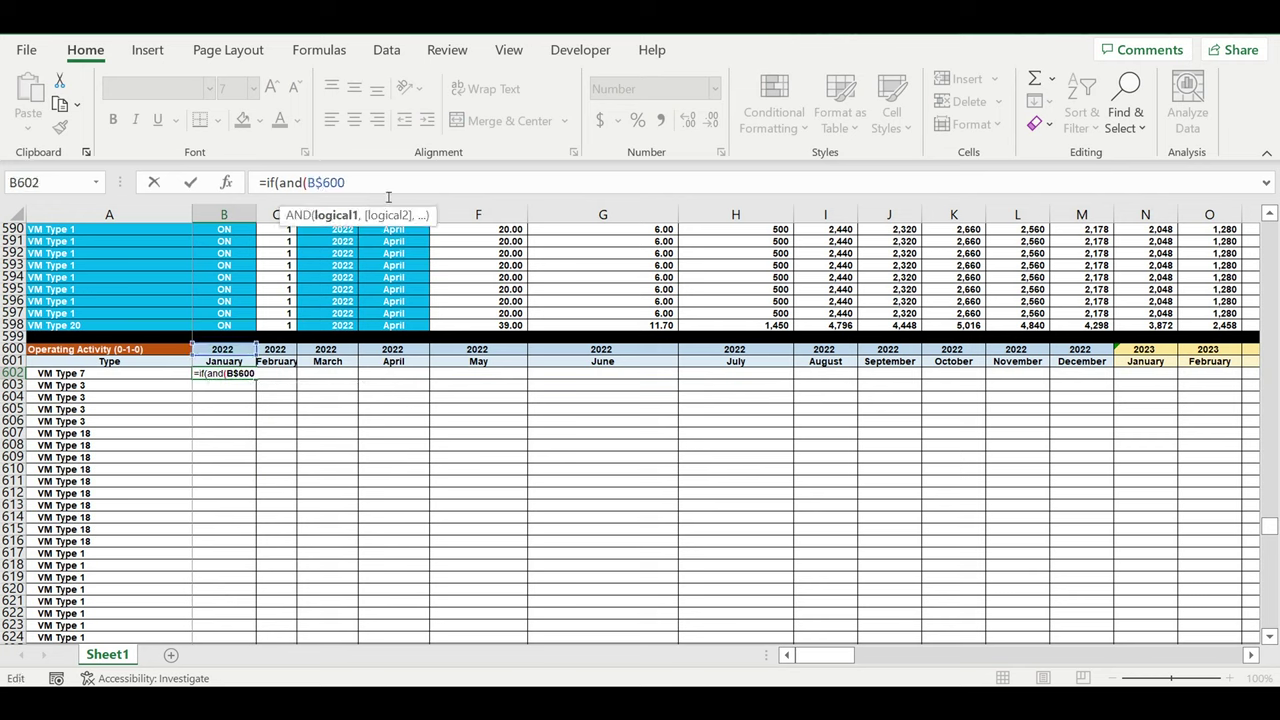
{"action": "type", "text": "="}
{"action": "scroll", "coordinate": [428, 390], "scroll_direction": "up", "scroll_amount": 4}
{"action": "scroll", "coordinate": [428, 390], "scroll_direction": "up", "scroll_amount": 8}
{"action": "scroll", "coordinate": [430, 386], "scroll_direction": "up", "scroll_amount": 8}
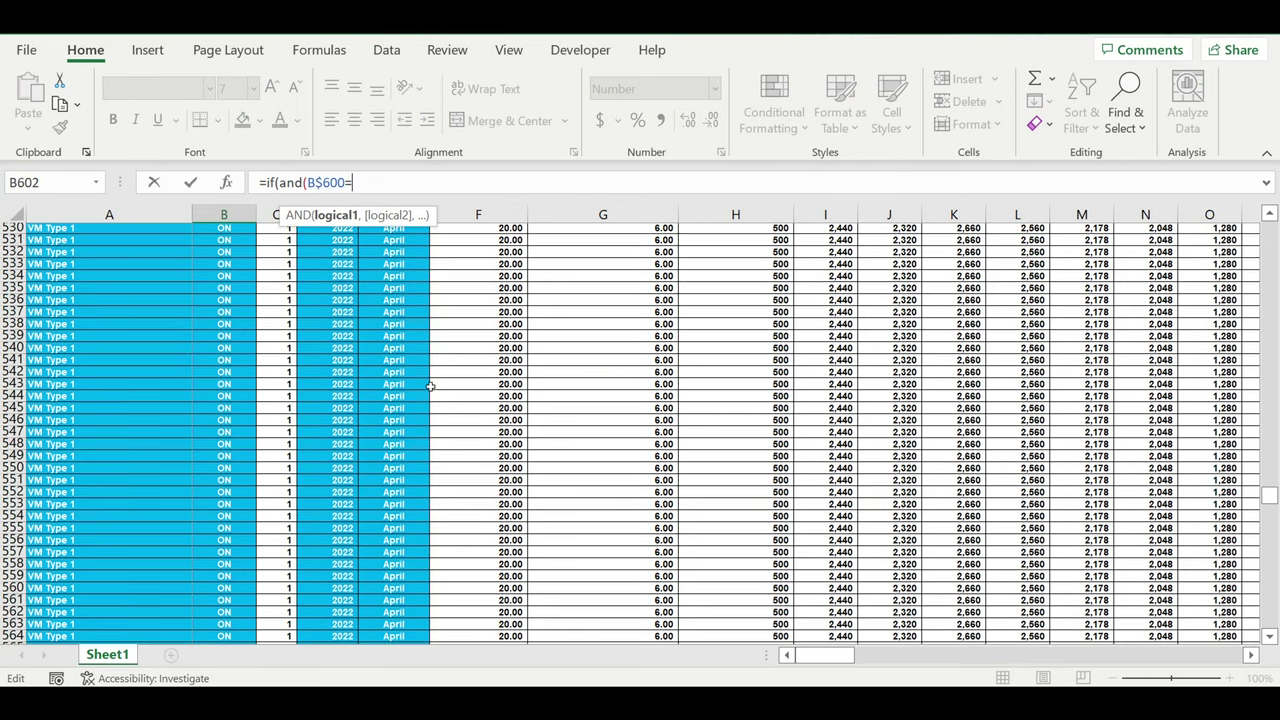
{"action": "scroll", "coordinate": [430, 386], "scroll_direction": "up", "scroll_amount": 5}
{"action": "scroll", "coordinate": [437, 396], "scroll_direction": "up", "scroll_amount": 13}
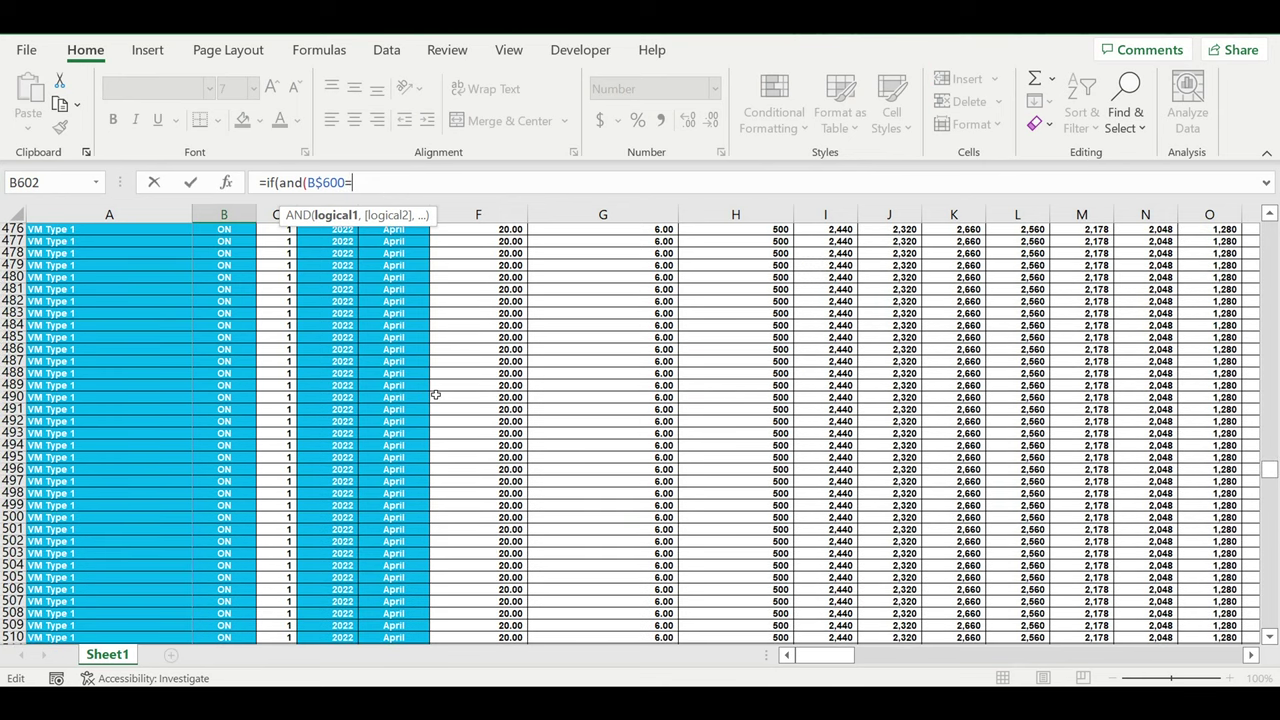
{"action": "scroll", "coordinate": [436, 395], "scroll_direction": "up", "scroll_amount": 20}
{"action": "scroll", "coordinate": [436, 395], "scroll_direction": "up", "scroll_amount": 2}
{"action": "scroll", "coordinate": [430, 390], "scroll_direction": "up", "scroll_amount": 11}
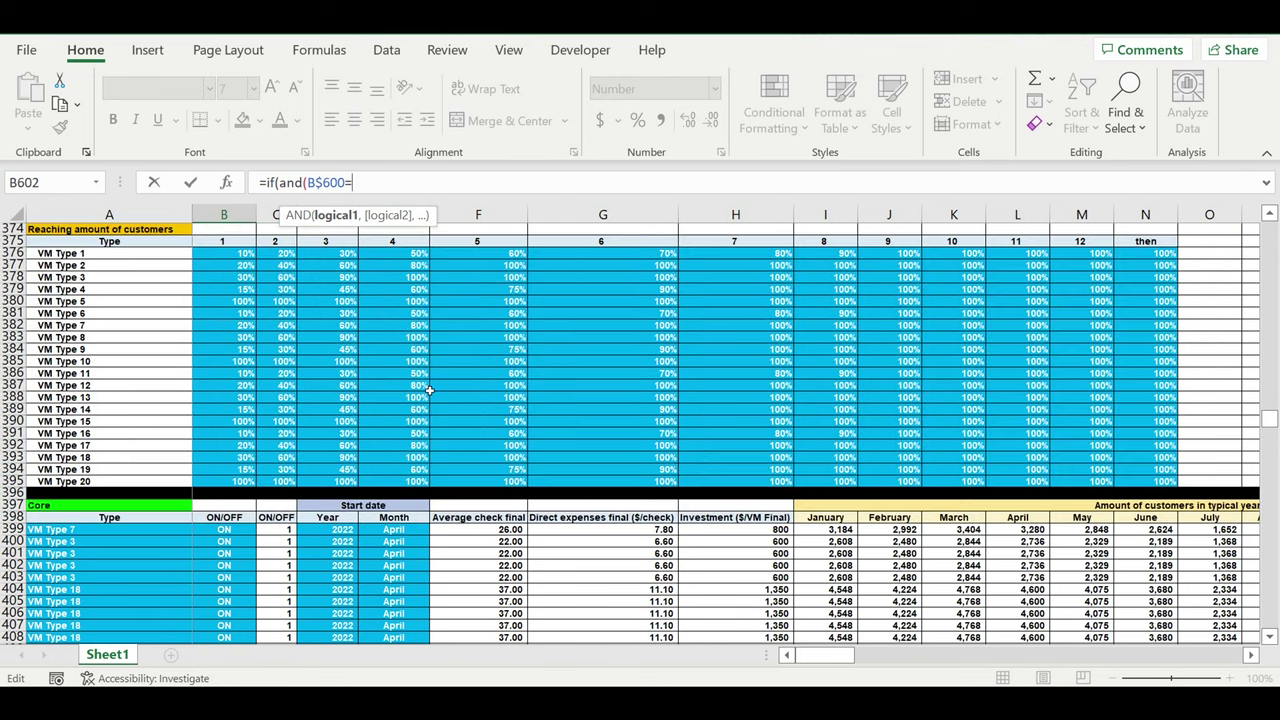
{"action": "scroll", "coordinate": [428, 398], "scroll_direction": "up", "scroll_amount": 4}
{"action": "scroll", "coordinate": [428, 414], "scroll_direction": "down", "scroll_amount": 5}
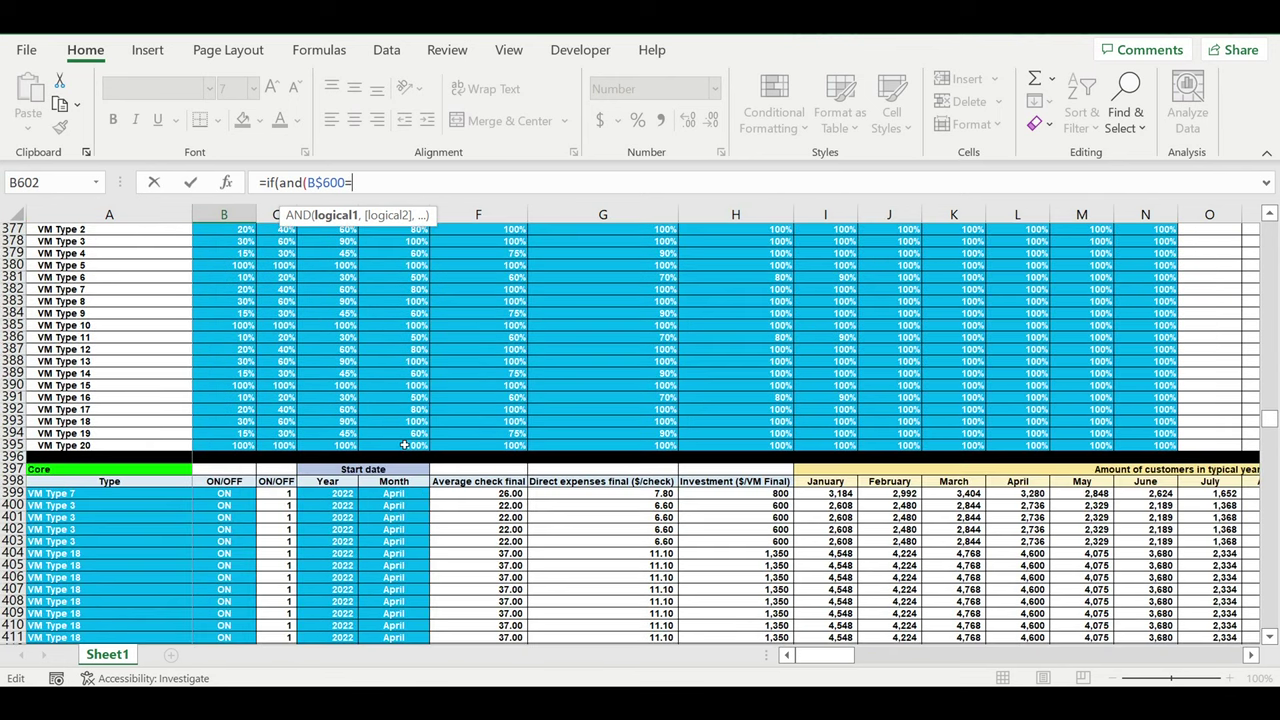
{"action": "left_click", "coordinate": [343, 495]}
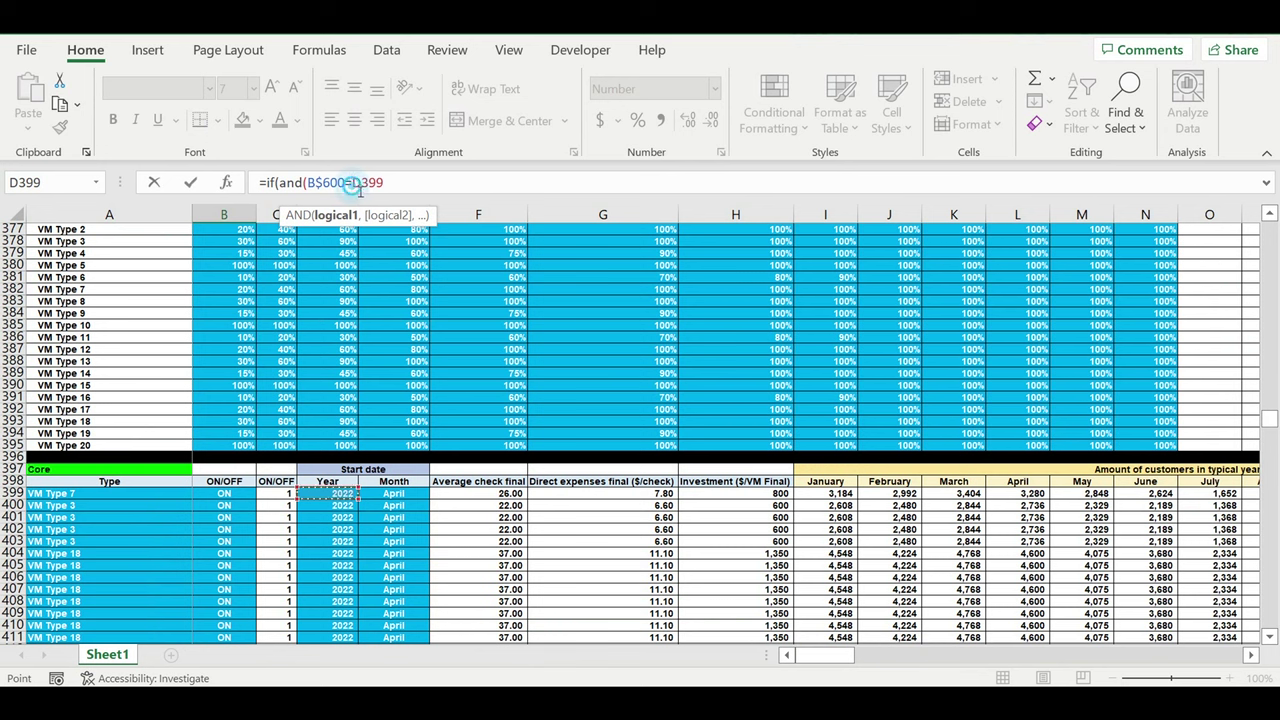
{"action": "type", "text": "$D399"}
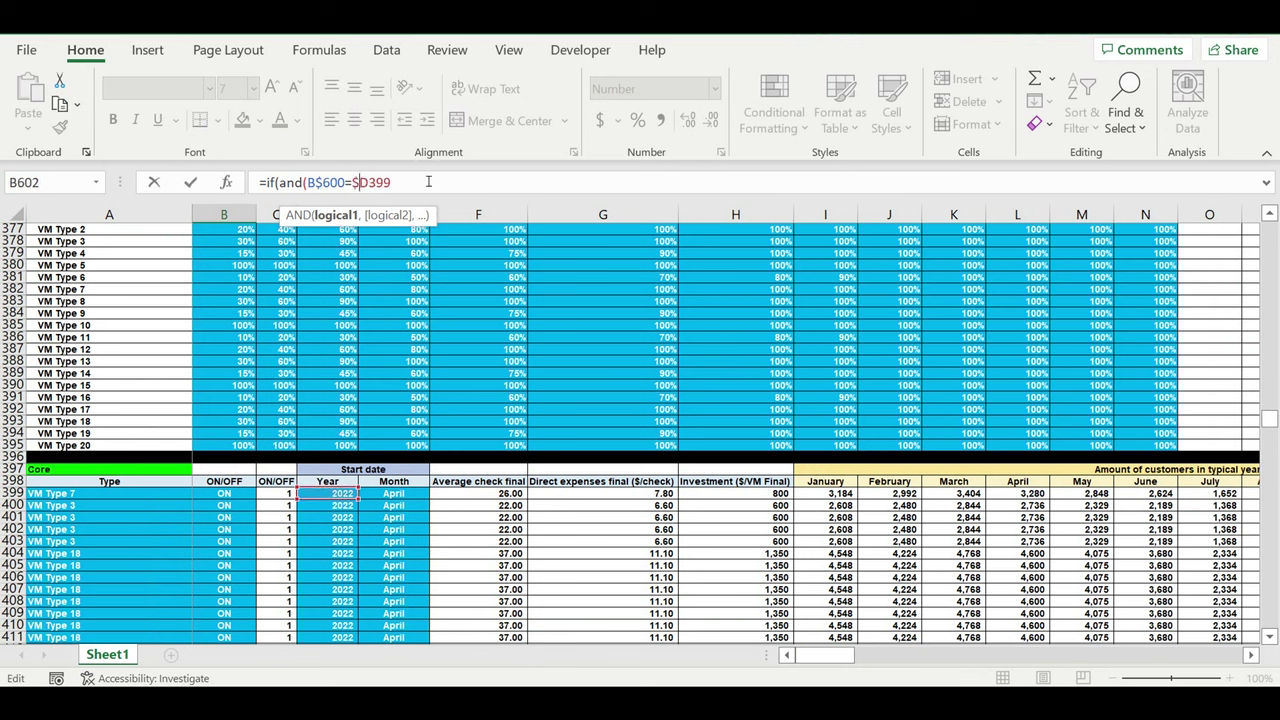
{"action": "type", "text": ","}
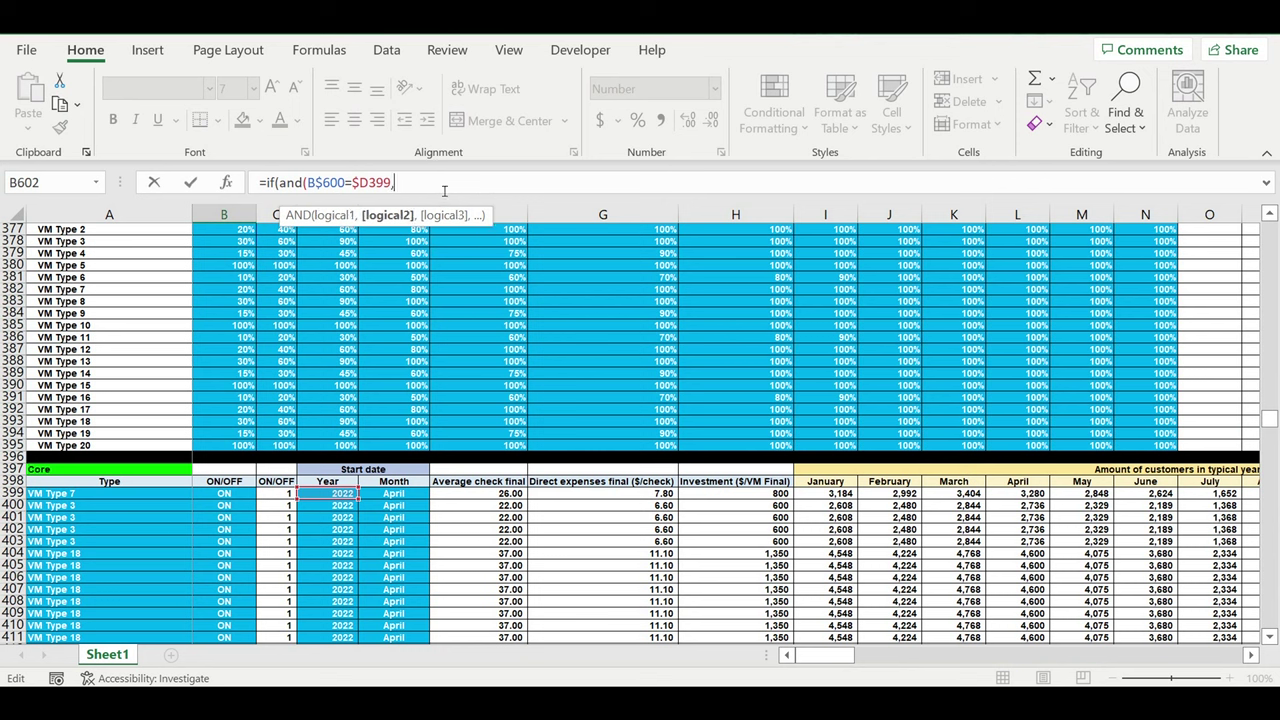
{"action": "left_click", "coordinate": [397, 494]}
{"action": "type", "text": "$E399"}
Step: Add the check that start month $E399 equals January header B$601, returning 1 else 0
{"action": "left_click", "coordinate": [456, 181]}
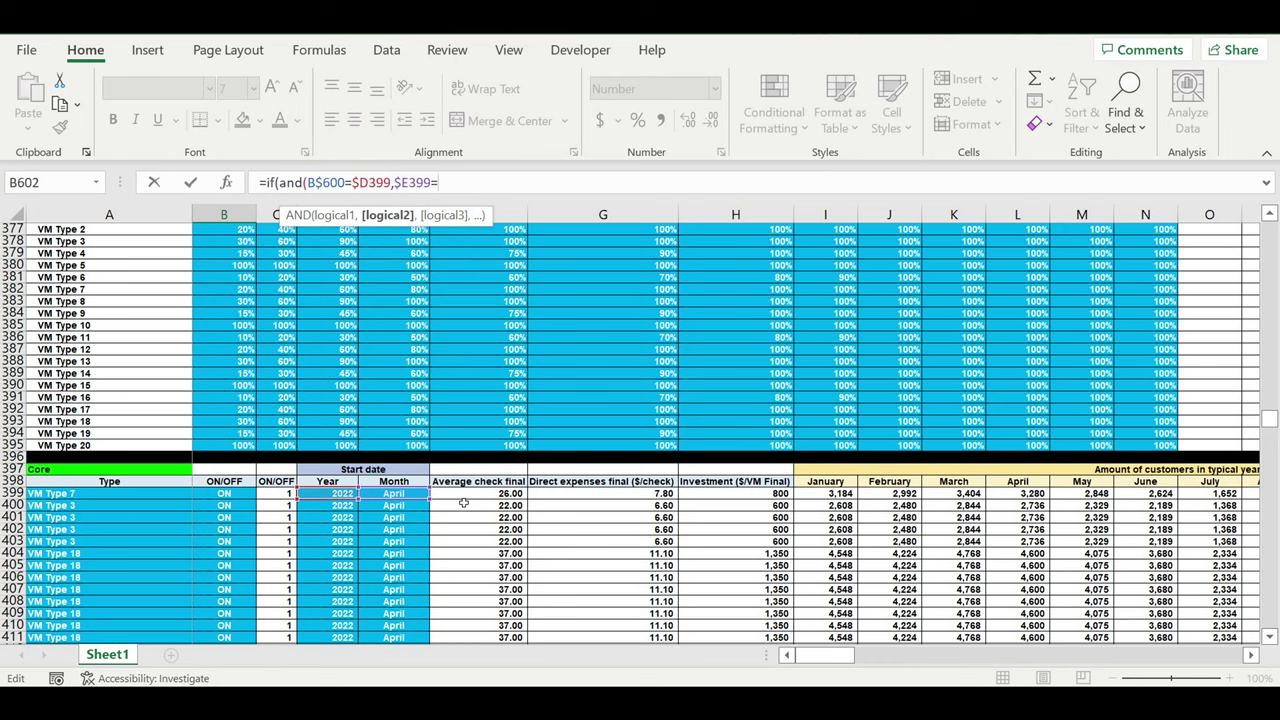
{"action": "scroll", "coordinate": [463, 503], "scroll_direction": "down", "scroll_amount": 20}
{"action": "scroll", "coordinate": [462, 506], "scroll_direction": "down", "scroll_amount": 8}
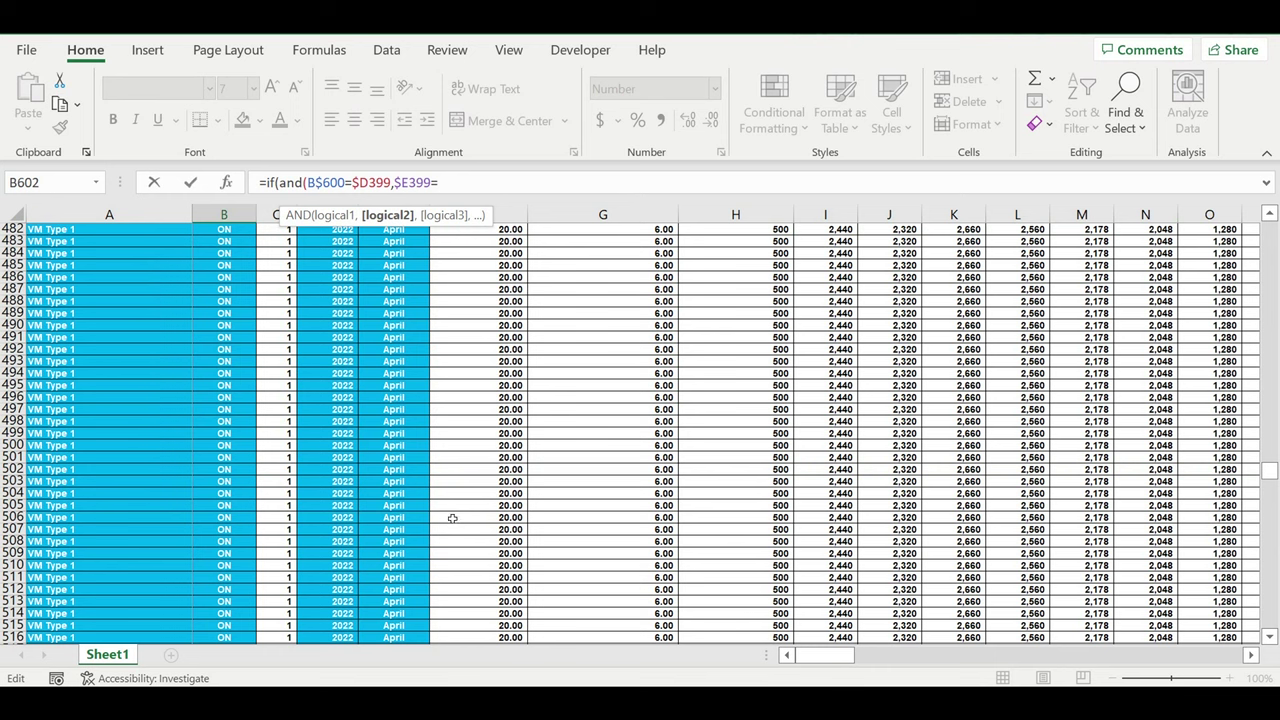
{"action": "scroll", "coordinate": [451, 514], "scroll_direction": "down", "scroll_amount": 8}
{"action": "scroll", "coordinate": [451, 523], "scroll_direction": "down", "scroll_amount": 14}
{"action": "scroll", "coordinate": [450, 525], "scroll_direction": "down", "scroll_amount": 14}
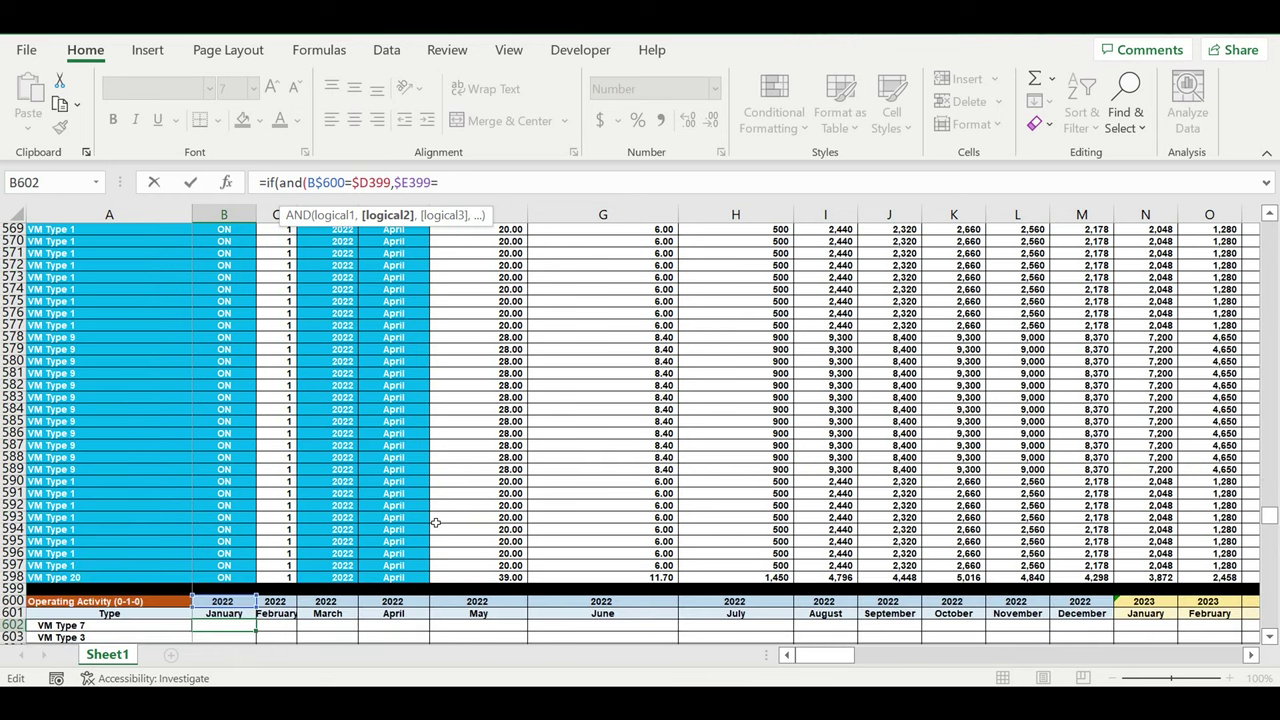
{"action": "scroll", "coordinate": [356, 403], "scroll_direction": "down", "scroll_amount": 9}
{"action": "left_click", "coordinate": [226, 290]}
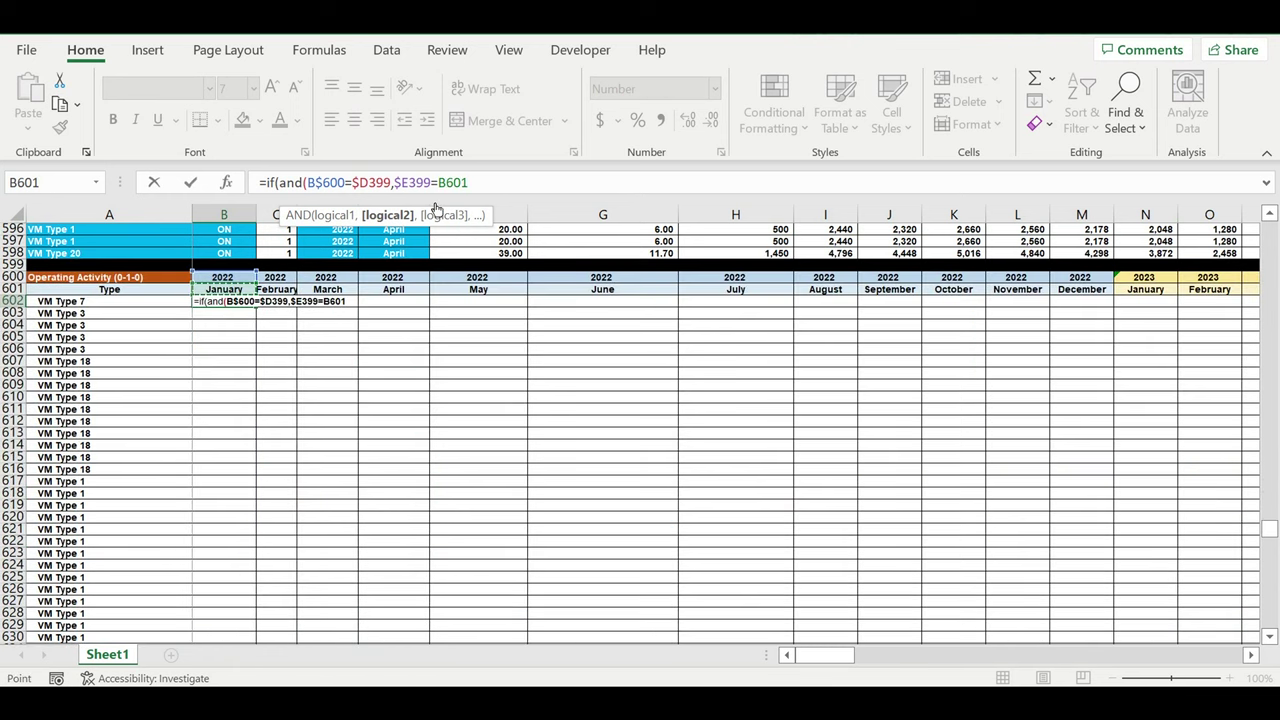
{"action": "left_click", "coordinate": [450, 178]}
{"action": "type", "text": "$"}
{"action": "left_click", "coordinate": [494, 184]}
{"action": "type", "text": ",1"}
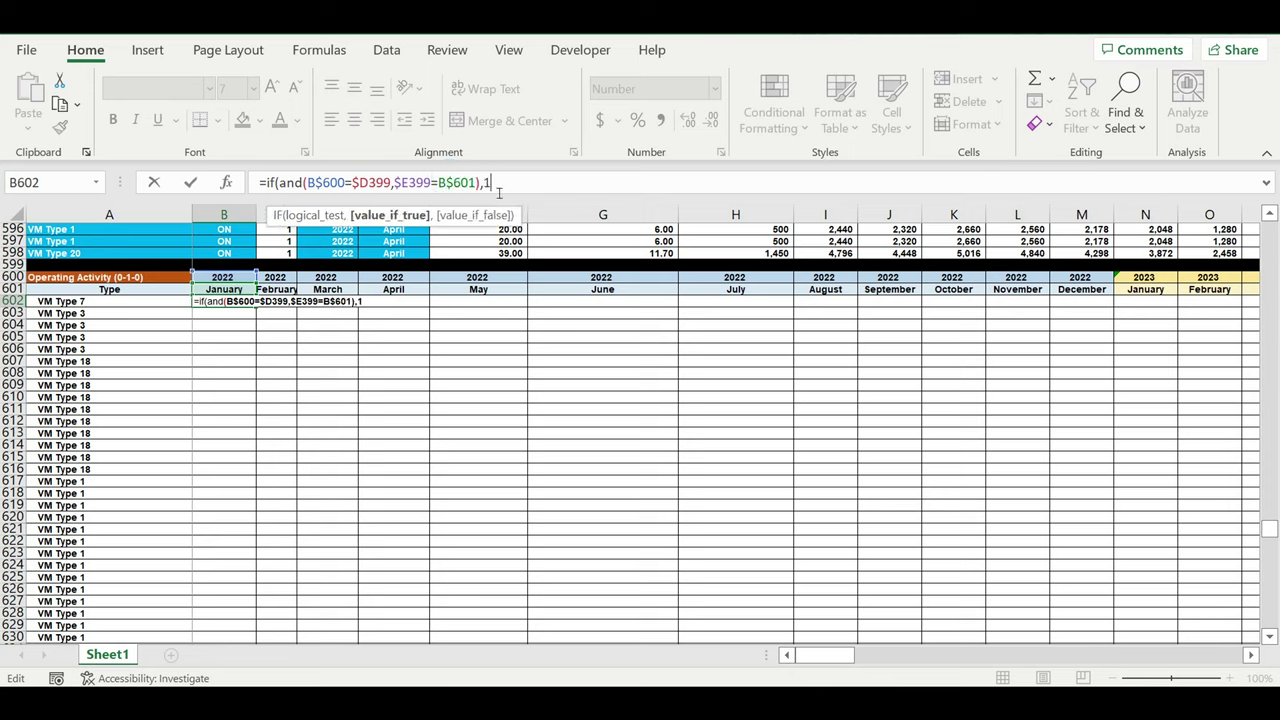
{"action": "type", "text": ","}
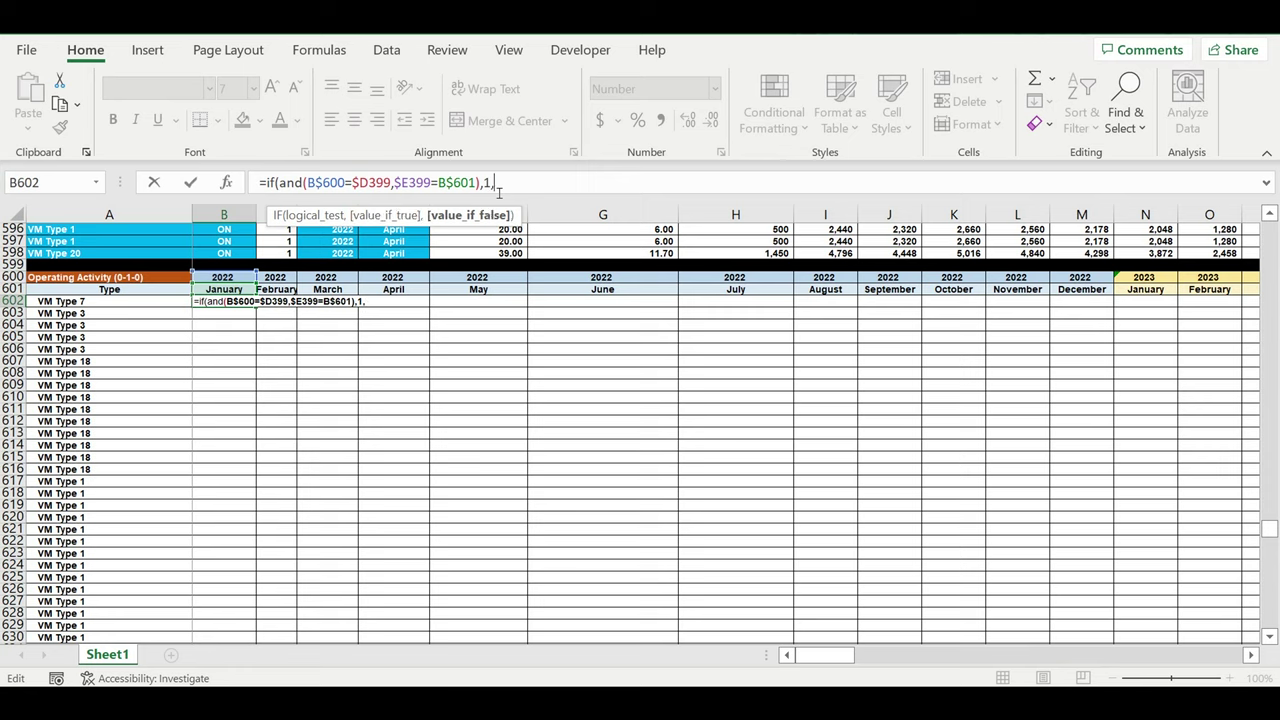
{"action": "type", "text": "0)*"}
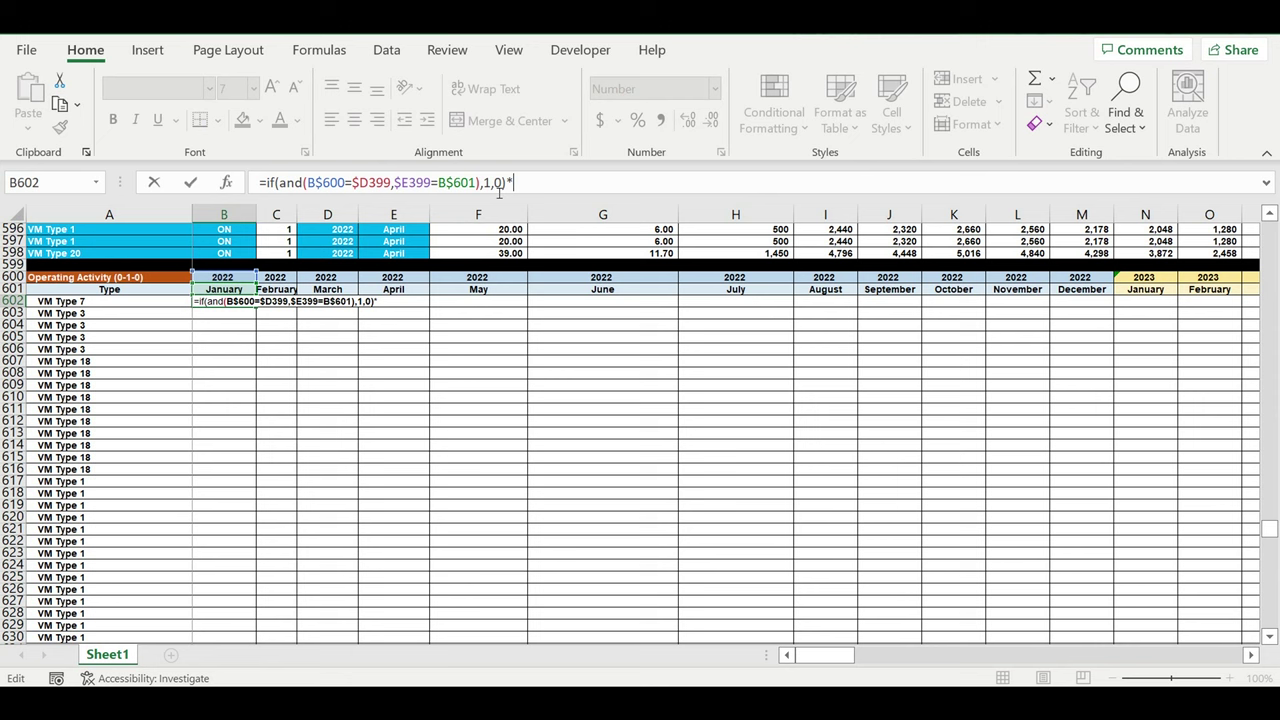
Step: Multiply the result by the on/off value $C399 and enter the formula in B602
{"action": "scroll", "coordinate": [556, 320], "scroll_direction": "up", "scroll_amount": 4}
{"action": "scroll", "coordinate": [540, 342], "scroll_direction": "up", "scroll_amount": 3}
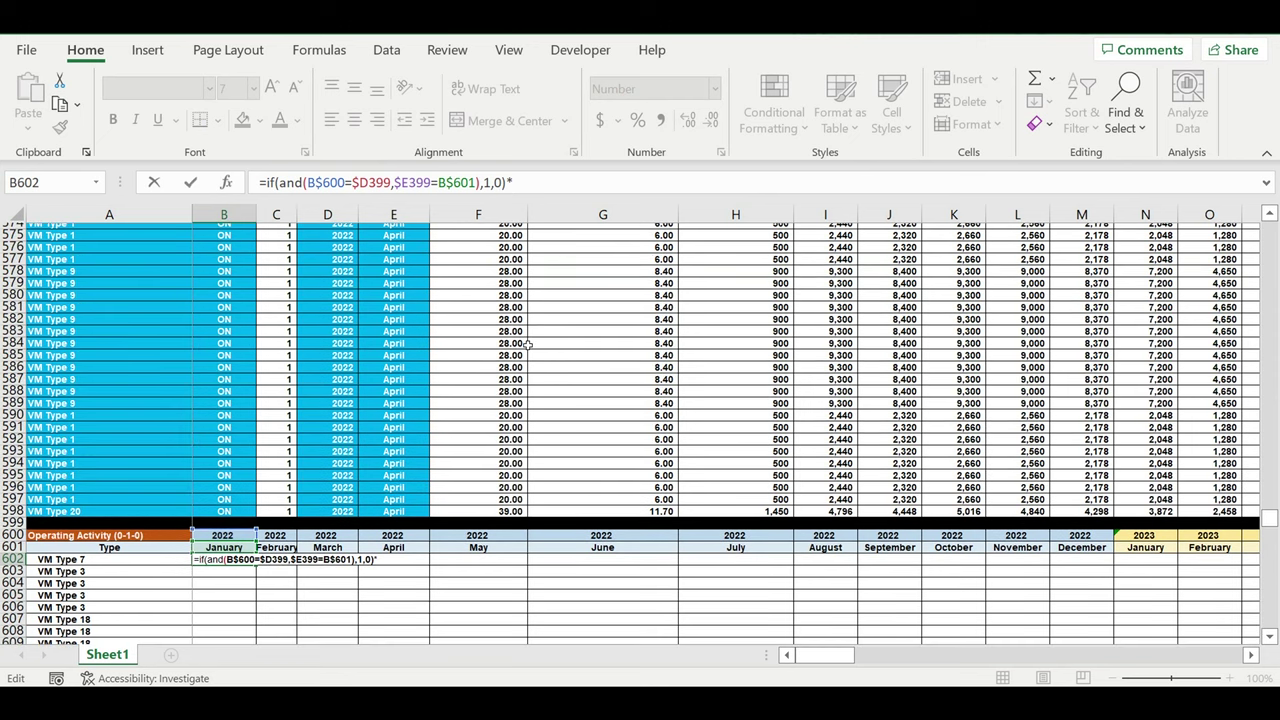
{"action": "scroll", "coordinate": [538, 337], "scroll_direction": "up", "scroll_amount": 17}
{"action": "scroll", "coordinate": [542, 338], "scroll_direction": "up", "scroll_amount": 14}
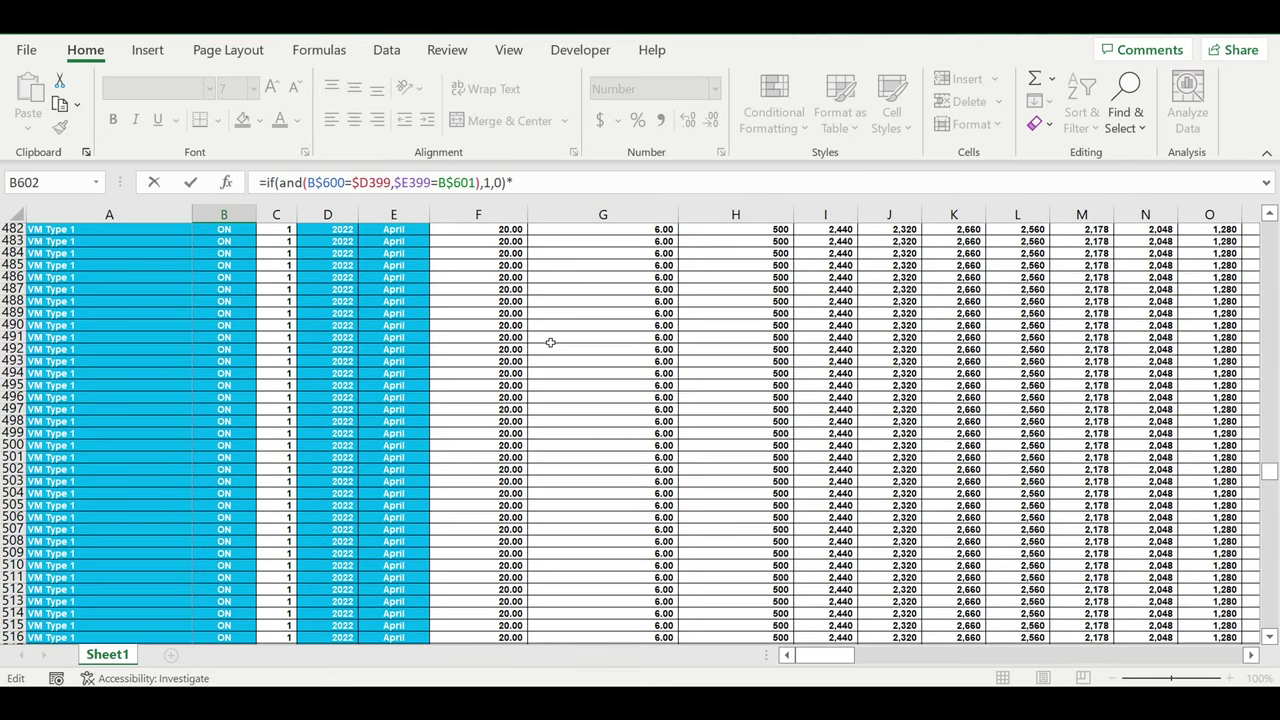
{"action": "scroll", "coordinate": [550, 342], "scroll_direction": "up", "scroll_amount": 5}
{"action": "scroll", "coordinate": [546, 346], "scroll_direction": "up", "scroll_amount": 7}
{"action": "scroll", "coordinate": [543, 346], "scroll_direction": "up", "scroll_amount": 20}
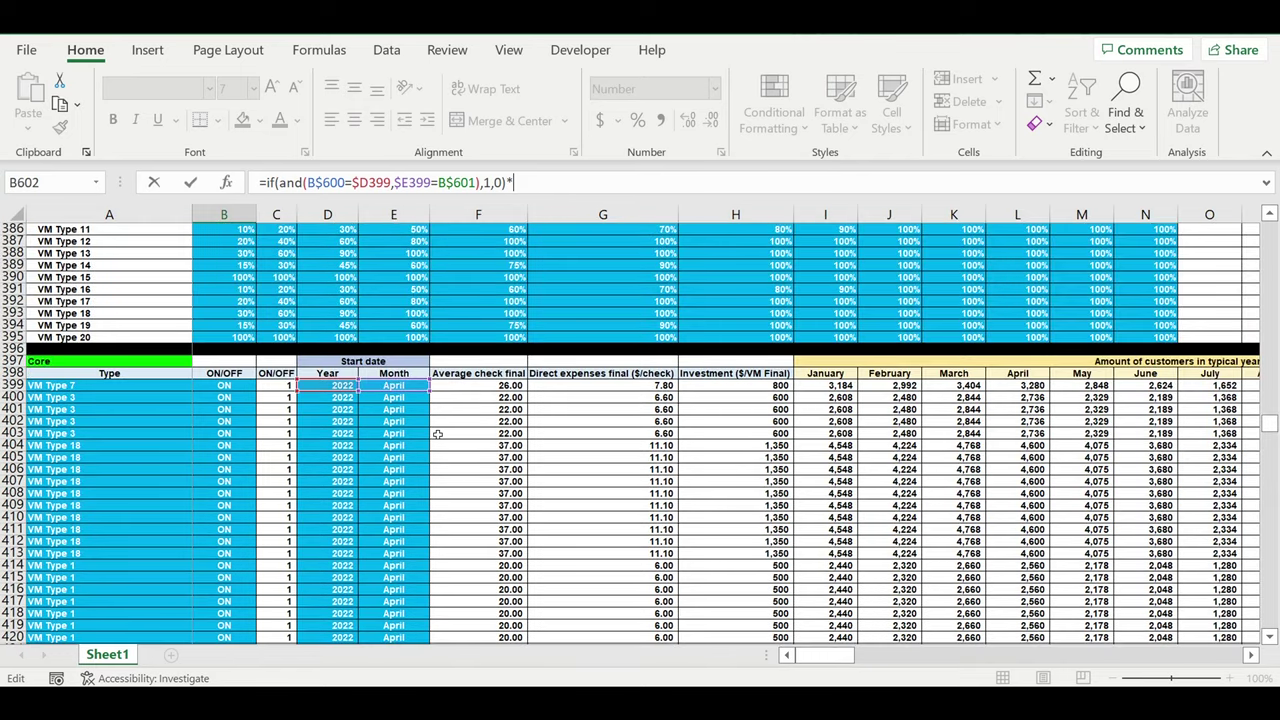
{"action": "left_click", "coordinate": [276, 385]}
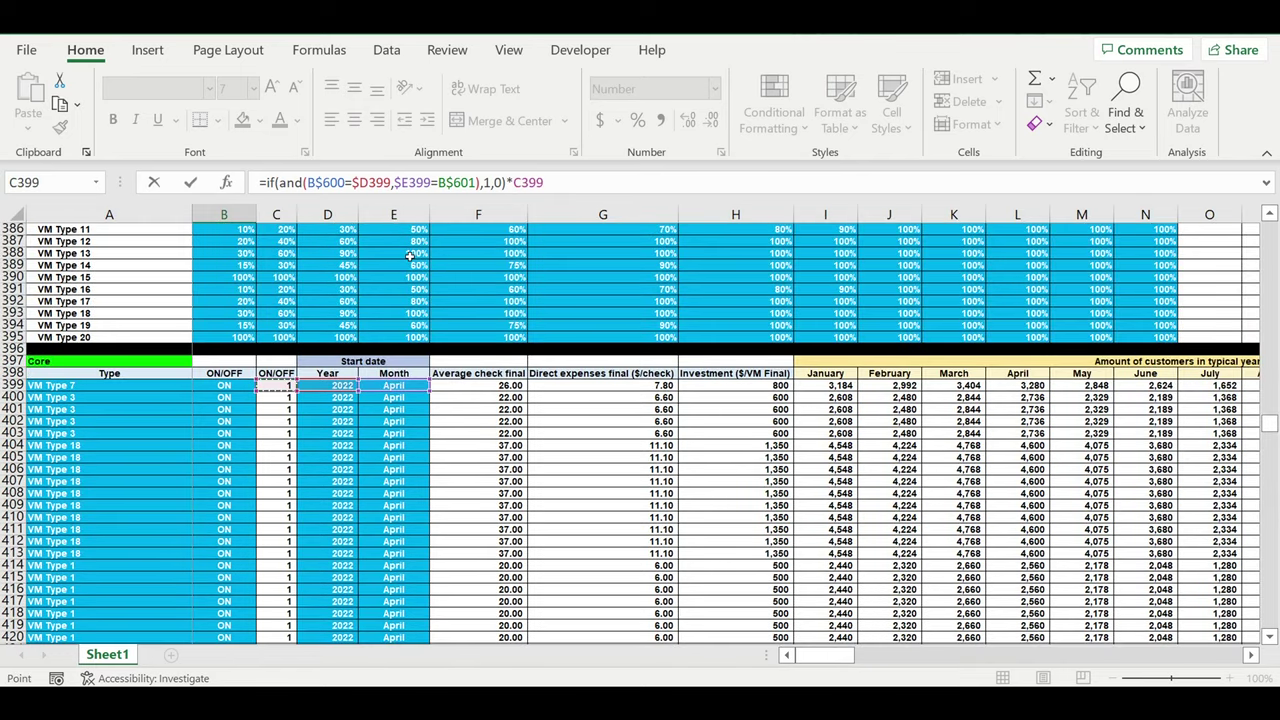
{"action": "left_click", "coordinate": [515, 182]}
{"action": "type", "text": "$"}
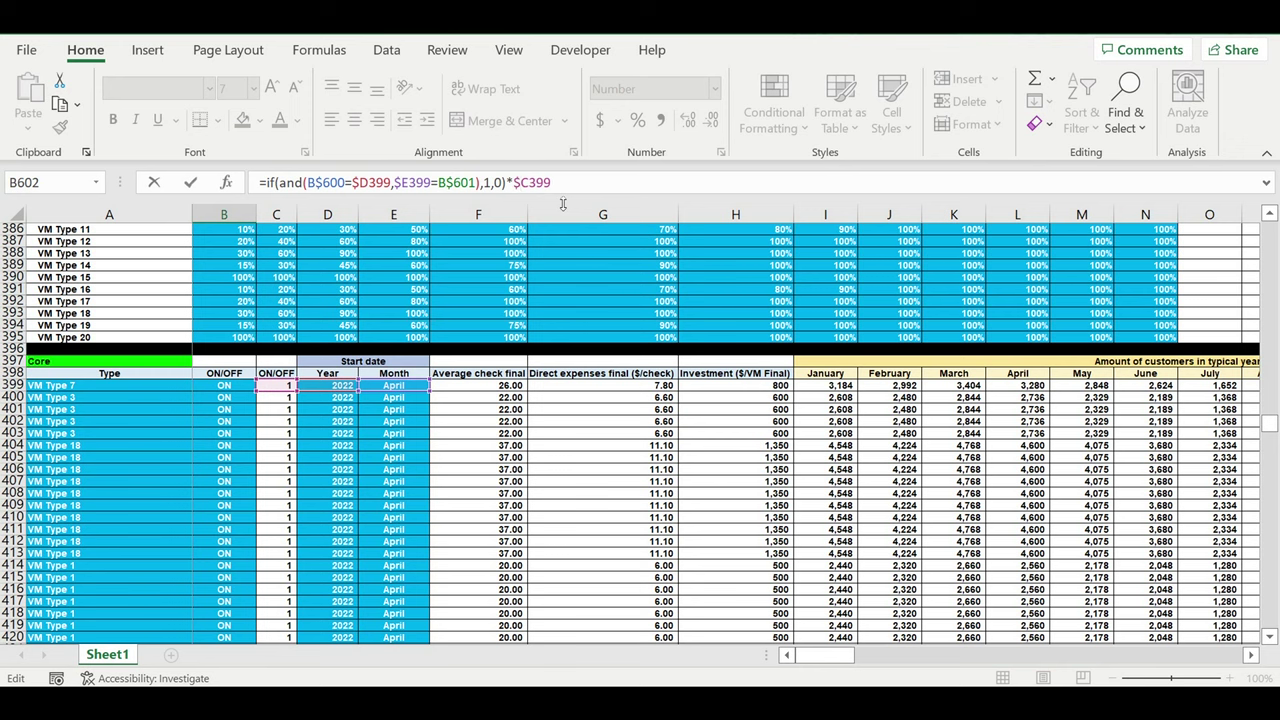
{"action": "key", "text": "ctrl+Return"}
{"action": "key", "text": "Return"}
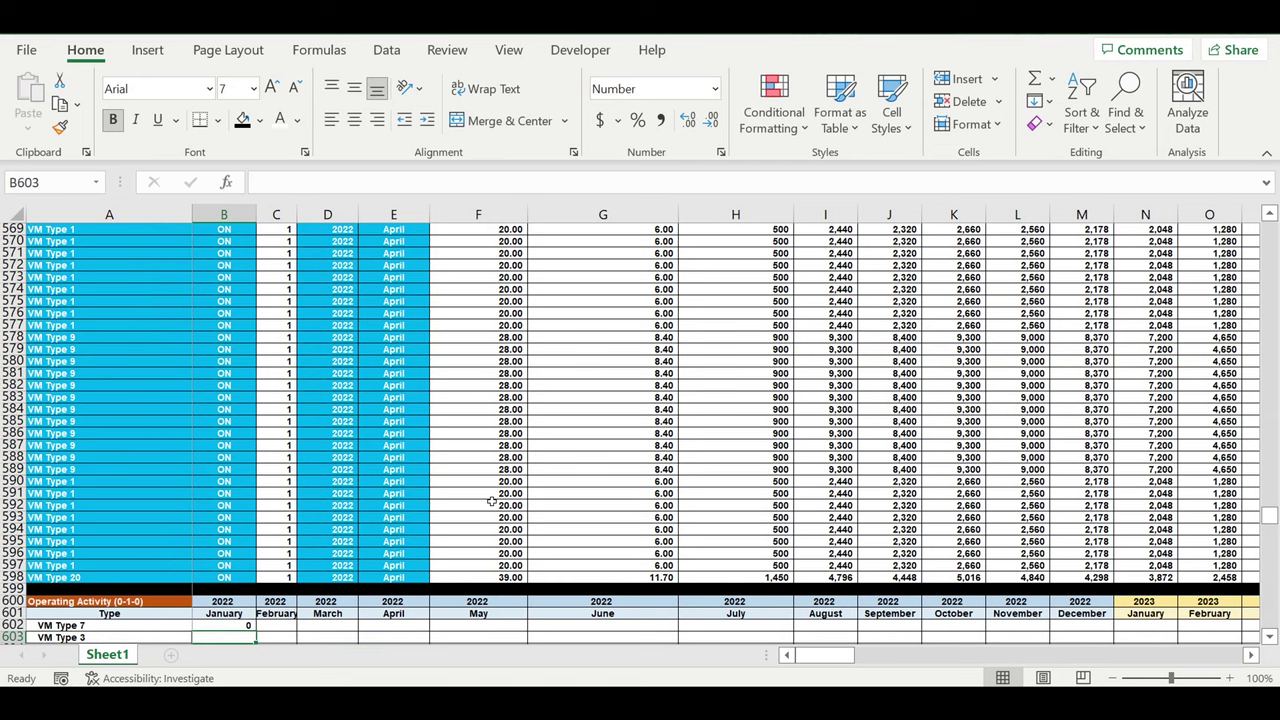
Step: Fill the B602 formula down column B to row 801, undoing an overshoot into the divider row
{"action": "scroll", "coordinate": [491, 497], "scroll_direction": "down", "scroll_amount": 4}
{"action": "scroll", "coordinate": [490, 496], "scroll_direction": "down", "scroll_amount": 3}
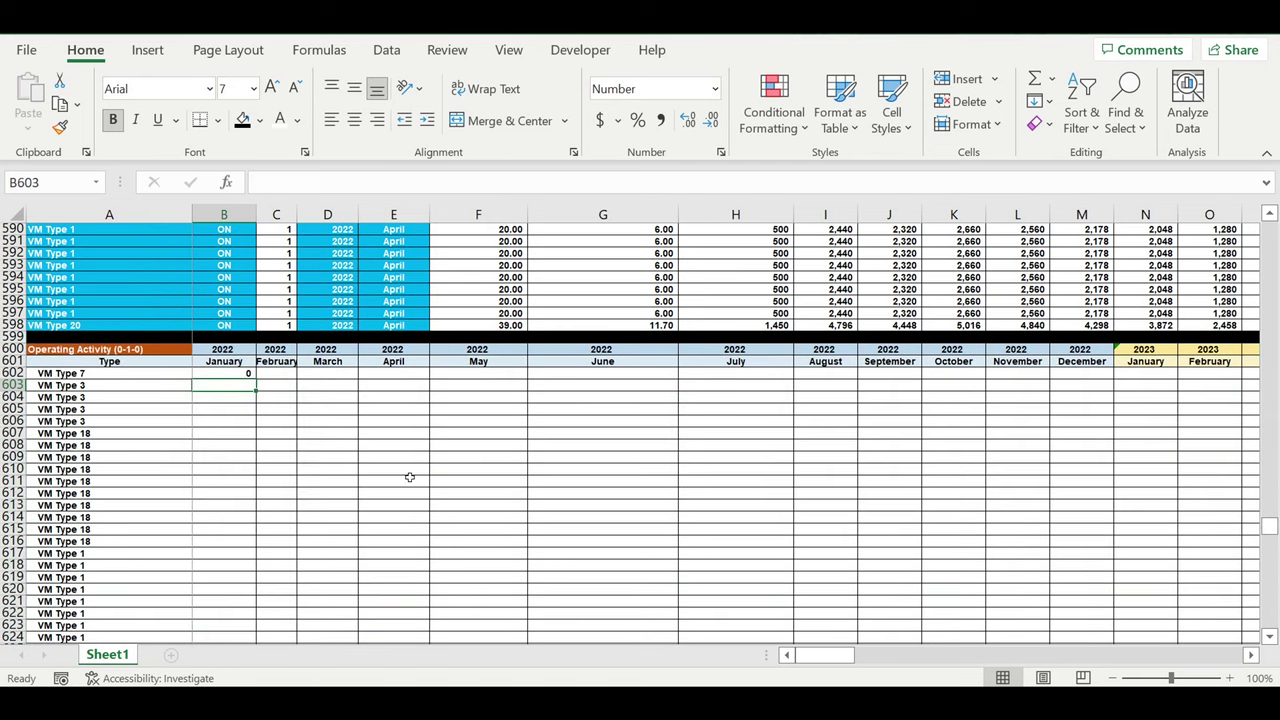
{"action": "left_click", "coordinate": [245, 374]}
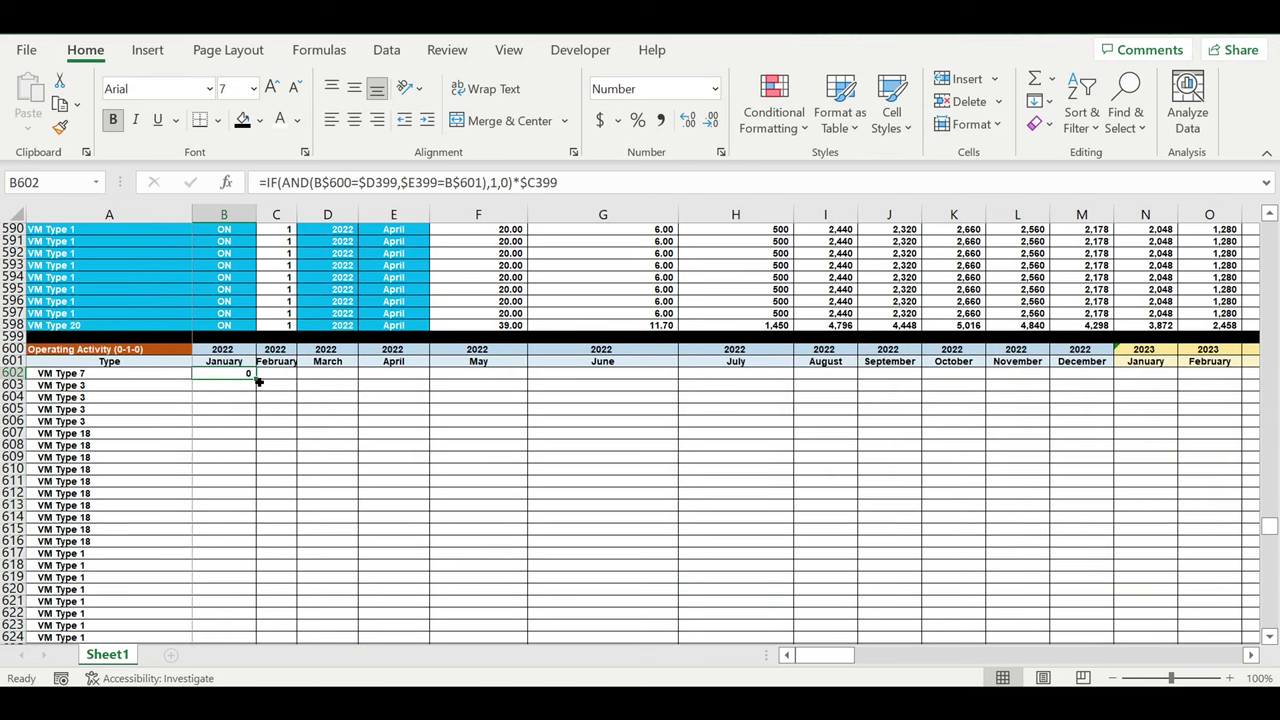
{"action": "left_click_drag", "start_coordinate": [258, 381], "coordinate": [258, 640]}
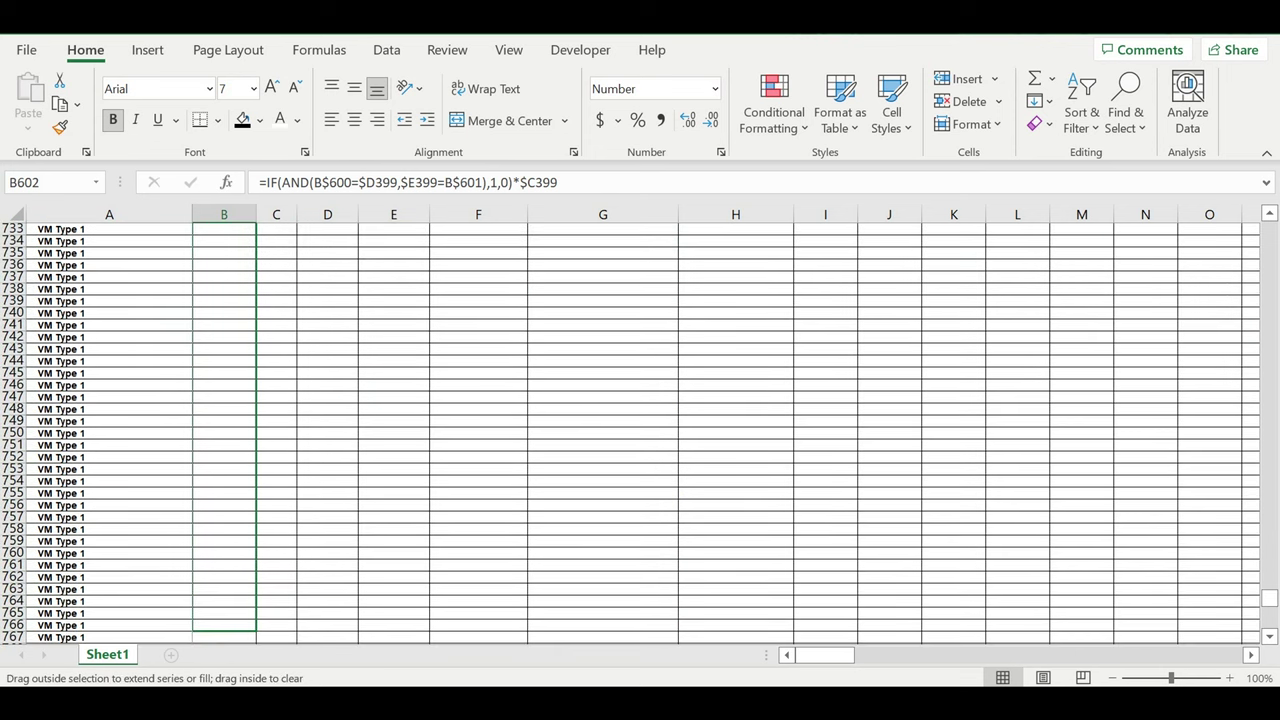
{"action": "mouse_move", "coordinate": [258, 640]}
{"action": "left_mouse_down"}
{"action": "mouse_move", "coordinate": [270, 631]}
{"action": "mouse_move", "coordinate": [264, 642]}
{"action": "left_mouse_up"}
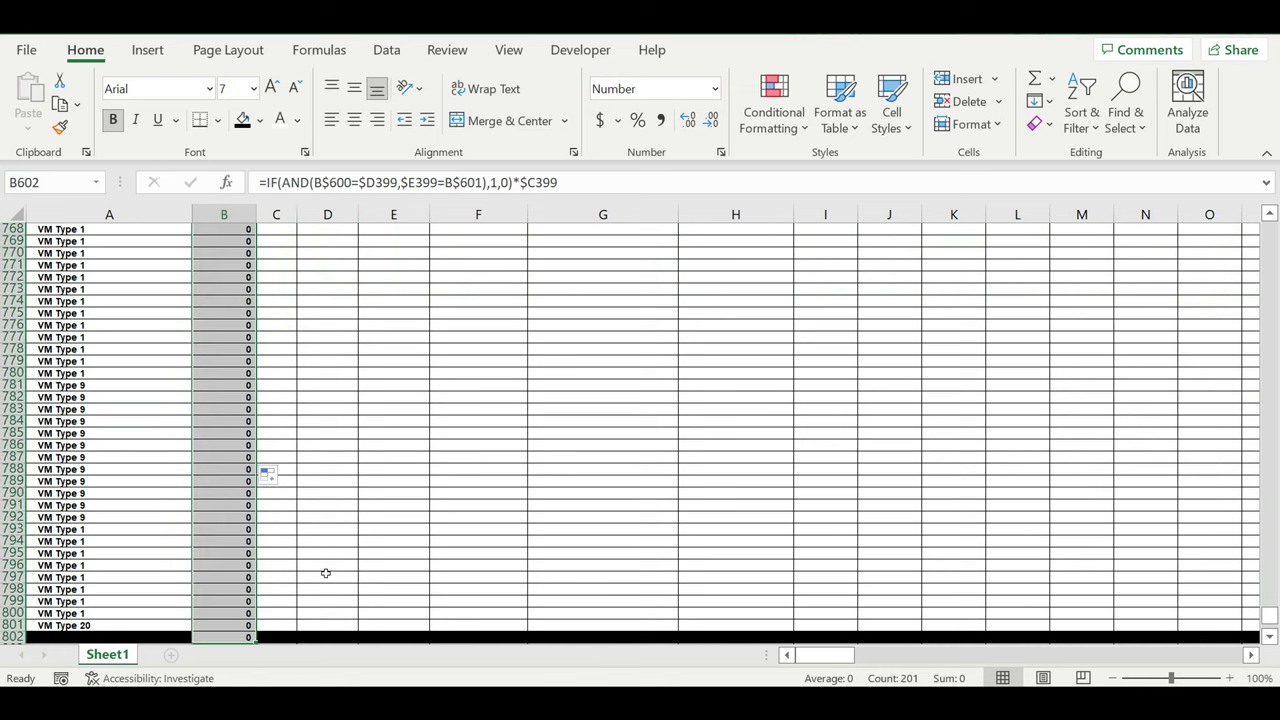
{"action": "scroll", "coordinate": [326, 565], "scroll_direction": "down", "scroll_amount": 5}
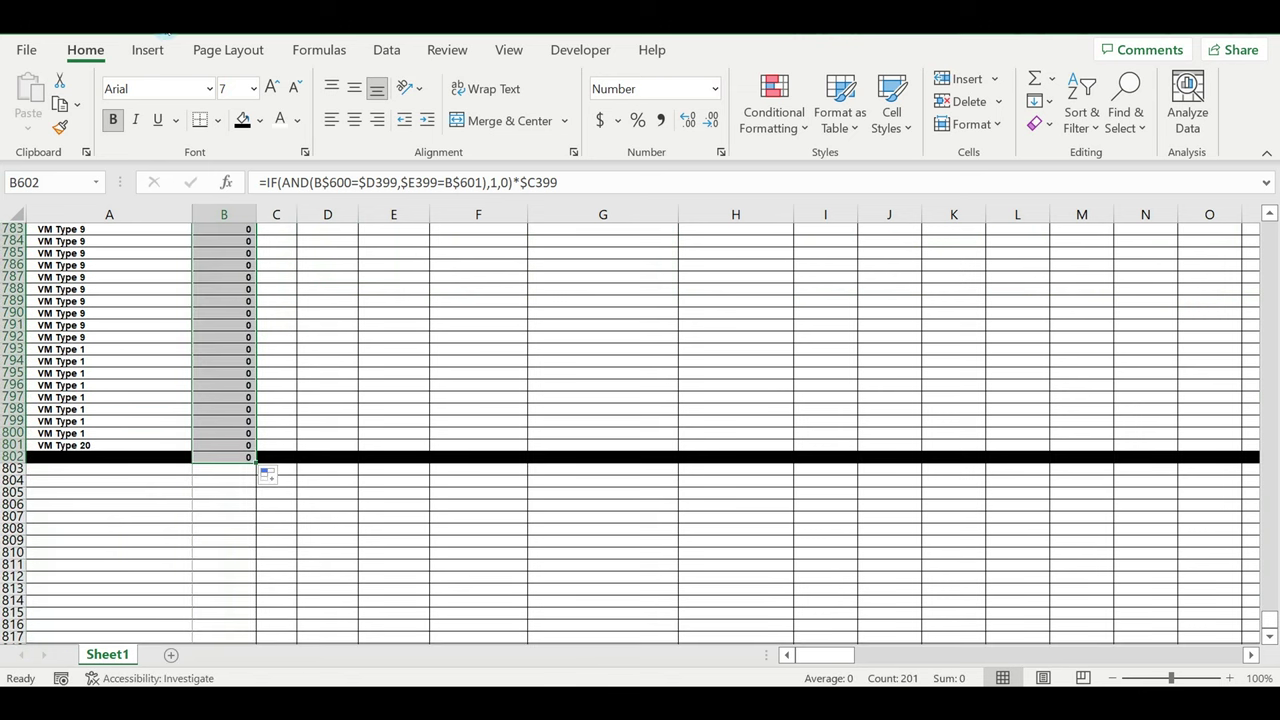
{"action": "key", "text": "ctrl+BackSpace"}
{"action": "scroll", "coordinate": [331, 329], "scroll_direction": "up", "scroll_amount": 1}
{"action": "scroll", "coordinate": [334, 297], "scroll_direction": "up", "scroll_amount": 4}
{"action": "left_click", "coordinate": [252, 375]}
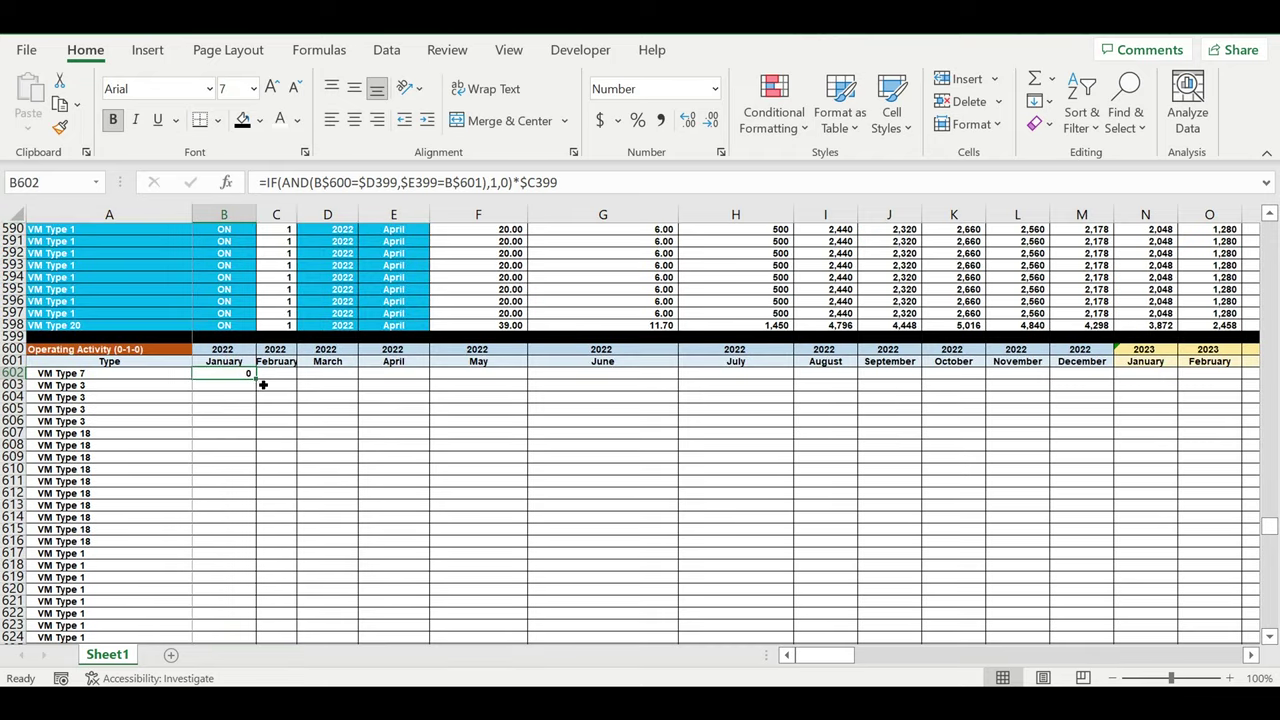
{"action": "left_click_drag", "start_coordinate": [263, 385], "coordinate": [260, 645]}
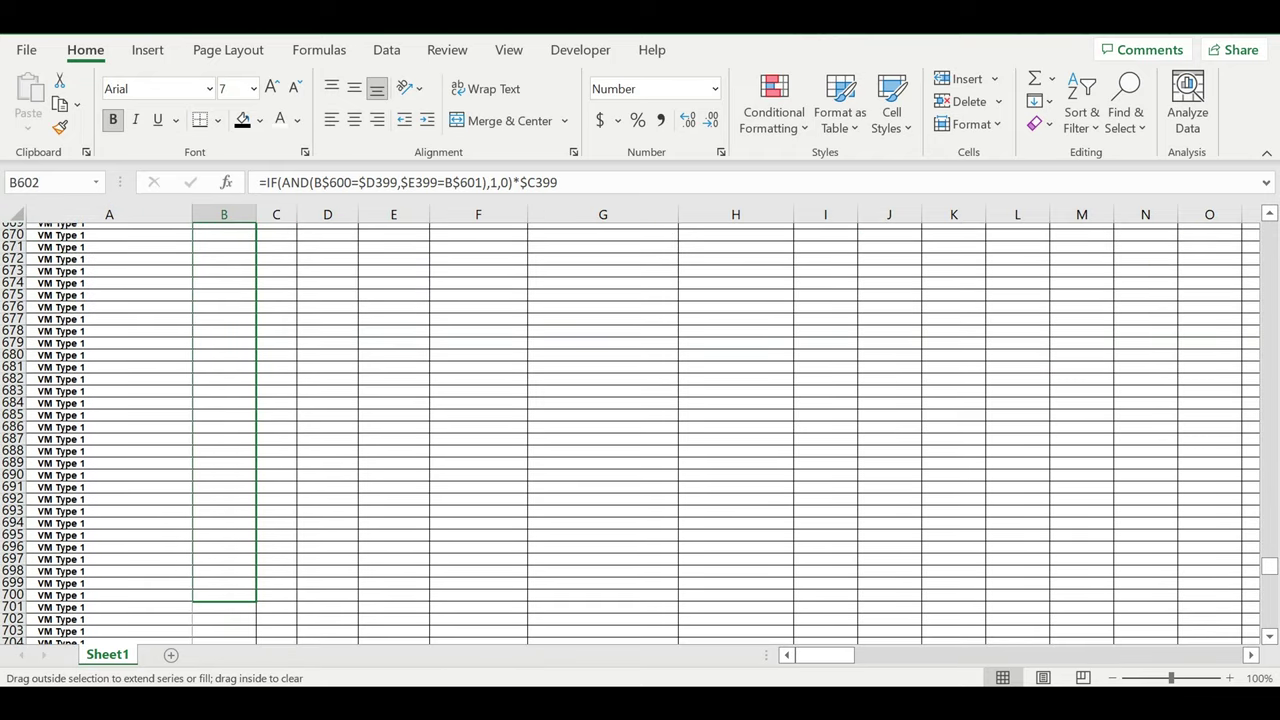
{"action": "left_click_drag", "start_coordinate": [260, 645], "coordinate": [270, 606]}
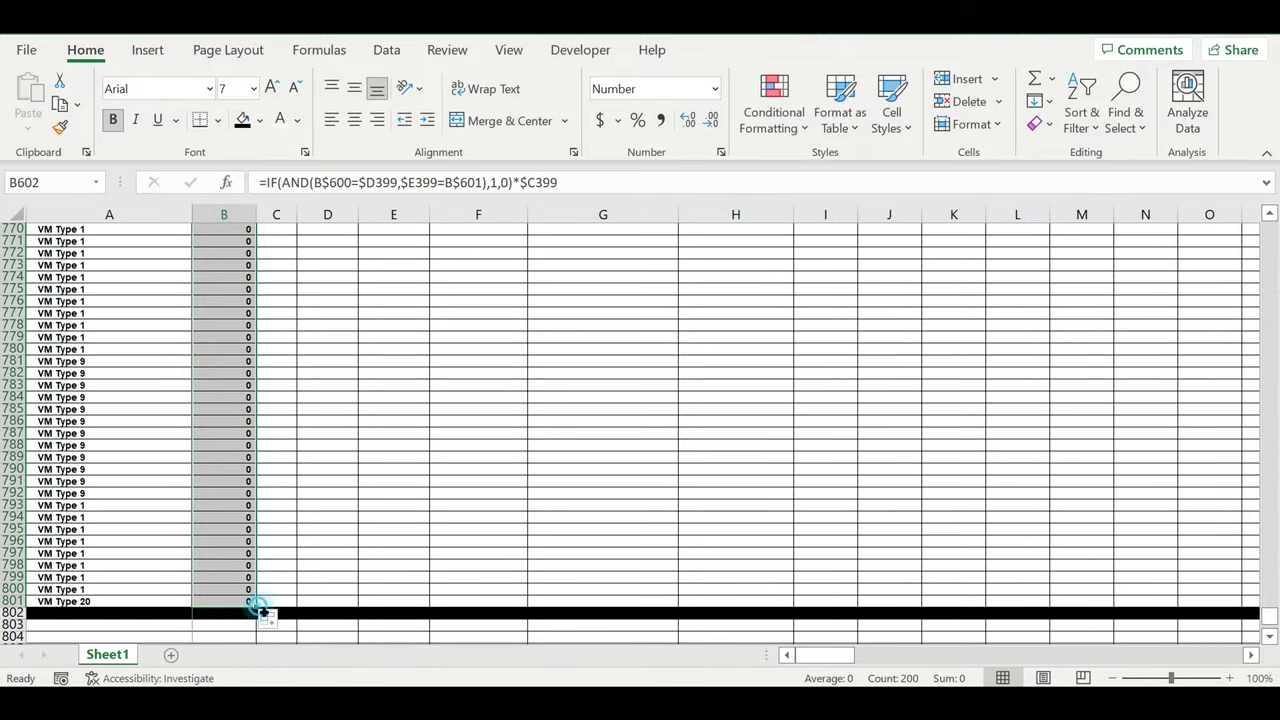
Step: Extend the filled formula column across every month through column DQ
{"action": "left_click_drag", "start_coordinate": [257, 607], "coordinate": [1177, 606]}
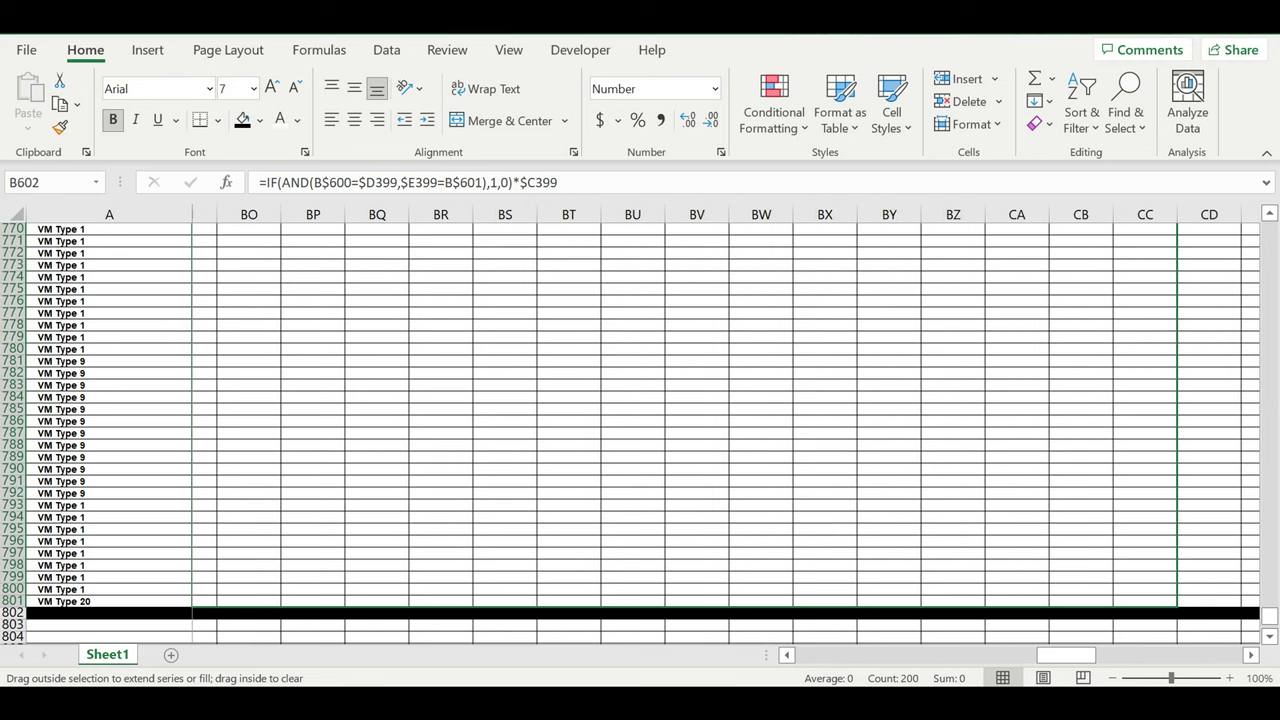
{"action": "left_click_drag", "start_coordinate": [1177, 606], "coordinate": [1145, 606]}
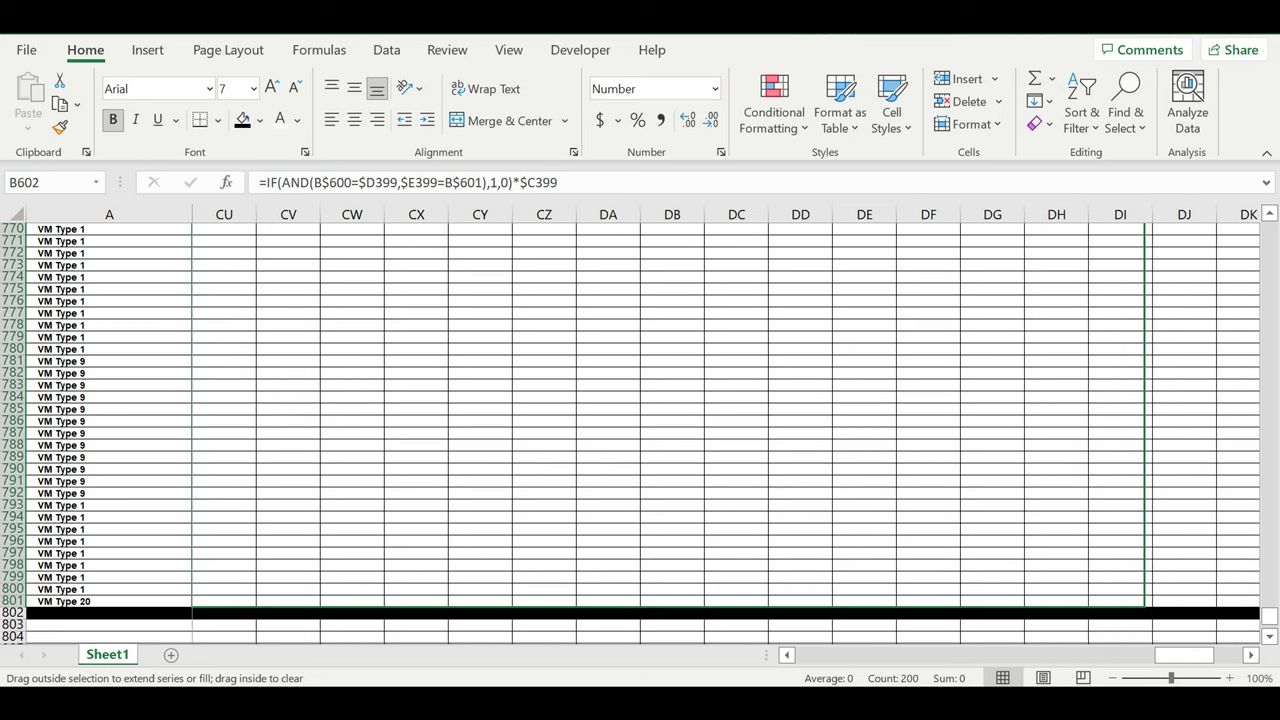
{"action": "mouse_move", "coordinate": [1268, 529]}
{"action": "left_mouse_down"}
{"action": "mouse_move", "coordinate": [1196, 469]}
{"action": "mouse_move", "coordinate": [1145, 450]}
{"action": "mouse_move", "coordinate": [1024, 462]}
{"action": "left_mouse_up"}
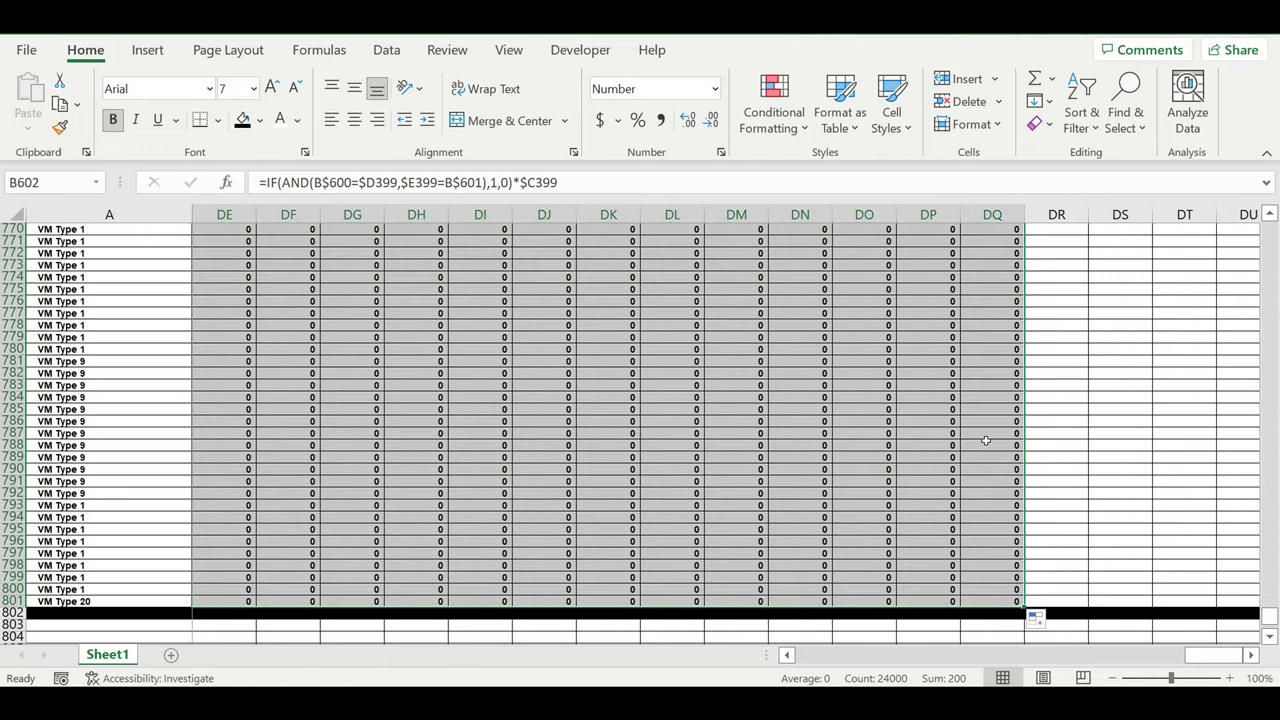
{"action": "left_click", "coordinate": [862, 421]}
{"action": "mouse_move", "coordinate": [1213, 655]}
{"action": "left_mouse_down"}
{"action": "mouse_move", "coordinate": [637, 633]}
{"action": "mouse_move", "coordinate": [648, 628]}
{"action": "left_mouse_up"}
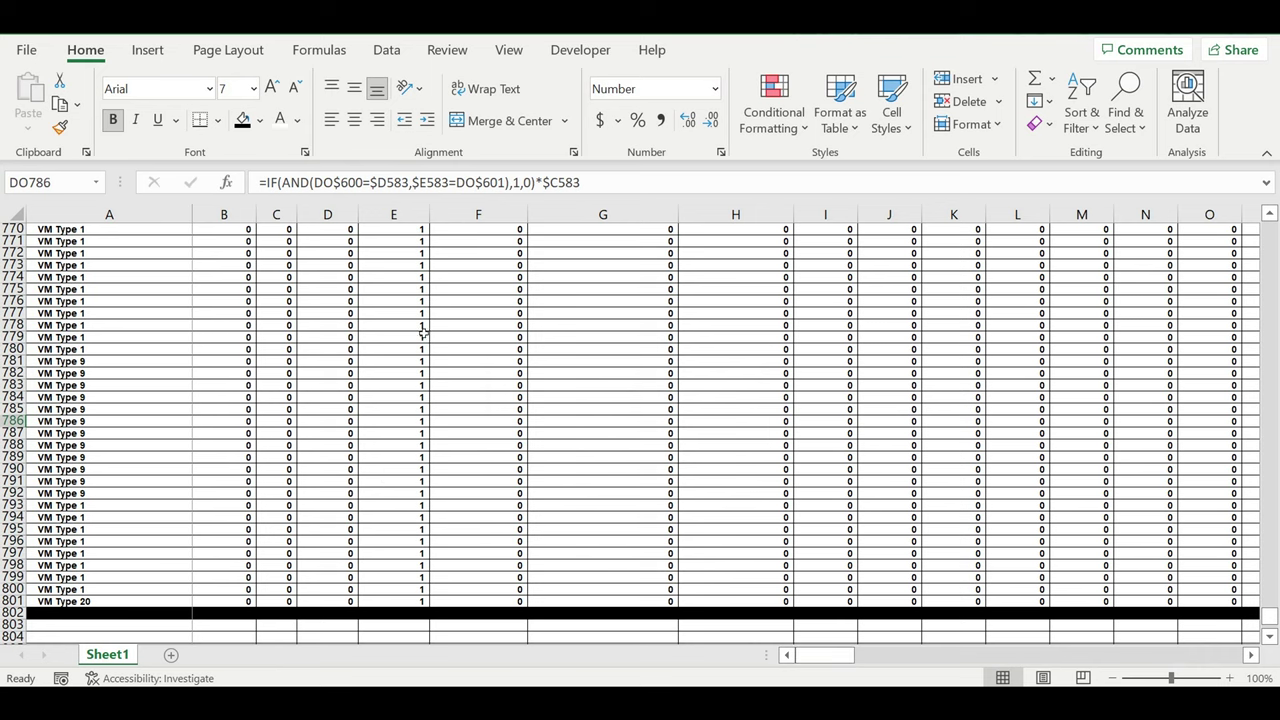
Step: Check the filled formulas, including the March cell of a VM Type 3 row
{"action": "scroll", "coordinate": [410, 305], "scroll_direction": "up", "scroll_amount": 20}
{"action": "left_click_drag", "start_coordinate": [397, 283], "coordinate": [420, 505]}
{"action": "left_click", "coordinate": [600, 409]}
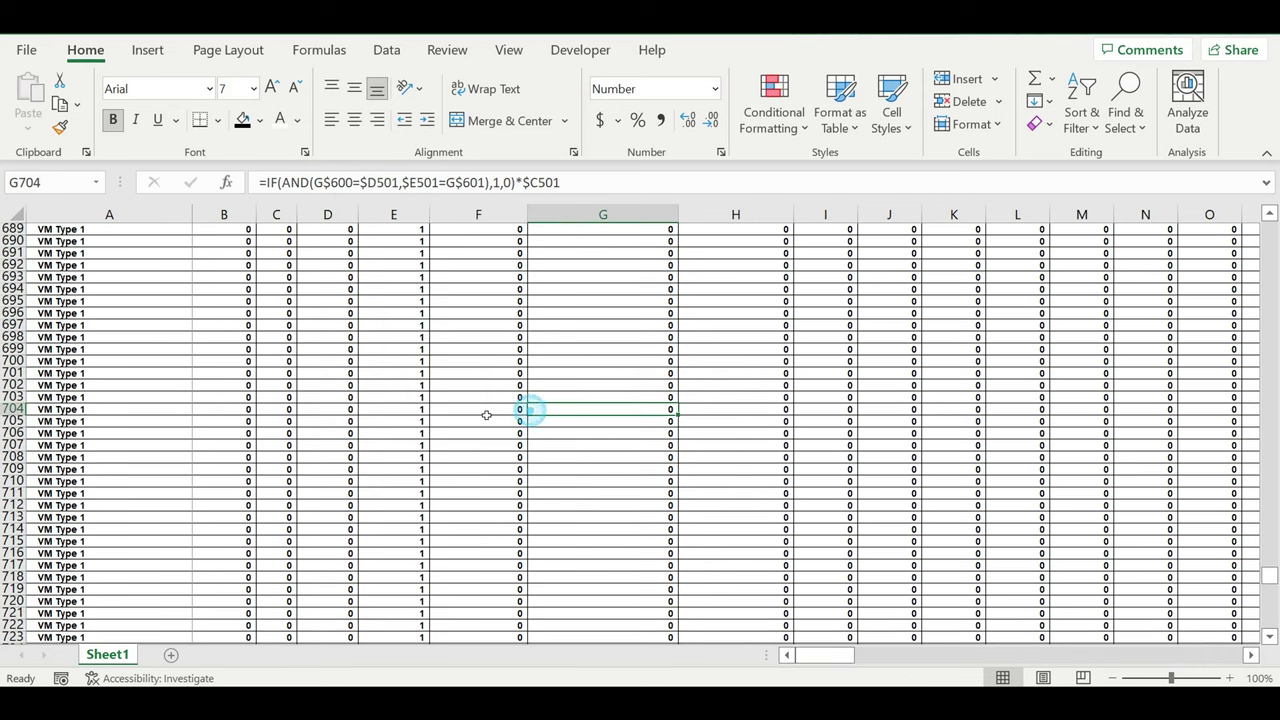
{"action": "scroll", "coordinate": [424, 406], "scroll_direction": "up", "scroll_amount": 1}
{"action": "scroll", "coordinate": [424, 409], "scroll_direction": "up", "scroll_amount": 11}
{"action": "scroll", "coordinate": [424, 409], "scroll_direction": "up", "scroll_amount": 12}
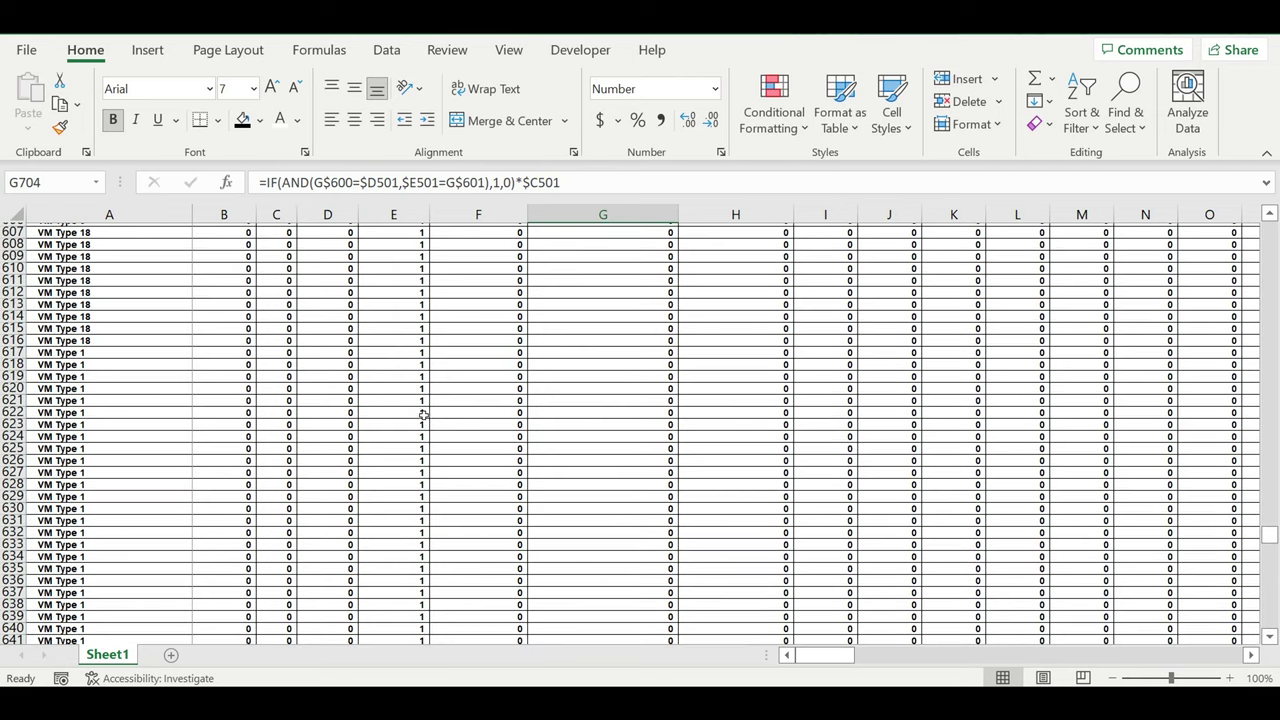
{"action": "scroll", "coordinate": [426, 414], "scroll_direction": "up", "scroll_amount": 11}
{"action": "left_click", "coordinate": [336, 472]}
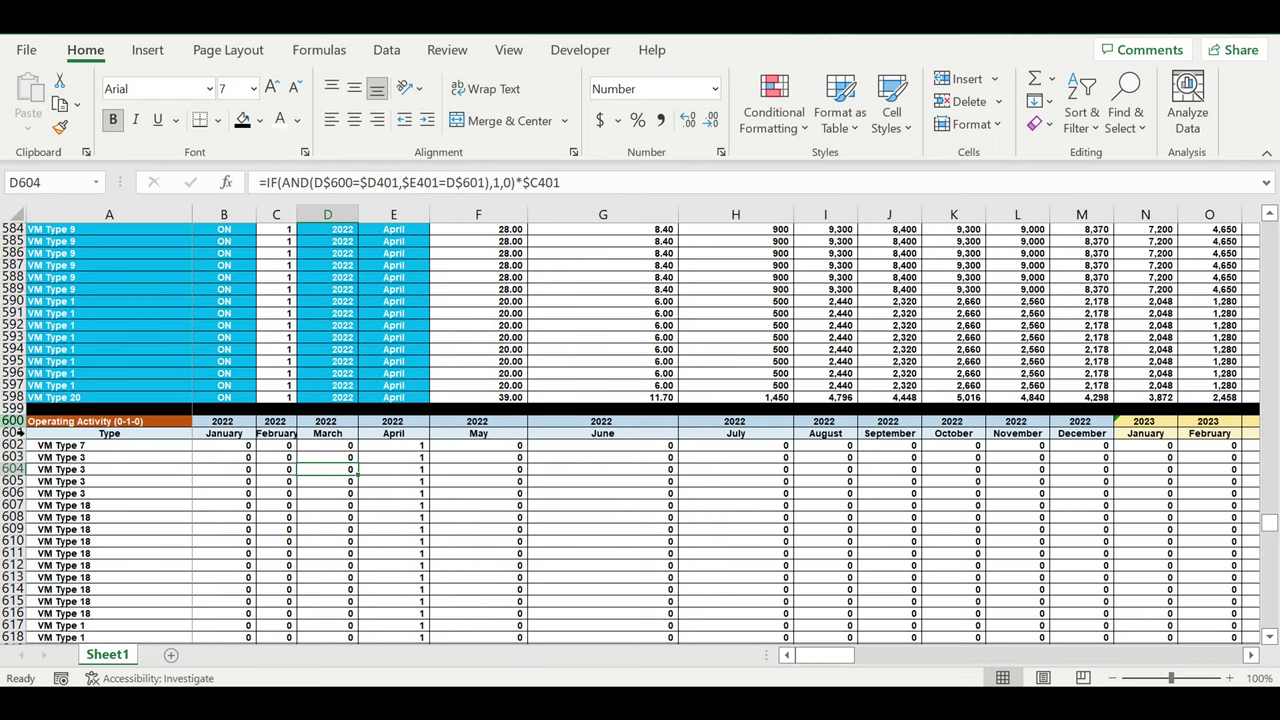
{"action": "left_click_drag", "start_coordinate": [8, 424], "coordinate": [12, 640]}
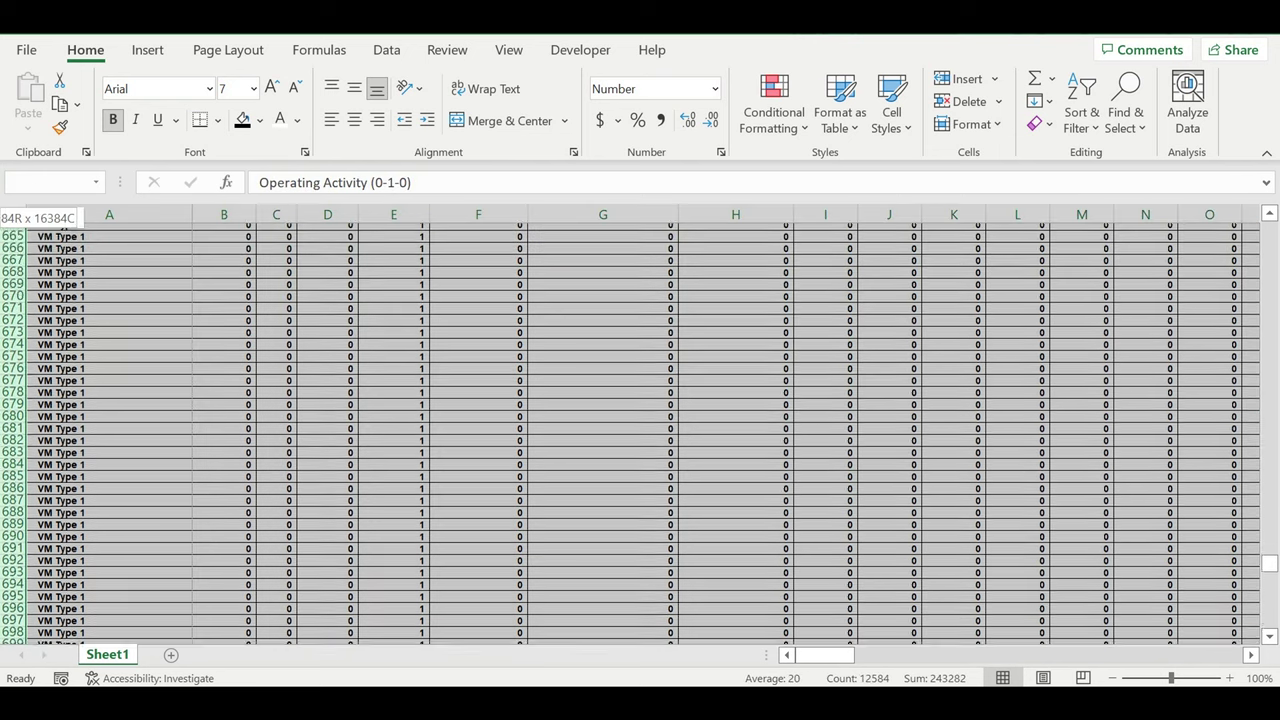
Step: Copy the Operating Activity block's rows 600–802 and paste them starting at row 803
{"action": "left_click_drag", "start_coordinate": [12, 640], "coordinate": [12, 640]}
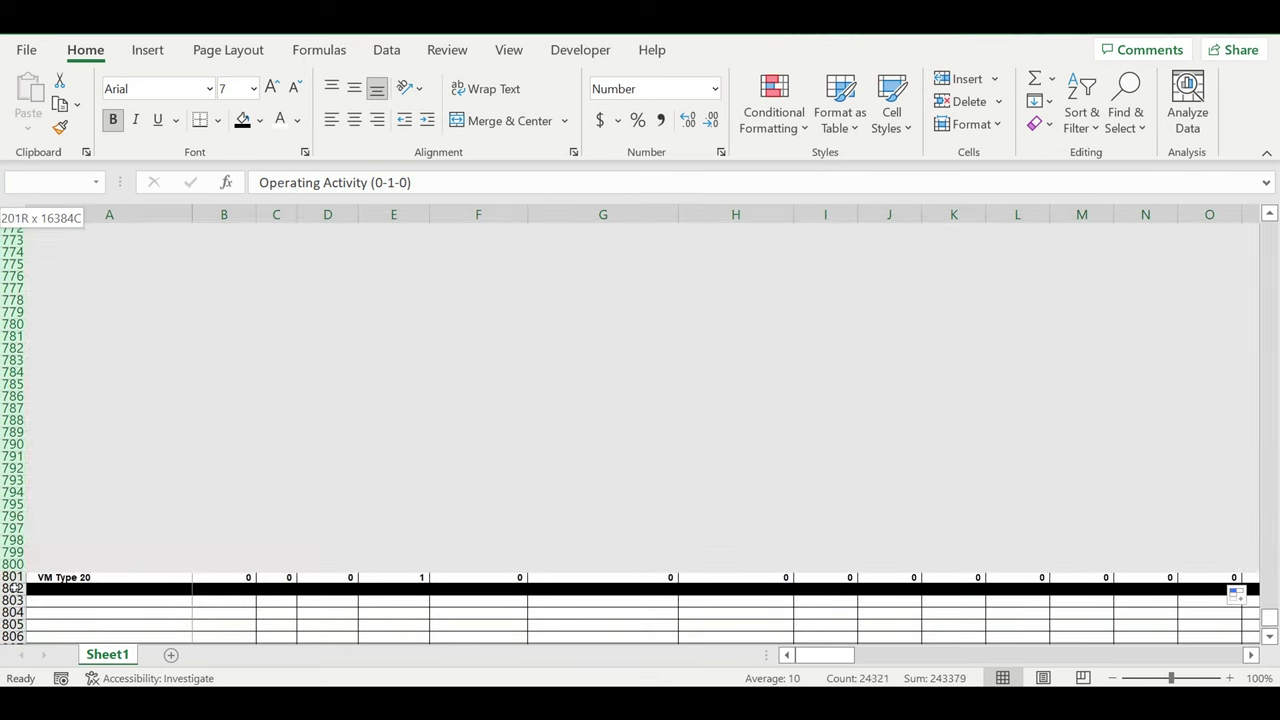
{"action": "left_click_drag", "start_coordinate": [12, 636], "coordinate": [14, 592]}
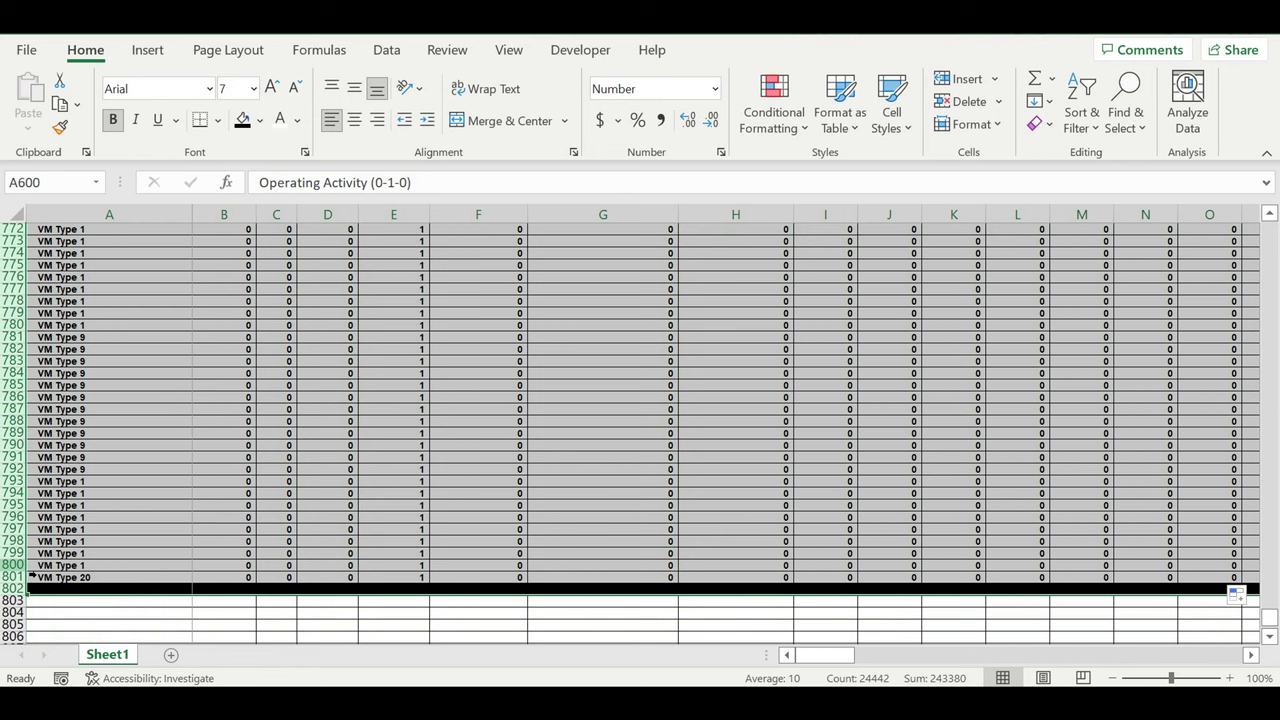
{"action": "key", "text": "ctrl+c"}
{"action": "left_click", "coordinate": [76, 606]}
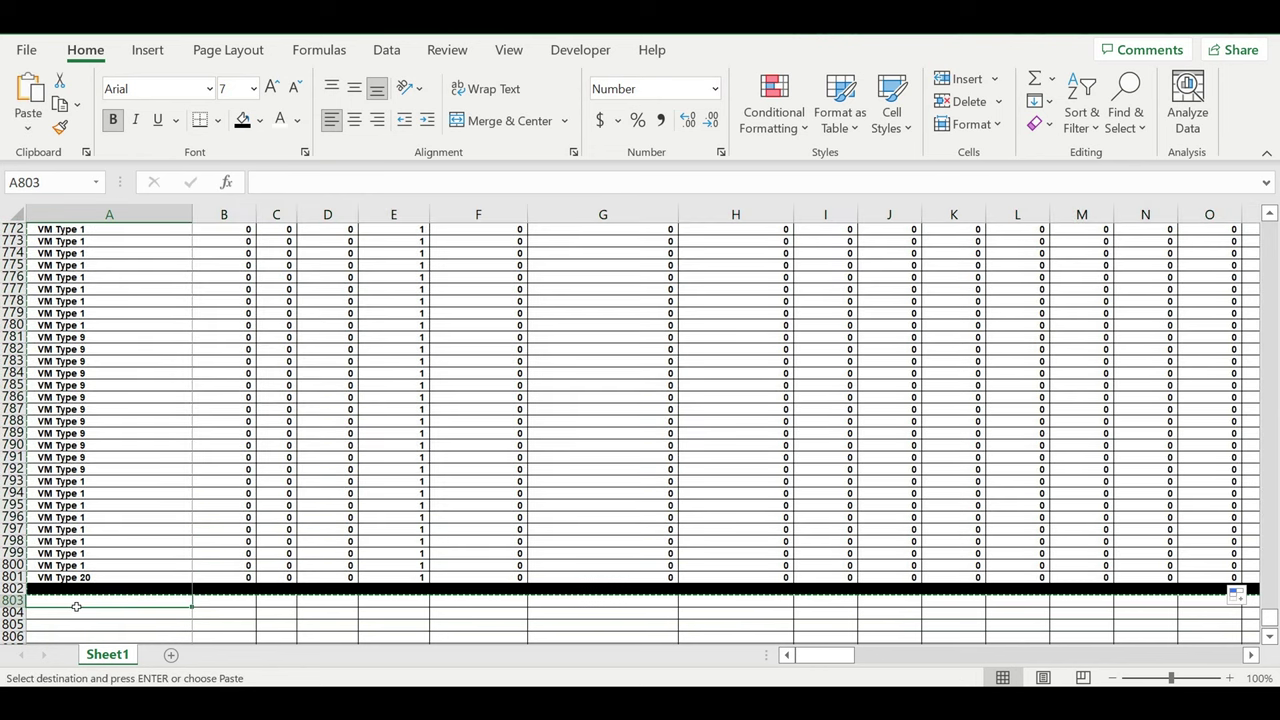
{"action": "key", "text": "ctrl+v"}
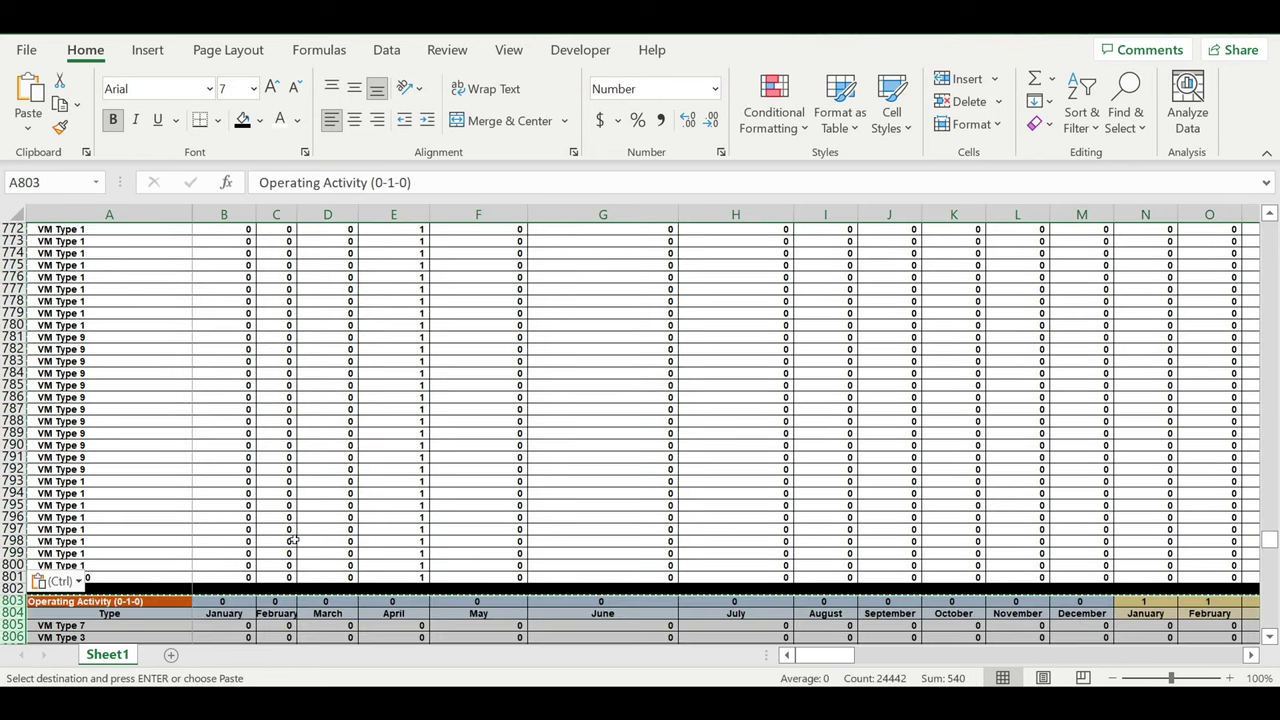
{"action": "scroll", "coordinate": [294, 540], "scroll_direction": "down", "scroll_amount": 4}
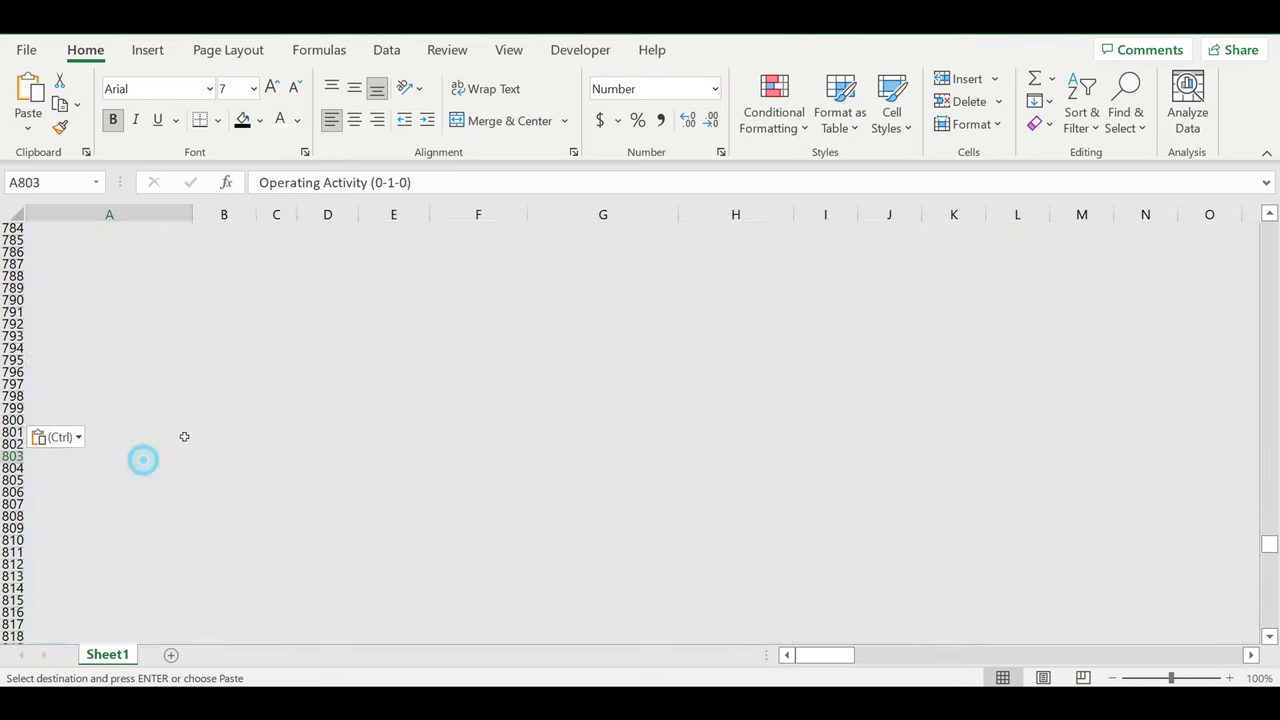
Step: Retitle the copy 'Operating Activity (0-1-1)' and give its title cell a purple fill
{"action": "double_click", "coordinate": [408, 183]}
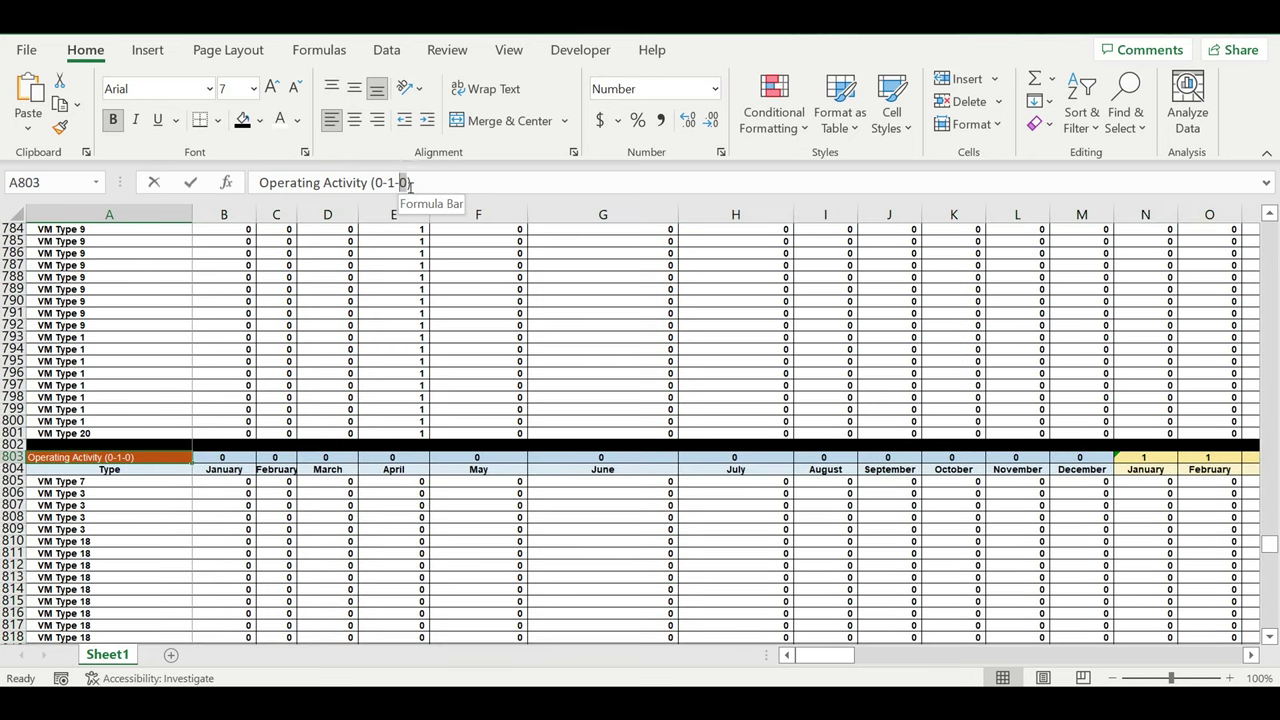
{"action": "type", "text": "1"}
{"action": "key", "text": "Return"}
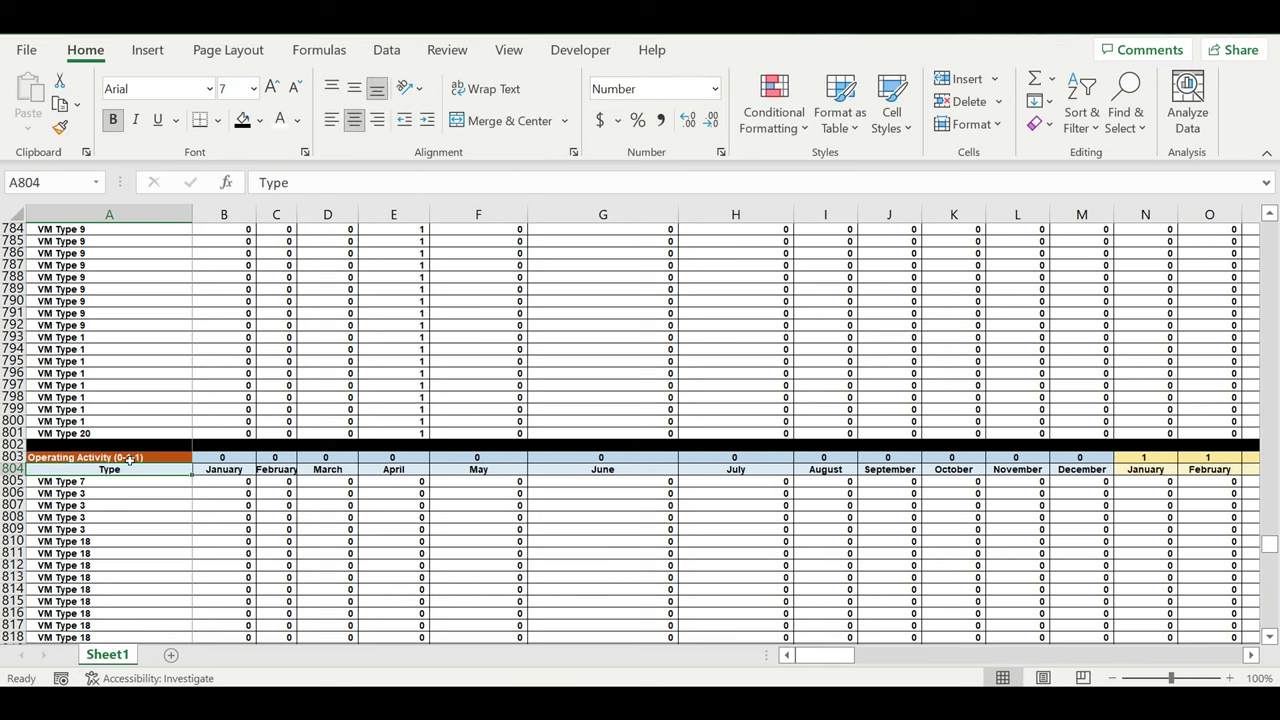
{"action": "left_click", "coordinate": [129, 458]}
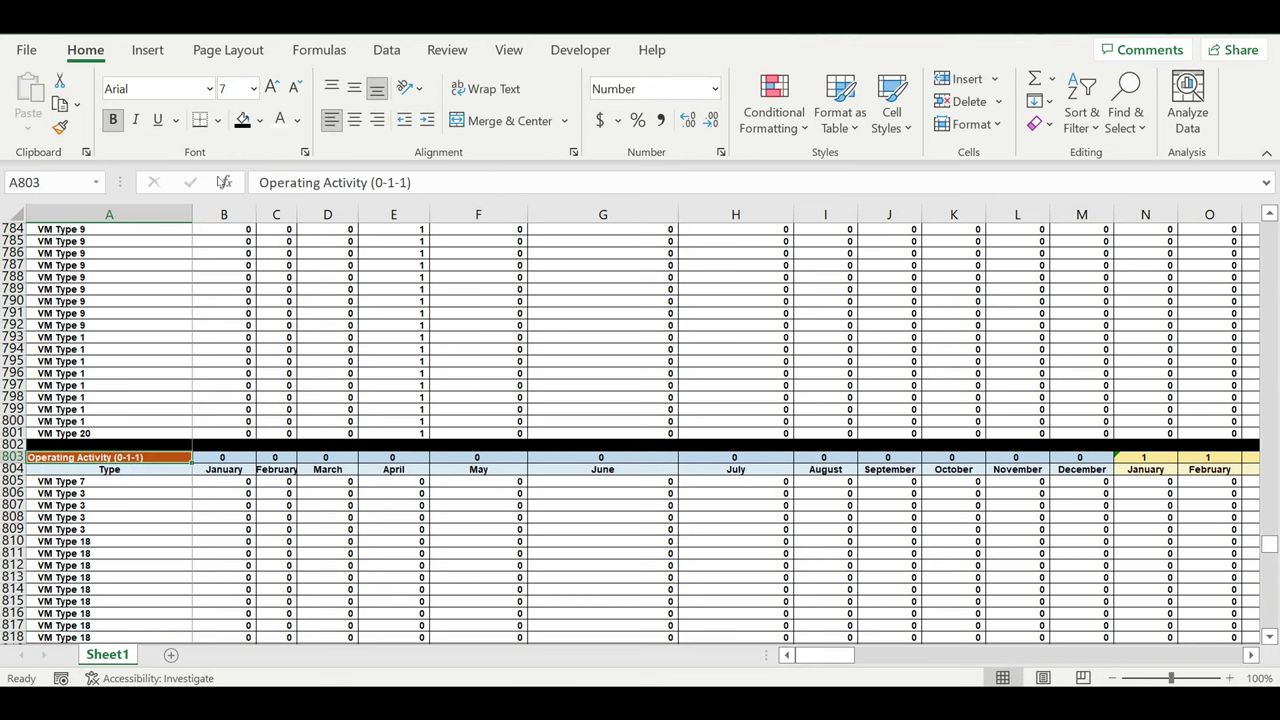
{"action": "left_click", "coordinate": [260, 122]}
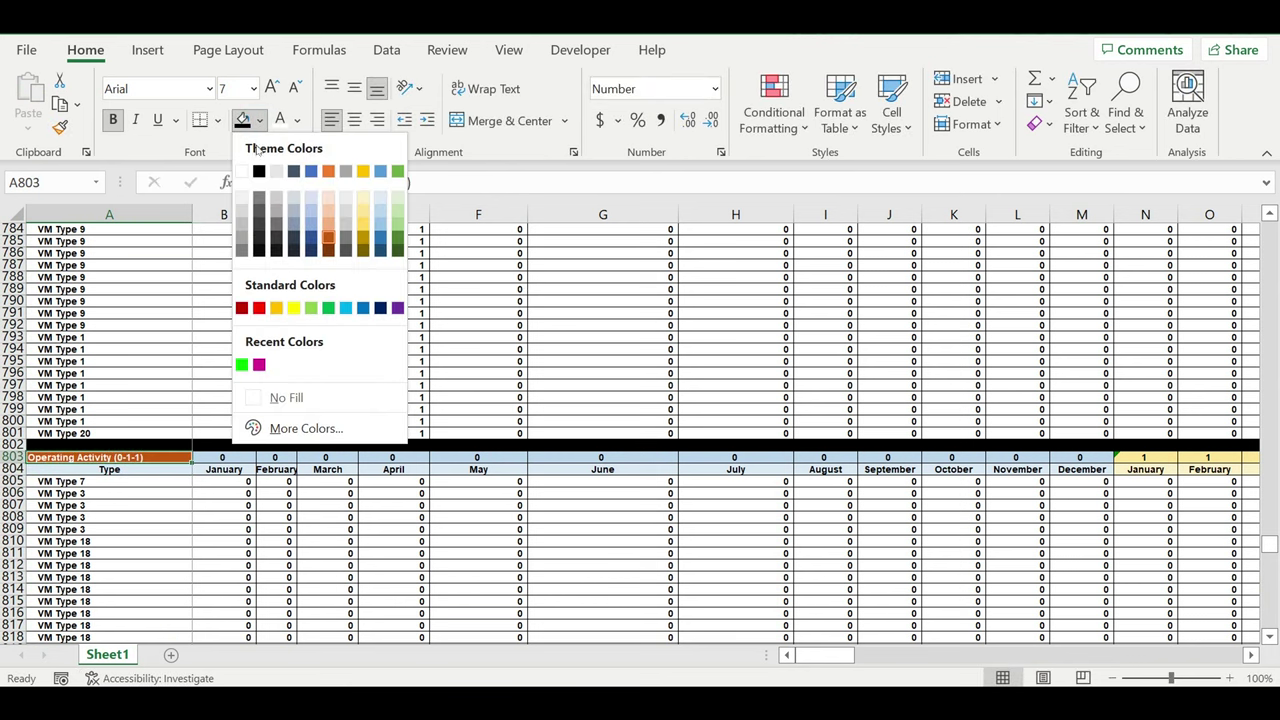
{"action": "left_click", "coordinate": [397, 307]}
Step: Begin a year formula in the copy's January year cell
{"action": "left_click", "coordinate": [350, 458]}
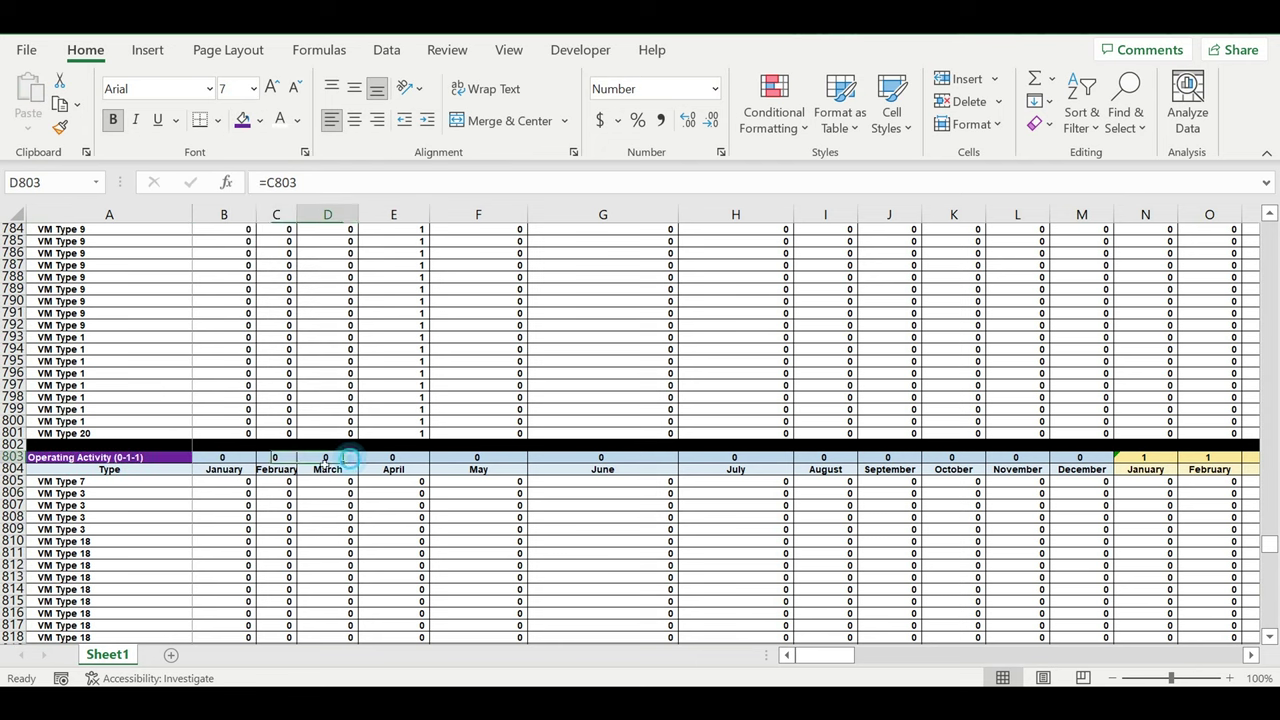
{"action": "left_click", "coordinate": [228, 458]}
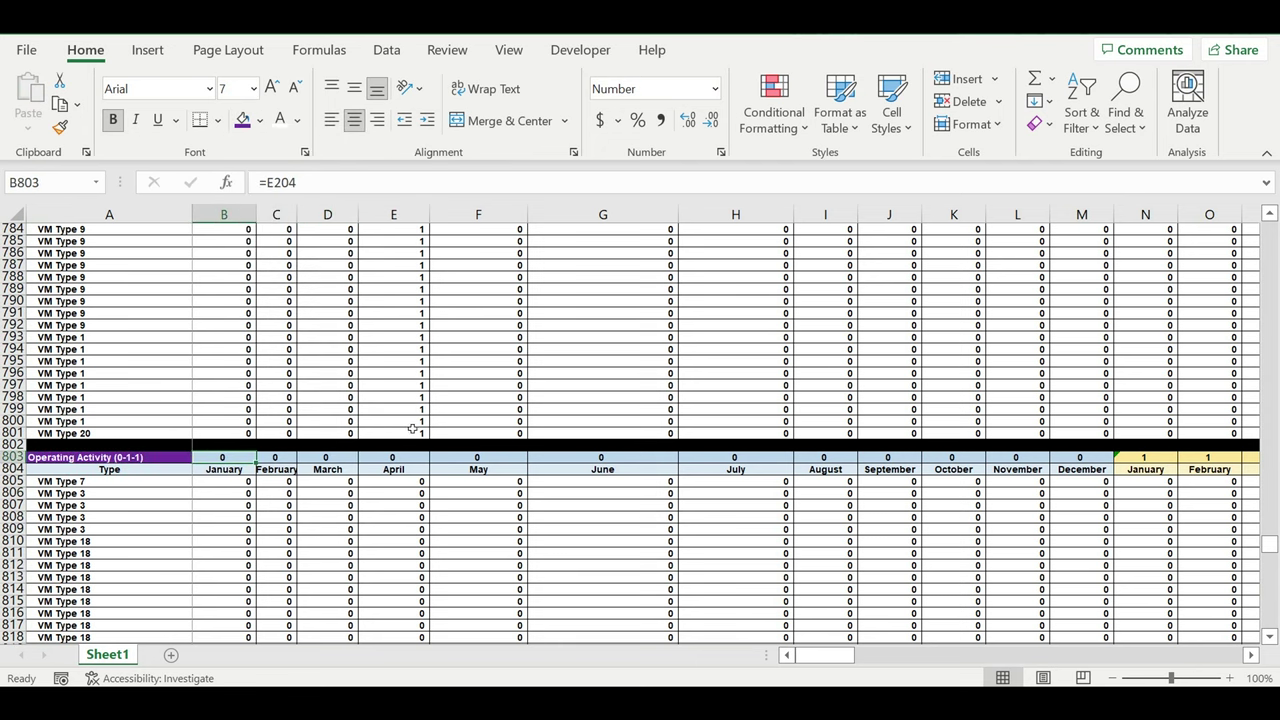
{"action": "type", "text": "="}
{"action": "scroll", "coordinate": [1262, 530], "scroll_direction": "up", "scroll_amount": 5}
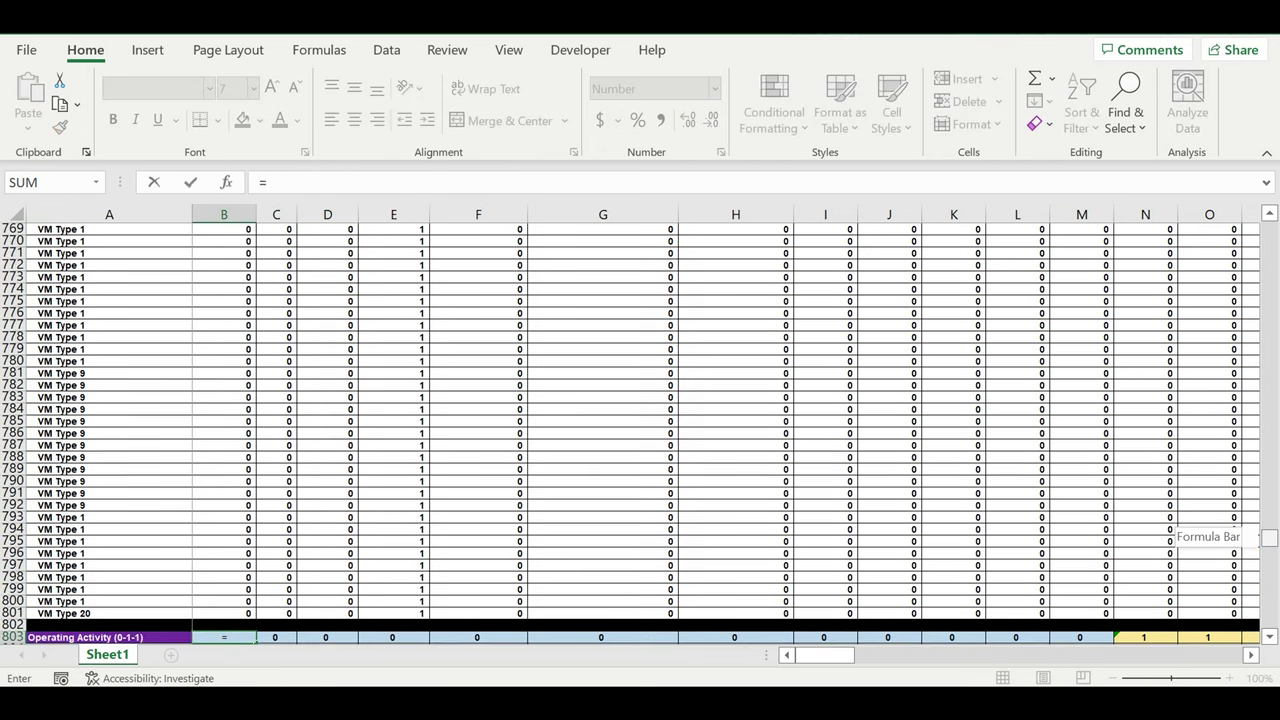
{"action": "left_click_drag", "start_coordinate": [1268, 538], "coordinate": [1268, 228]}
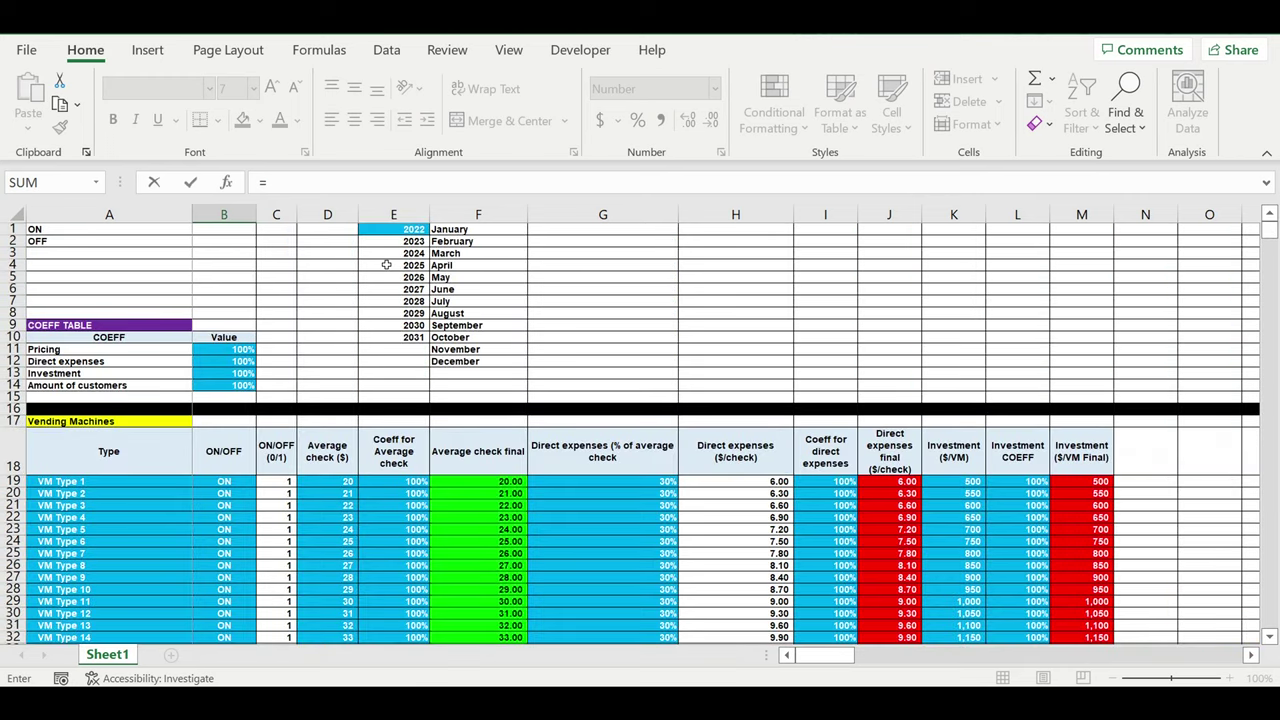
Step: Point the copy's January year cell at the 2022 year cell
{"action": "left_click", "coordinate": [399, 231]}
{"action": "key", "text": "Return"}
{"action": "key", "text": "Return"}
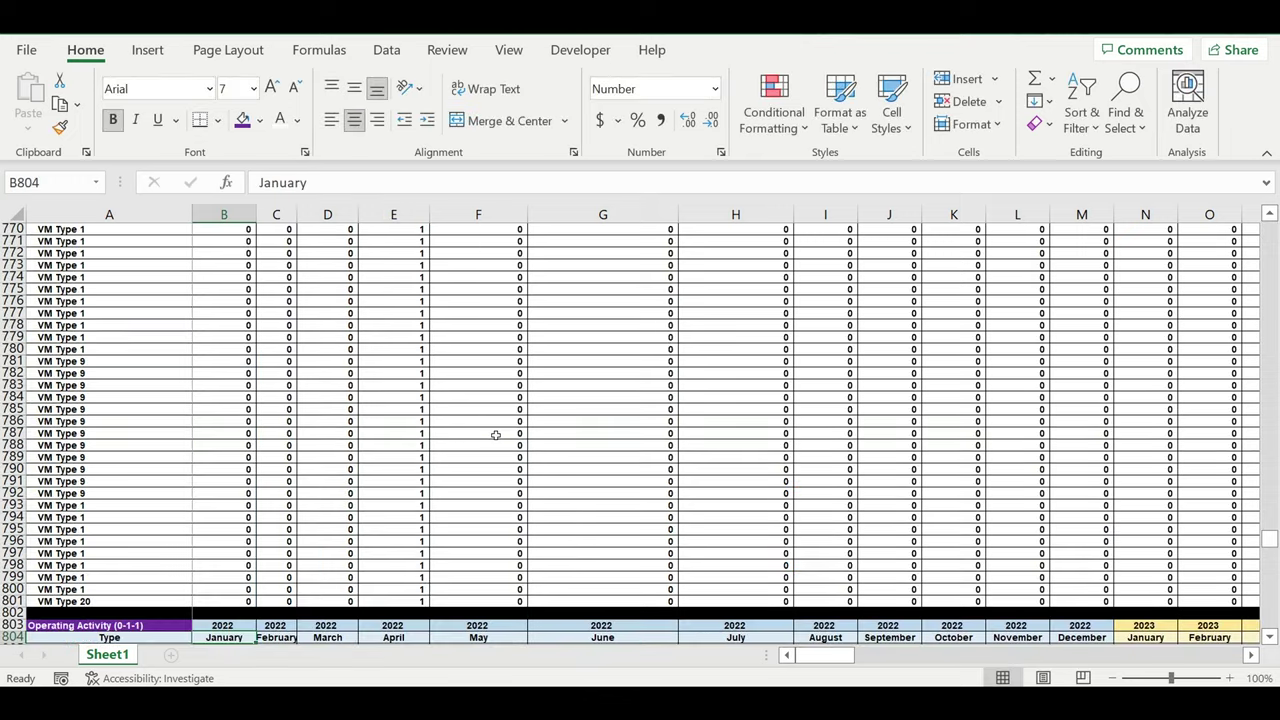
{"action": "scroll", "coordinate": [451, 486], "scroll_direction": "down", "scroll_amount": 2}
{"action": "scroll", "coordinate": [434, 471], "scroll_direction": "down", "scroll_amount": 1}
{"action": "scroll", "coordinate": [256, 477], "scroll_direction": "down", "scroll_amount": 3}
Step: Link B805 to the first machine's 0-1-0 January value with =B602
{"action": "left_click", "coordinate": [235, 471]}
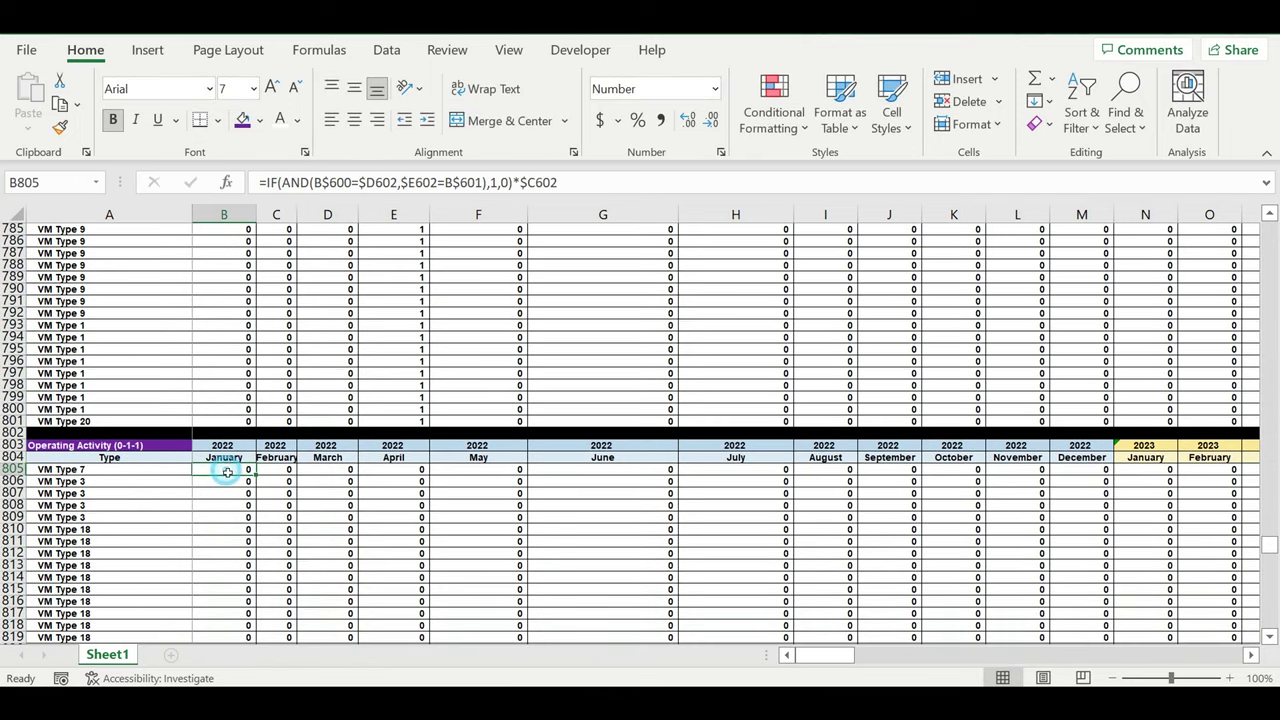
{"action": "type", "text": "="}
{"action": "scroll", "coordinate": [361, 428], "scroll_direction": "up", "scroll_amount": 15}
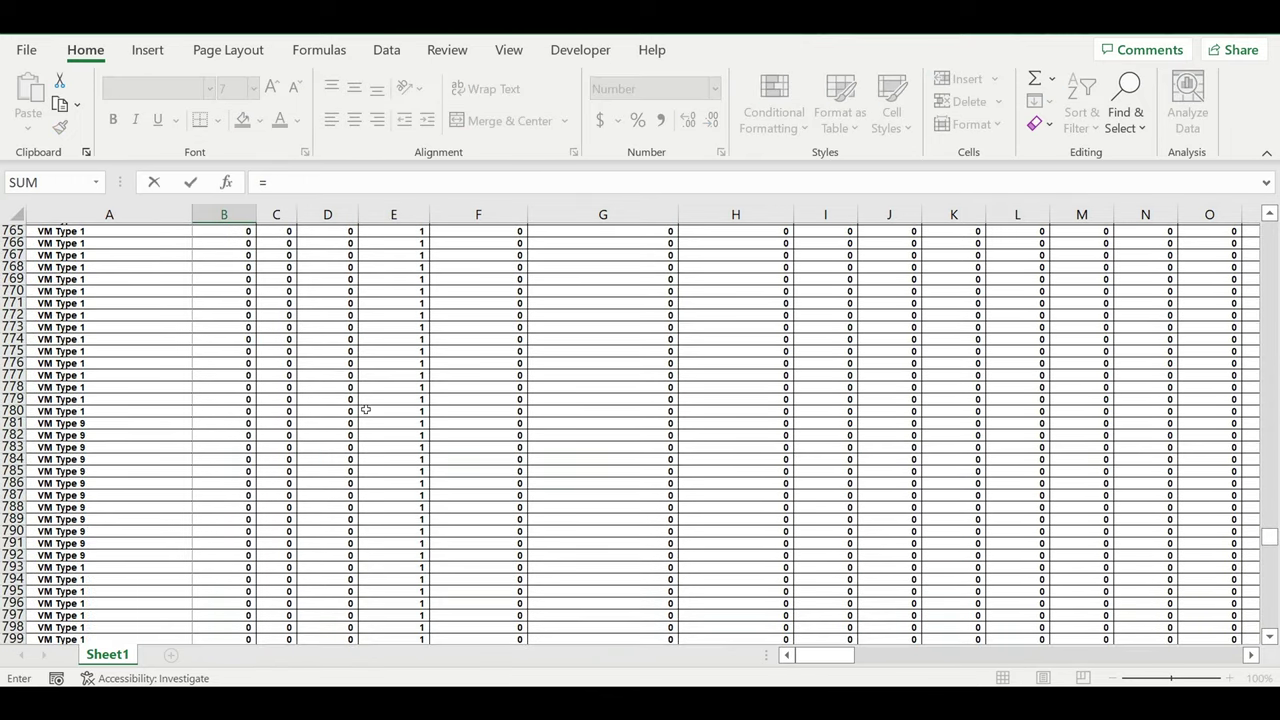
{"action": "scroll", "coordinate": [364, 408], "scroll_direction": "up", "scroll_amount": 15}
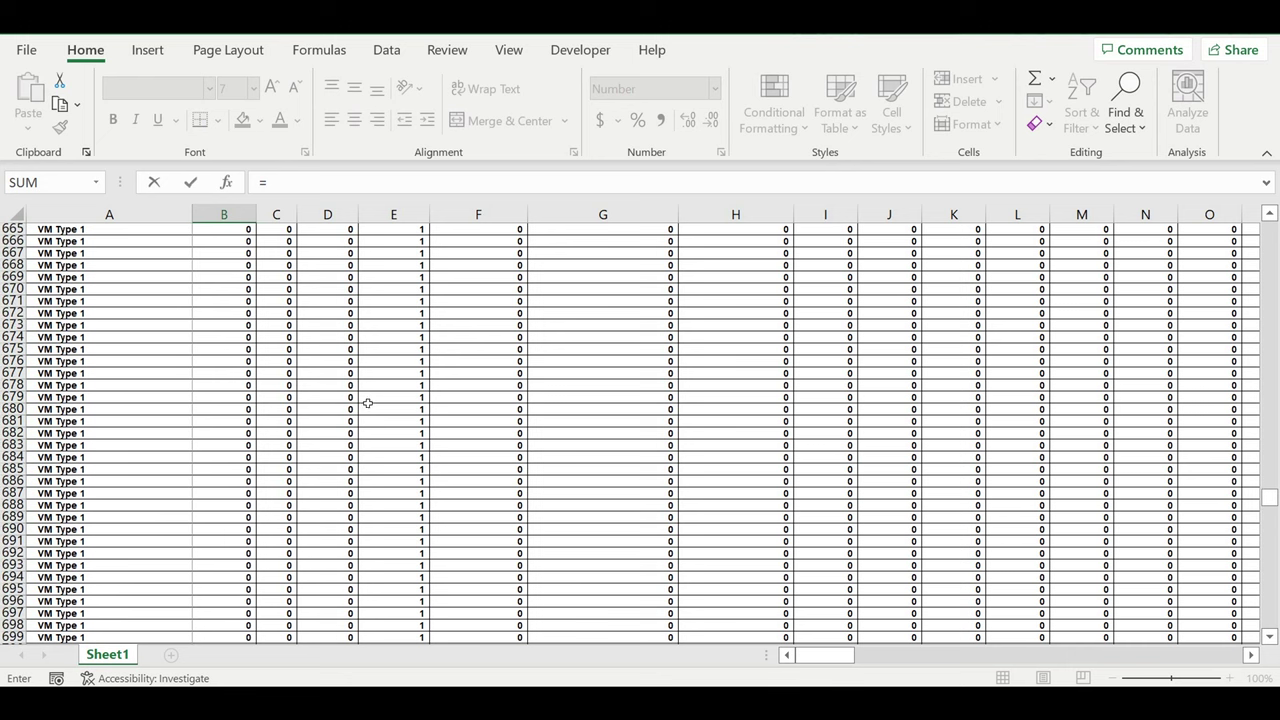
{"action": "scroll", "coordinate": [362, 400], "scroll_direction": "up", "scroll_amount": 14}
{"action": "scroll", "coordinate": [352, 412], "scroll_direction": "up", "scroll_amount": 13}
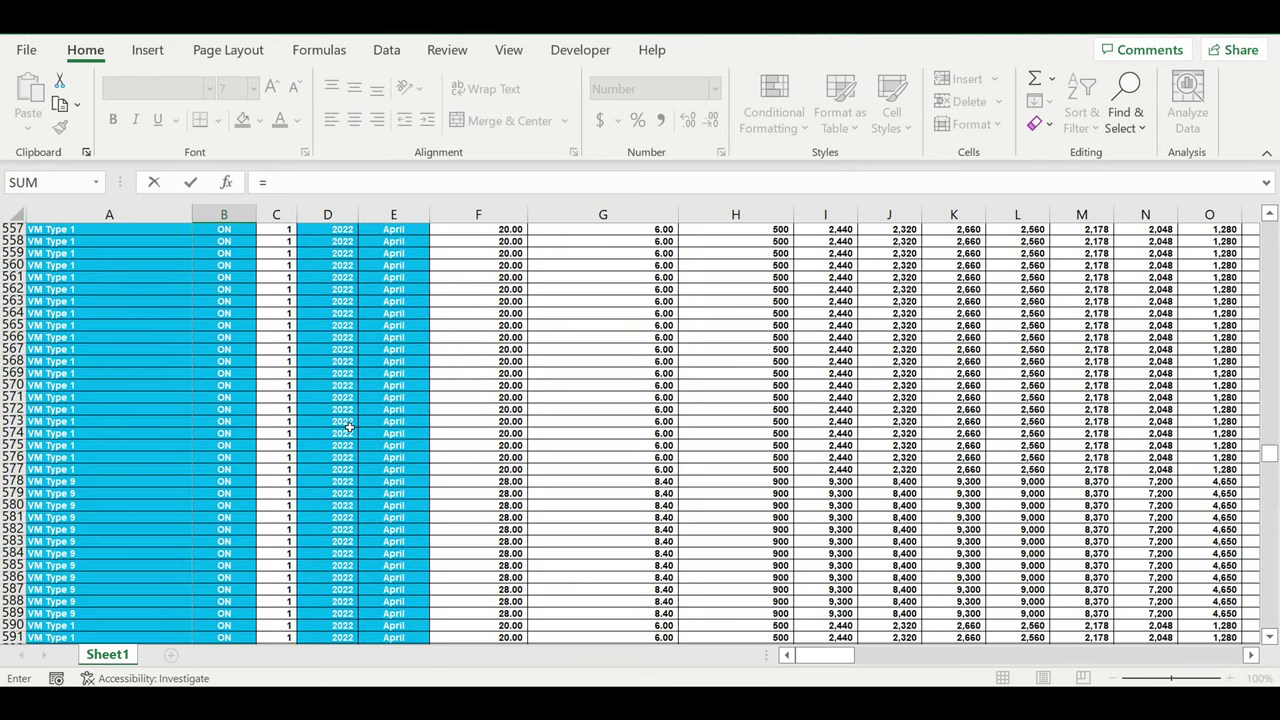
{"action": "scroll", "coordinate": [349, 427], "scroll_direction": "down", "scroll_amount": 8}
{"action": "scroll", "coordinate": [345, 425], "scroll_direction": "down", "scroll_amount": 6}
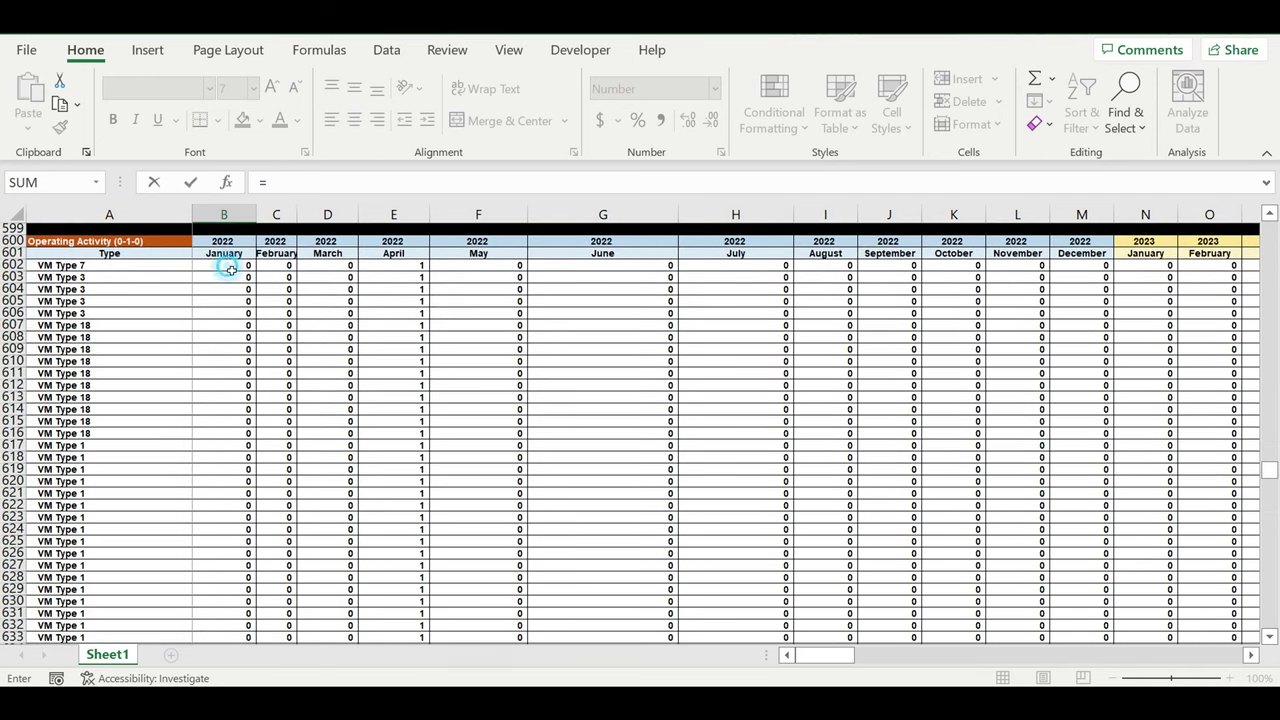
{"action": "left_click", "coordinate": [230, 270]}
{"action": "key", "text": "Escape"}
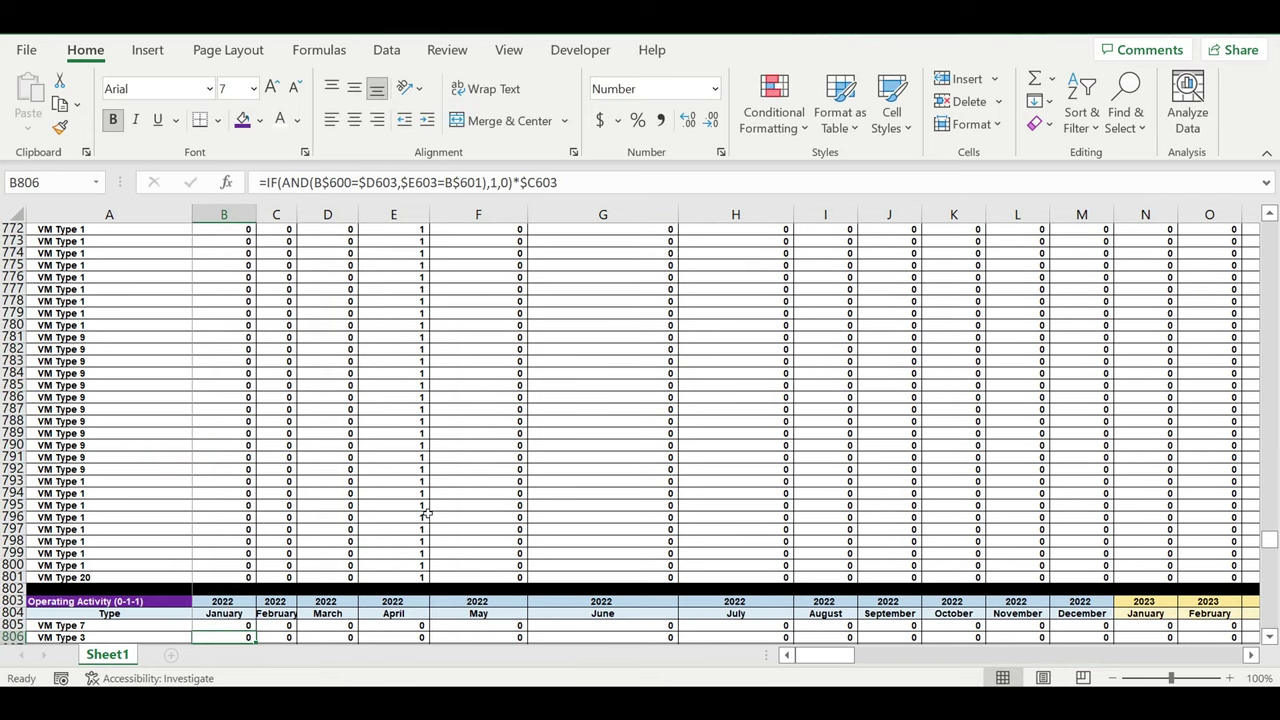
Step: Fill the B805 link formula down to row 1004
{"action": "scroll", "coordinate": [426, 513], "scroll_direction": "down", "scroll_amount": 6}
{"action": "left_click", "coordinate": [228, 410]}
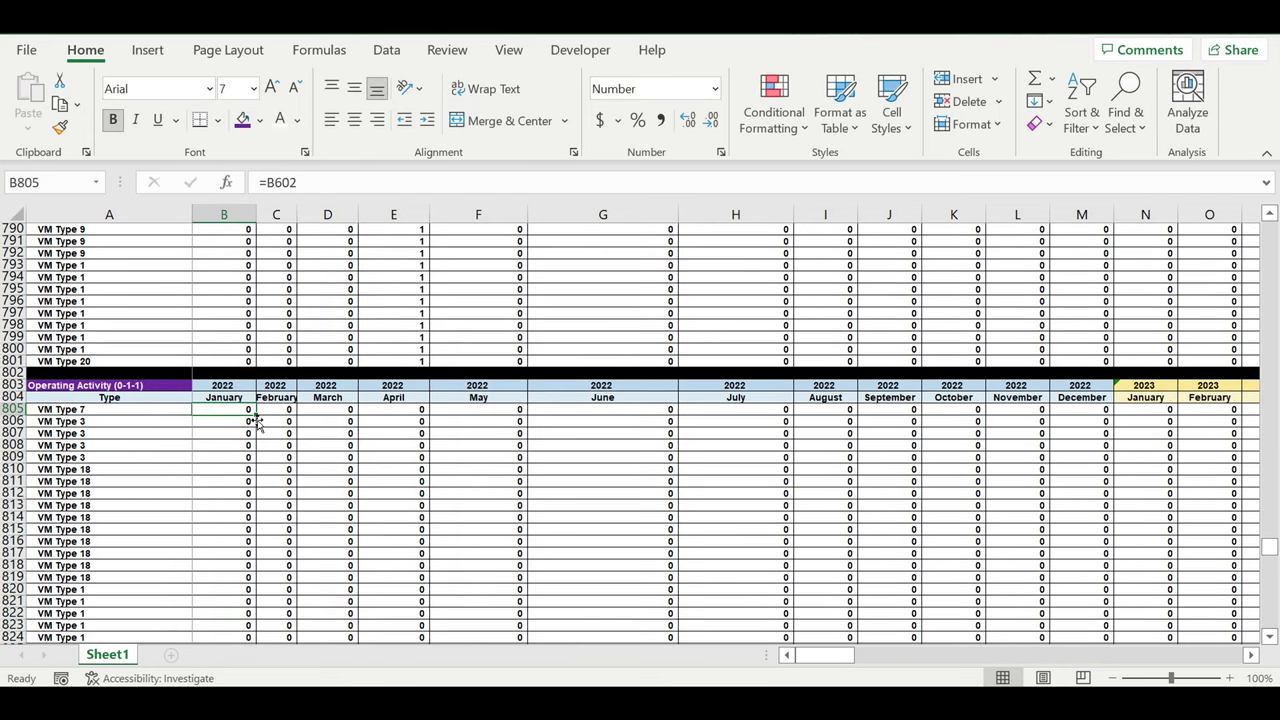
{"action": "left_click_drag", "start_coordinate": [256, 416], "coordinate": [250, 648]}
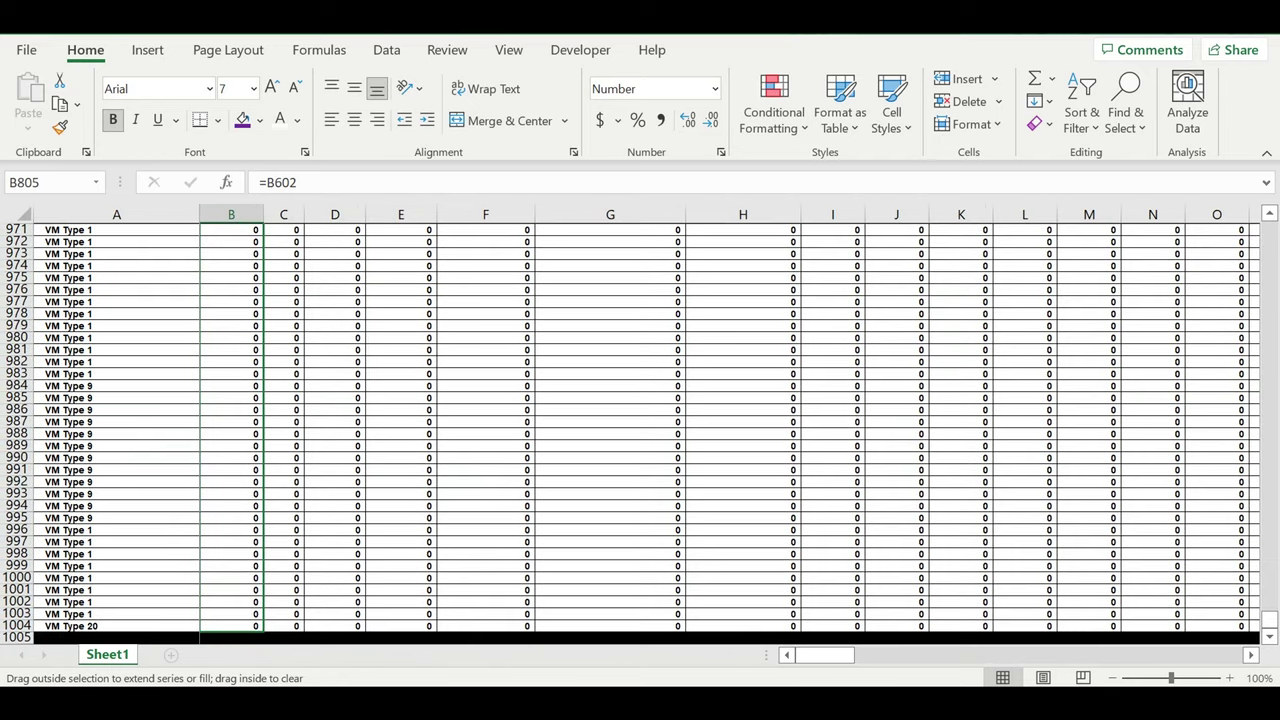
{"action": "left_click_drag", "start_coordinate": [250, 648], "coordinate": [250, 614]}
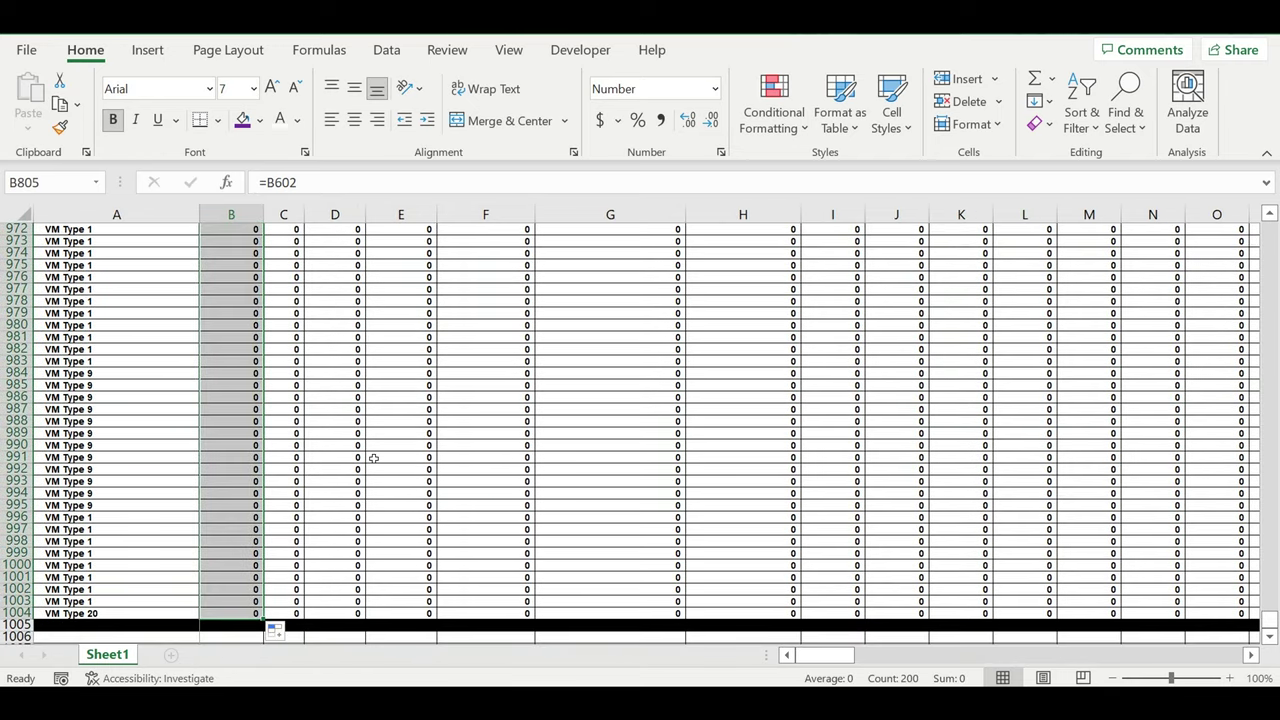
Step: Enter =B805+C602 in C805, adding January's count to February's 0-1-0 value
{"action": "scroll", "coordinate": [373, 457], "scroll_direction": "up", "scroll_amount": 5}
{"action": "scroll", "coordinate": [364, 443], "scroll_direction": "up", "scroll_amount": 5}
{"action": "scroll", "coordinate": [366, 436], "scroll_direction": "up", "scroll_amount": 5}
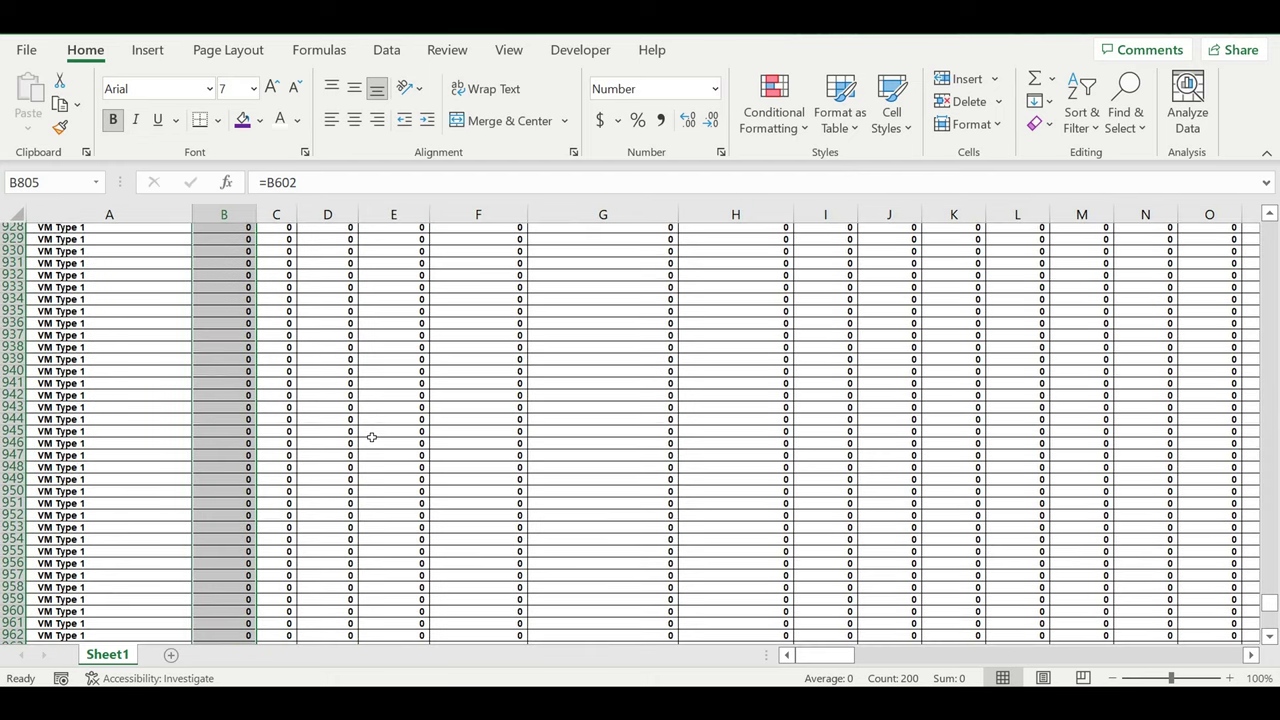
{"action": "scroll", "coordinate": [376, 438], "scroll_direction": "up", "scroll_amount": 13}
{"action": "scroll", "coordinate": [375, 438], "scroll_direction": "up", "scroll_amount": 13}
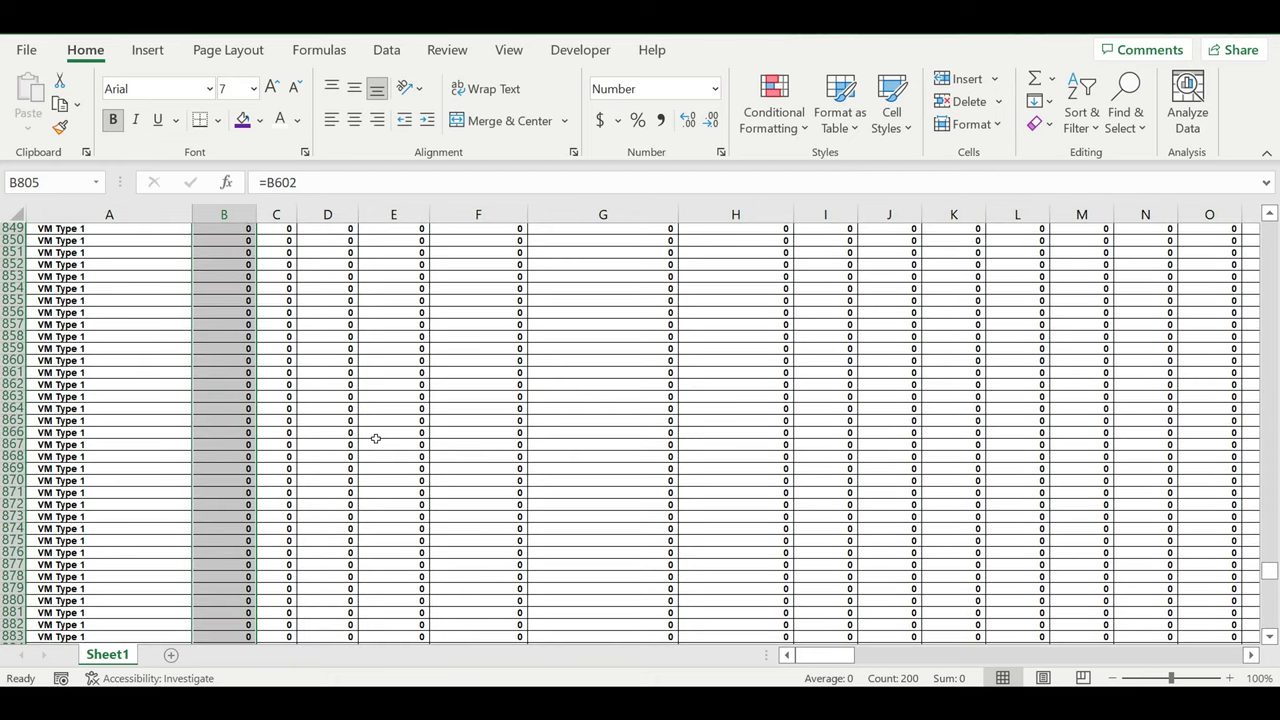
{"action": "scroll", "coordinate": [375, 438], "scroll_direction": "up", "scroll_amount": 19}
{"action": "scroll", "coordinate": [324, 402], "scroll_direction": "up", "scroll_amount": 2}
{"action": "left_click", "coordinate": [287, 460]}
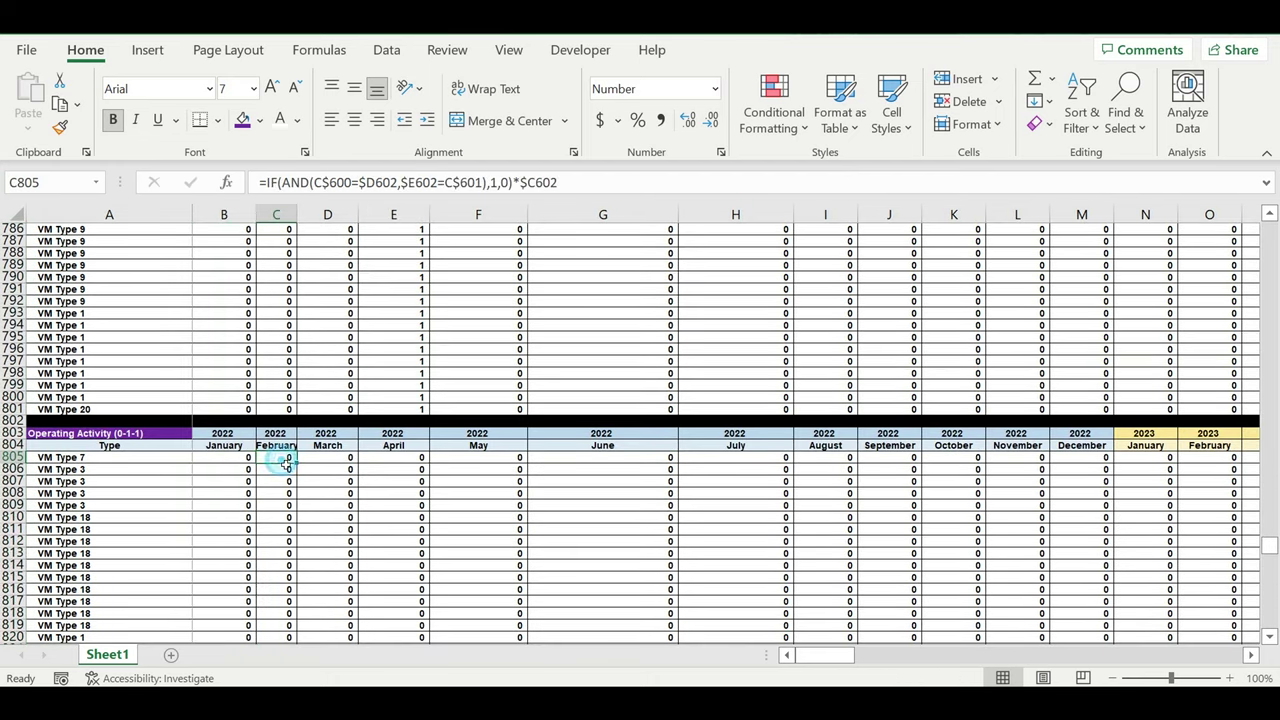
{"action": "type", "text": "="}
{"action": "left_click", "coordinate": [233, 459]}
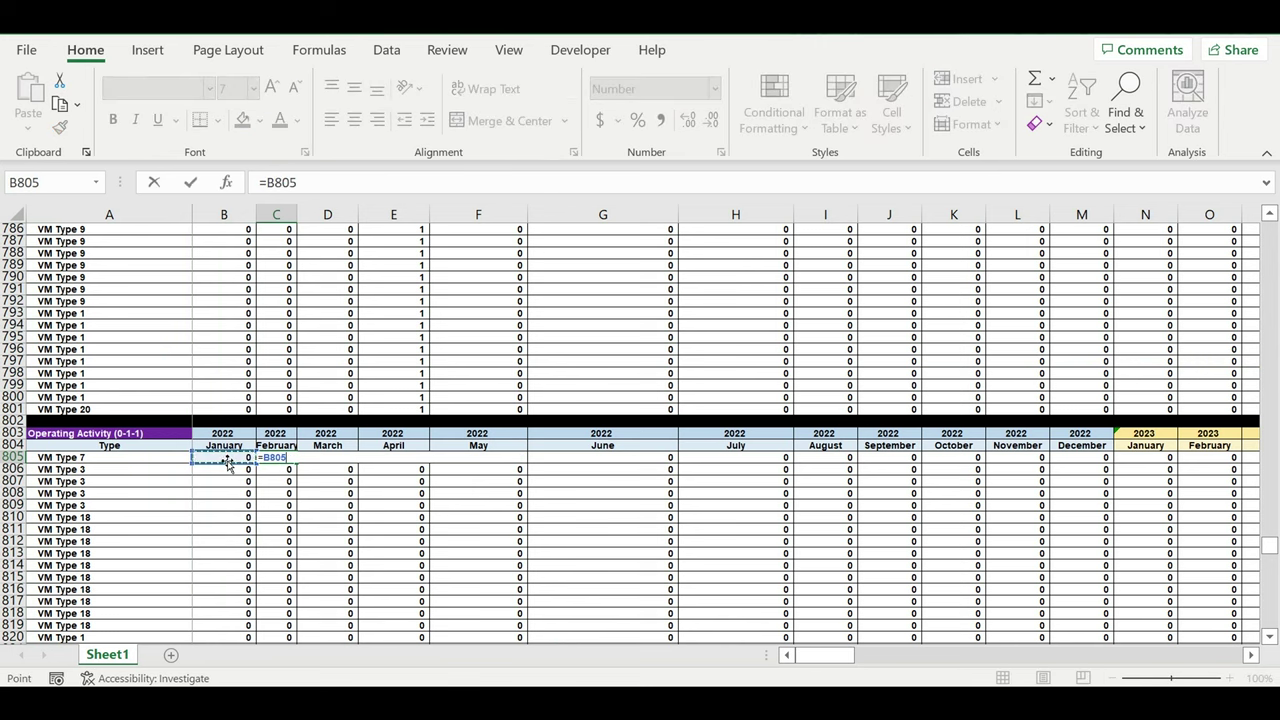
{"action": "type", "text": "+"}
{"action": "scroll", "coordinate": [358, 440], "scroll_direction": "up", "scroll_amount": 5}
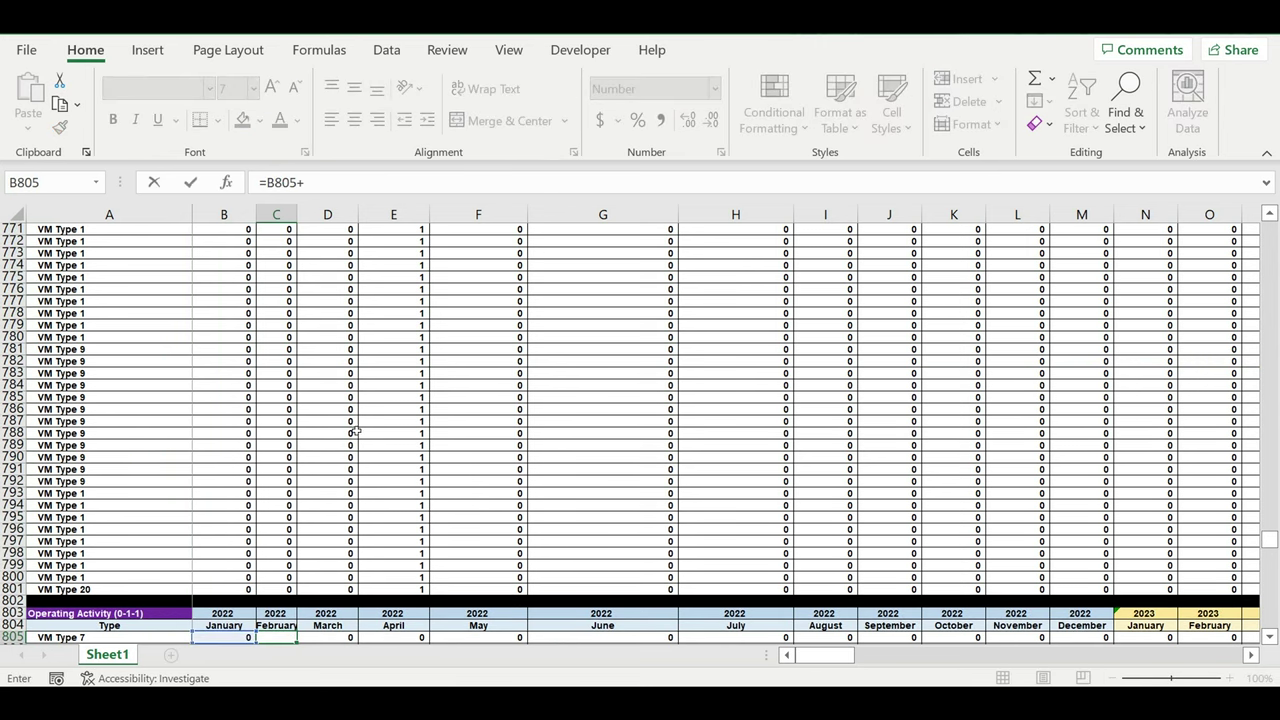
{"action": "scroll", "coordinate": [353, 425], "scroll_direction": "up", "scroll_amount": 15}
{"action": "scroll", "coordinate": [355, 425], "scroll_direction": "up", "scroll_amount": 16}
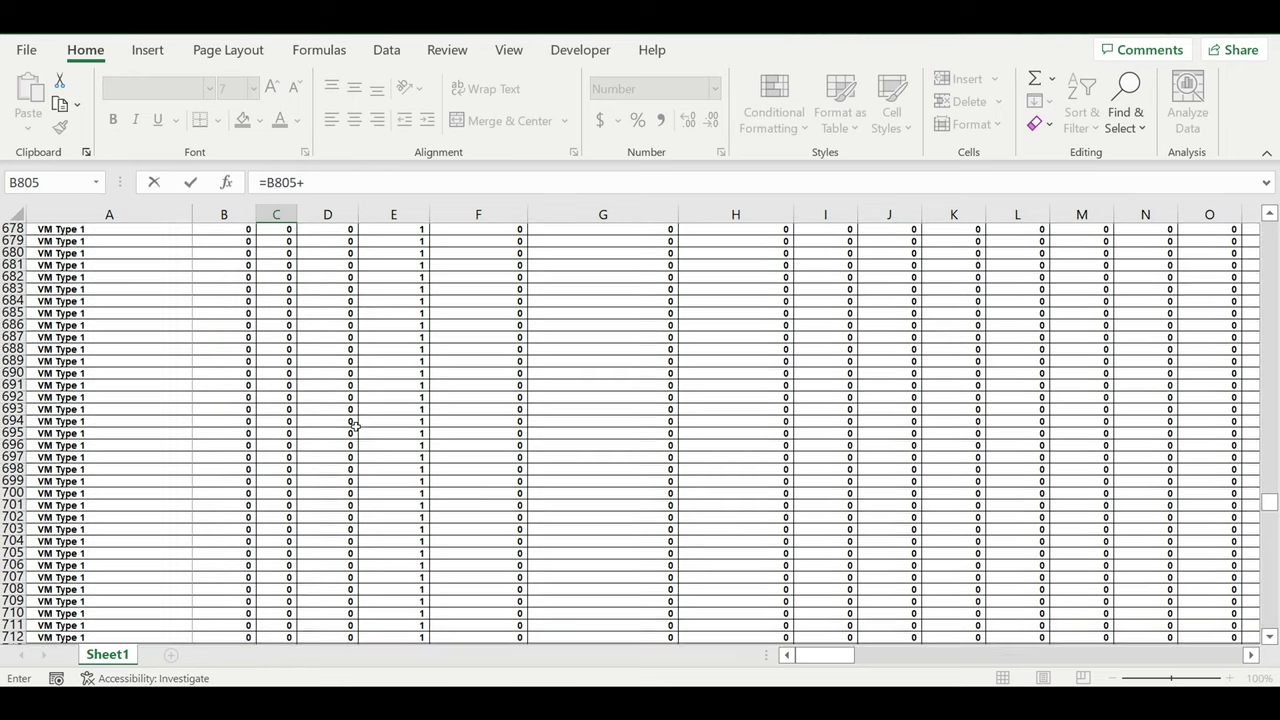
{"action": "scroll", "coordinate": [355, 425], "scroll_direction": "up", "scroll_amount": 5}
{"action": "scroll", "coordinate": [355, 425], "scroll_direction": "up", "scroll_amount": 5}
{"action": "scroll", "coordinate": [355, 424], "scroll_direction": "up", "scroll_amount": 14}
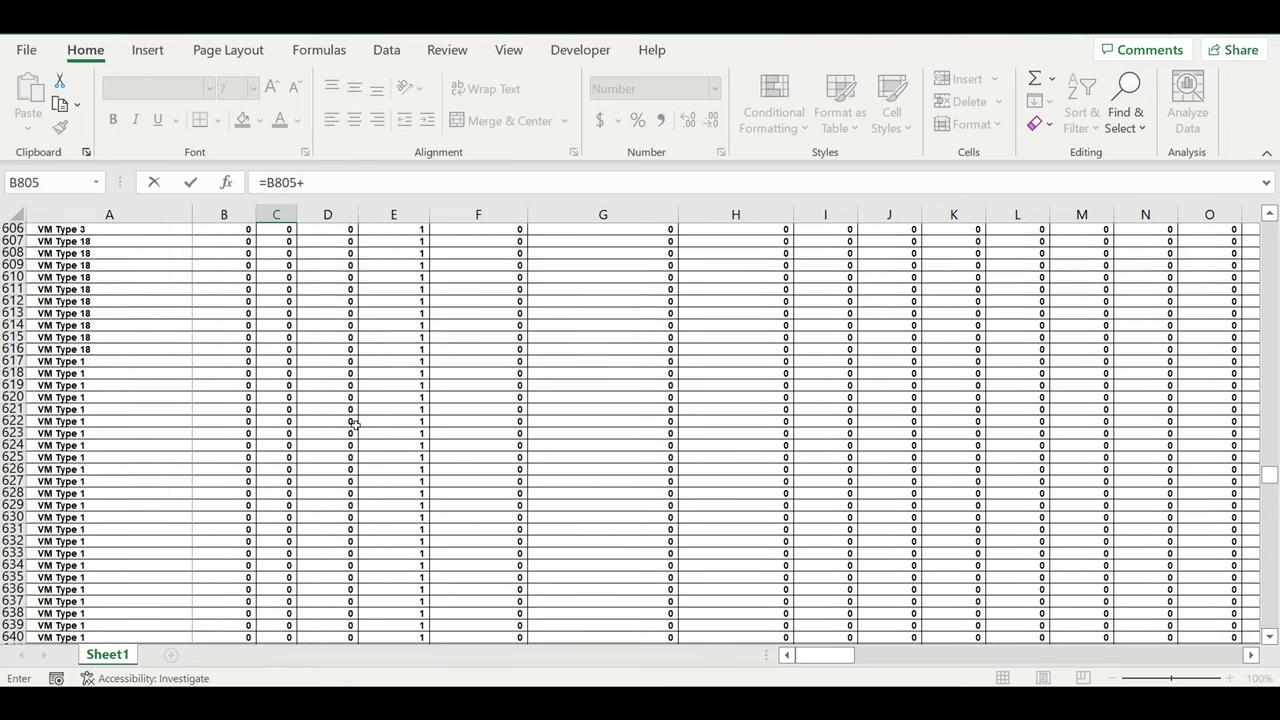
{"action": "scroll", "coordinate": [350, 400], "scroll_direction": "up", "scroll_amount": 5}
{"action": "left_click", "coordinate": [284, 365]}
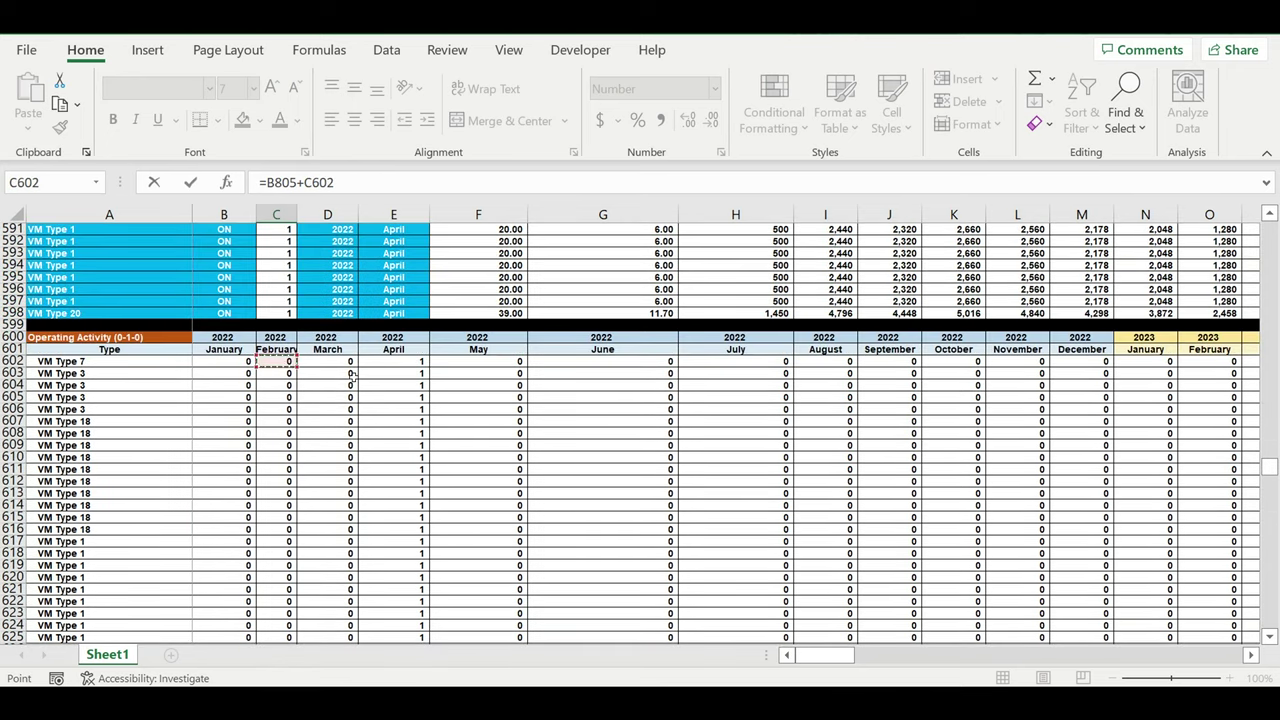
{"action": "key", "text": "Escape"}
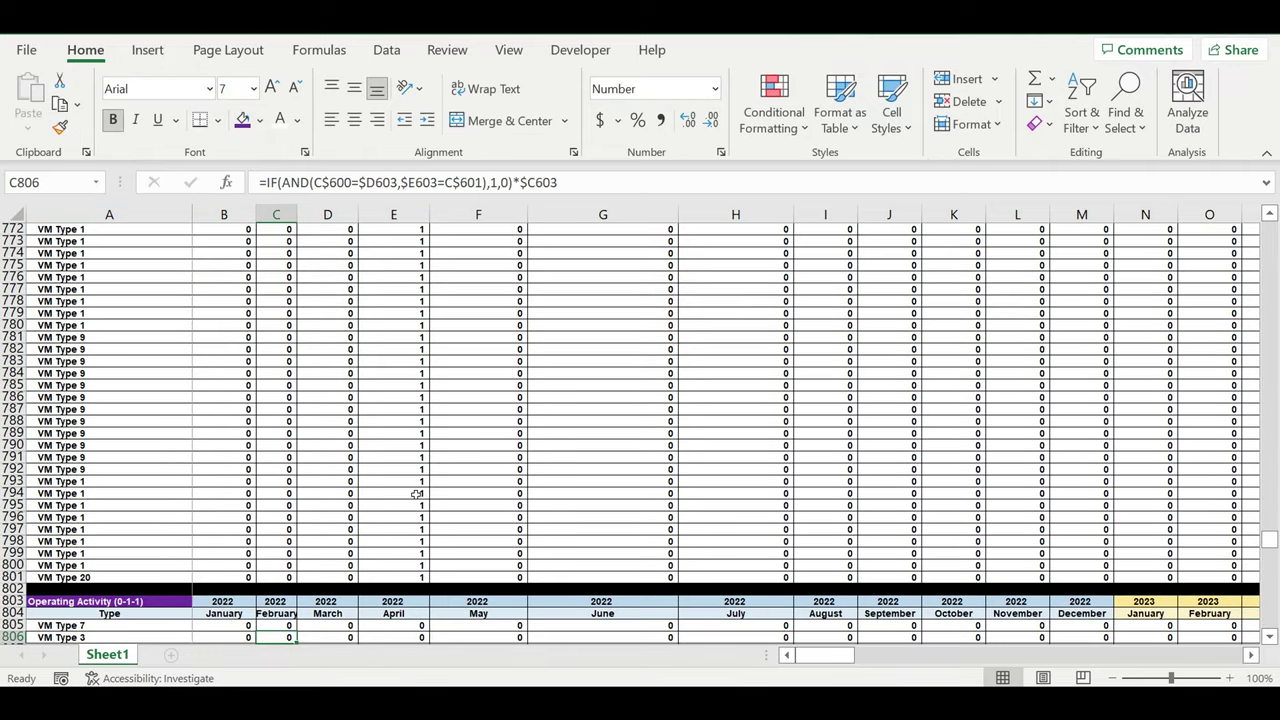
Step: Fill the C805 running-count formula down to row 1004
{"action": "scroll", "coordinate": [378, 479], "scroll_direction": "down", "scroll_amount": 6}
{"action": "left_click", "coordinate": [280, 410]}
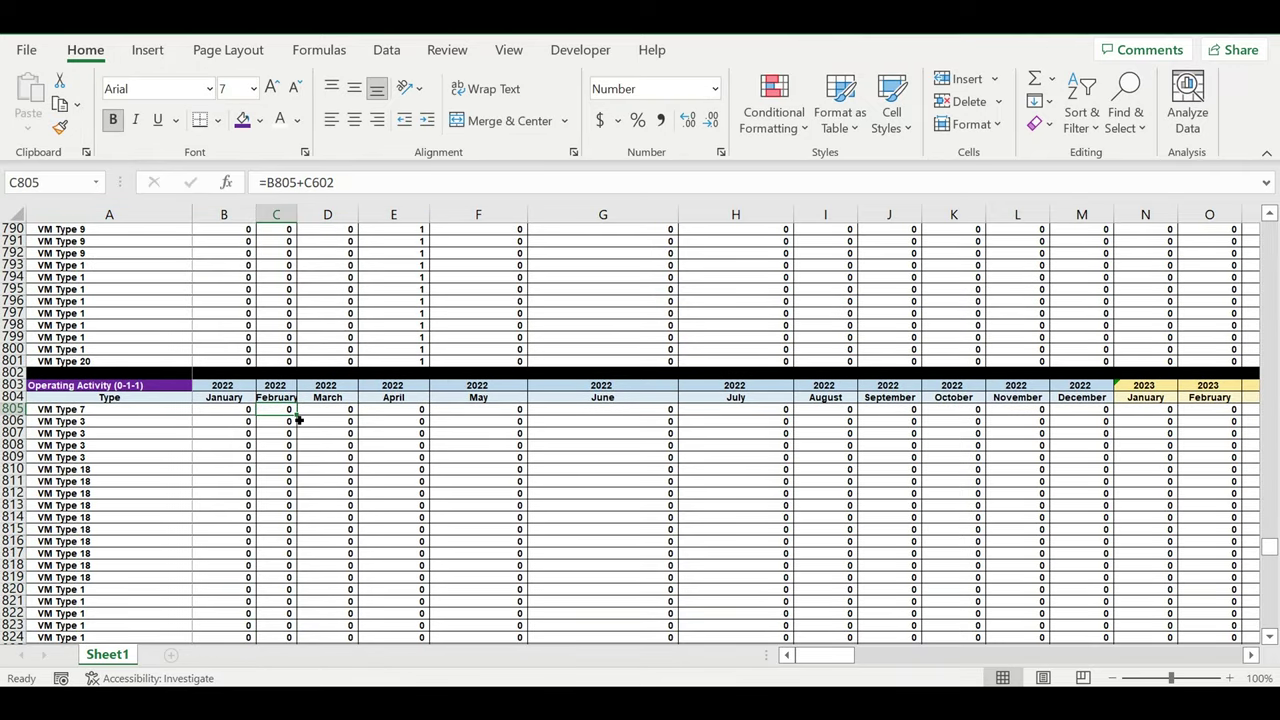
{"action": "left_click_drag", "start_coordinate": [297, 415], "coordinate": [292, 632]}
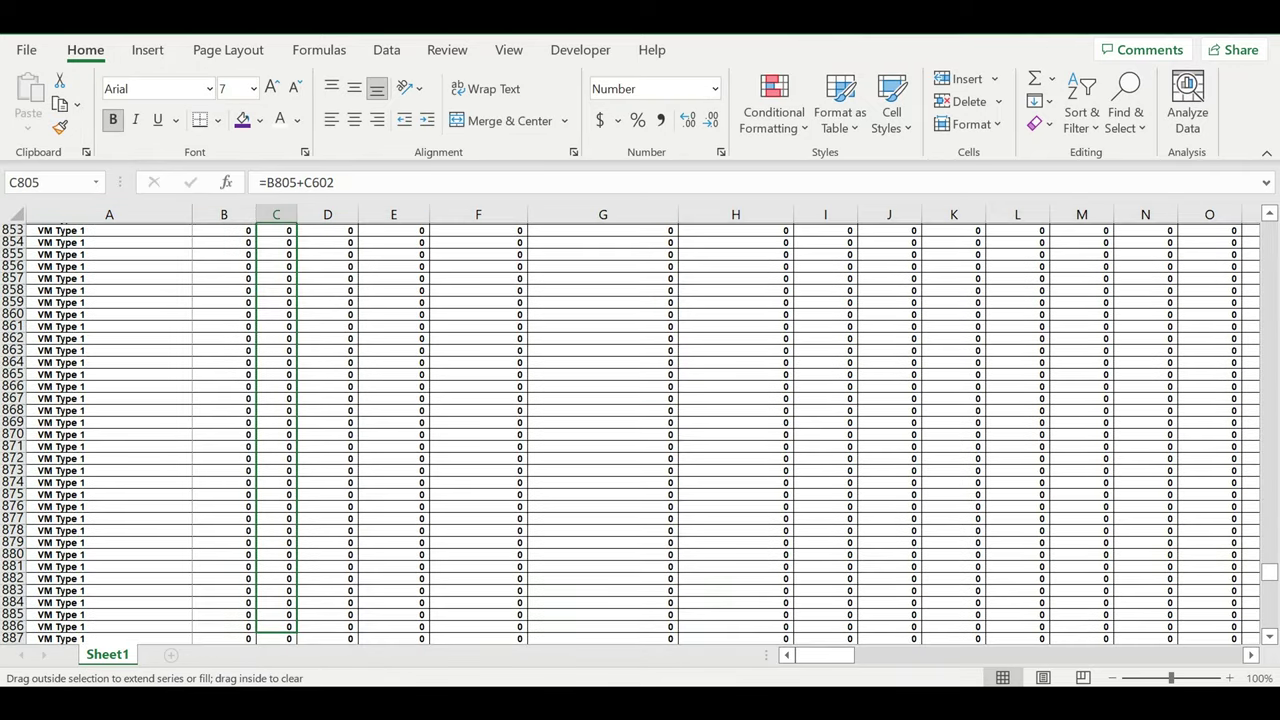
{"action": "left_click_drag", "start_coordinate": [292, 632], "coordinate": [320, 620]}
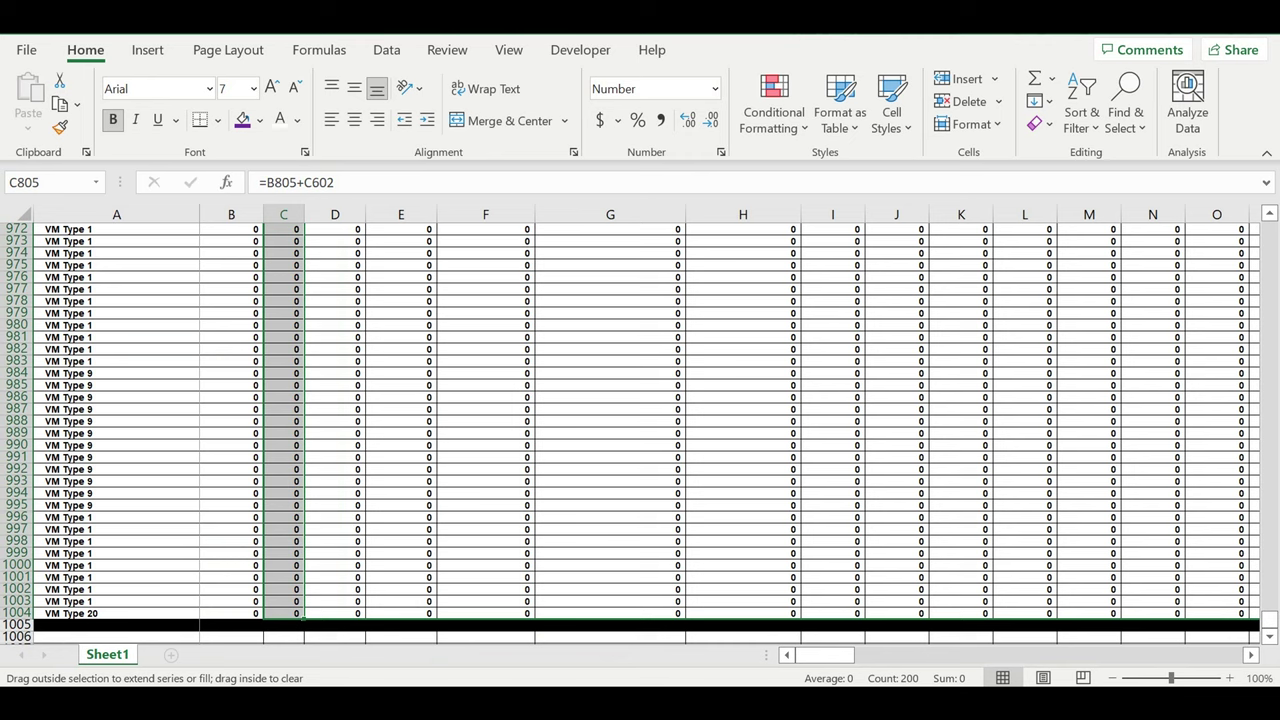
Step: Extend the running-count formulas right across to column DQ
{"action": "scroll", "coordinate": [700, 420], "scroll_direction": "right", "scroll_amount": 4}
{"action": "scroll", "coordinate": [700, 420], "scroll_direction": "right", "scroll_amount": 5}
{"action": "scroll", "coordinate": [700, 420], "scroll_direction": "right", "scroll_amount": 5}
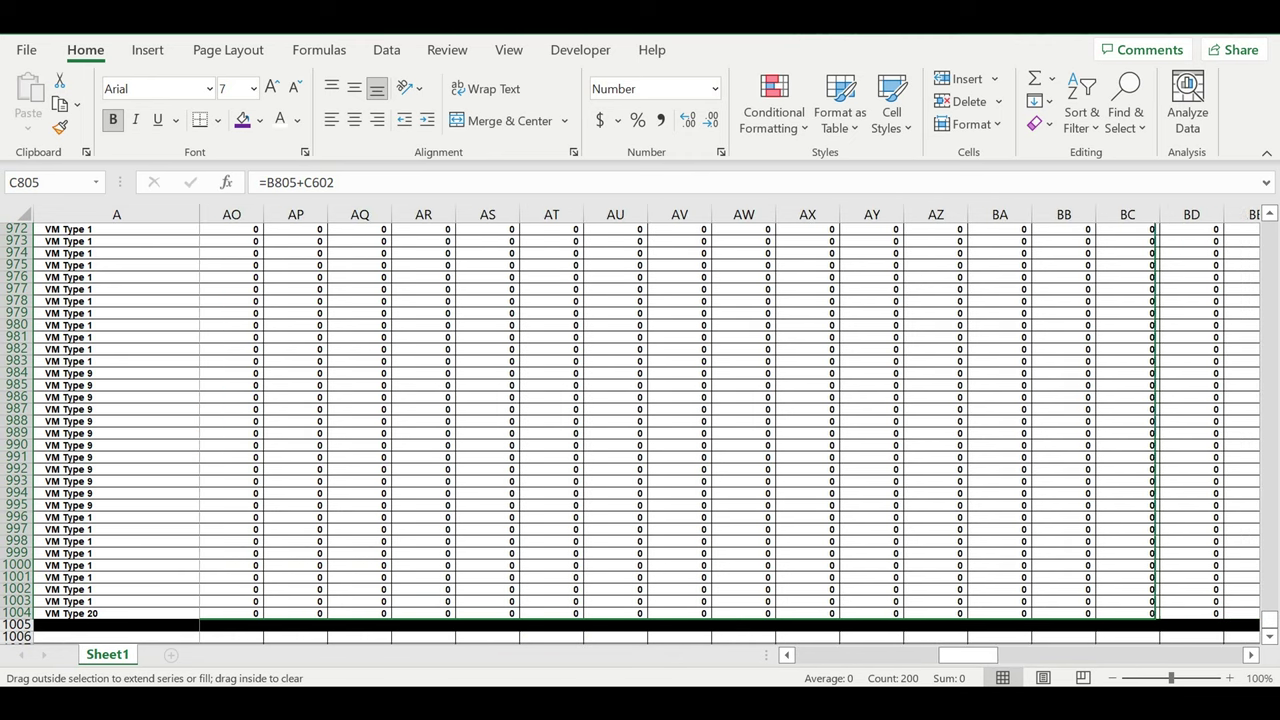
{"action": "scroll", "coordinate": [700, 420], "scroll_direction": "right", "scroll_amount": 3}
{"action": "scroll", "coordinate": [700, 420], "scroll_direction": "right", "scroll_amount": 4}
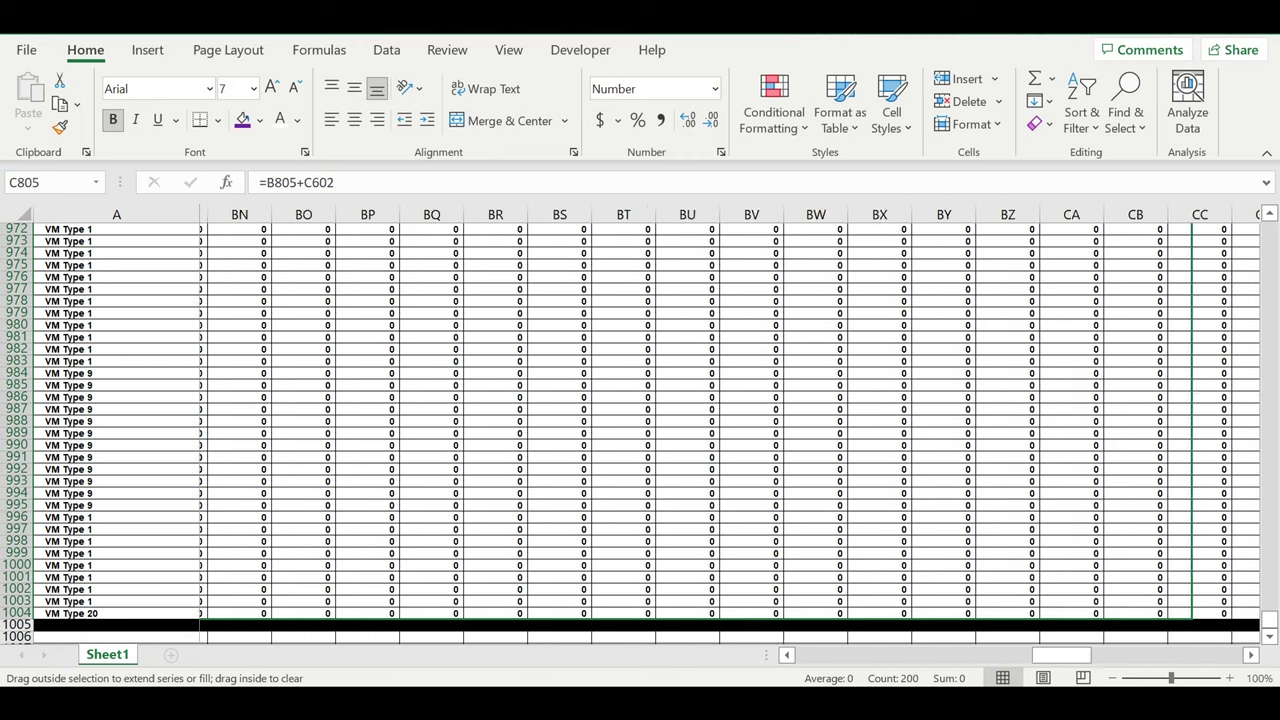
{"action": "scroll", "coordinate": [700, 420], "scroll_direction": "right", "scroll_amount": 1}
{"action": "scroll", "coordinate": [700, 420], "scroll_direction": "right", "scroll_amount": 4}
{"action": "scroll", "coordinate": [700, 420], "scroll_direction": "right", "scroll_amount": 2}
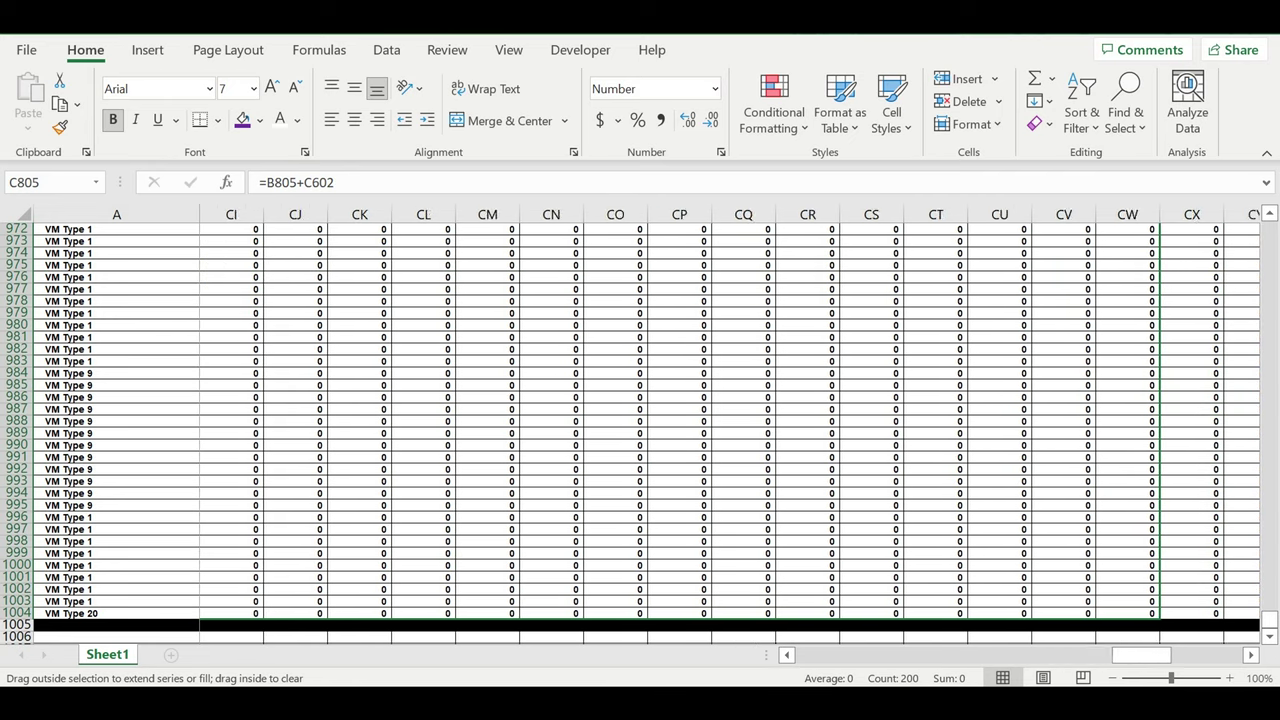
{"action": "scroll", "coordinate": [700, 420], "scroll_direction": "right", "scroll_amount": 3}
{"action": "scroll", "coordinate": [700, 420], "scroll_direction": "right", "scroll_amount": 2}
{"action": "left_click_drag", "start_coordinate": [1276, 620], "coordinate": [1276, 673]}
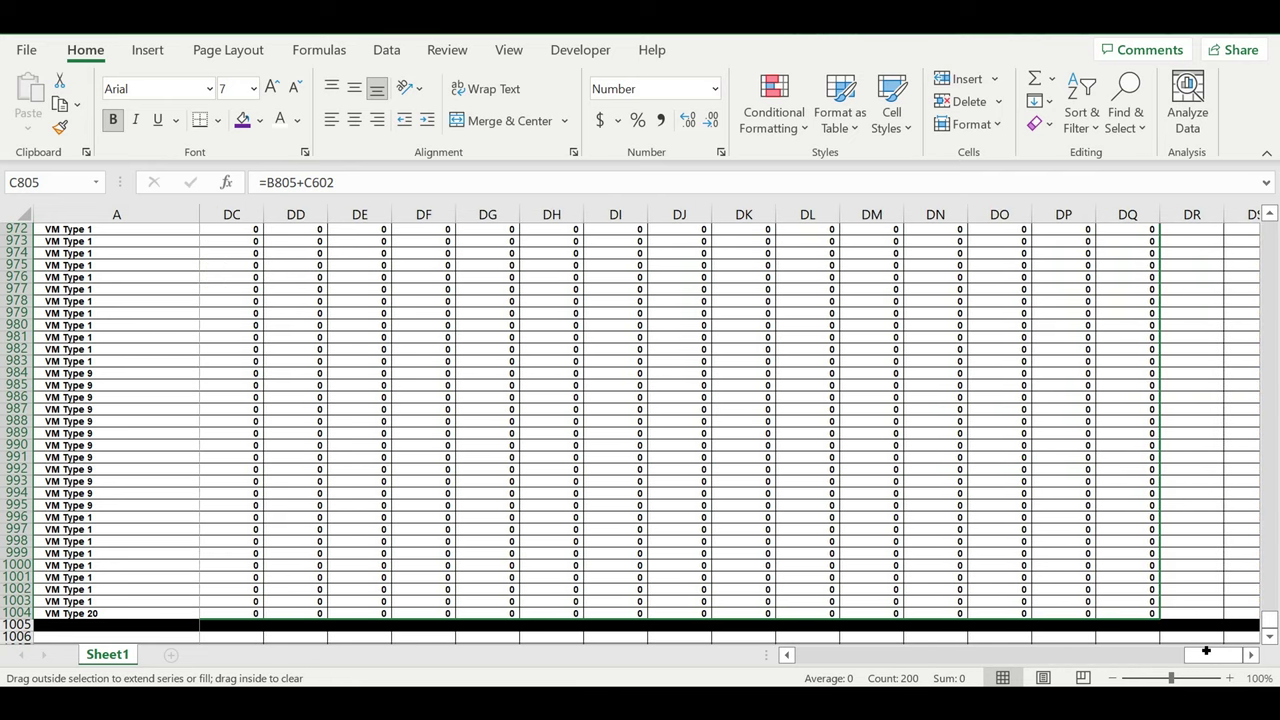
{"action": "left_click_drag", "start_coordinate": [1206, 651], "coordinate": [1014, 587]}
{"action": "left_click", "coordinate": [881, 500]}
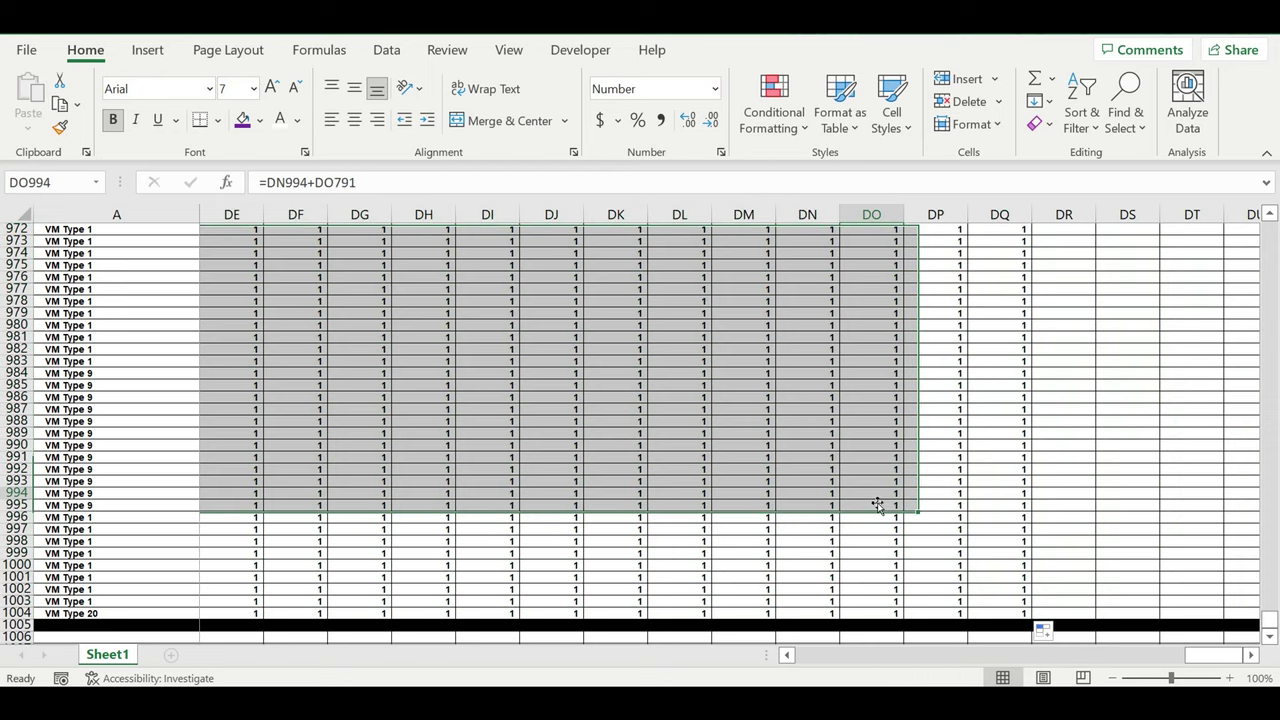
{"action": "left_click", "coordinate": [501, 366]}
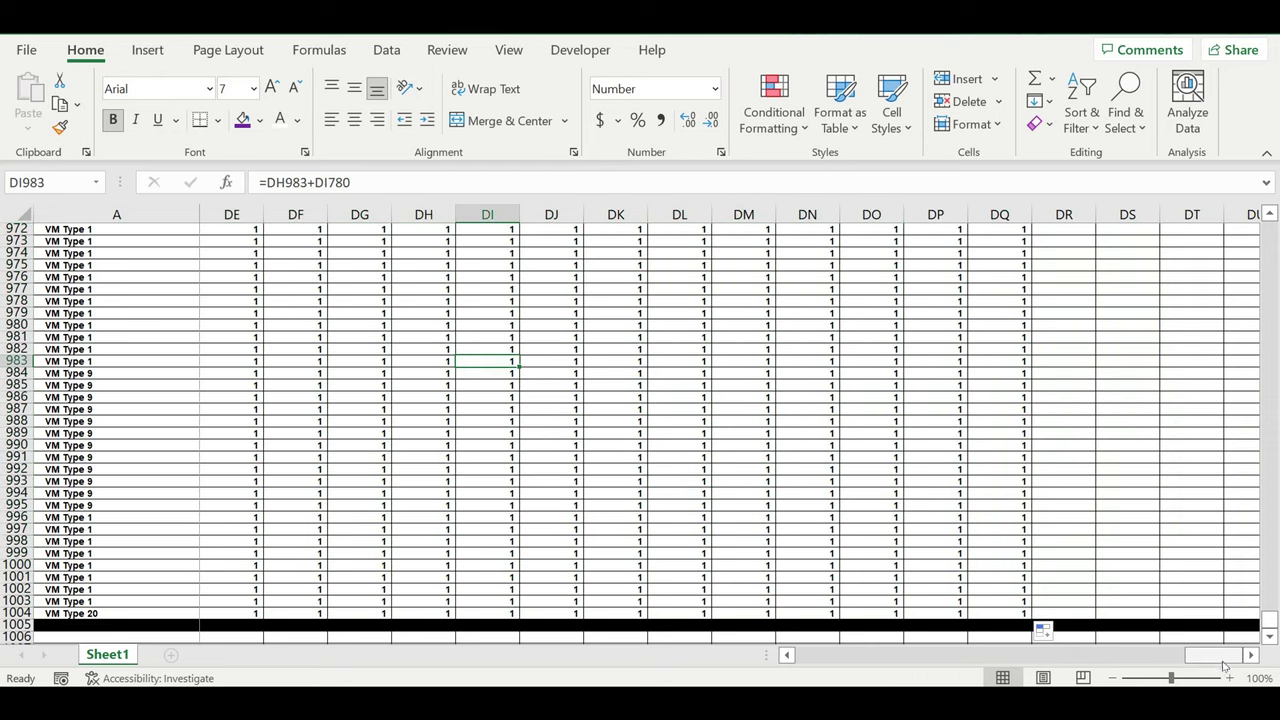
{"action": "left_click_drag", "start_coordinate": [1213, 658], "coordinate": [812, 656]}
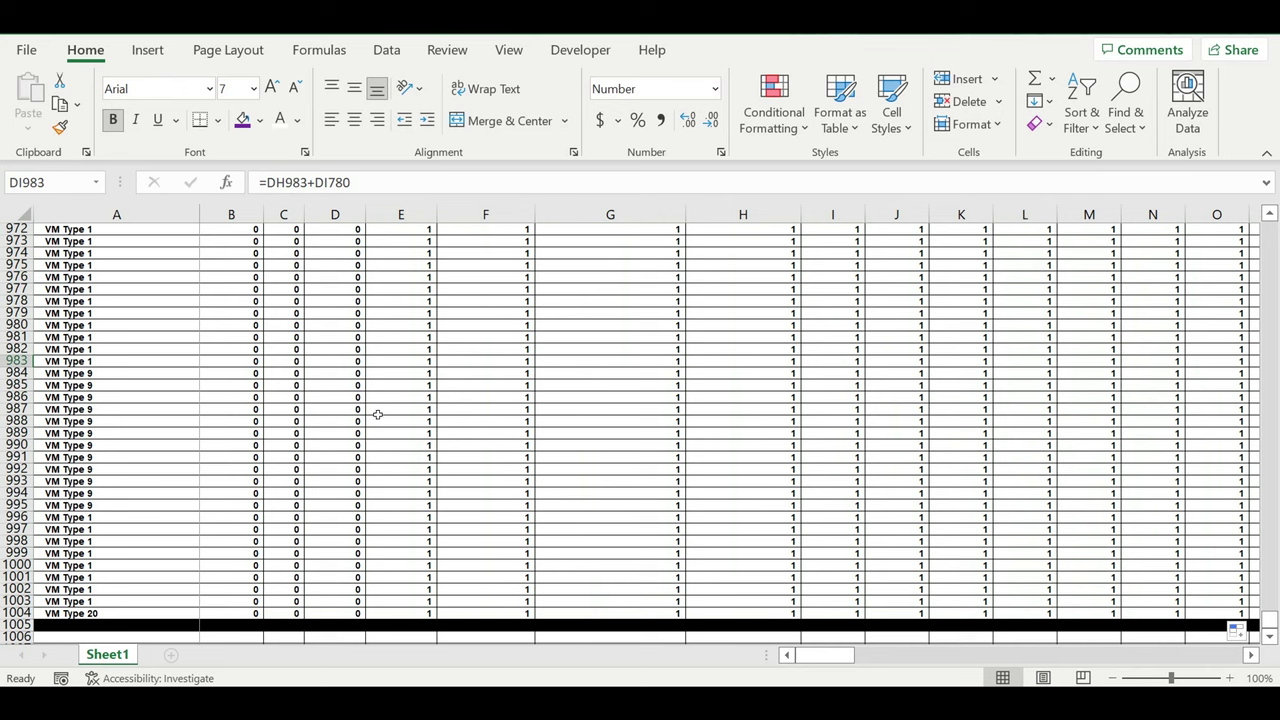
{"action": "left_click", "coordinate": [338, 398]}
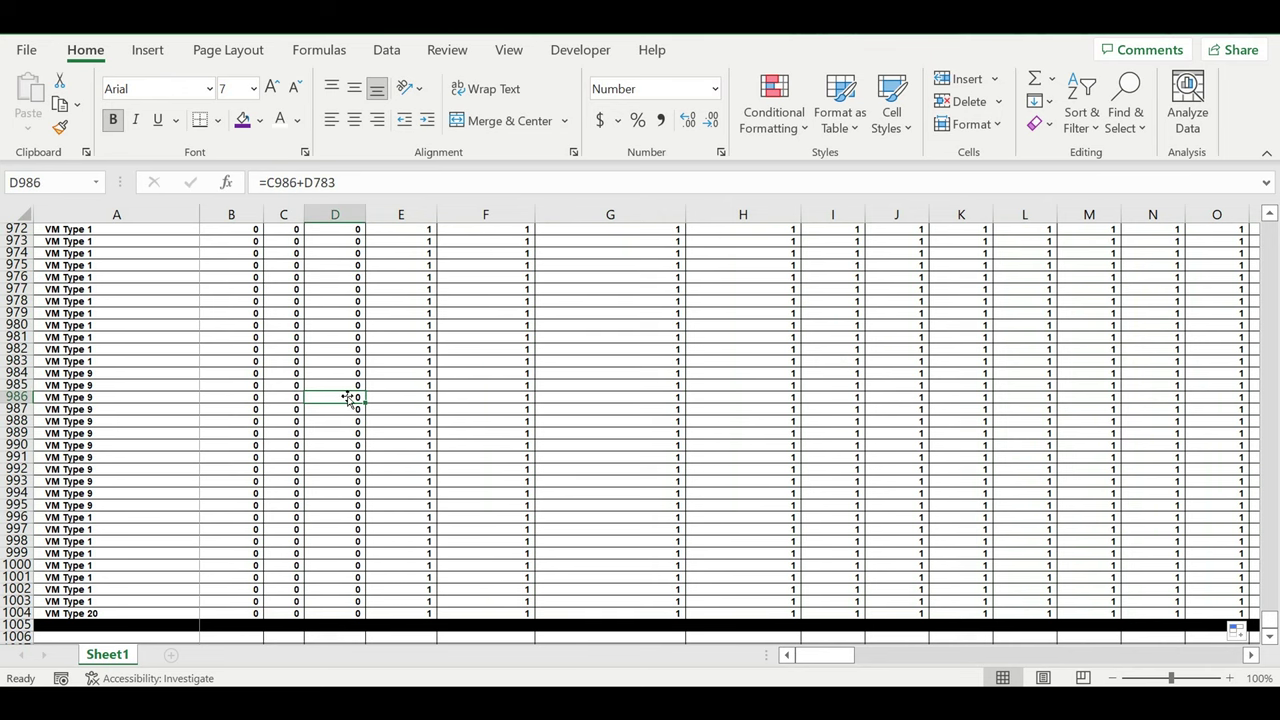
{"action": "scroll", "coordinate": [368, 421], "scroll_direction": "up", "scroll_amount": 5}
{"action": "scroll", "coordinate": [368, 421], "scroll_direction": "up", "scroll_amount": 2}
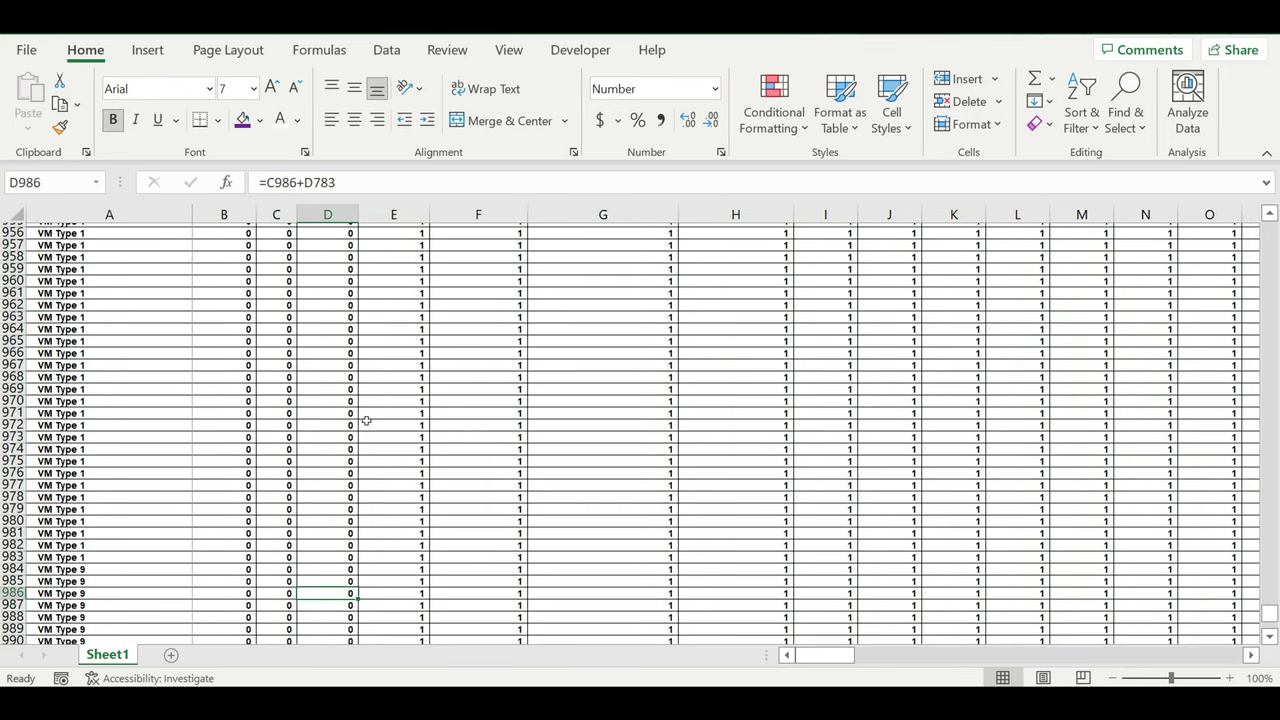
{"action": "scroll", "coordinate": [369, 421], "scroll_direction": "up", "scroll_amount": 2}
{"action": "scroll", "coordinate": [369, 422], "scroll_direction": "up", "scroll_amount": 2}
{"action": "scroll", "coordinate": [370, 422], "scroll_direction": "up", "scroll_amount": 3}
{"action": "scroll", "coordinate": [370, 422], "scroll_direction": "up", "scroll_amount": 3}
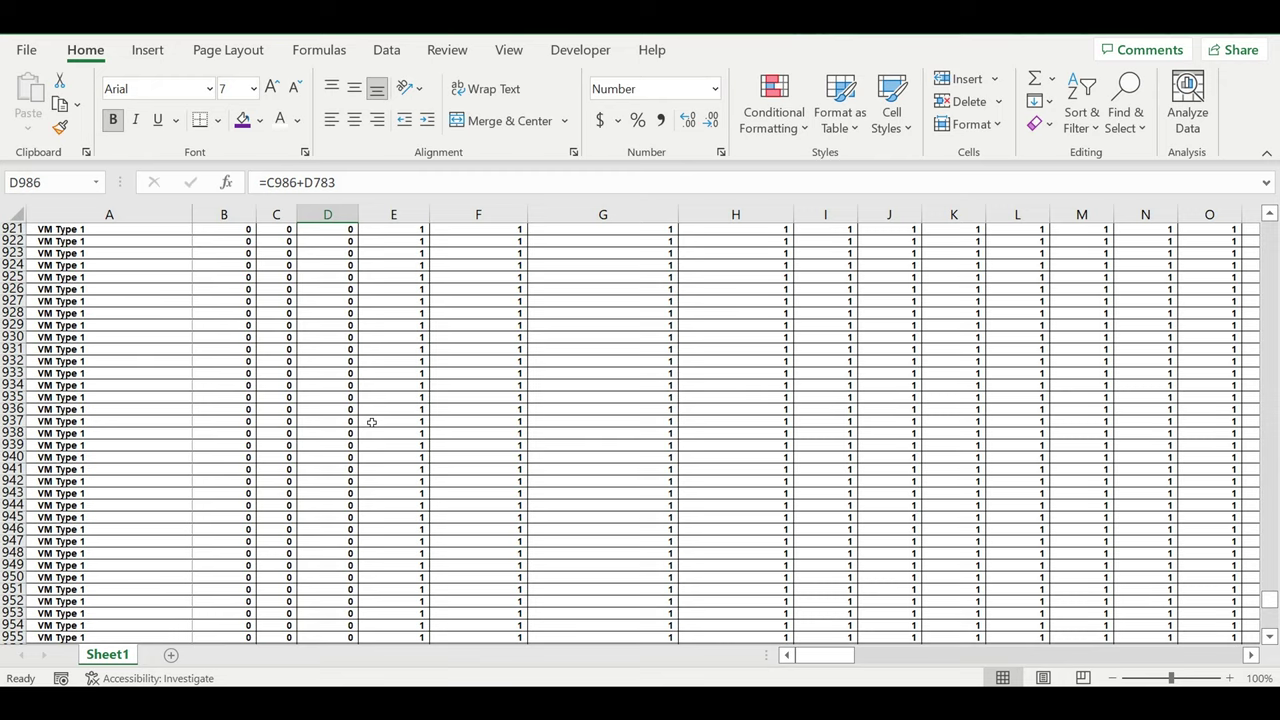
{"action": "scroll", "coordinate": [373, 421], "scroll_direction": "up", "scroll_amount": 10}
{"action": "scroll", "coordinate": [375, 418], "scroll_direction": "up", "scroll_amount": 11}
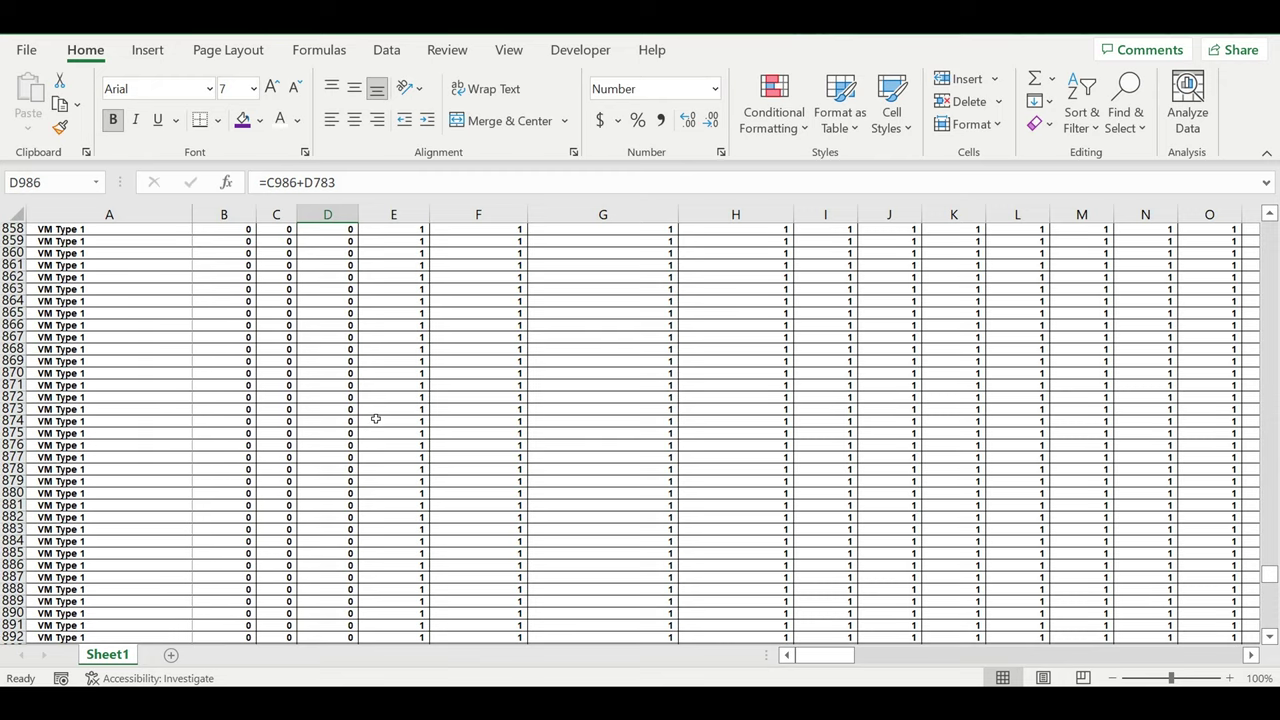
{"action": "scroll", "coordinate": [371, 414], "scroll_direction": "up", "scroll_amount": 7}
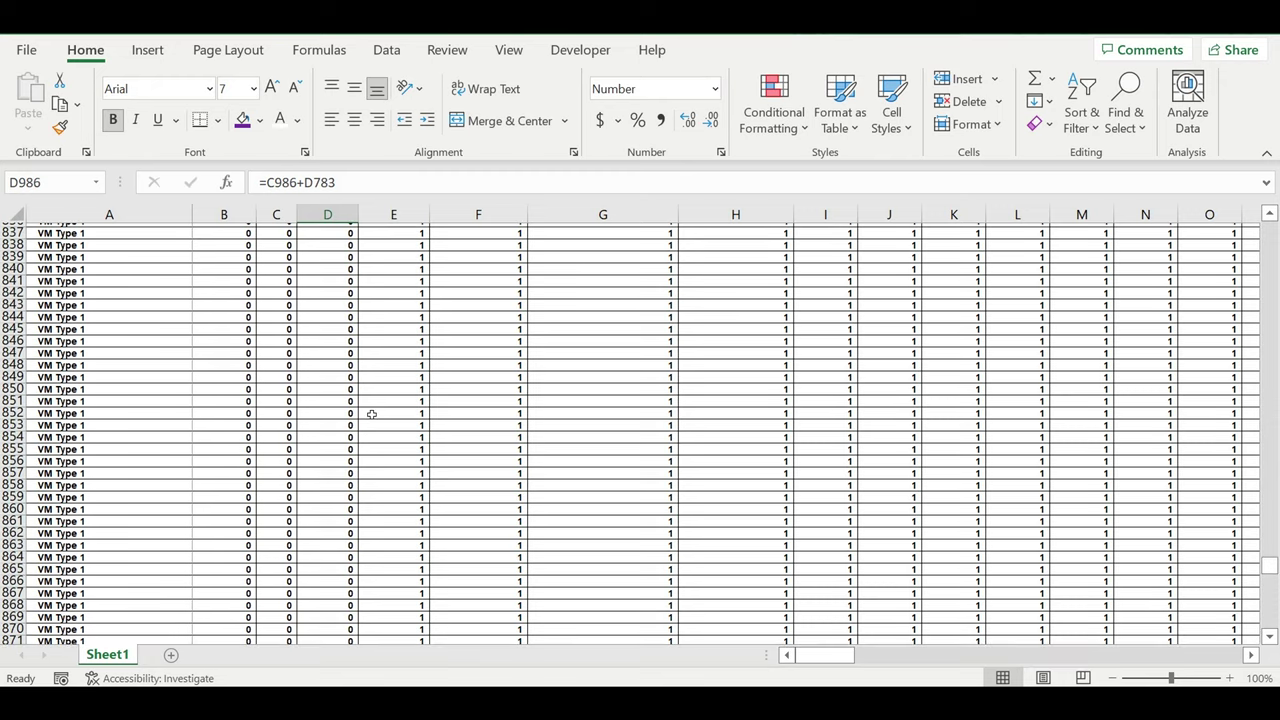
{"action": "scroll", "coordinate": [371, 416], "scroll_direction": "up", "scroll_amount": 7}
{"action": "scroll", "coordinate": [372, 418], "scroll_direction": "up", "scroll_amount": 4}
{"action": "scroll", "coordinate": [441, 374], "scroll_direction": "up", "scroll_amount": 5}
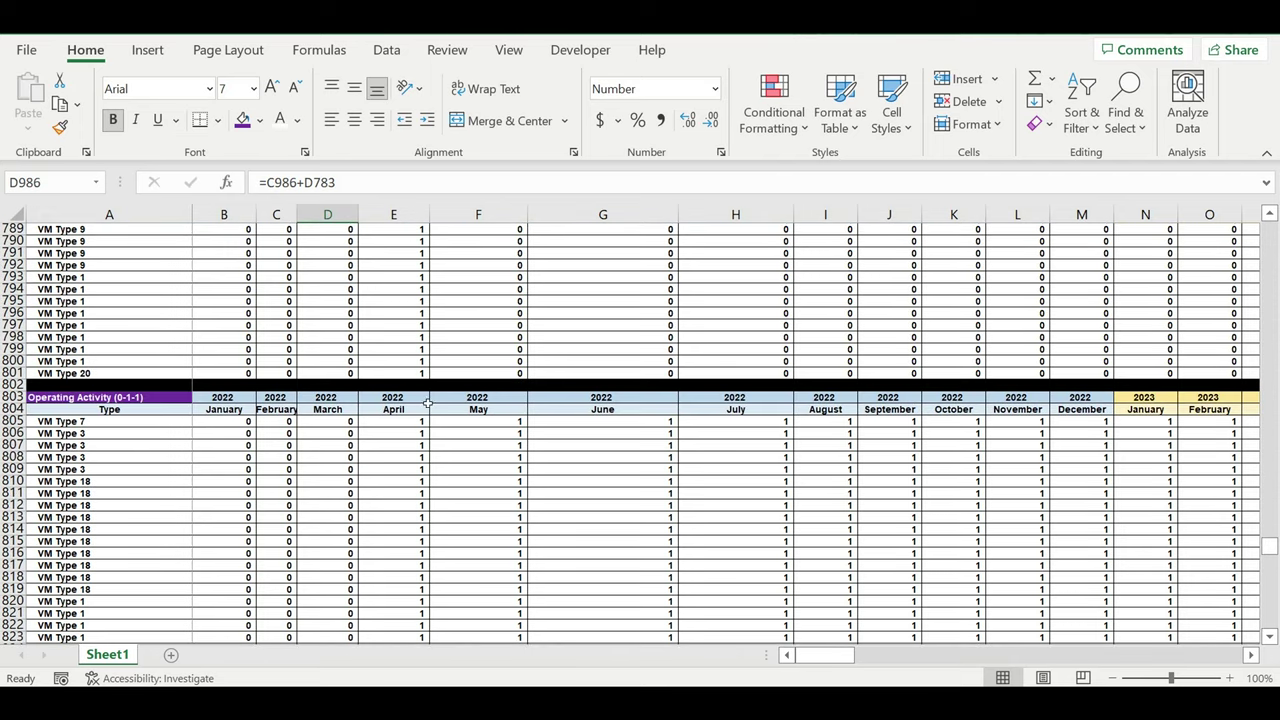
{"action": "left_click", "coordinate": [399, 424]}
{"action": "left_click", "coordinate": [478, 424]}
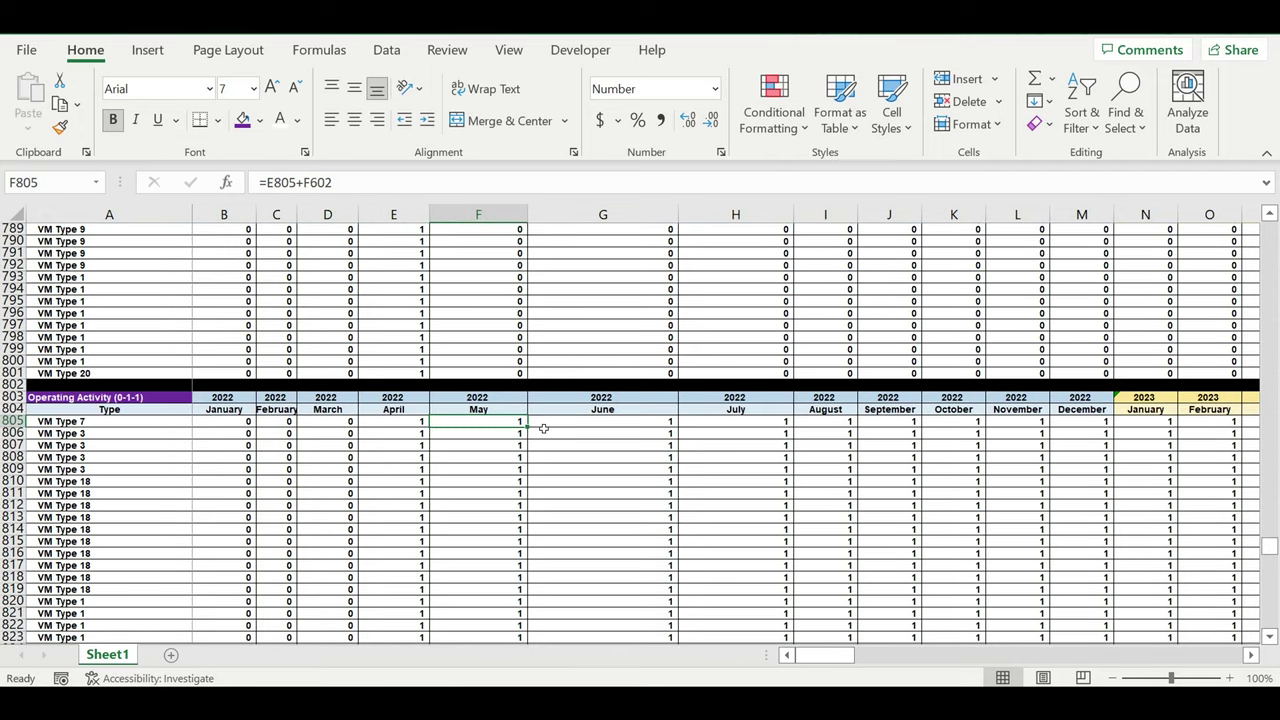
{"action": "left_click", "coordinate": [556, 424]}
{"action": "left_click", "coordinate": [742, 433]}
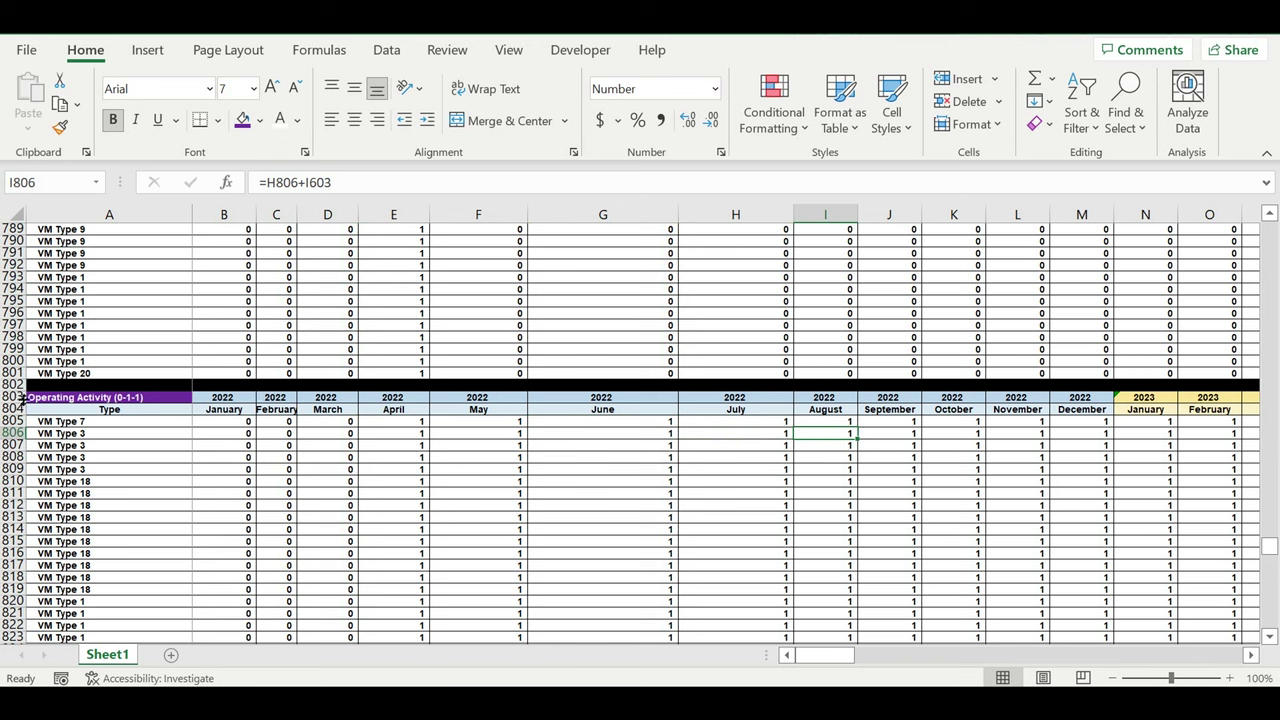
Step: Copy rows 803–1004 and paste the block starting at row 1006
{"action": "left_click_drag", "start_coordinate": [14, 397], "coordinate": [12, 642]}
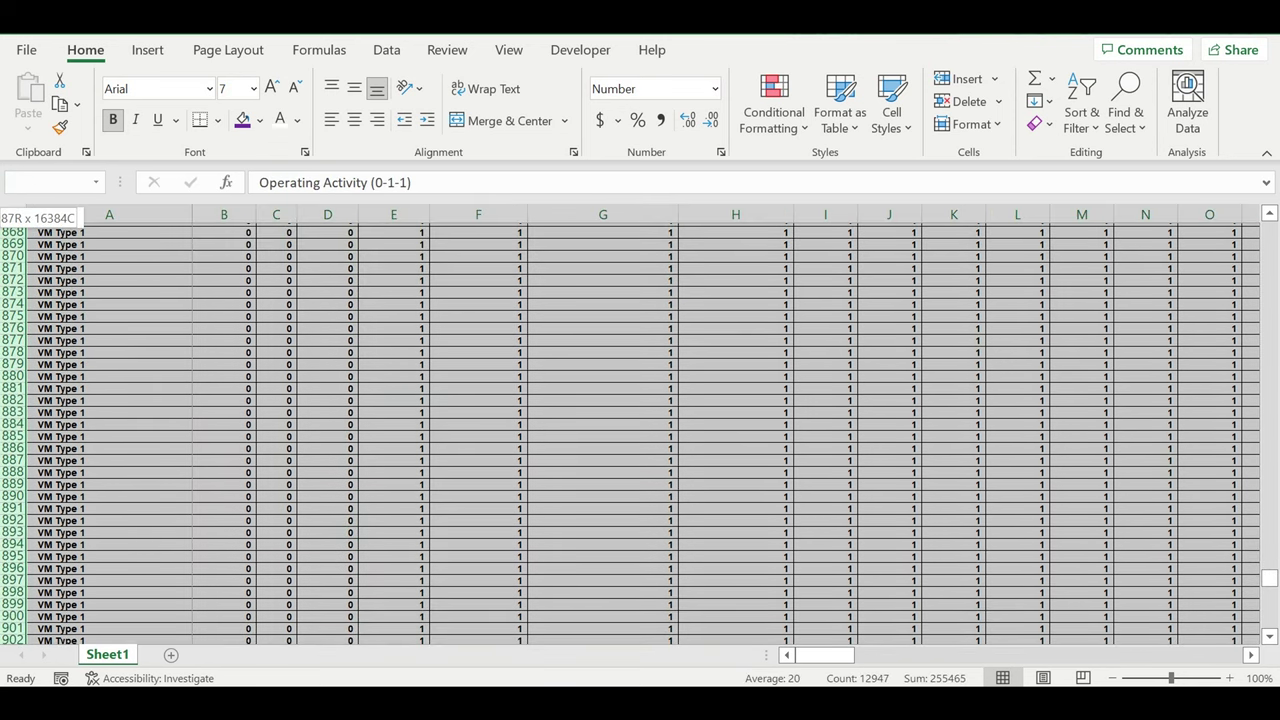
{"action": "left_click_drag", "start_coordinate": [12, 642], "coordinate": [20, 632]}
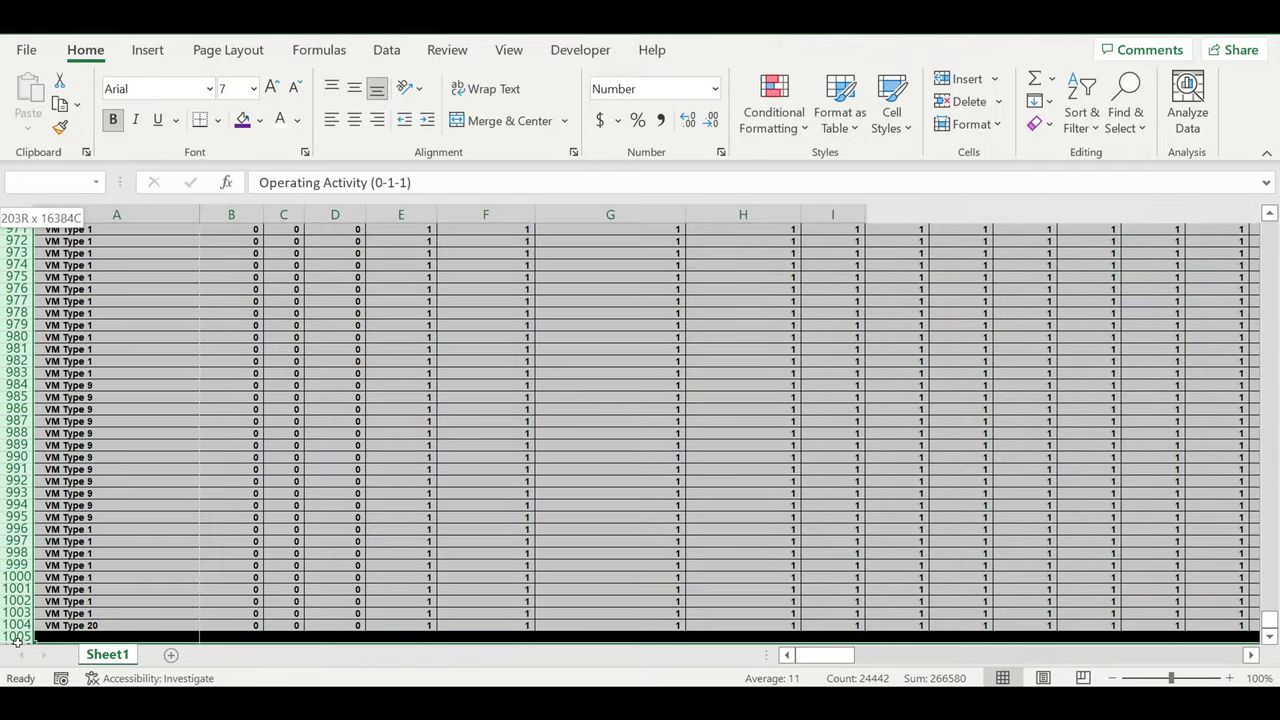
{"action": "left_click_drag", "start_coordinate": [20, 632], "coordinate": [24, 636]}
{"action": "key", "text": "ctrl+c"}
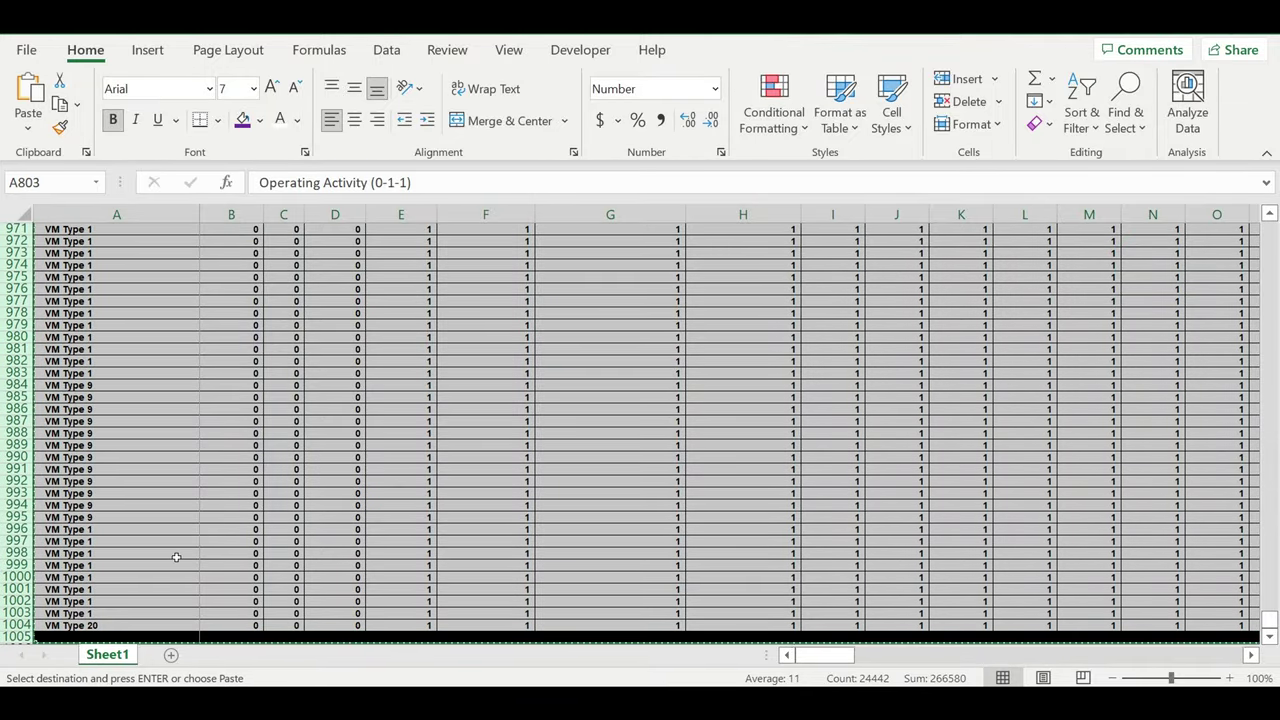
{"action": "scroll", "coordinate": [176, 556], "scroll_direction": "down", "scroll_amount": 5}
{"action": "left_click", "coordinate": [73, 472]}
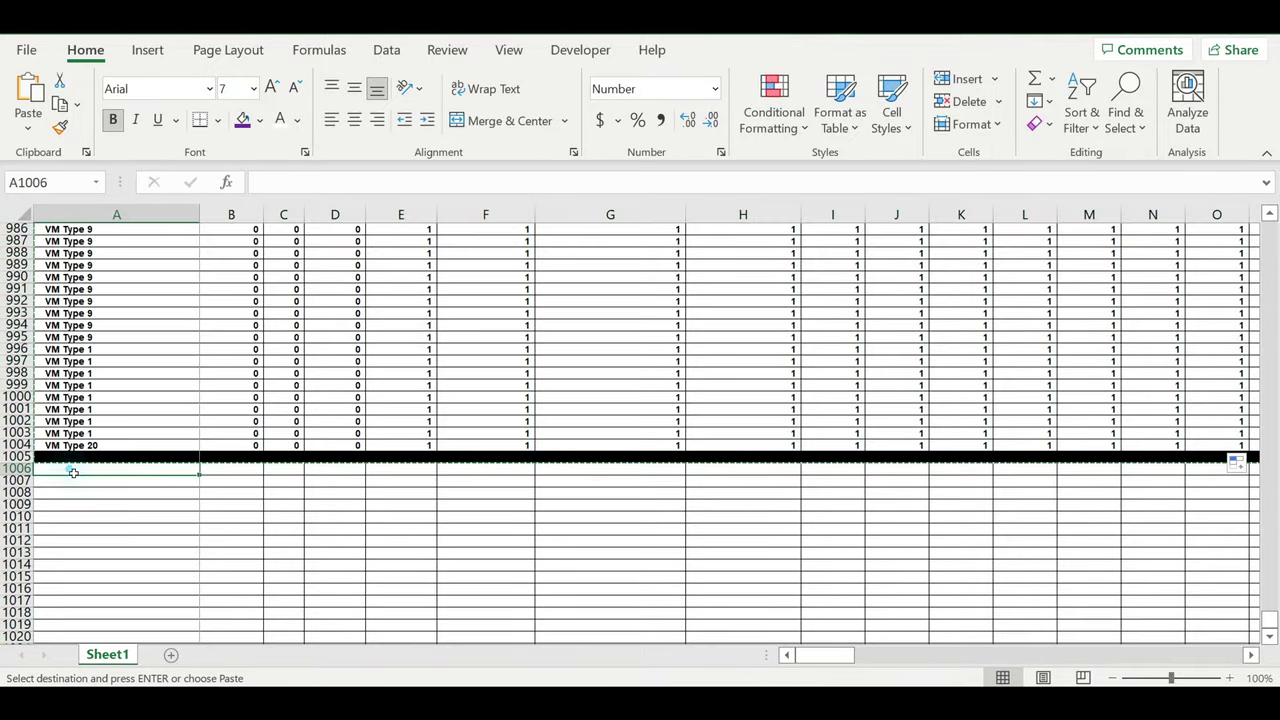
{"action": "key", "text": "ctrl+v"}
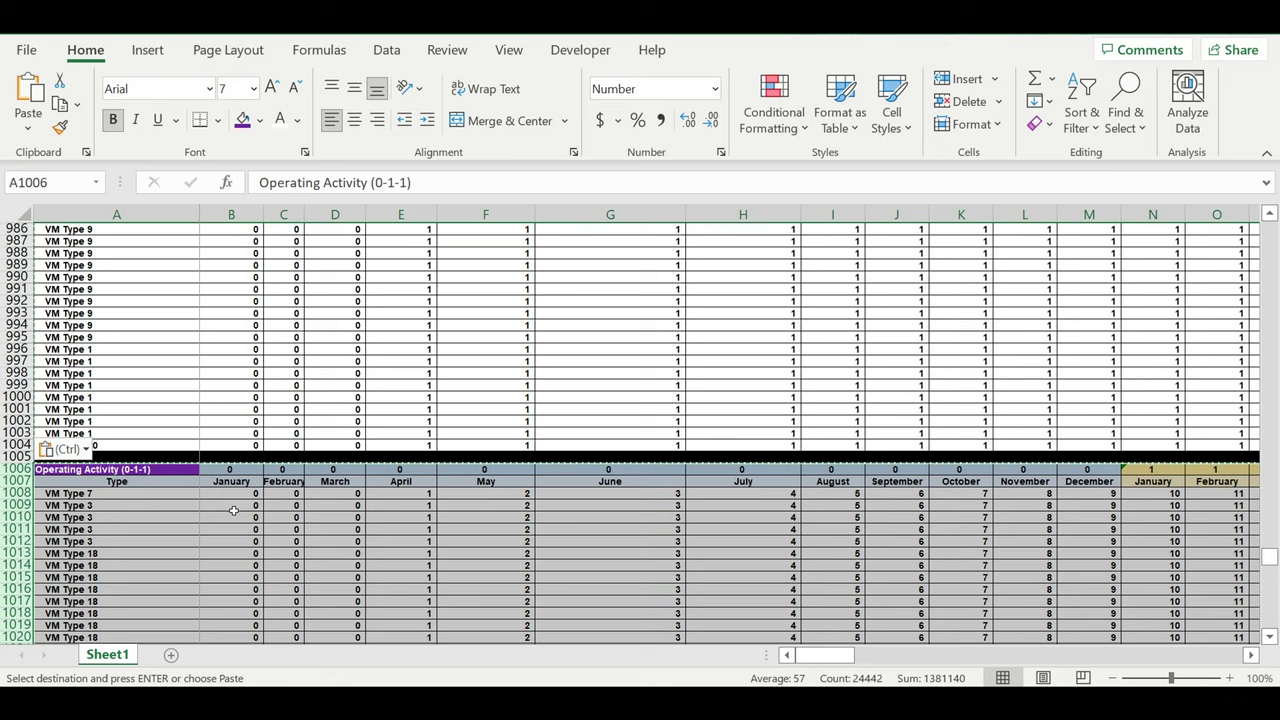
{"action": "key", "text": "Down"}
{"action": "key", "text": "Down"}
{"action": "key", "text": "Down"}
{"action": "key", "text": "Right"}
Step: Retitle the pasted block's heading in A1006 to 'Operating Activity (0-1-2)'
{"action": "left_click", "coordinate": [101, 467]}
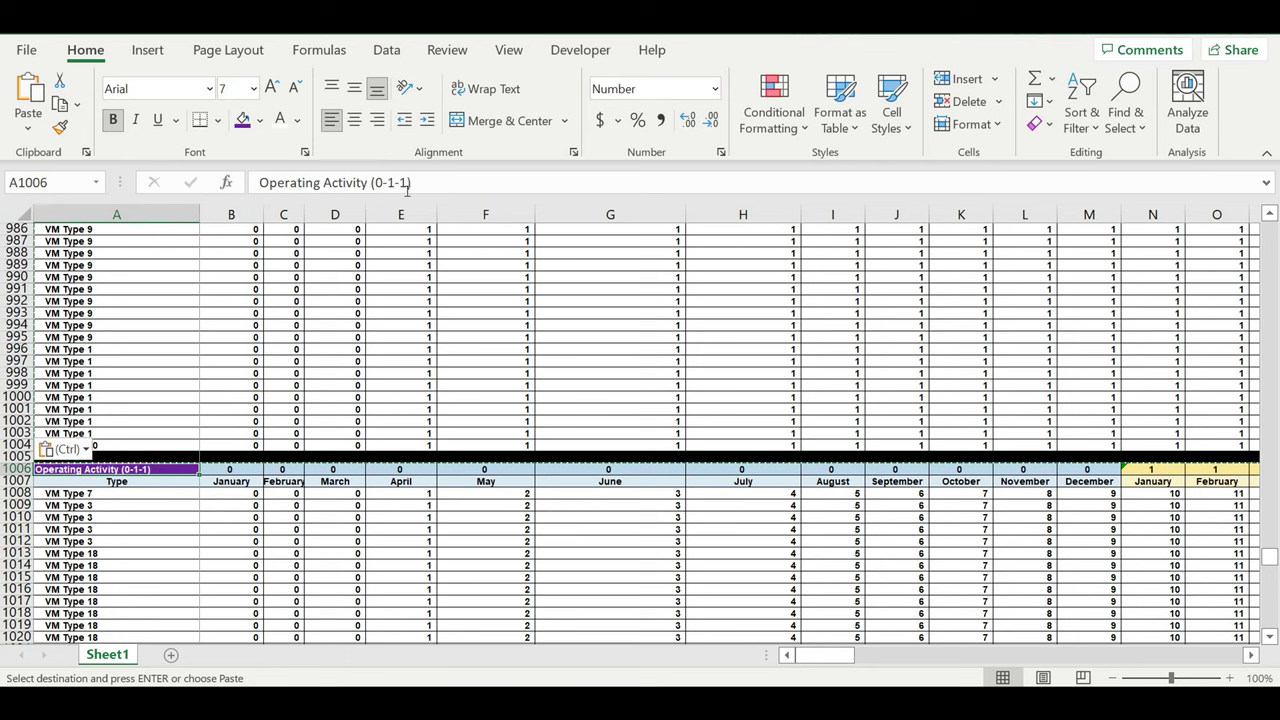
{"action": "key", "text": "Escape"}
{"action": "left_click", "coordinate": [410, 184]}
{"action": "key", "text": "BackSpace"}
{"action": "type", "text": "2"}
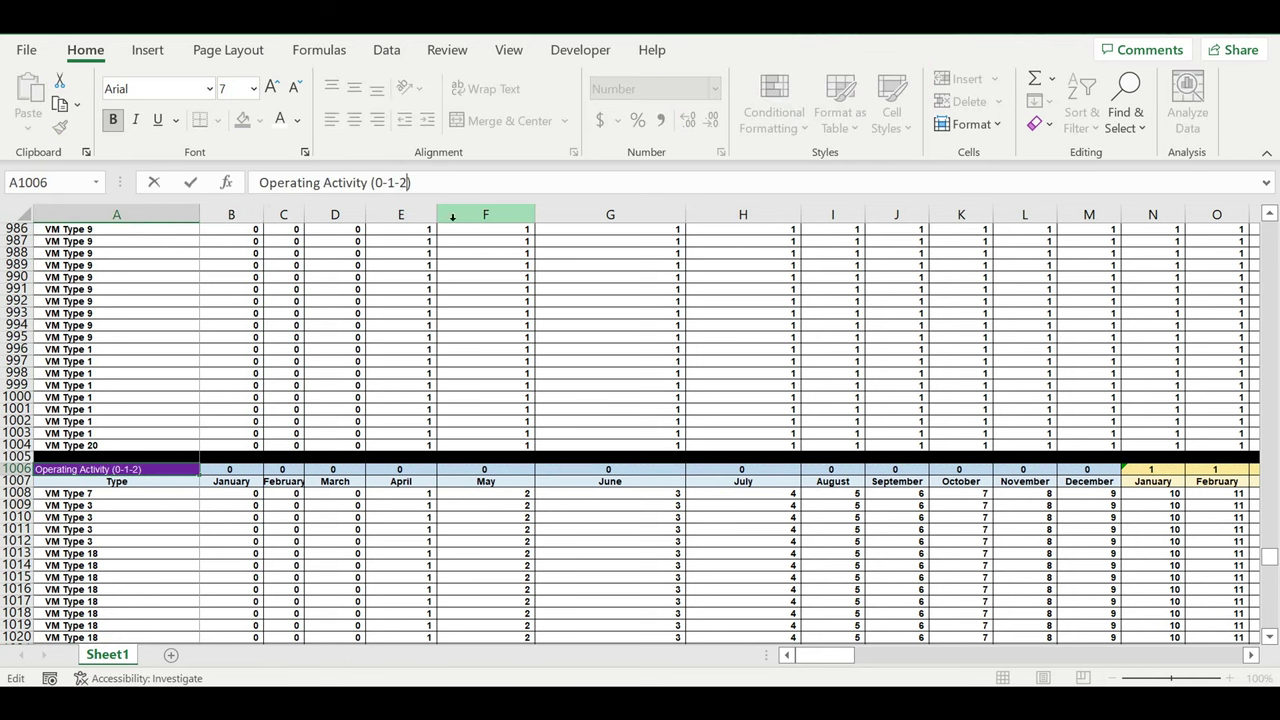
{"action": "key", "text": "Return"}
{"action": "key", "text": "Up"}
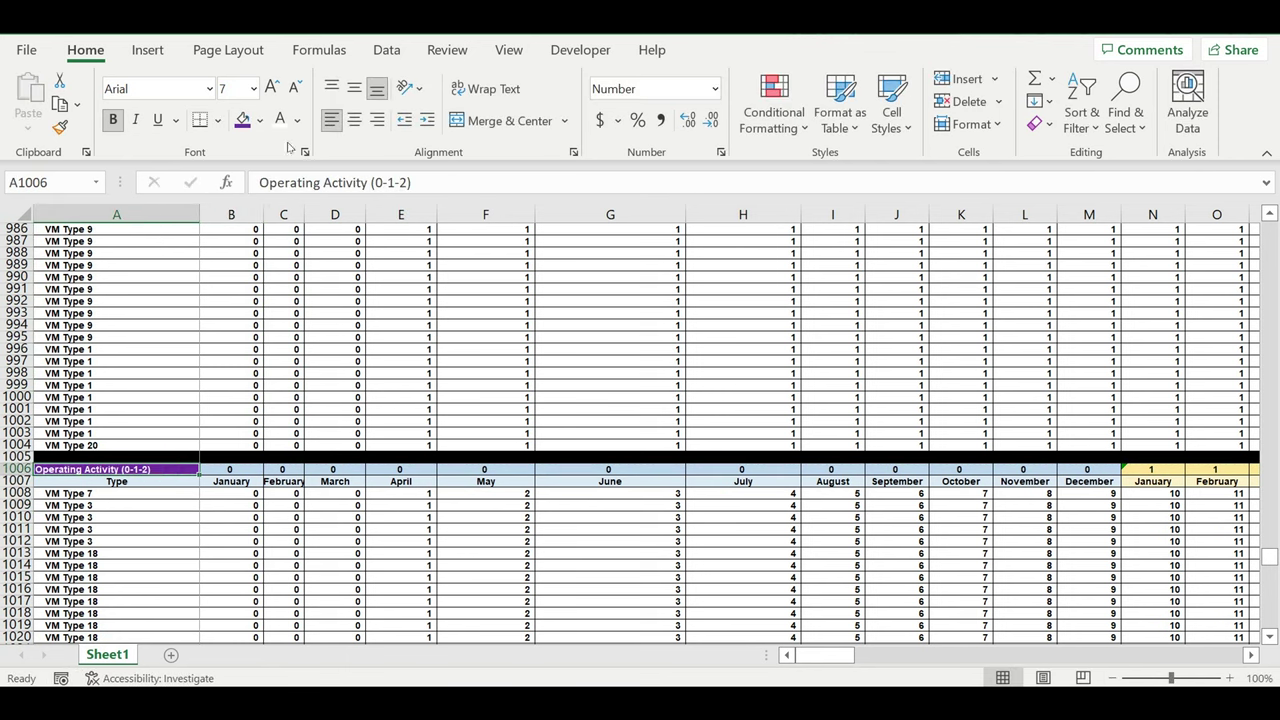
{"action": "left_click", "coordinate": [260, 120]}
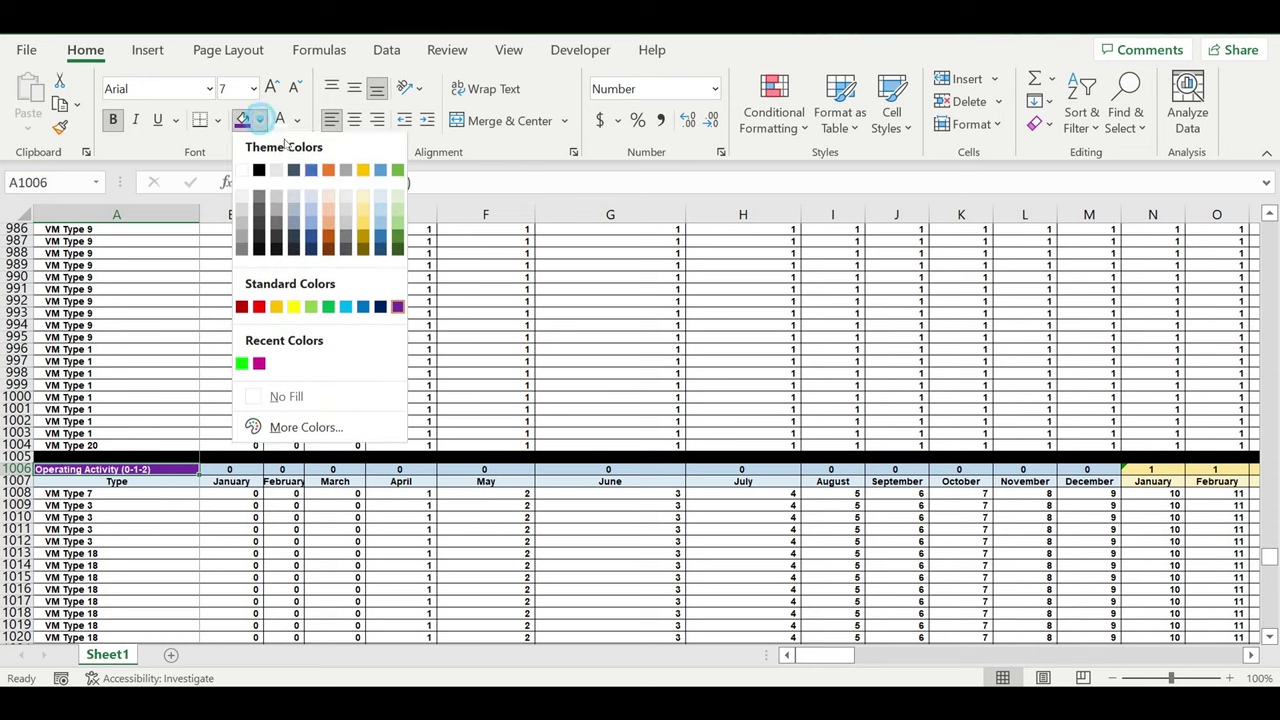
Step: Shade the A1006 heading blue and set B1006 to =E1 so it shows 2022
{"action": "left_click", "coordinate": [378, 309]}
{"action": "left_click", "coordinate": [270, 481]}
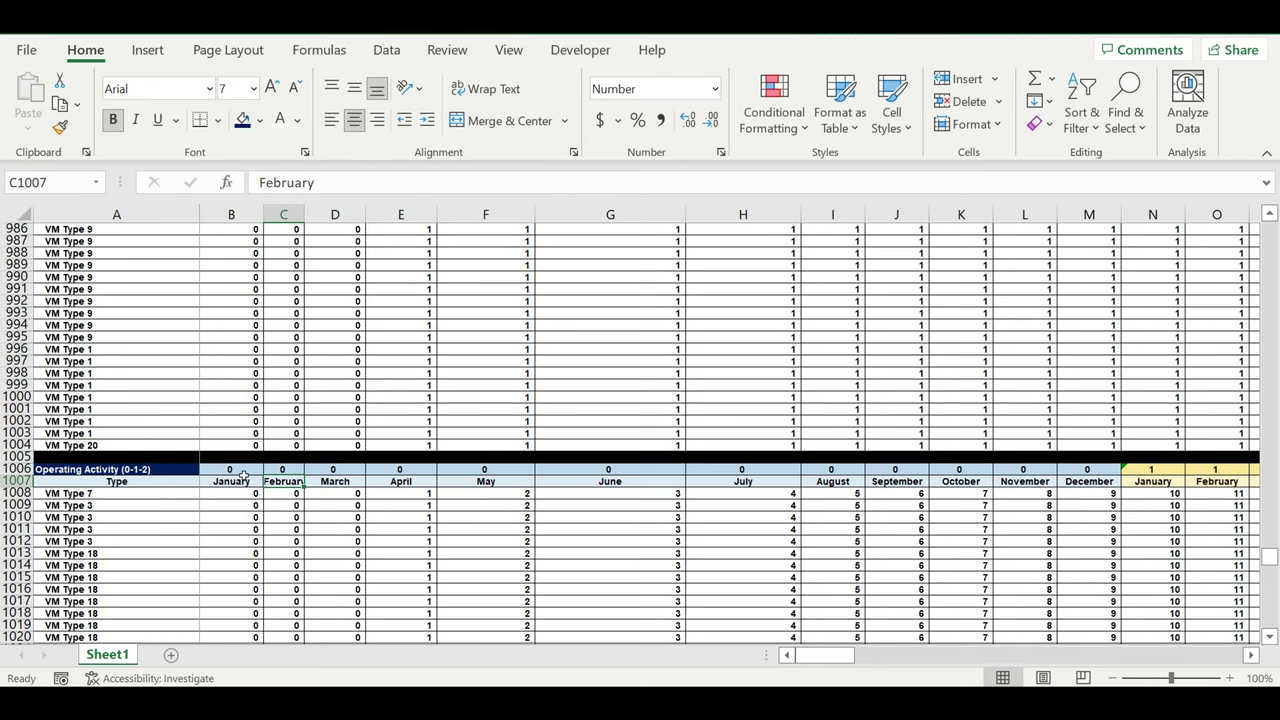
{"action": "left_click", "coordinate": [242, 472]}
{"action": "type", "text": "="}
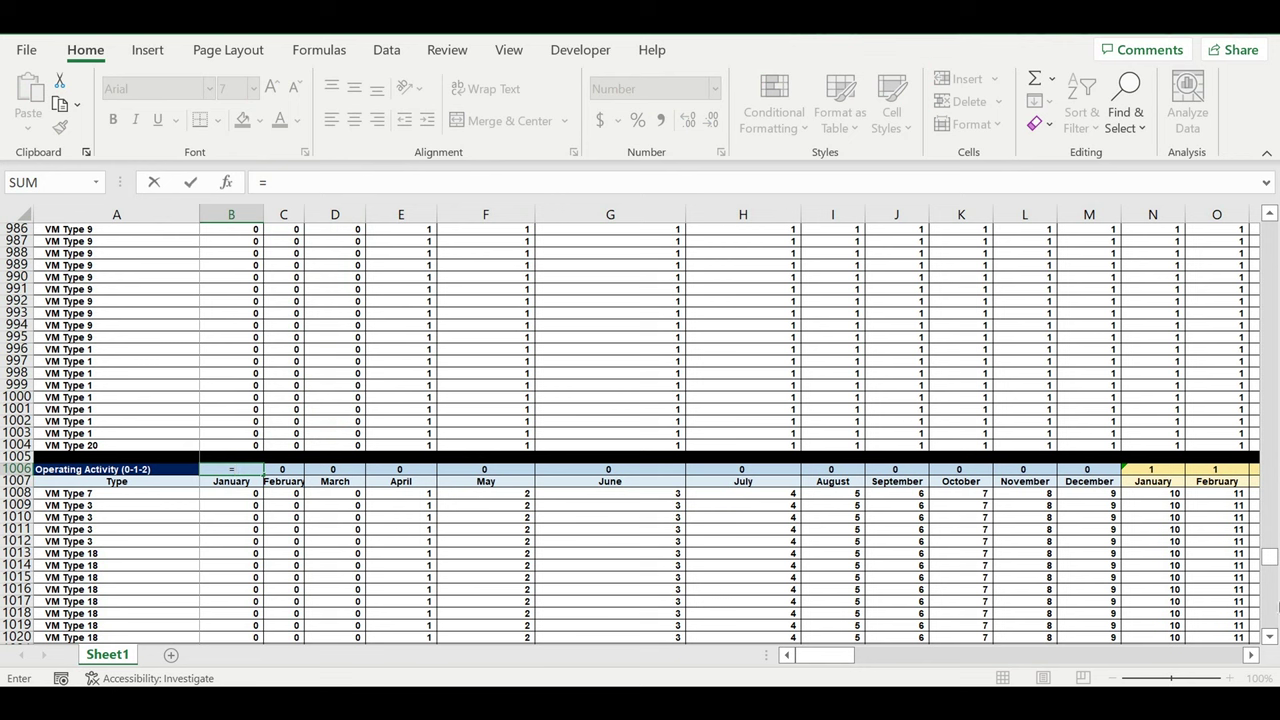
{"action": "left_click_drag", "start_coordinate": [1268, 557], "coordinate": [1268, 230]}
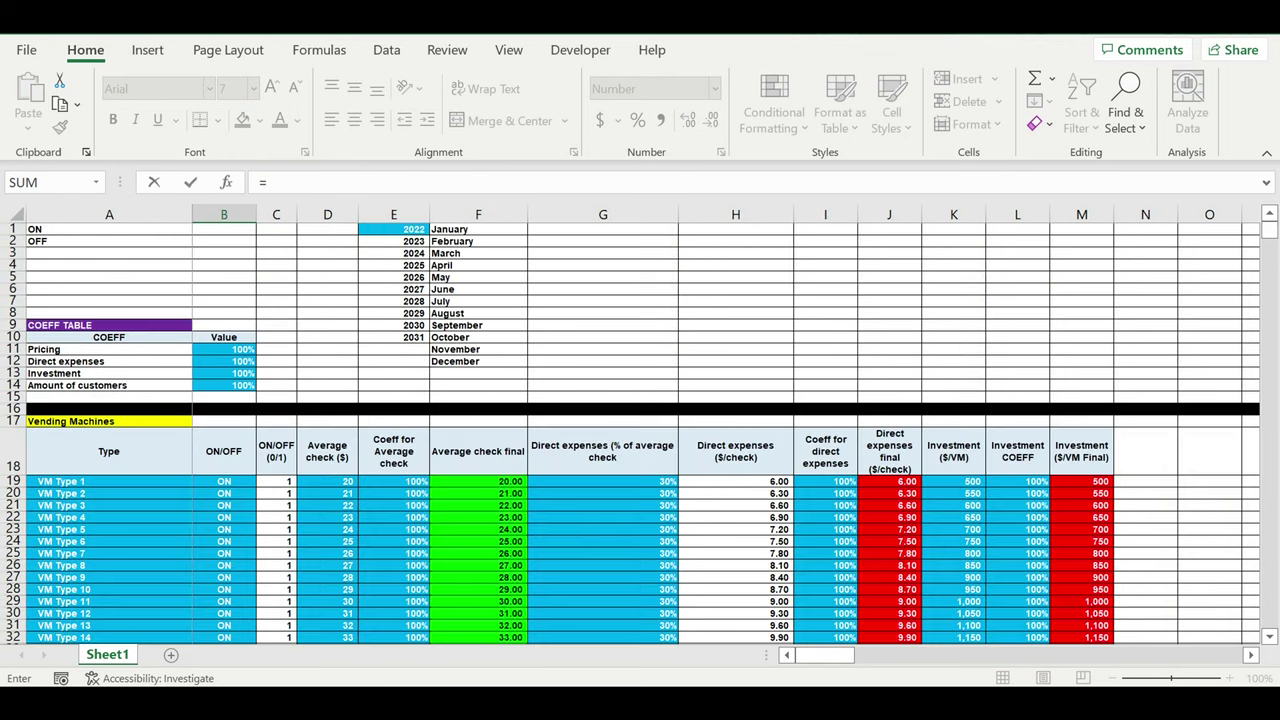
{"action": "left_click", "coordinate": [410, 229]}
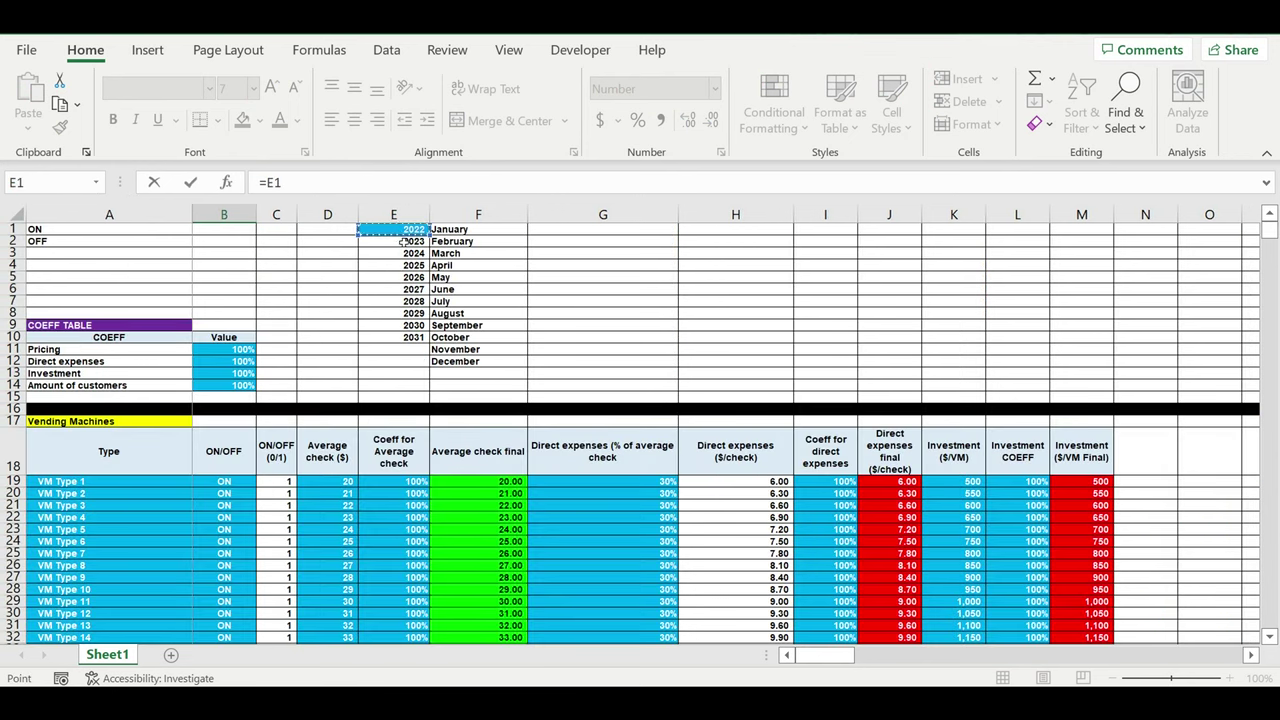
{"action": "key", "text": "Return"}
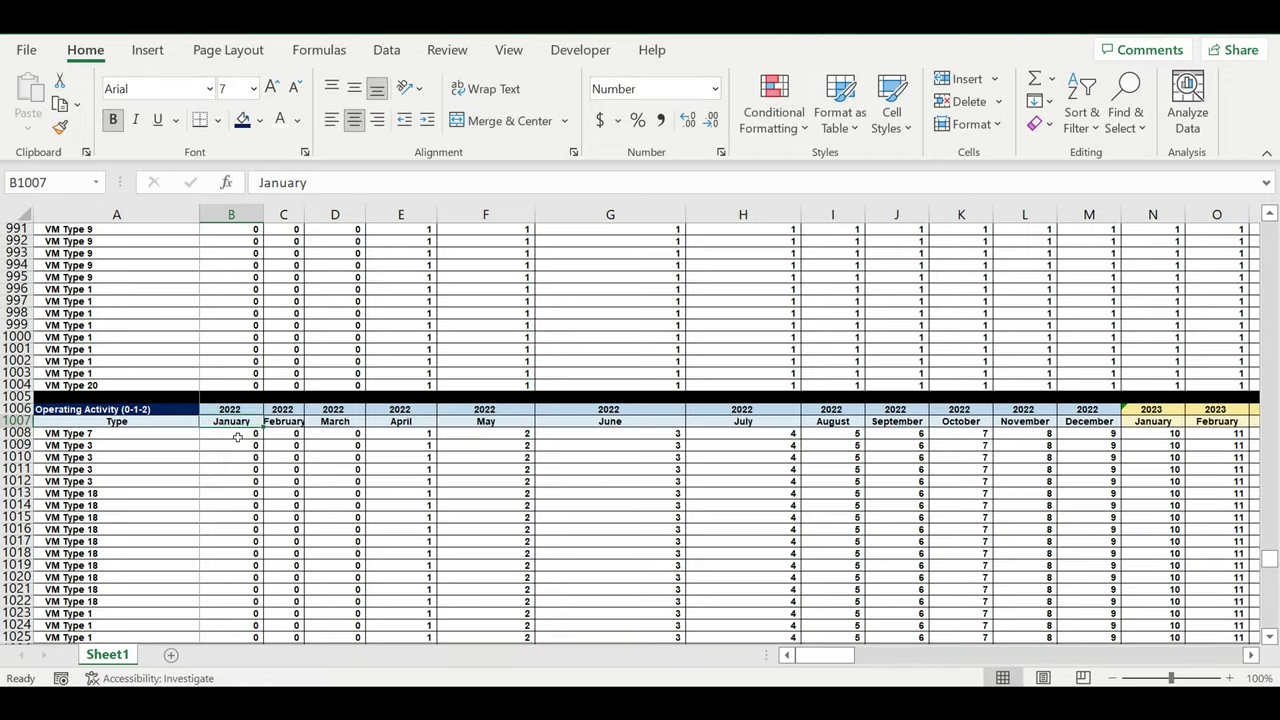
{"action": "left_click", "coordinate": [238, 437]}
Step: Enter =B805 in B1008 to link the first machine's January value
{"action": "type", "text": "="}
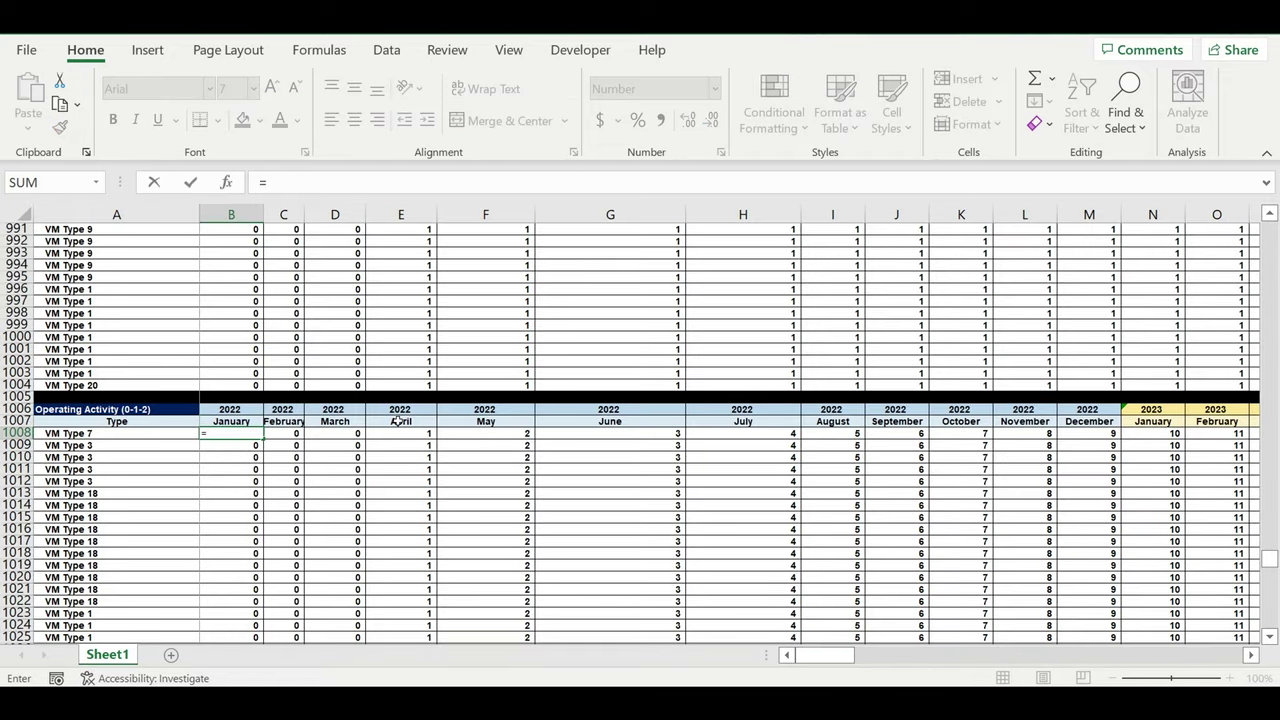
{"action": "scroll", "coordinate": [395, 410], "scroll_direction": "up", "scroll_amount": 15}
{"action": "scroll", "coordinate": [390, 401], "scroll_direction": "up", "scroll_amount": 9}
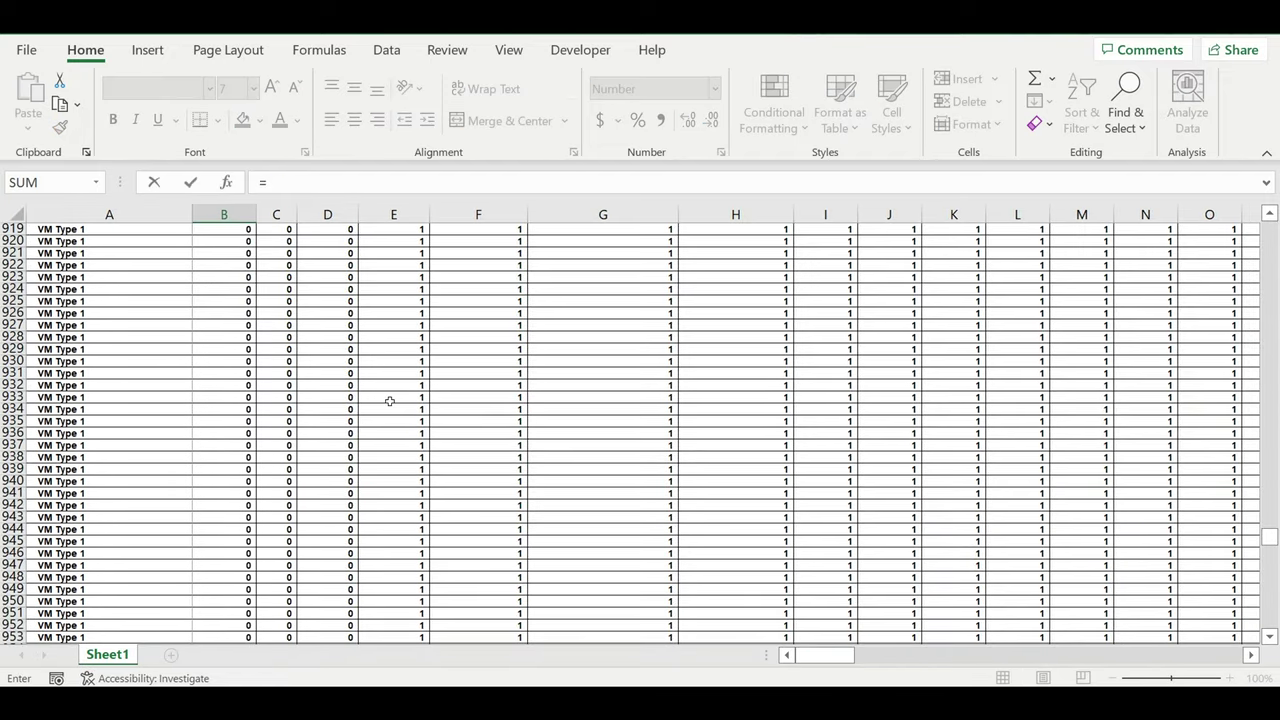
{"action": "scroll", "coordinate": [388, 401], "scroll_direction": "up", "scroll_amount": 12}
{"action": "scroll", "coordinate": [386, 402], "scroll_direction": "up", "scroll_amount": 12}
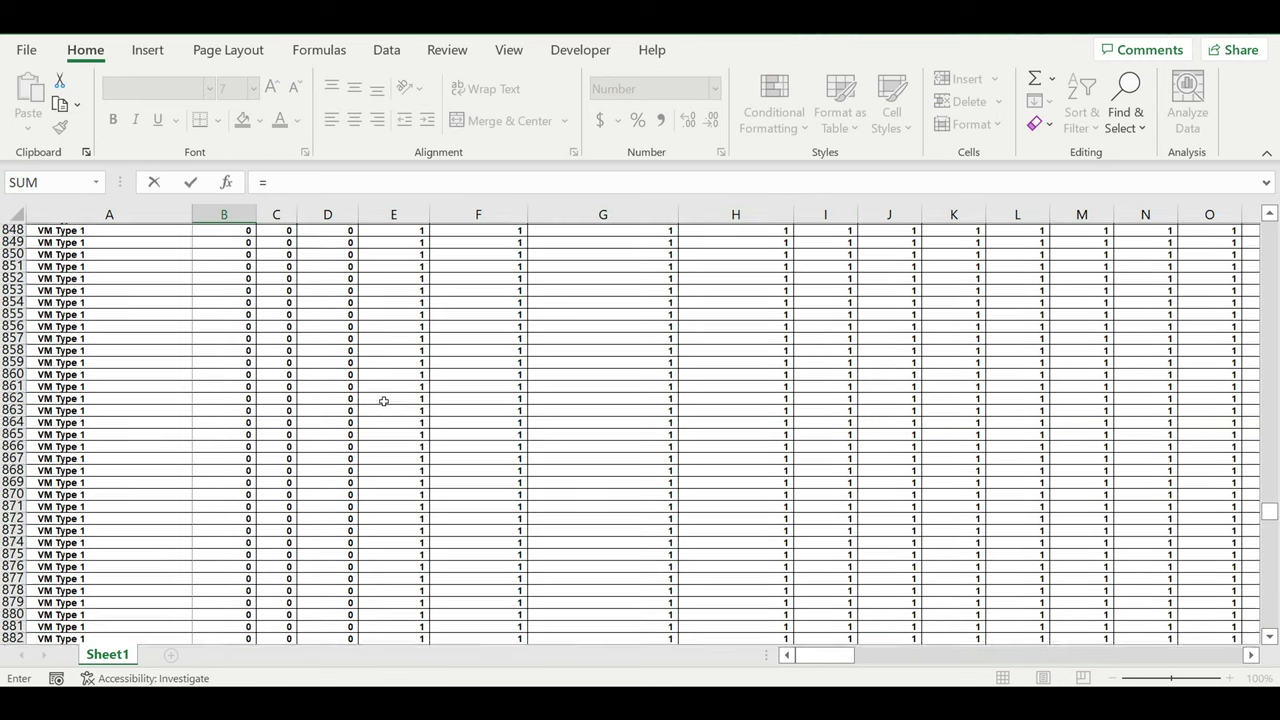
{"action": "scroll", "coordinate": [384, 400], "scroll_direction": "up", "scroll_amount": 8}
{"action": "scroll", "coordinate": [383, 401], "scroll_direction": "up", "scroll_amount": 18}
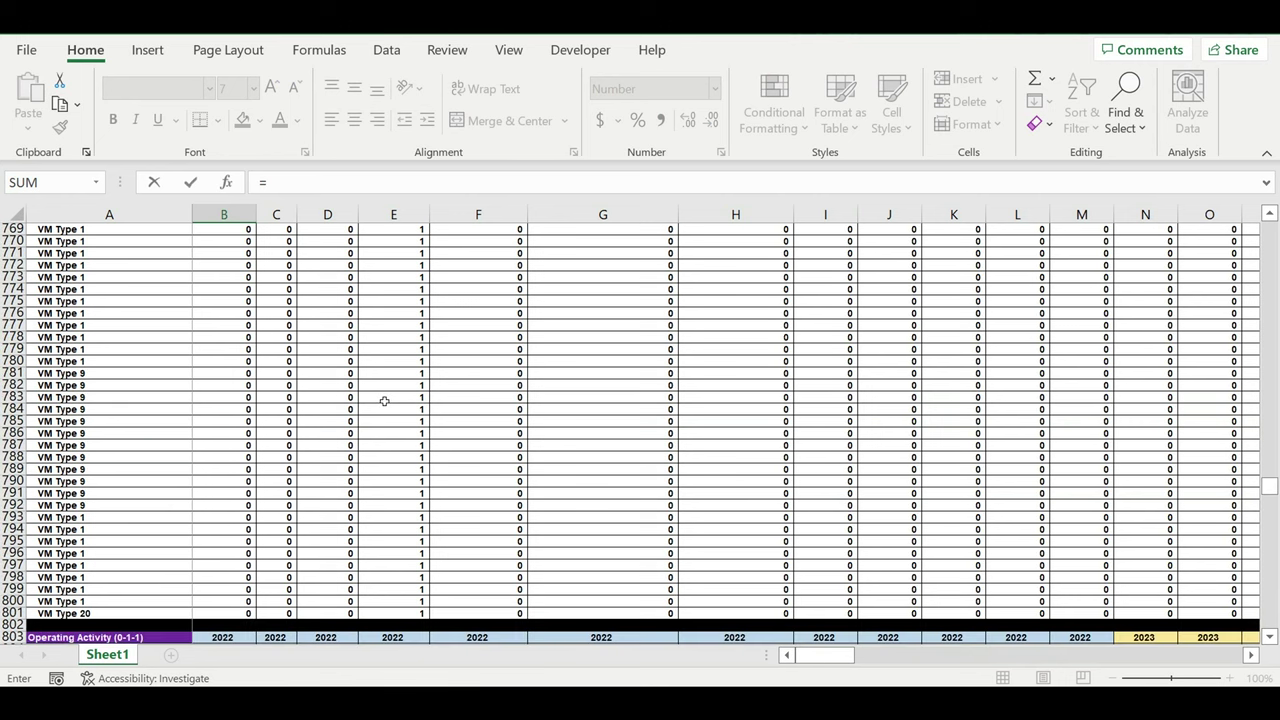
{"action": "scroll", "coordinate": [384, 401], "scroll_direction": "up", "scroll_amount": 5}
{"action": "scroll", "coordinate": [384, 401], "scroll_direction": "up", "scroll_amount": 6}
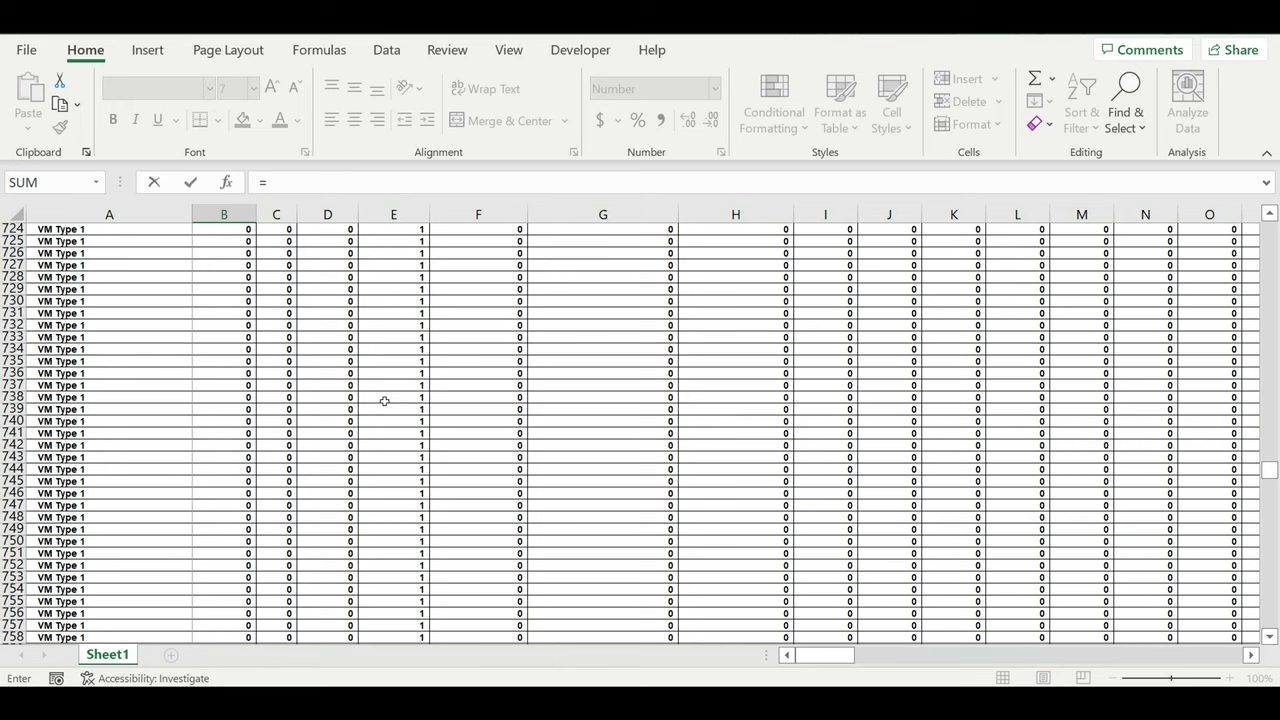
{"action": "scroll", "coordinate": [382, 433], "scroll_direction": "down", "scroll_amount": 7}
{"action": "scroll", "coordinate": [382, 433], "scroll_direction": "down", "scroll_amount": 7}
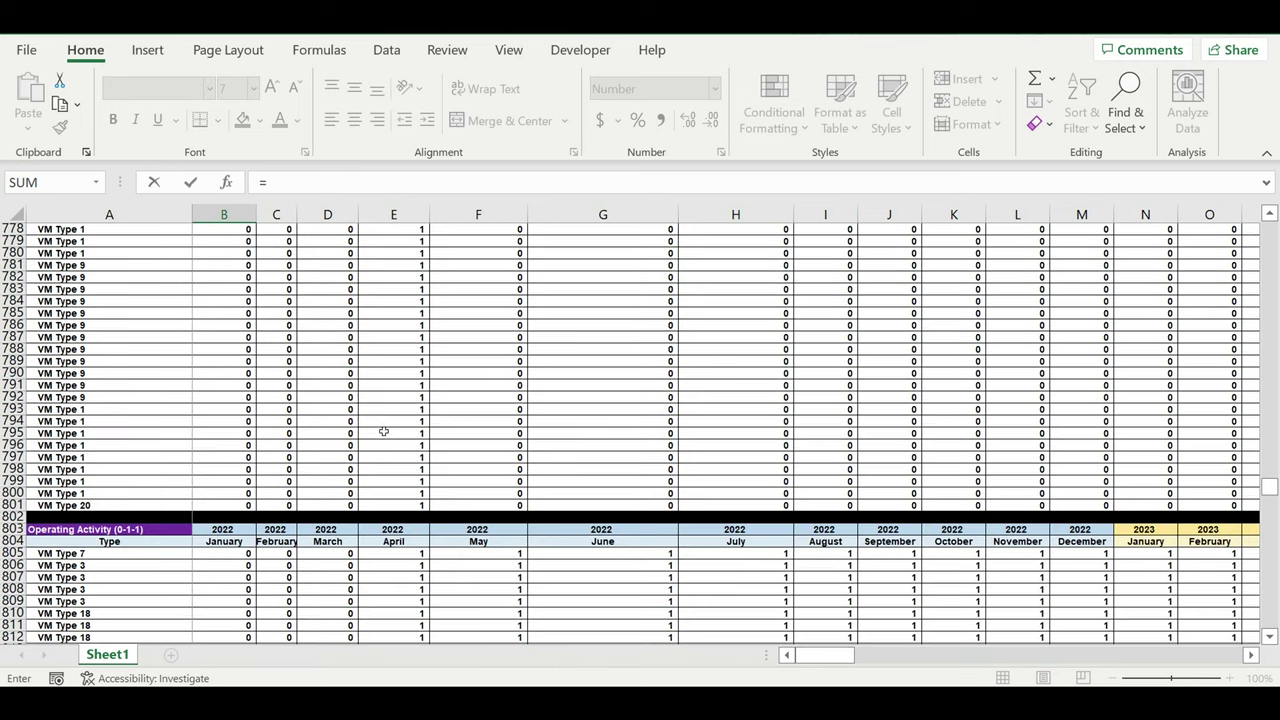
{"action": "scroll", "coordinate": [383, 431], "scroll_direction": "down", "scroll_amount": 6}
{"action": "left_click", "coordinate": [226, 338]}
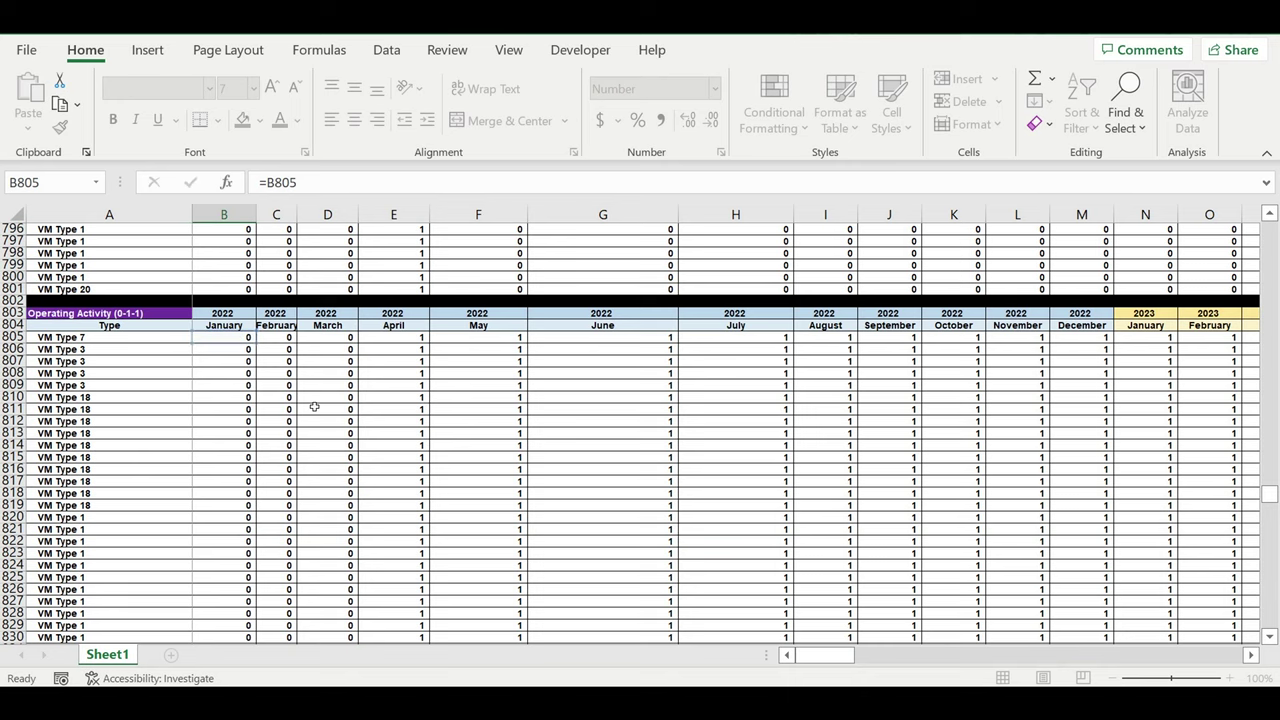
{"action": "key", "text": "Return"}
Step: Fill the B1008 January formula down to row 1207
{"action": "left_click", "coordinate": [240, 410]}
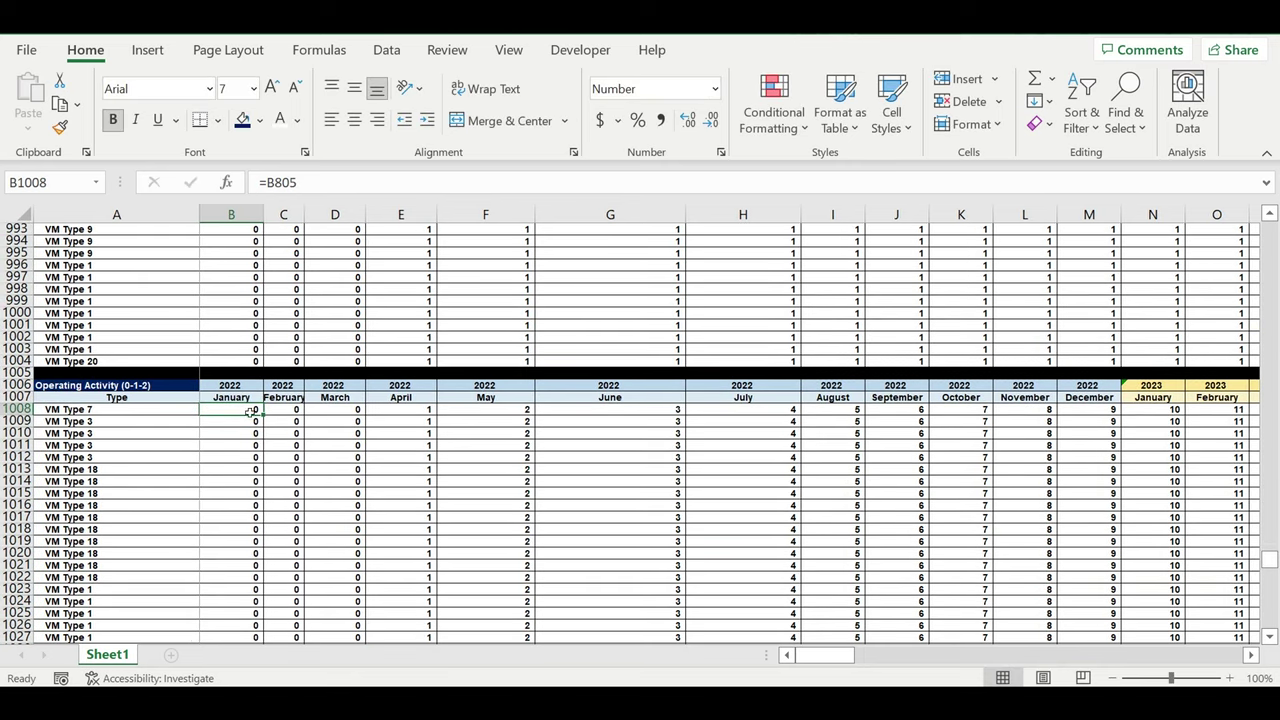
{"action": "left_click_drag", "start_coordinate": [263, 415], "coordinate": [257, 640]}
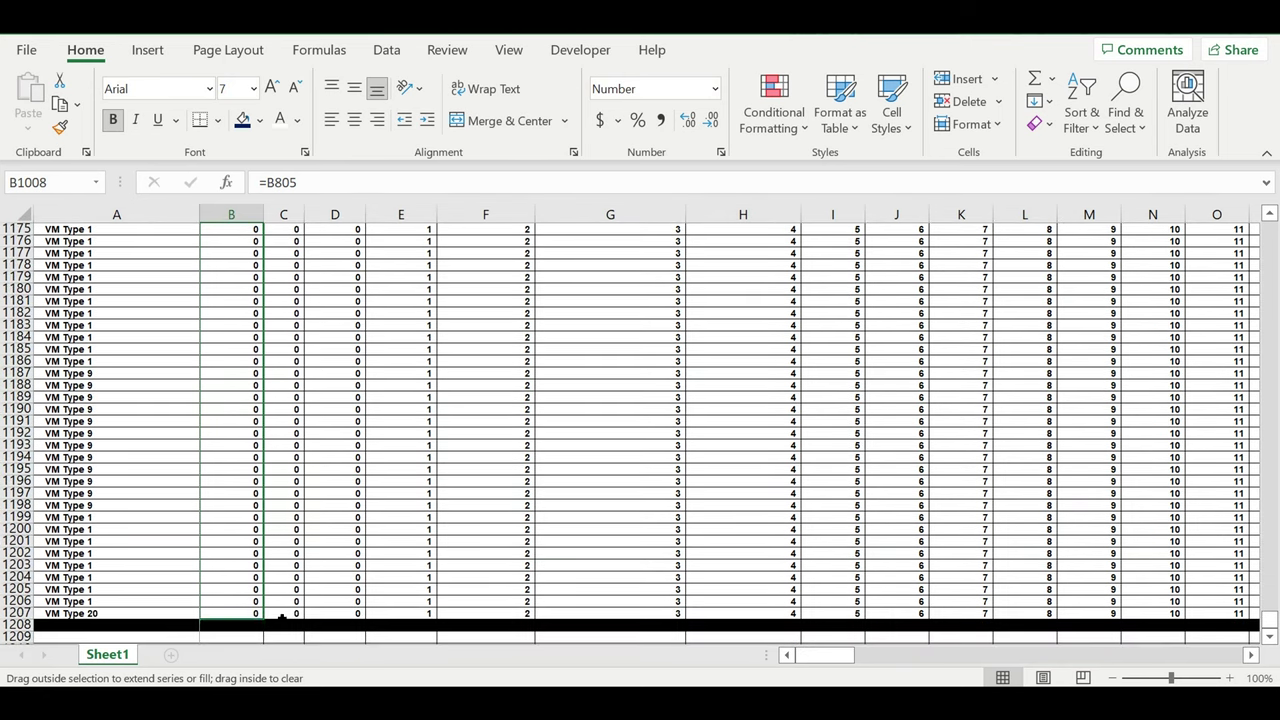
{"action": "left_click_drag", "start_coordinate": [257, 640], "coordinate": [283, 613]}
{"action": "scroll", "coordinate": [368, 481], "scroll_direction": "up", "scroll_amount": 7}
{"action": "scroll", "coordinate": [368, 481], "scroll_direction": "up", "scroll_amount": 13}
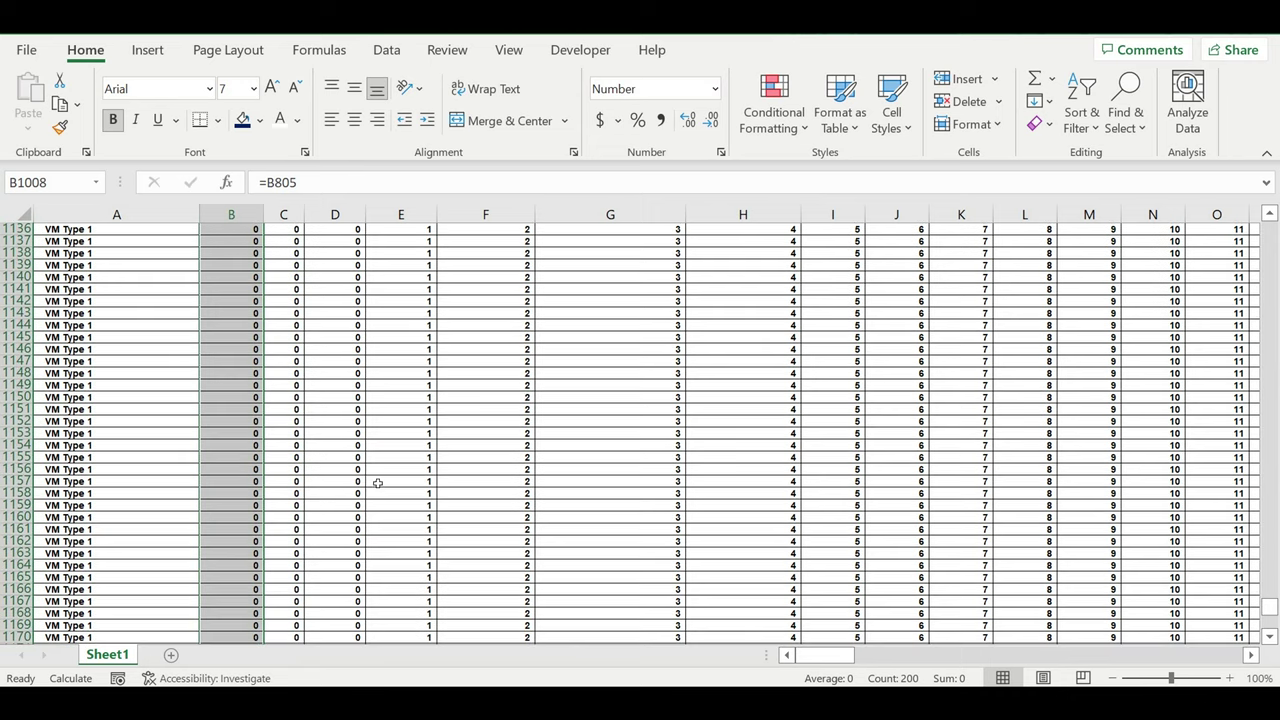
{"action": "scroll", "coordinate": [378, 483], "scroll_direction": "up", "scroll_amount": 7}
{"action": "scroll", "coordinate": [378, 483], "scroll_direction": "up", "scroll_amount": 10}
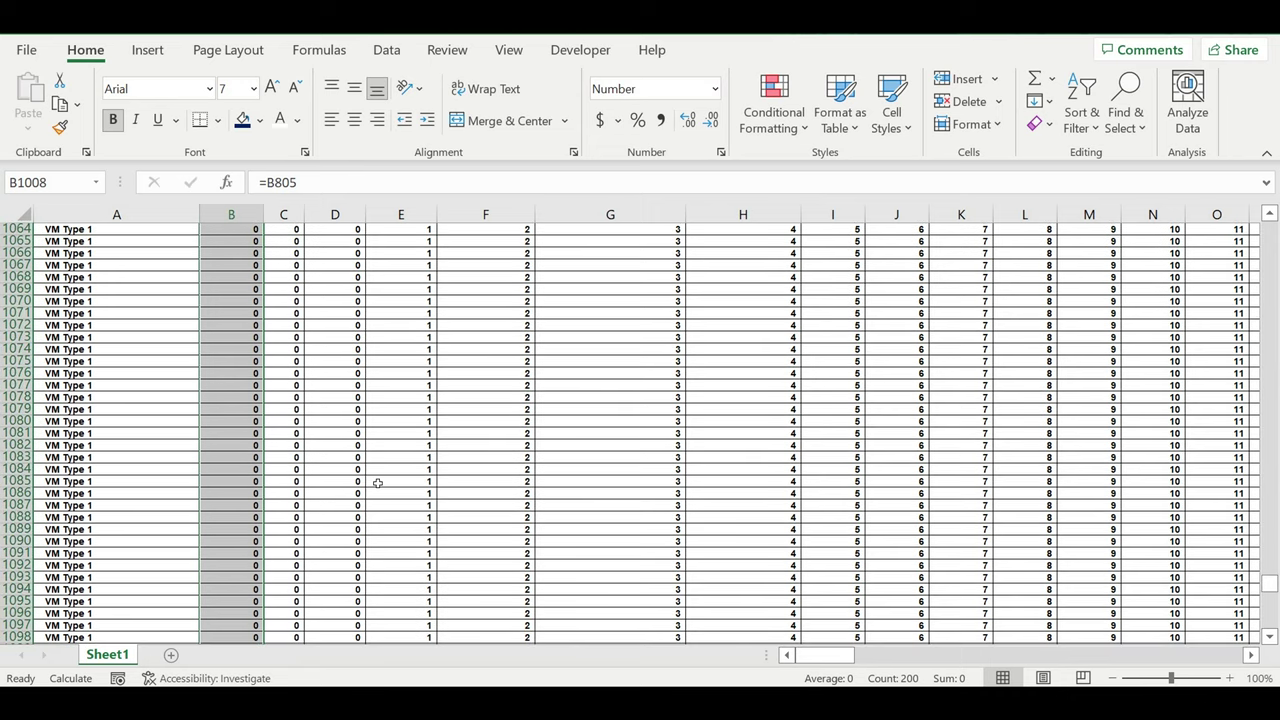
{"action": "scroll", "coordinate": [378, 483], "scroll_direction": "up", "scroll_amount": 5}
{"action": "scroll", "coordinate": [378, 483], "scroll_direction": "up", "scroll_amount": 14}
{"action": "scroll", "coordinate": [378, 483], "scroll_direction": "up", "scroll_amount": 5}
{"action": "scroll", "coordinate": [354, 446], "scroll_direction": "up", "scroll_amount": 3}
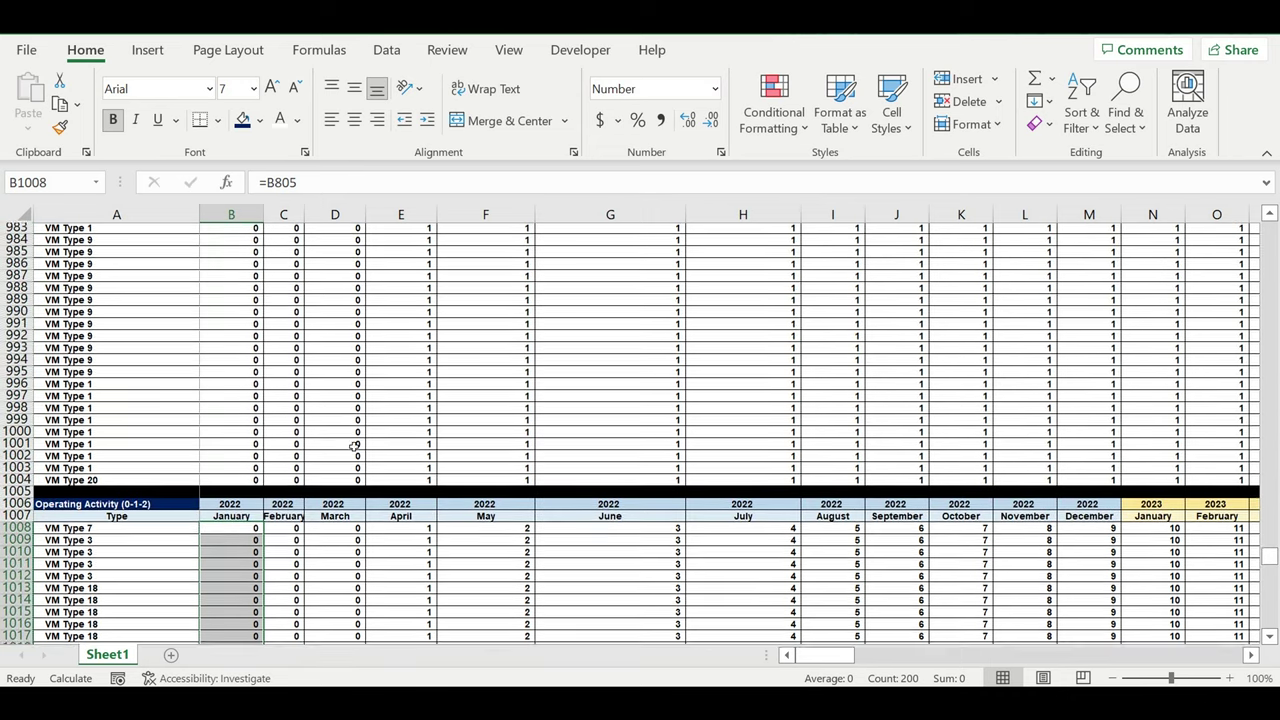
Step: Enter =B1008+C805 in C1008 as the first machine's February running count
{"action": "left_click", "coordinate": [295, 529]}
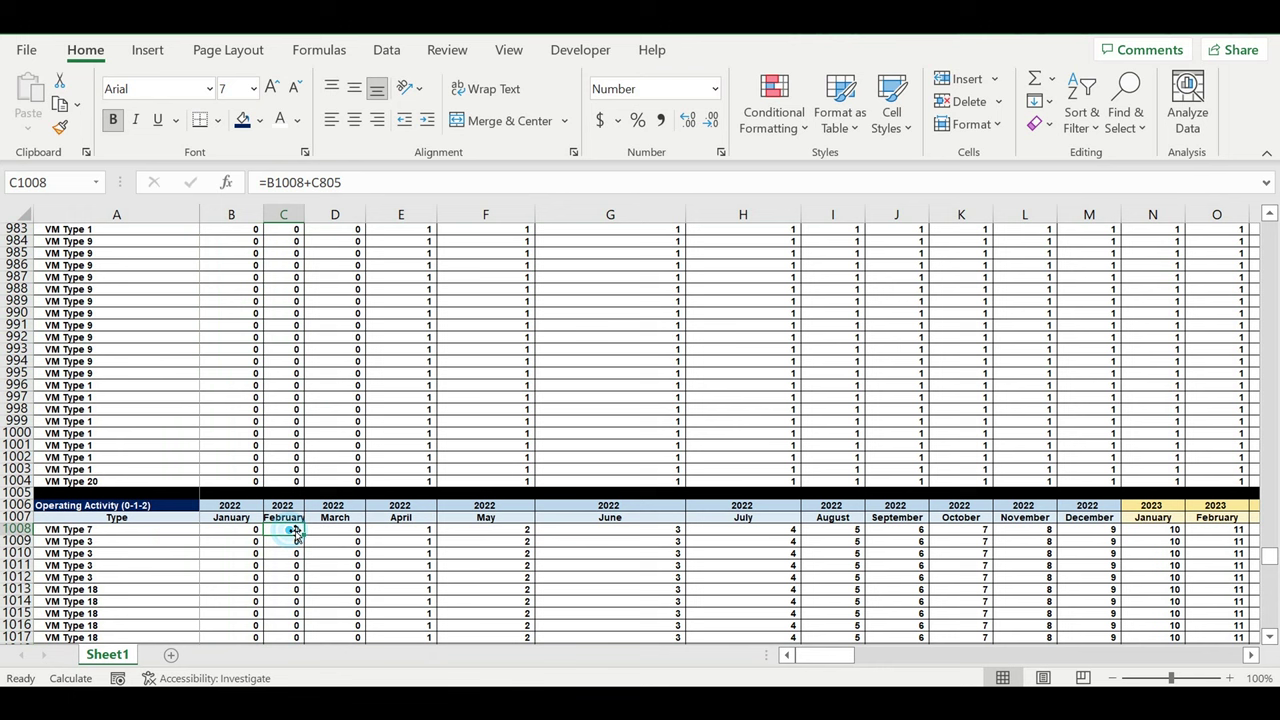
{"action": "type", "text": "="}
{"action": "left_click", "coordinate": [240, 530]}
{"action": "type", "text": "+"}
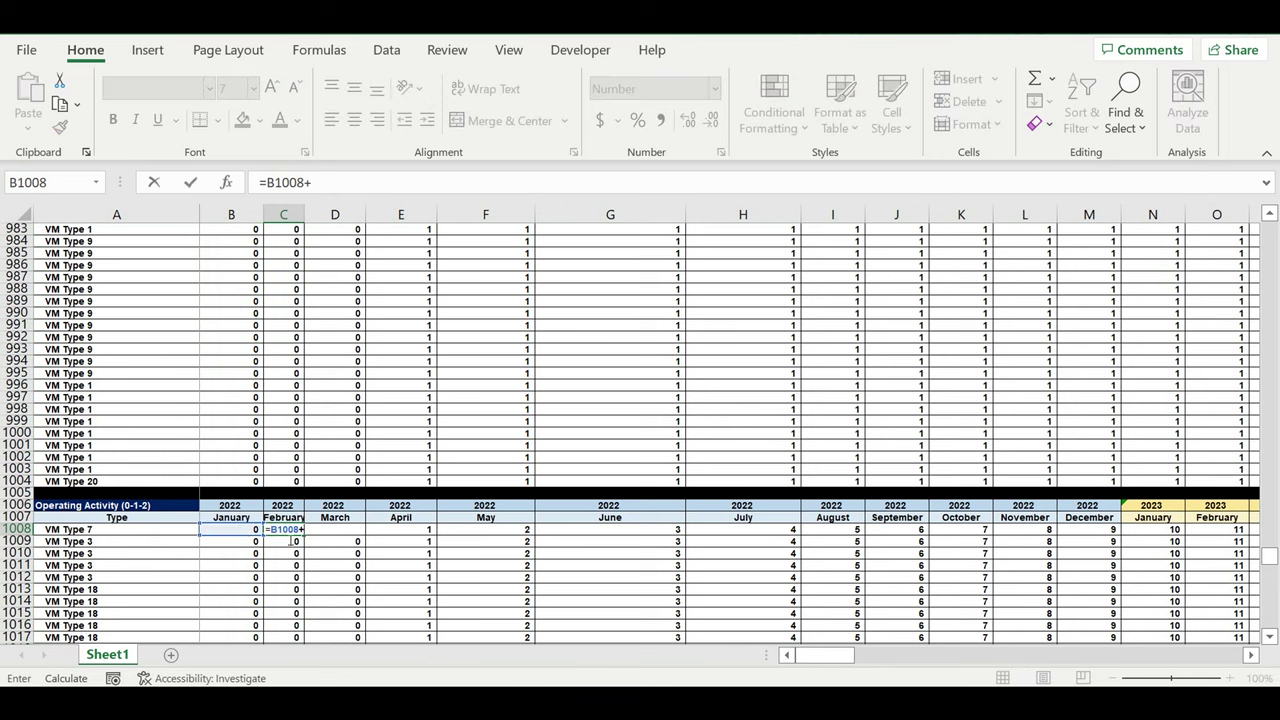
{"action": "scroll", "coordinate": [332, 451], "scroll_direction": "up", "scroll_amount": 3}
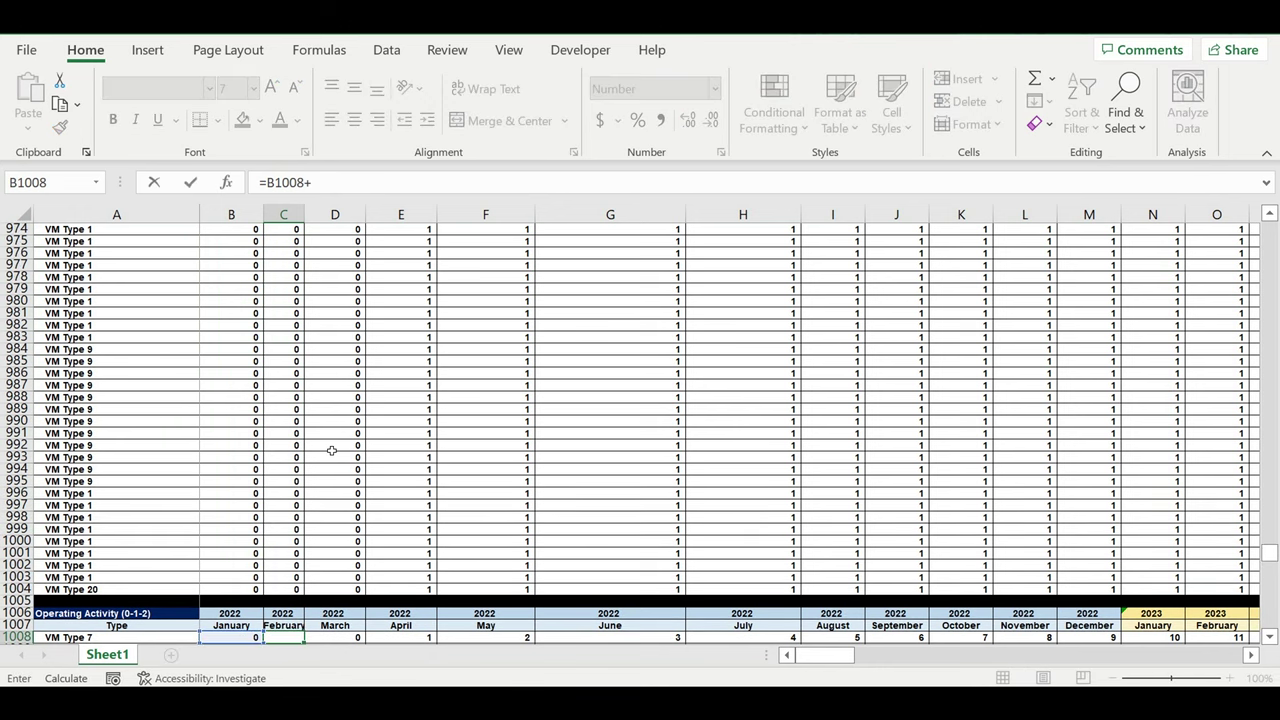
{"action": "scroll", "coordinate": [332, 444], "scroll_direction": "up", "scroll_amount": 15}
{"action": "scroll", "coordinate": [330, 440], "scroll_direction": "up", "scroll_amount": 10}
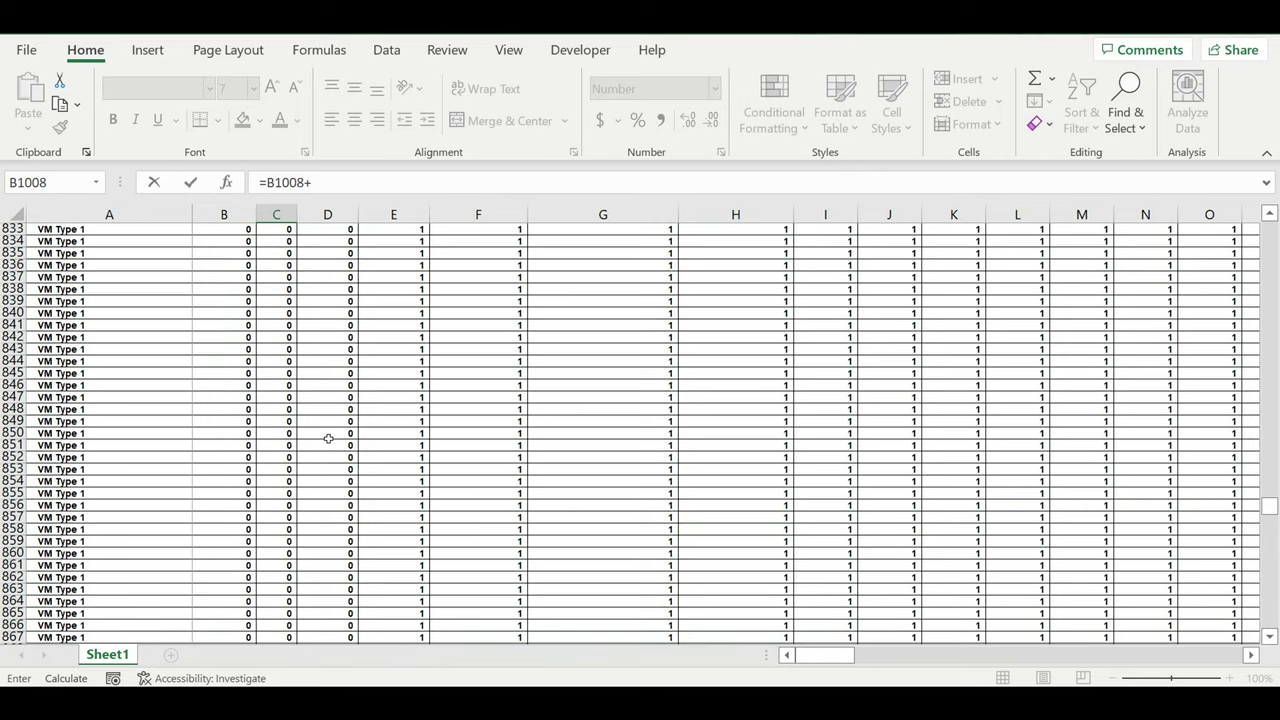
{"action": "scroll", "coordinate": [322, 435], "scroll_direction": "up", "scroll_amount": 10}
{"action": "scroll", "coordinate": [322, 435], "scroll_direction": "up", "scroll_amount": 5}
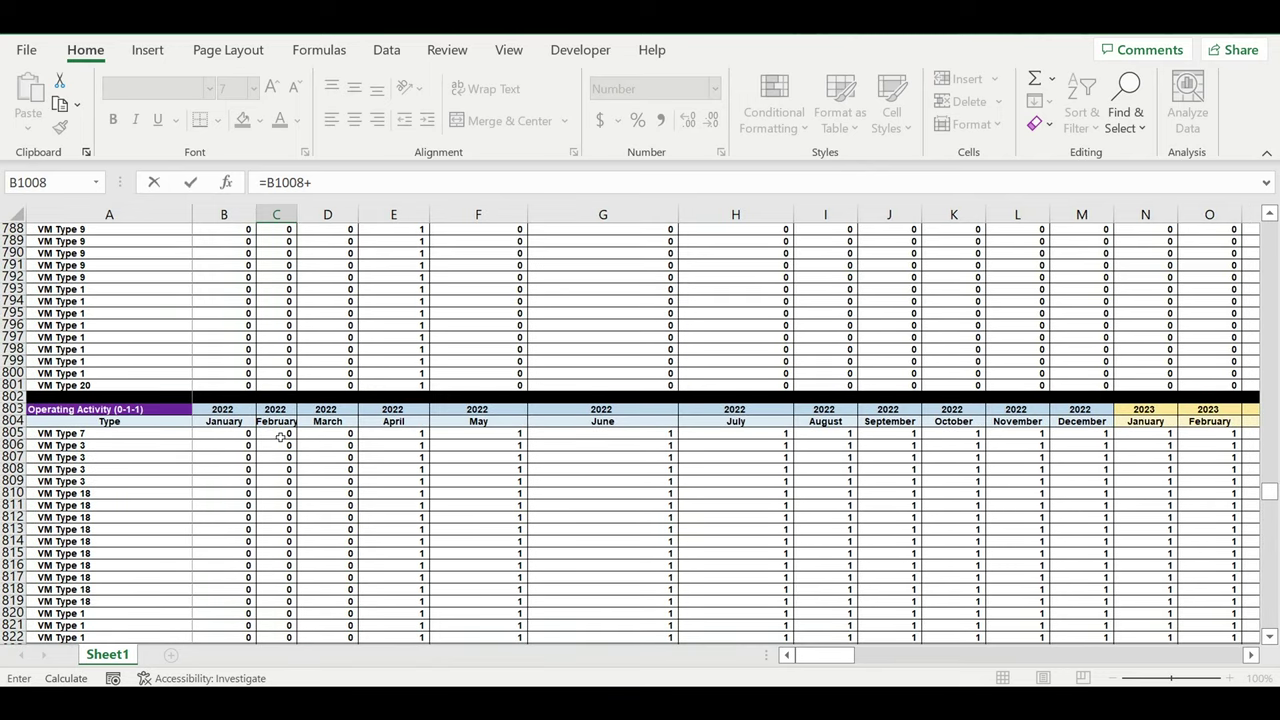
{"action": "left_click", "coordinate": [278, 434]}
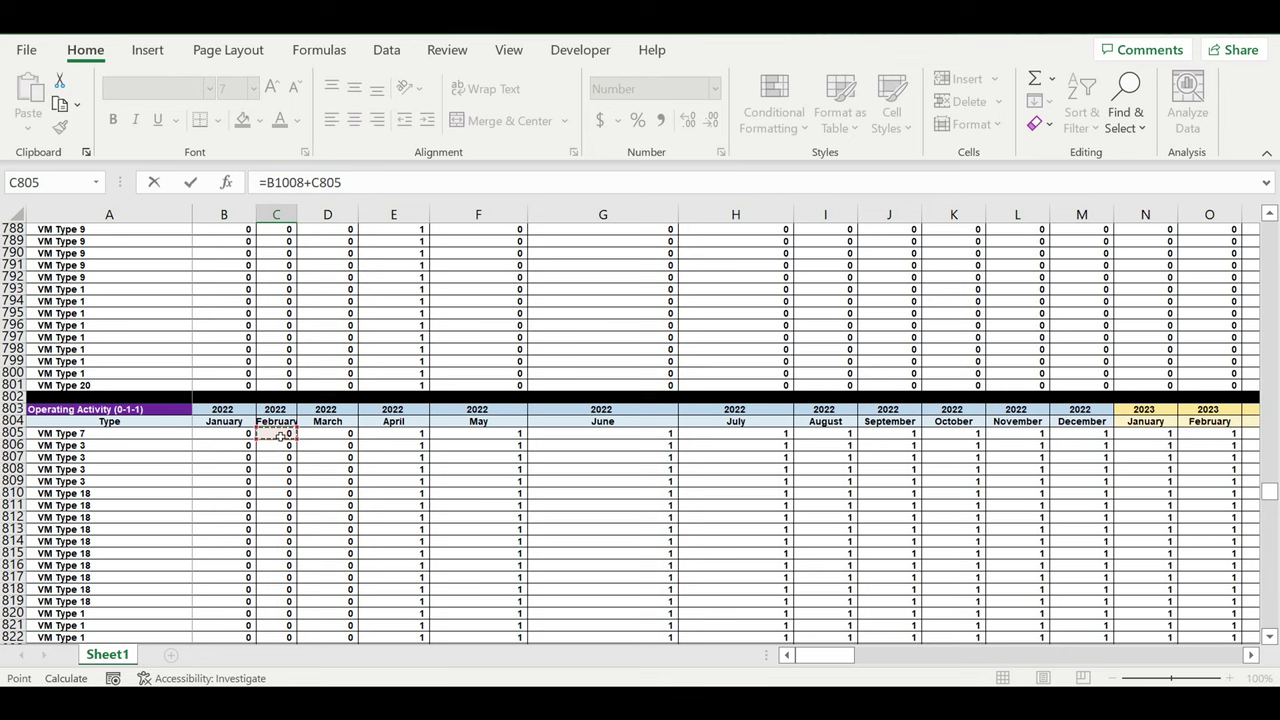
{"action": "key", "text": "Return"}
Step: Fill the C1008 formula down to row 1207
{"action": "scroll", "coordinate": [300, 420], "scroll_direction": "down", "scroll_amount": 6}
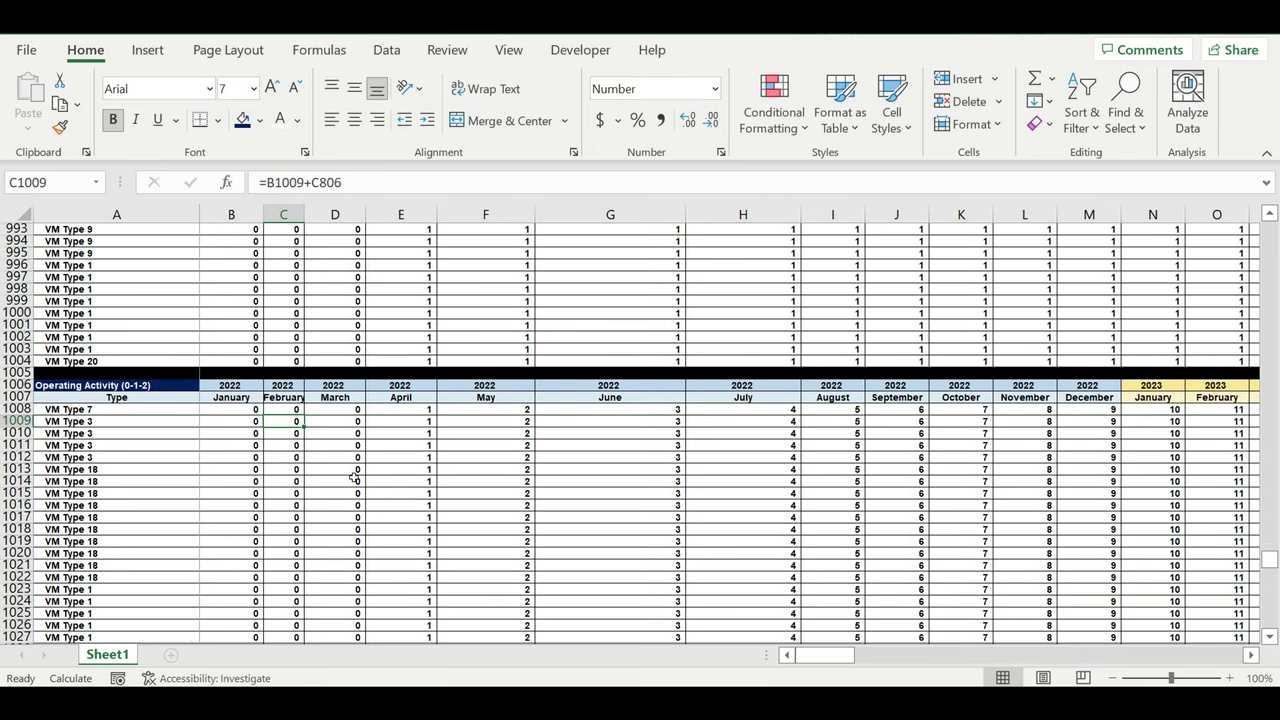
{"action": "left_click", "coordinate": [285, 411]}
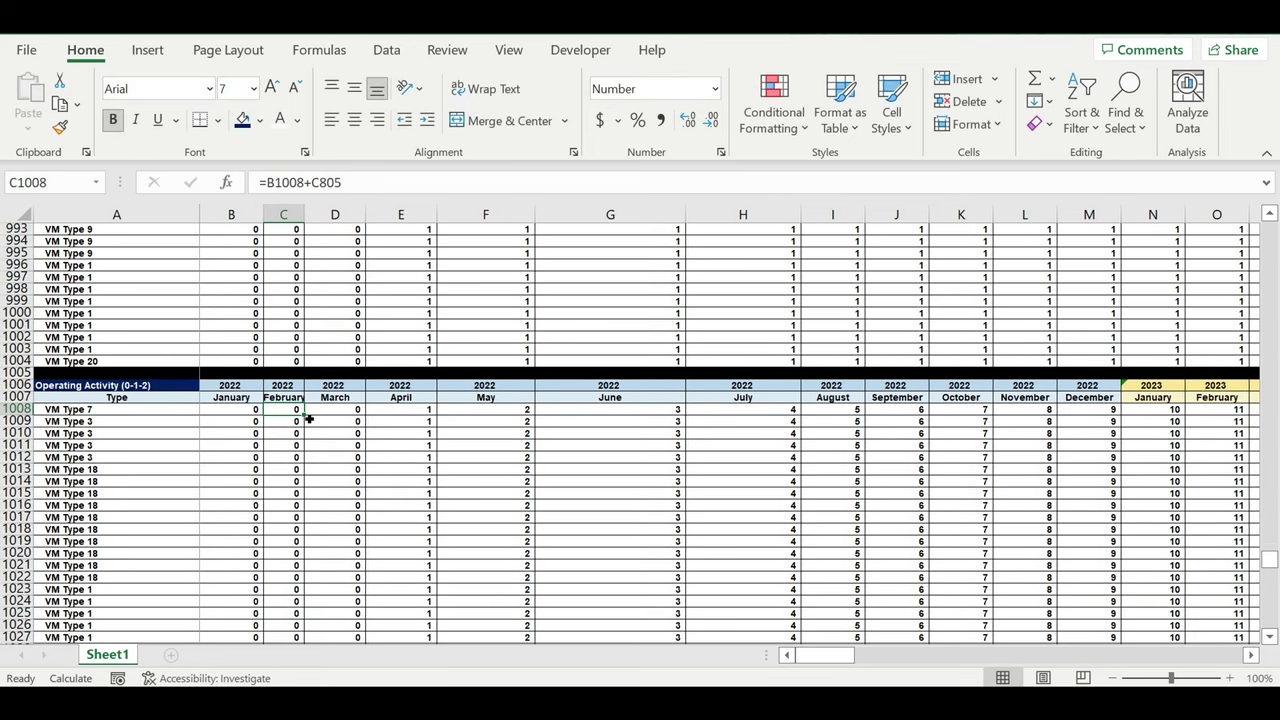
{"action": "left_click_drag", "start_coordinate": [305, 416], "coordinate": [296, 646]}
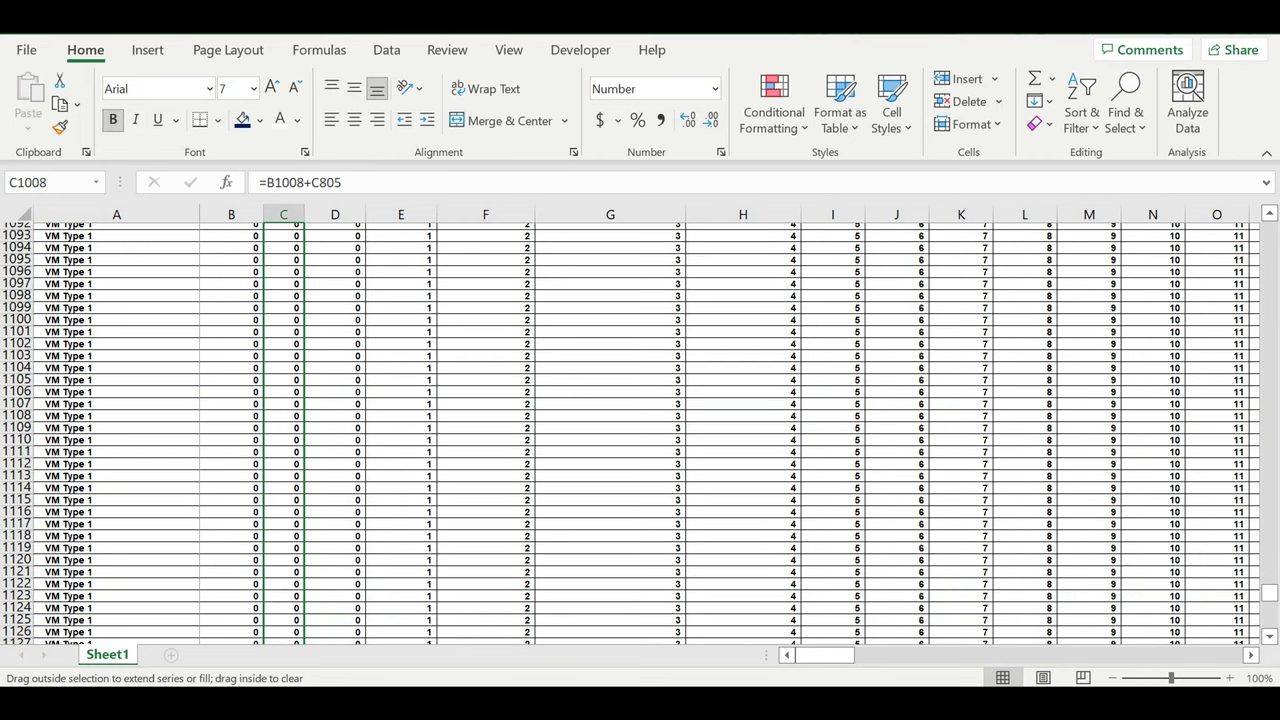
{"action": "left_click_drag", "start_coordinate": [306, 660], "coordinate": [310, 644]}
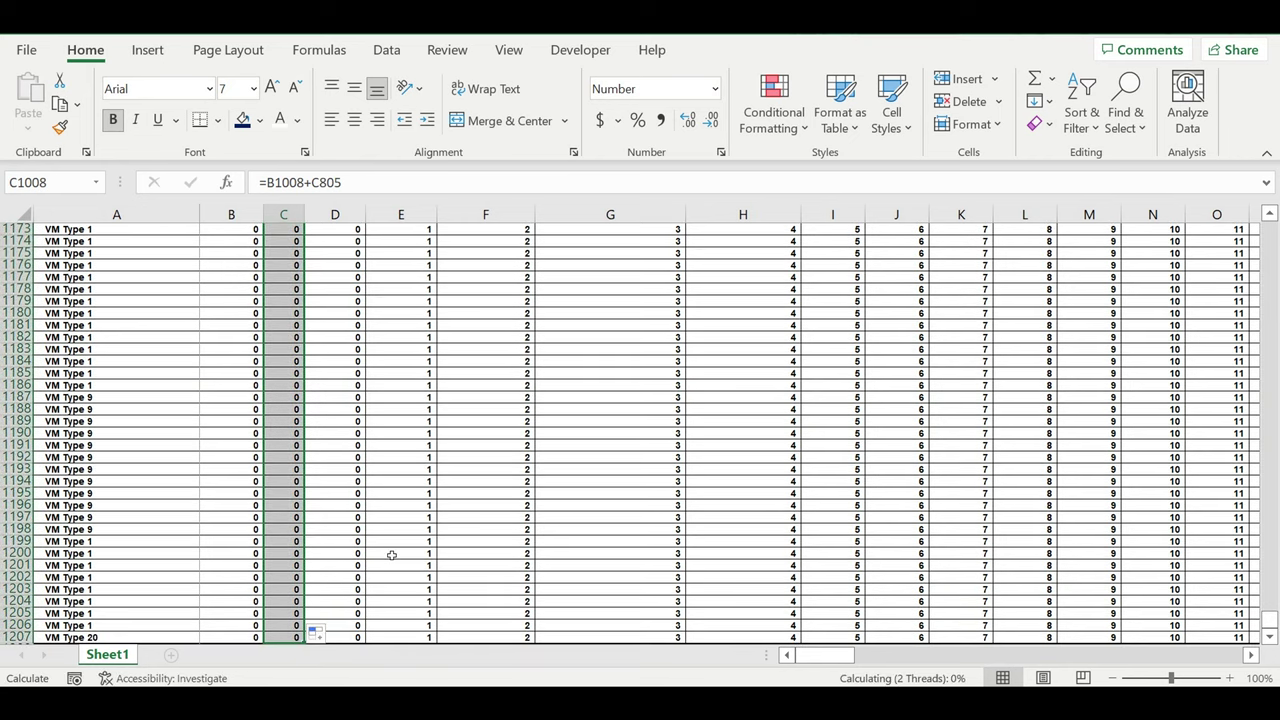
Step: Extend the running-count formulas across to column DQ and spot-check columns DO and DP
{"action": "scroll", "coordinate": [383, 548], "scroll_direction": "down", "scroll_amount": 4}
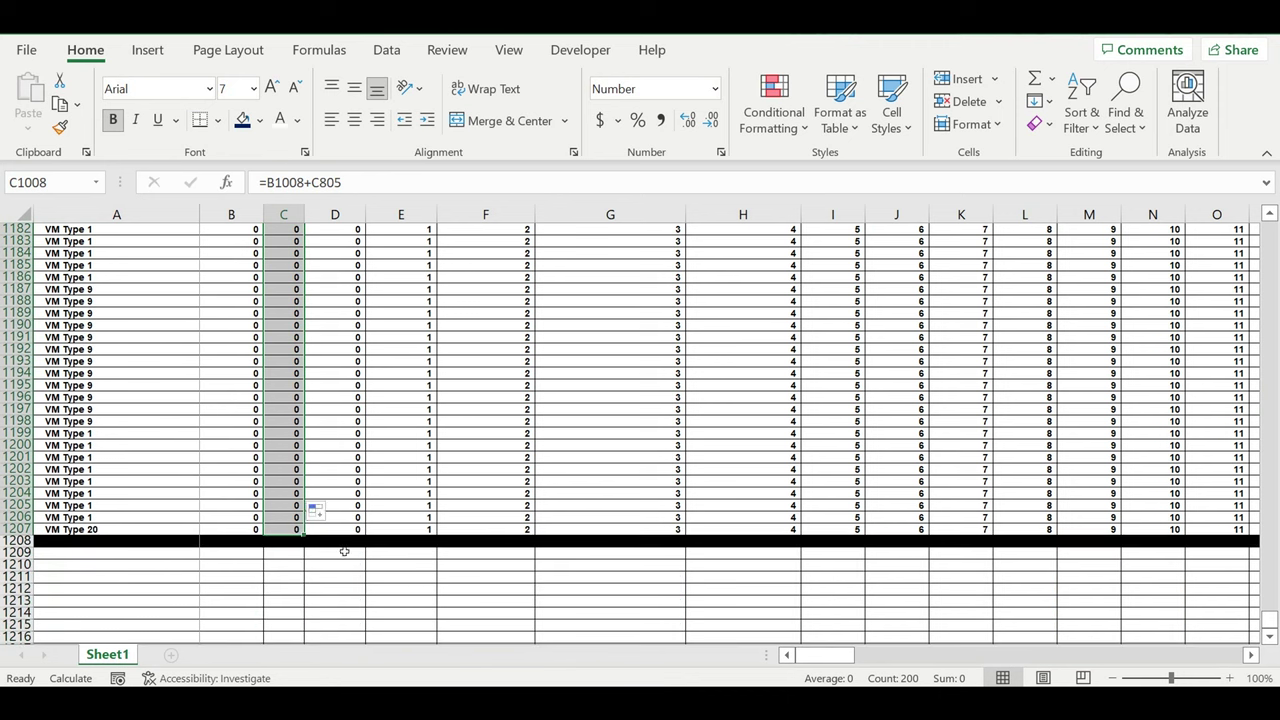
{"action": "left_click_drag", "start_coordinate": [305, 499], "coordinate": [1158, 497]}
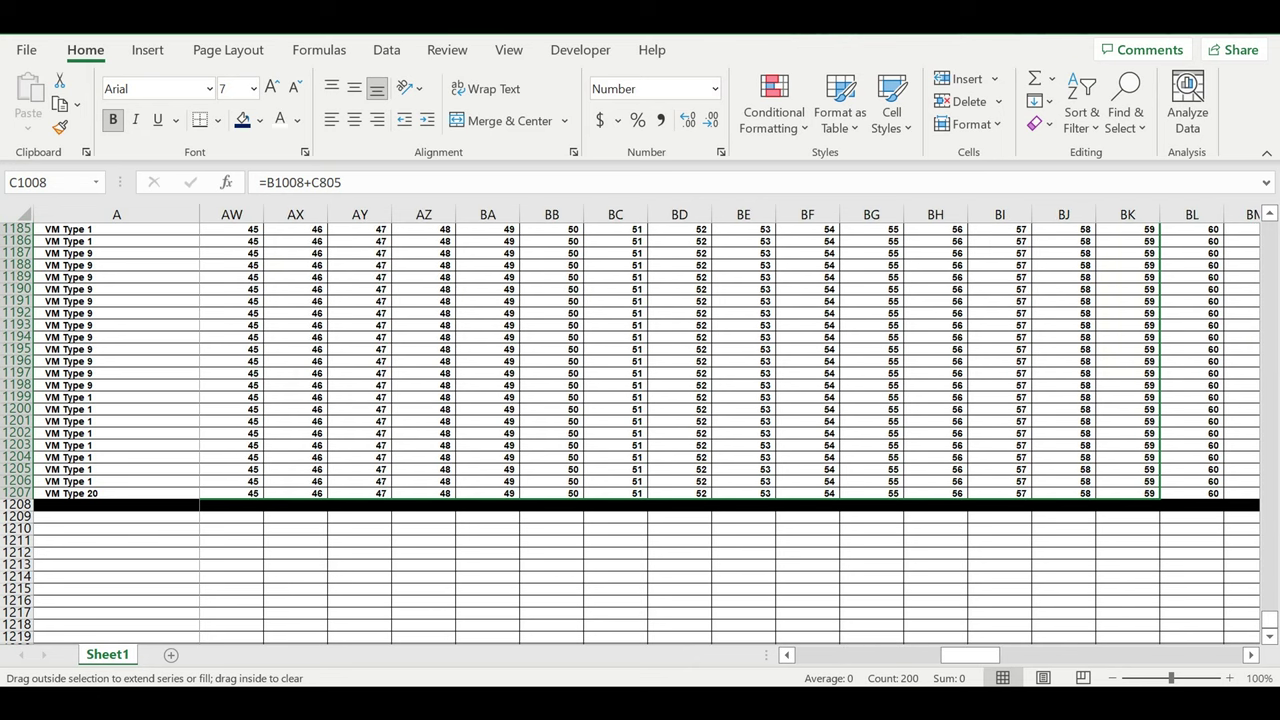
{"action": "left_click_drag", "start_coordinate": [1158, 497], "coordinate": [1147, 497]}
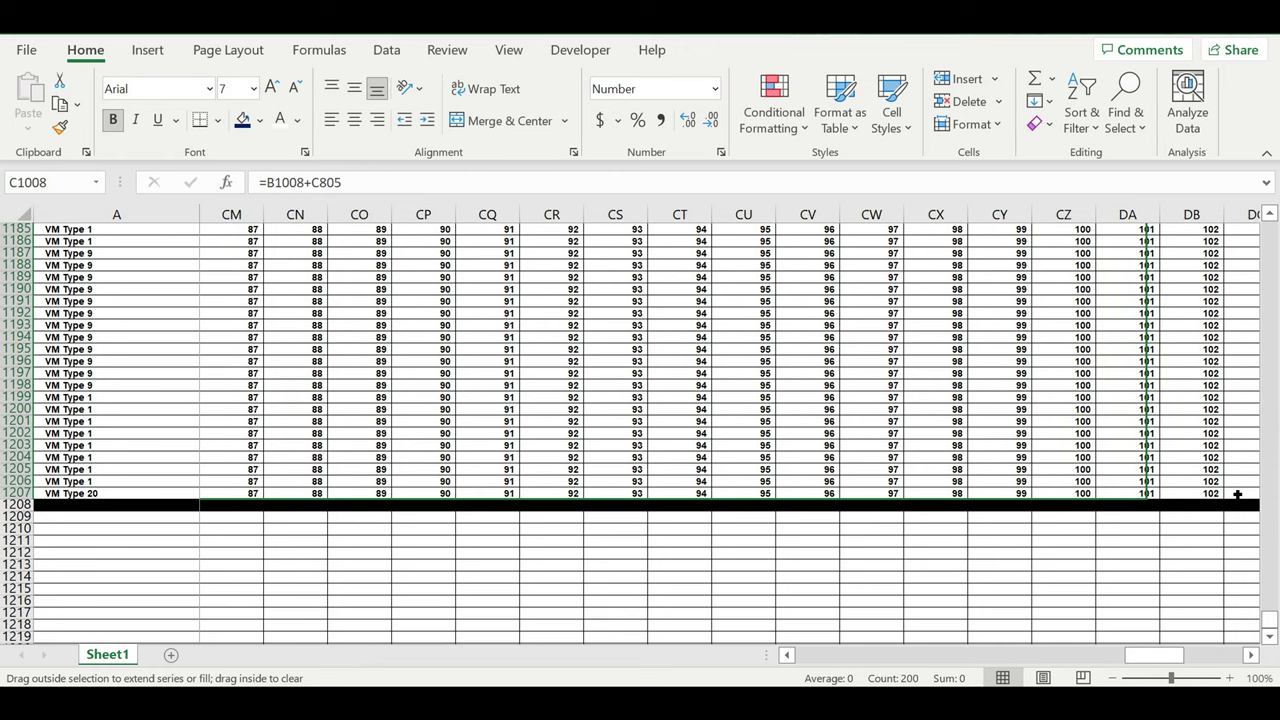
{"action": "mouse_move", "coordinate": [1237, 494]}
{"action": "left_mouse_down"}
{"action": "mouse_move", "coordinate": [1119, 464]}
{"action": "mouse_move", "coordinate": [870, 456]}
{"action": "left_mouse_up"}
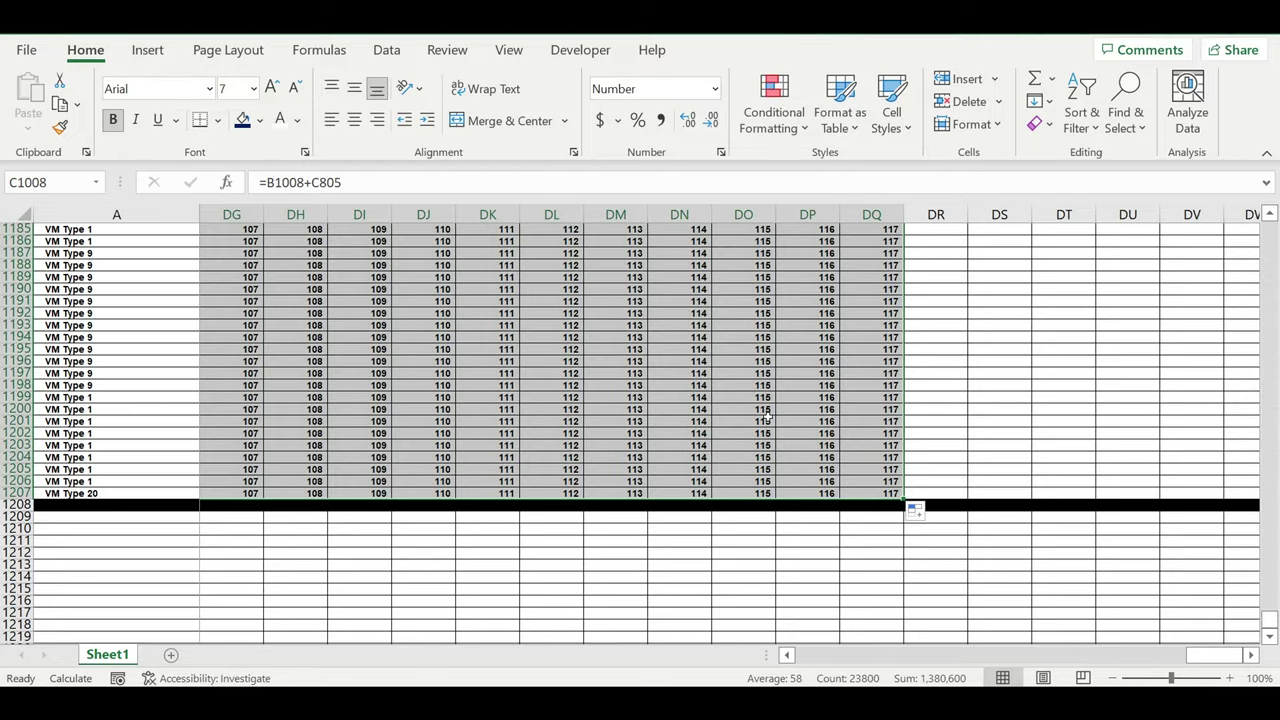
{"action": "left_click", "coordinate": [798, 425]}
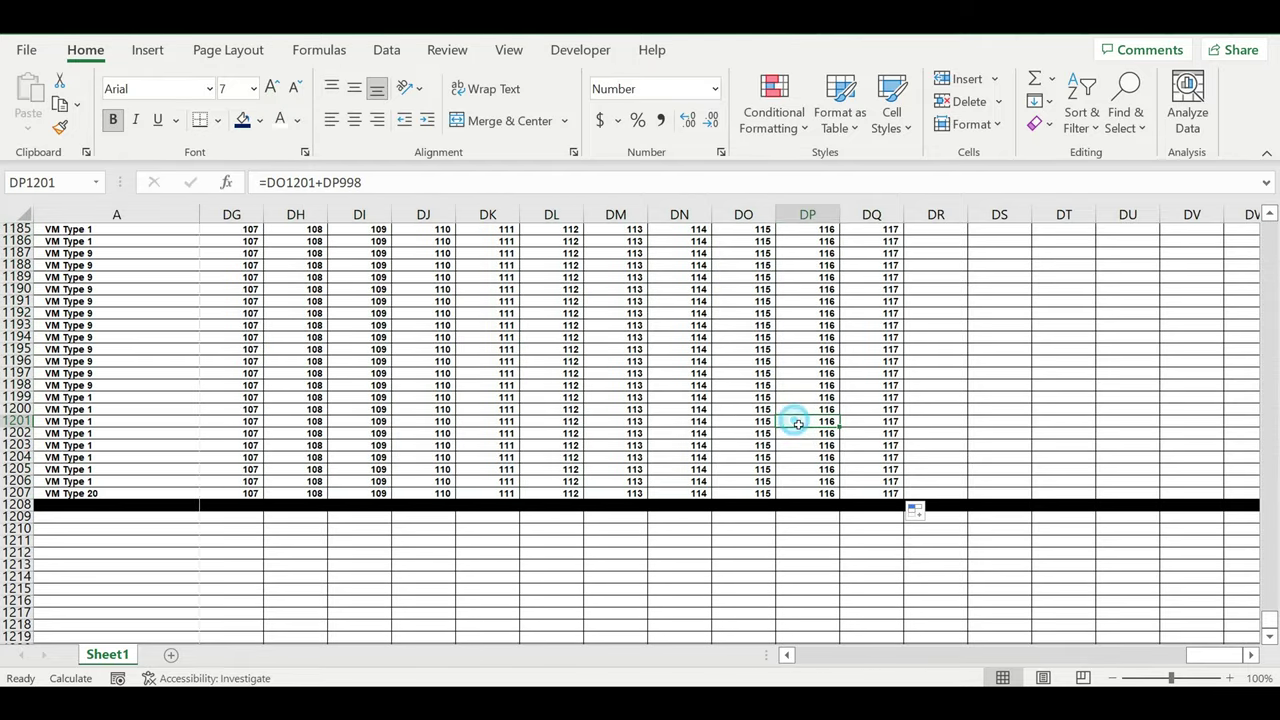
{"action": "left_click", "coordinate": [725, 397]}
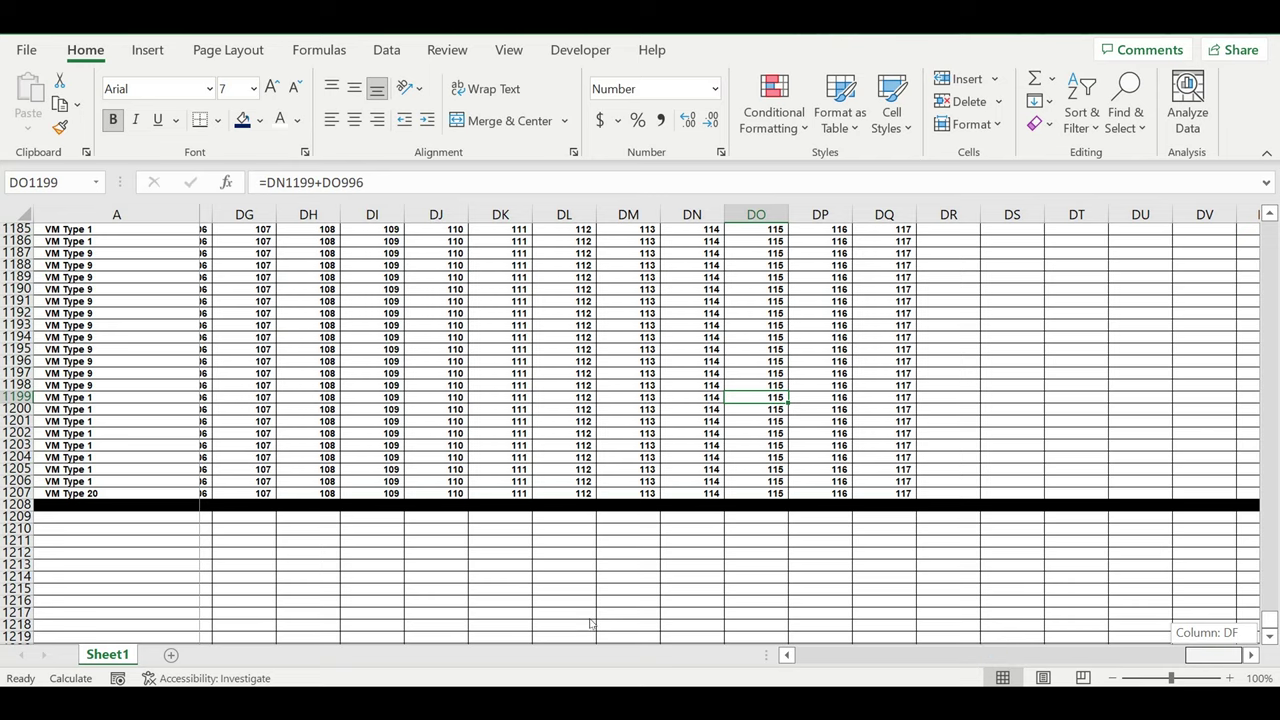
{"action": "scroll", "coordinate": [596, 595], "scroll_direction": "left", "scroll_amount": 7}
{"action": "scroll", "coordinate": [607, 540], "scroll_direction": "left", "scroll_amount": 15}
{"action": "scroll", "coordinate": [625, 512], "scroll_direction": "up", "scroll_amount": 9}
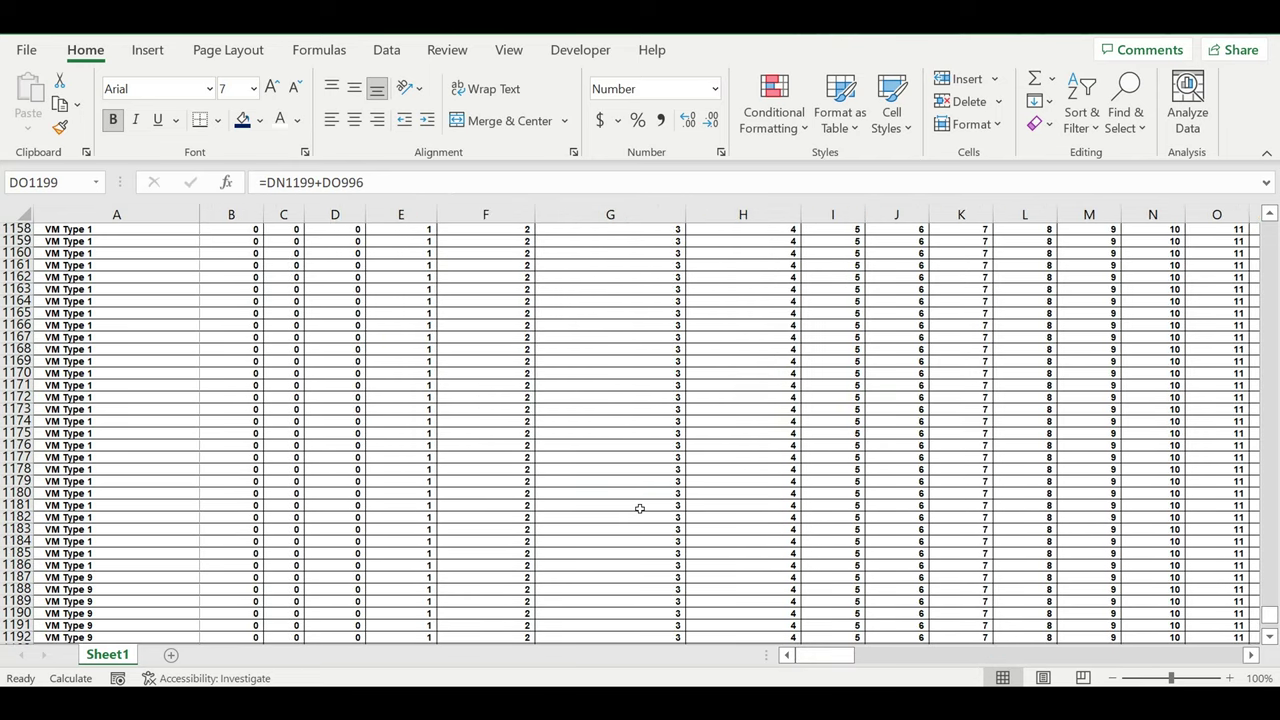
{"action": "scroll", "coordinate": [639, 509], "scroll_direction": "up", "scroll_amount": 7}
{"action": "scroll", "coordinate": [640, 503], "scroll_direction": "up", "scroll_amount": 10}
{"action": "scroll", "coordinate": [637, 498], "scroll_direction": "up", "scroll_amount": 11}
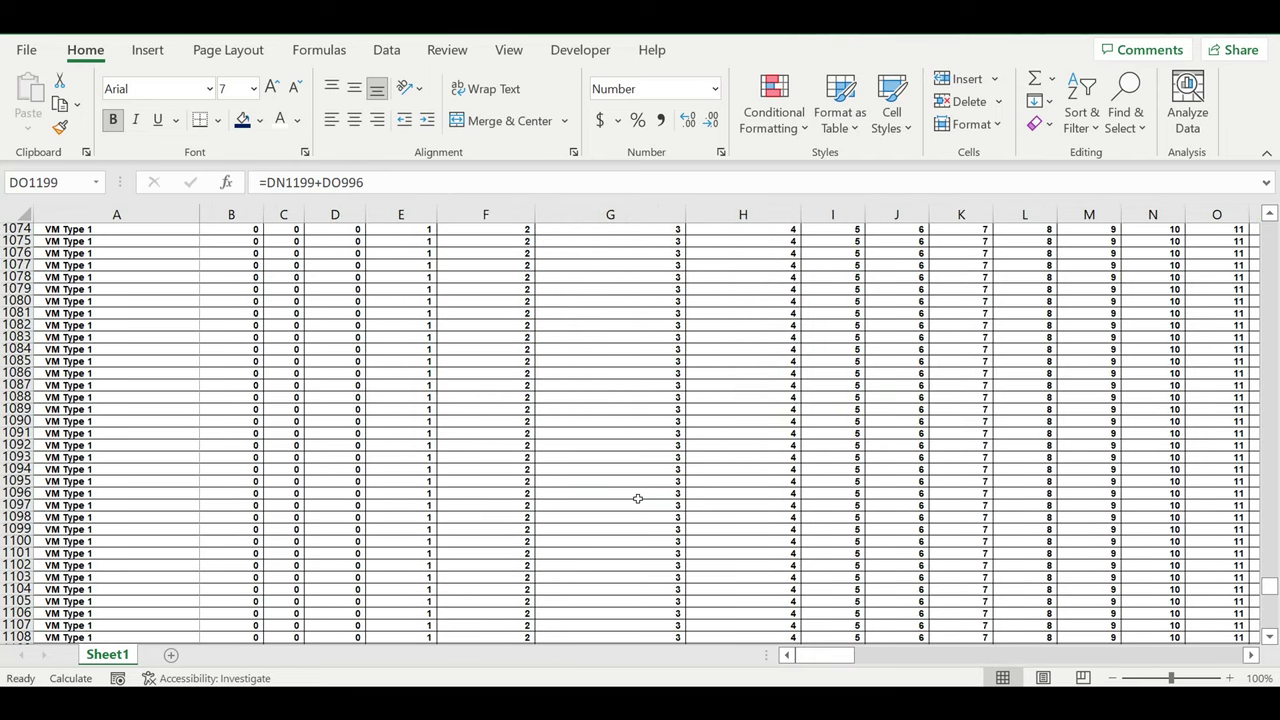
{"action": "scroll", "coordinate": [637, 498], "scroll_direction": "up", "scroll_amount": 4}
{"action": "scroll", "coordinate": [637, 498], "scroll_direction": "up", "scroll_amount": 7}
{"action": "scroll", "coordinate": [637, 498], "scroll_direction": "up", "scroll_amount": 4}
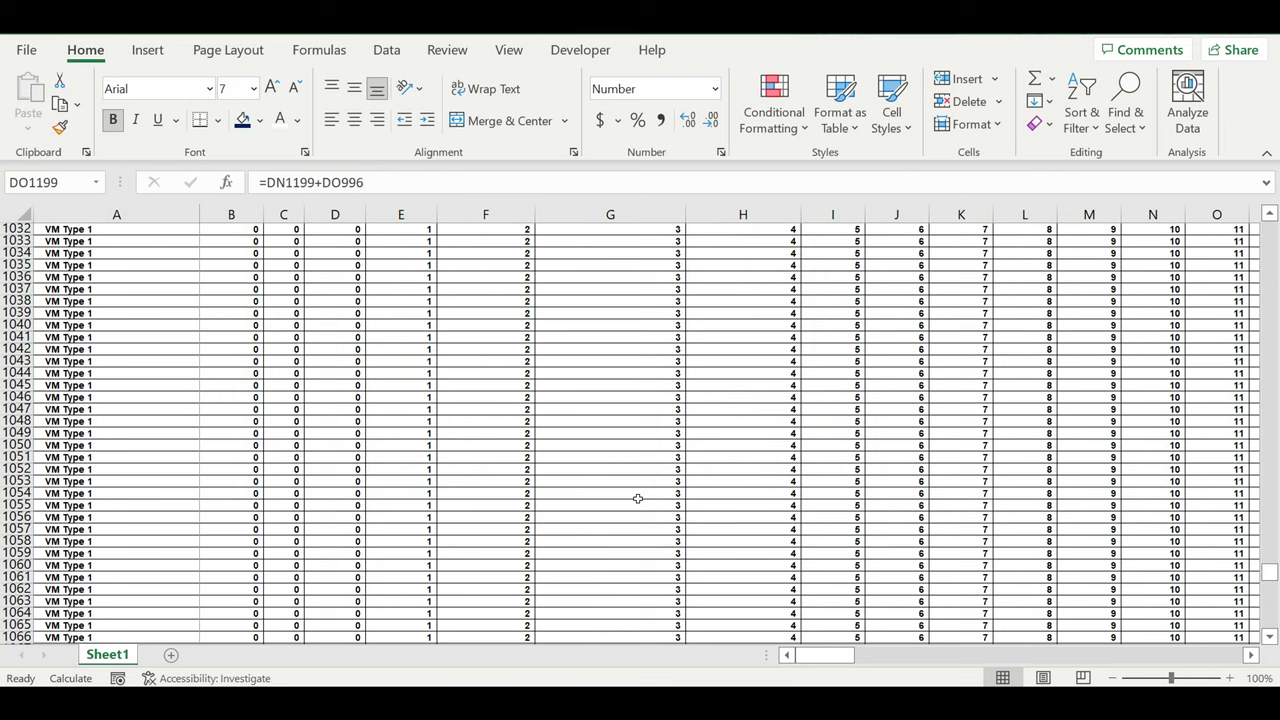
{"action": "scroll", "coordinate": [637, 498], "scroll_direction": "up", "scroll_amount": 7}
{"action": "scroll", "coordinate": [637, 498], "scroll_direction": "up", "scroll_amount": 7}
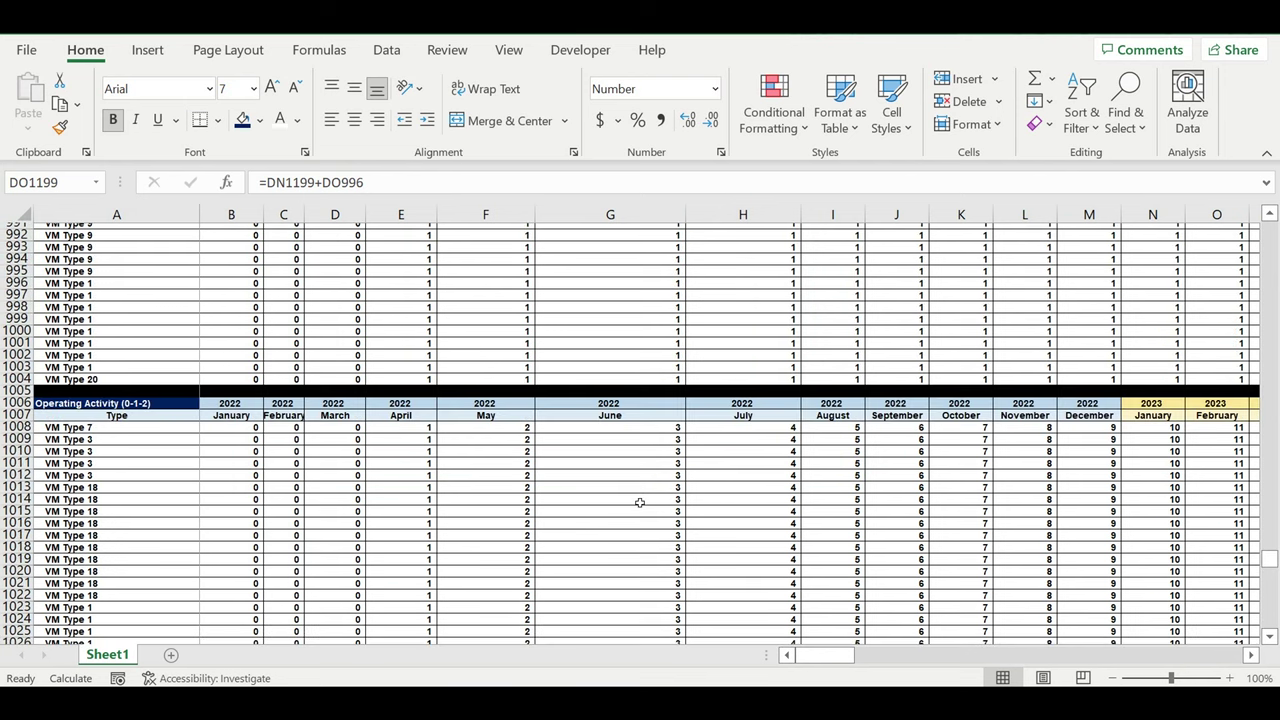
{"action": "scroll", "coordinate": [639, 502], "scroll_direction": "up", "scroll_amount": 6}
{"action": "scroll", "coordinate": [639, 502], "scroll_direction": "down", "scroll_amount": 4}
{"action": "scroll", "coordinate": [639, 502], "scroll_direction": "down", "scroll_amount": 4}
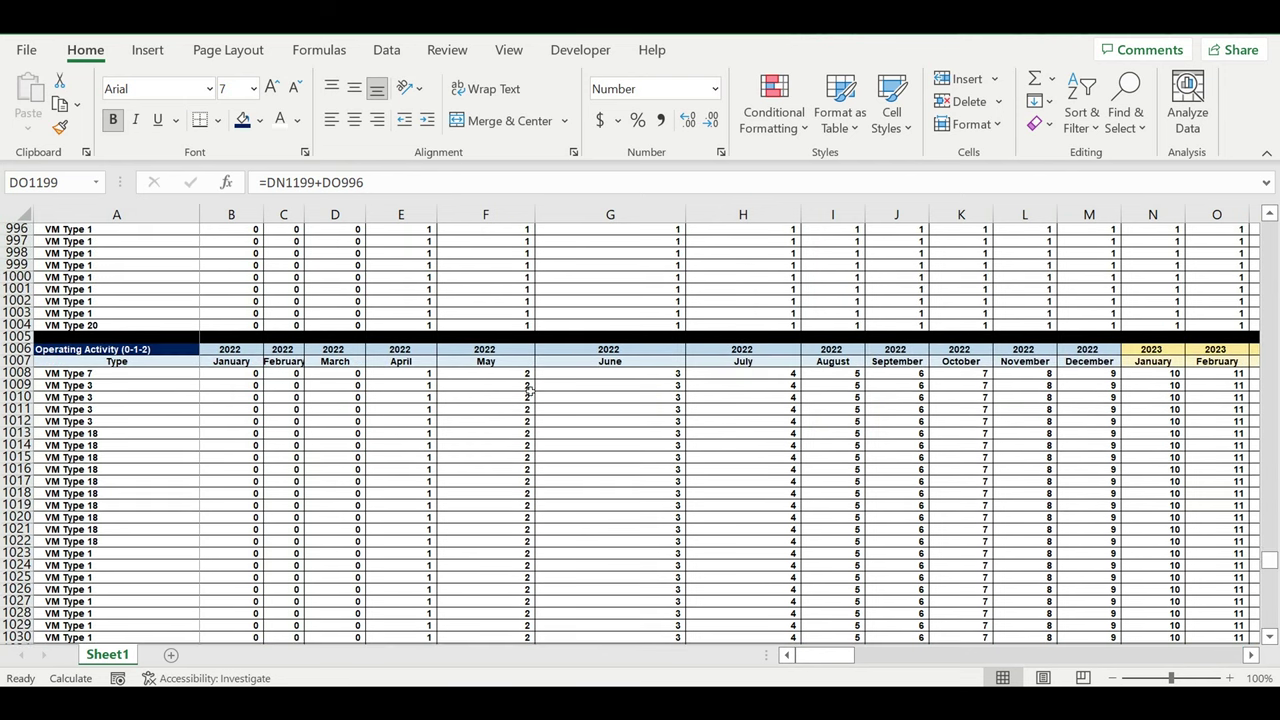
{"action": "left_click", "coordinate": [420, 375]}
{"action": "left_click", "coordinate": [478, 375]}
{"action": "left_click", "coordinate": [598, 374]}
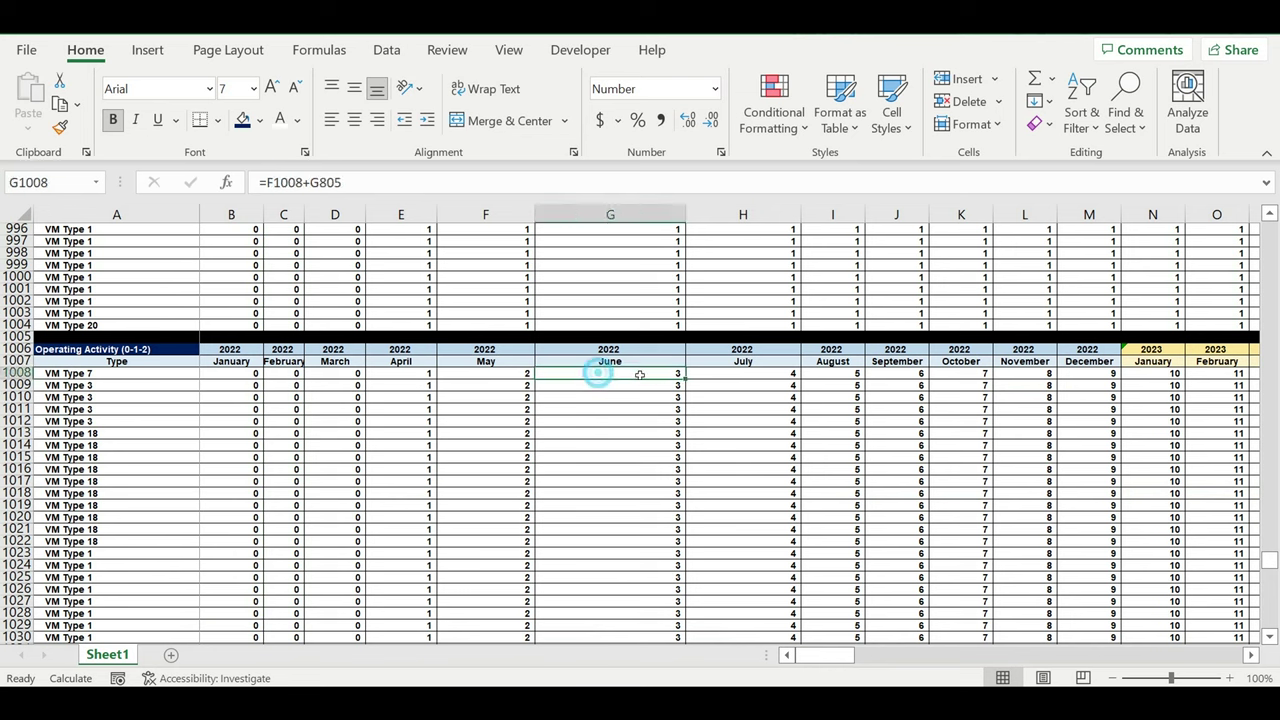
{"action": "left_click", "coordinate": [750, 374]}
{"action": "left_click", "coordinate": [846, 377]}
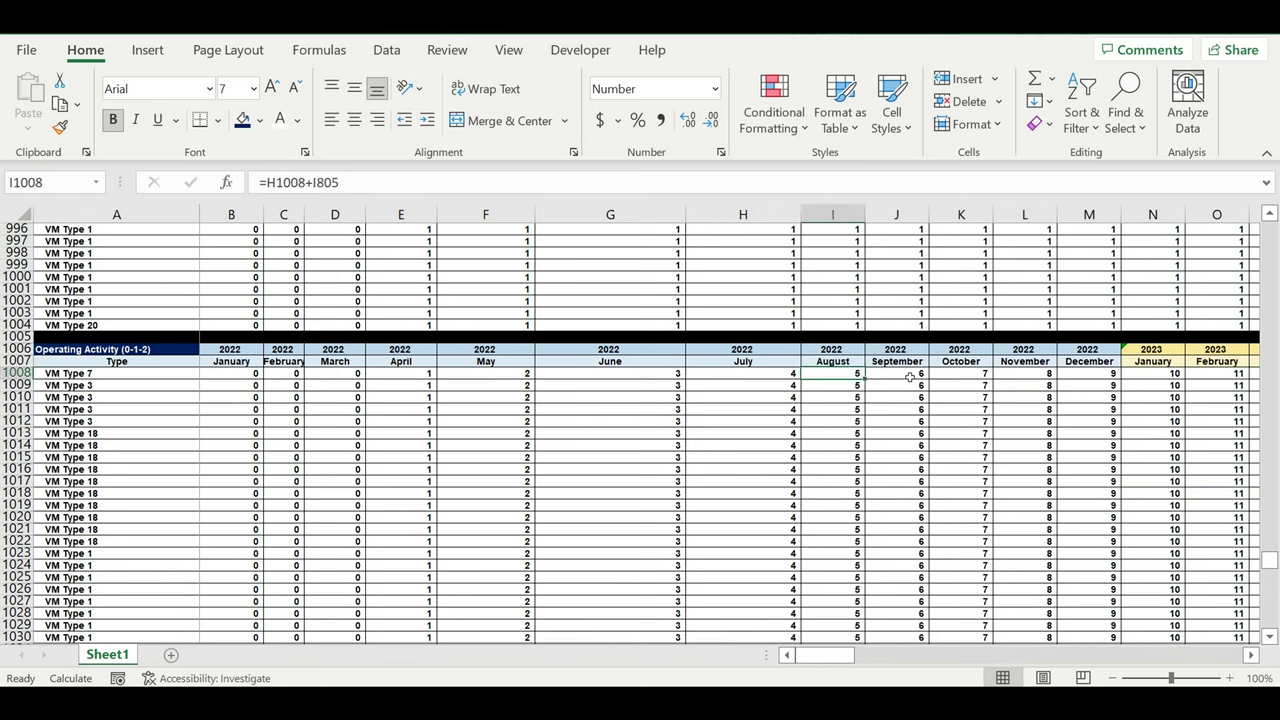
{"action": "left_click", "coordinate": [408, 376]}
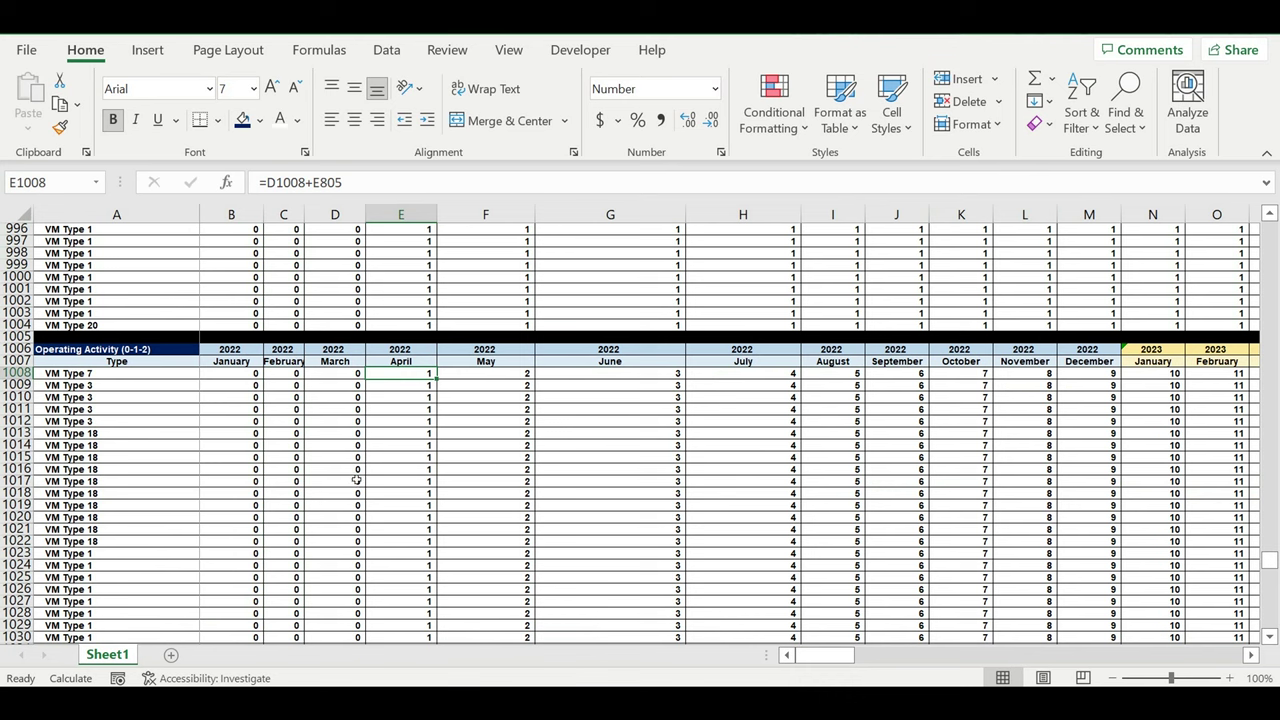
{"action": "scroll", "coordinate": [526, 469], "scroll_direction": "up", "scroll_amount": 1}
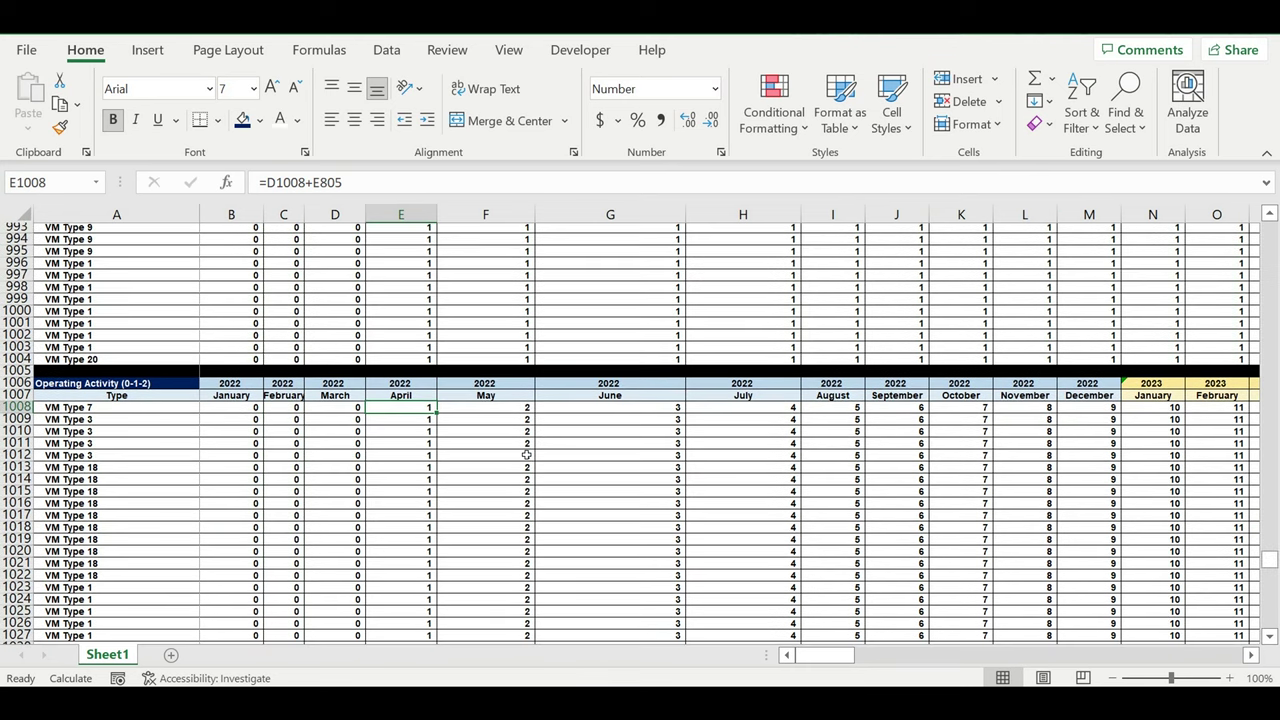
{"action": "scroll", "coordinate": [526, 455], "scroll_direction": "up", "scroll_amount": 1}
{"action": "scroll", "coordinate": [566, 454], "scroll_direction": "up", "scroll_amount": 3}
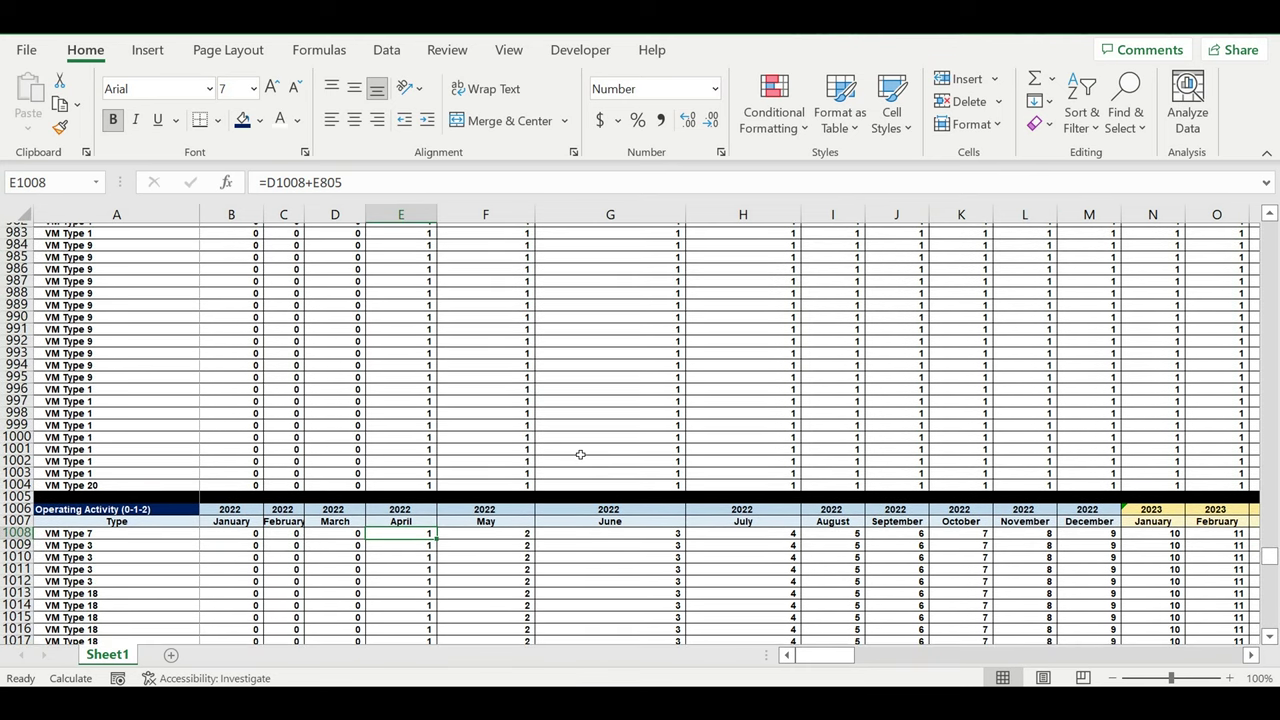
{"action": "scroll", "coordinate": [580, 455], "scroll_direction": "down", "scroll_amount": 4}
{"action": "left_click", "coordinate": [432, 450]}
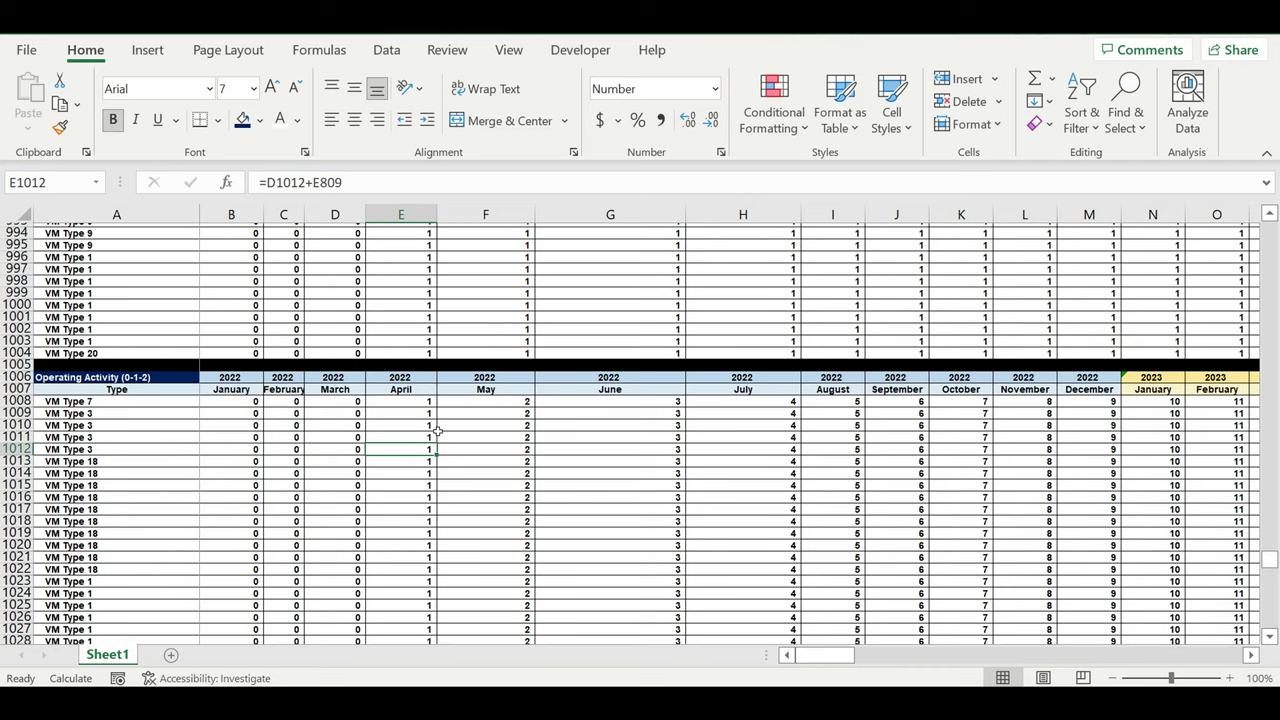
{"action": "scroll", "coordinate": [437, 431], "scroll_direction": "down", "scroll_amount": 3}
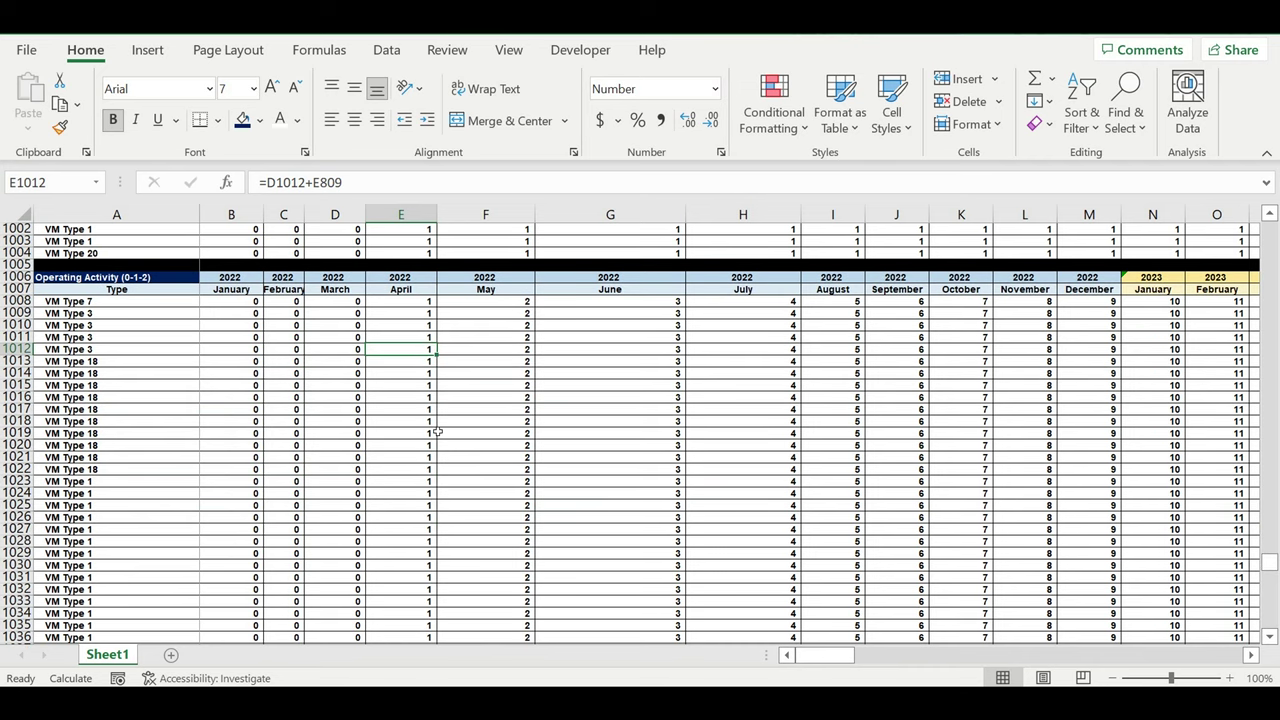
{"action": "left_click", "coordinate": [427, 305]}
{"action": "left_click", "coordinate": [489, 305]}
{"action": "left_click", "coordinate": [503, 338]}
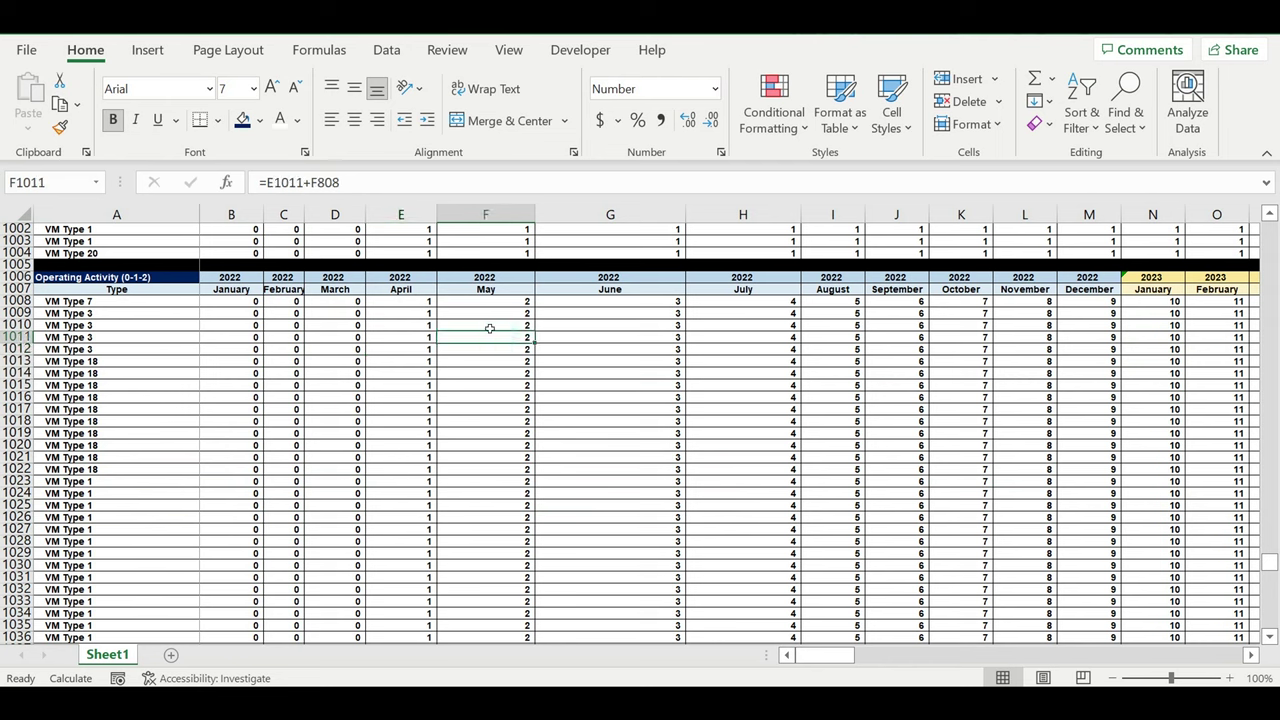